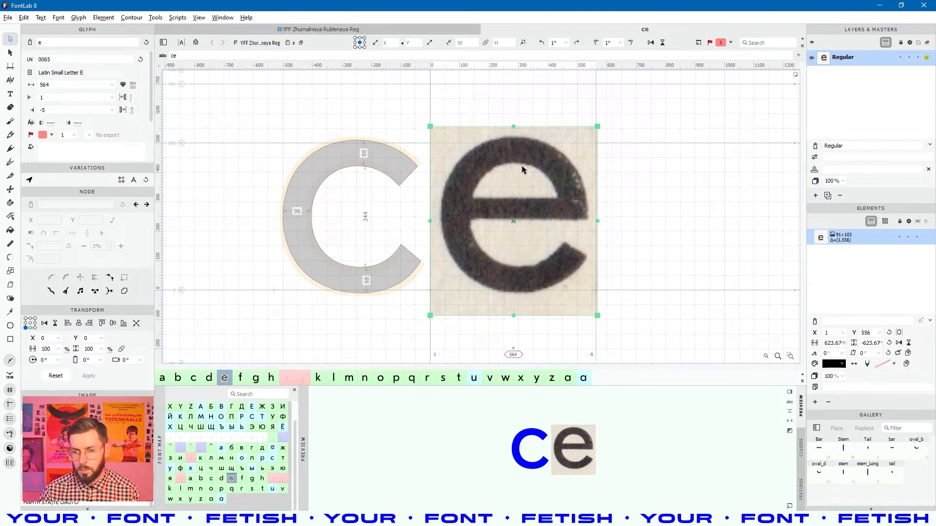
- Fade the scan, then copy the c's outline and paste it into the e glyph as an element
{"action": "key", "text": "ctrl+8"}
{"action": "left_click", "coordinate": [379, 223]}
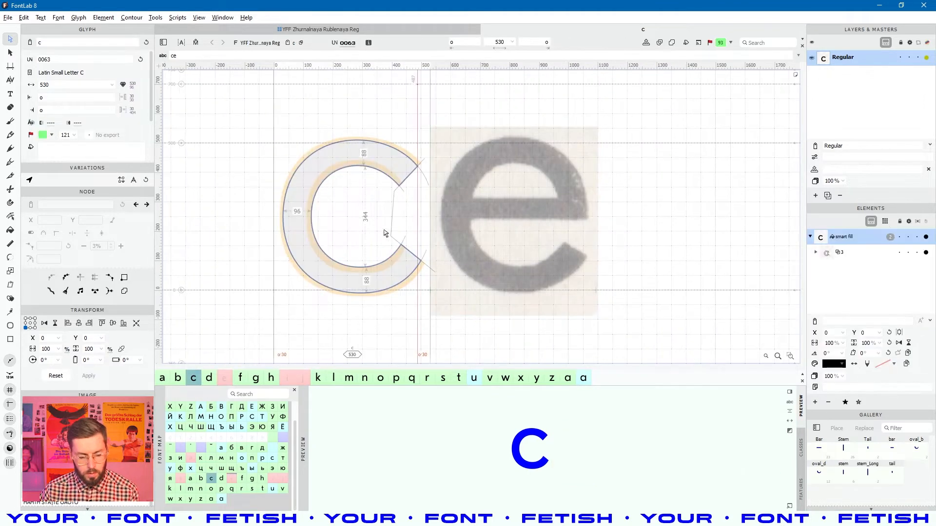
{"action": "key", "text": "ctrl+a"}
{"action": "key", "text": "v"}
{"action": "key", "text": "ctrl+a"}
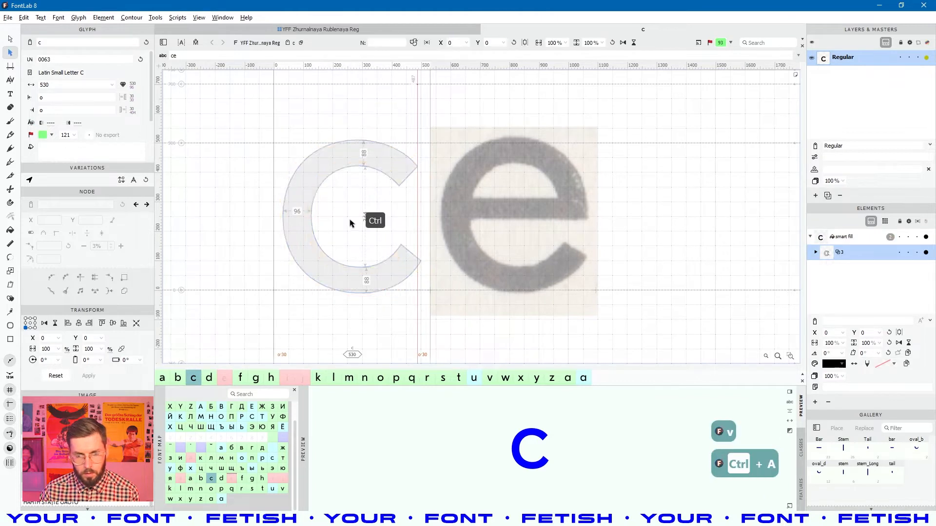
{"action": "key", "text": "ctrl+c"}
{"action": "left_click", "coordinate": [554, 228]}
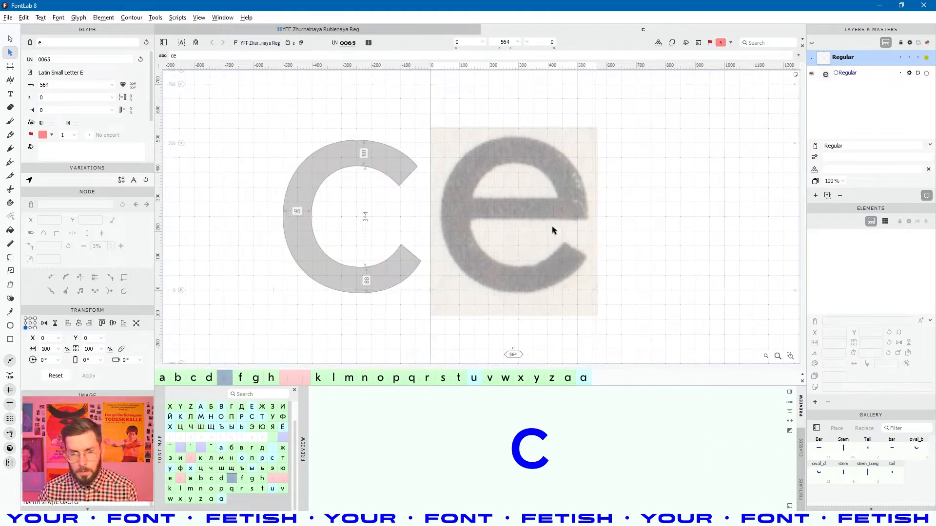
{"action": "key", "text": "ctrl+shift+v"}
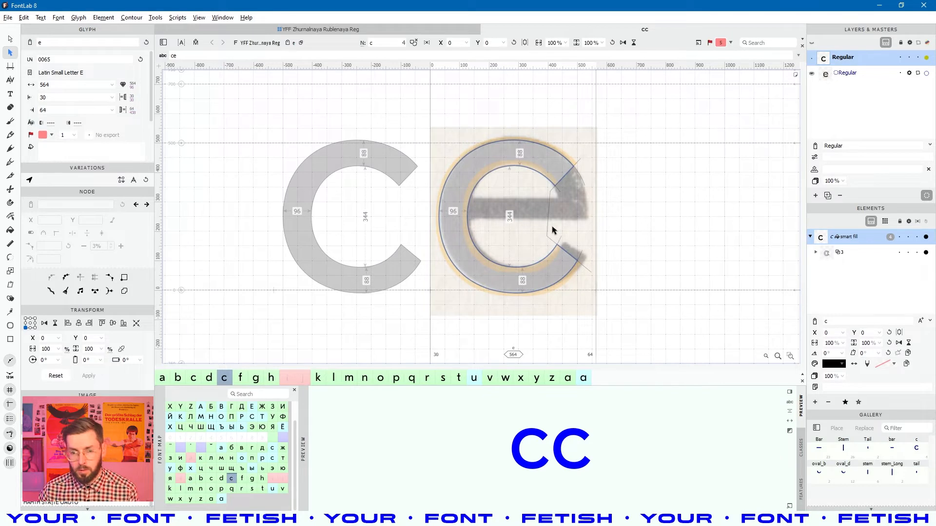
- Convert the pasted c element inside the e into a smart fill with Auto Layer
{"action": "key", "text": "a"}
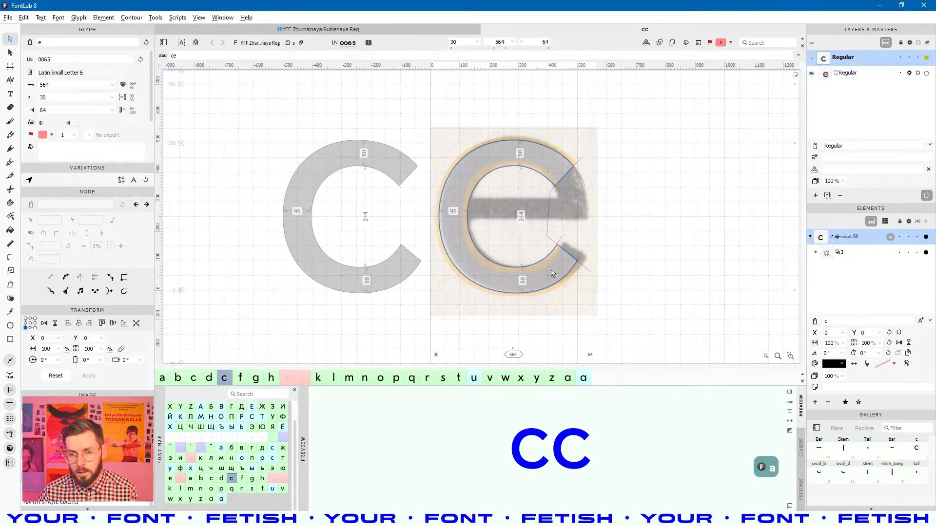
{"action": "key", "text": "ctrl+a"}
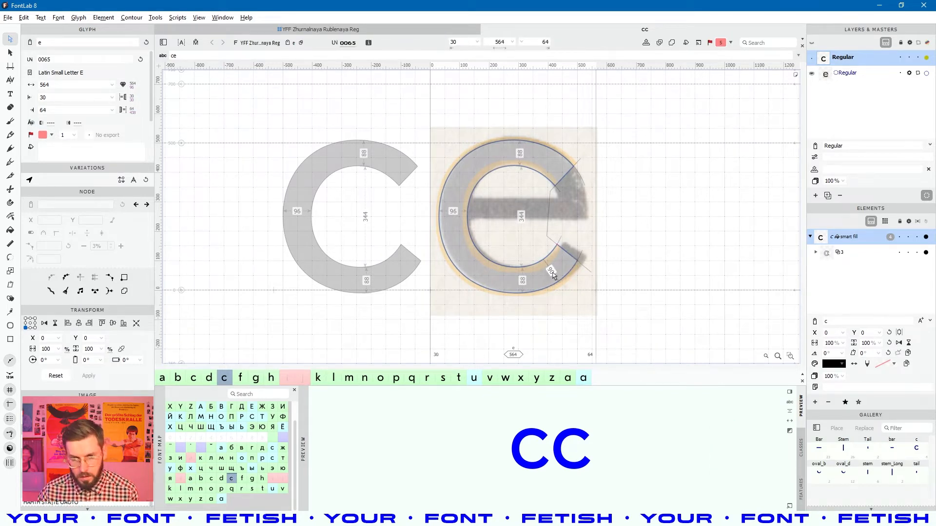
{"action": "key", "text": "v"}
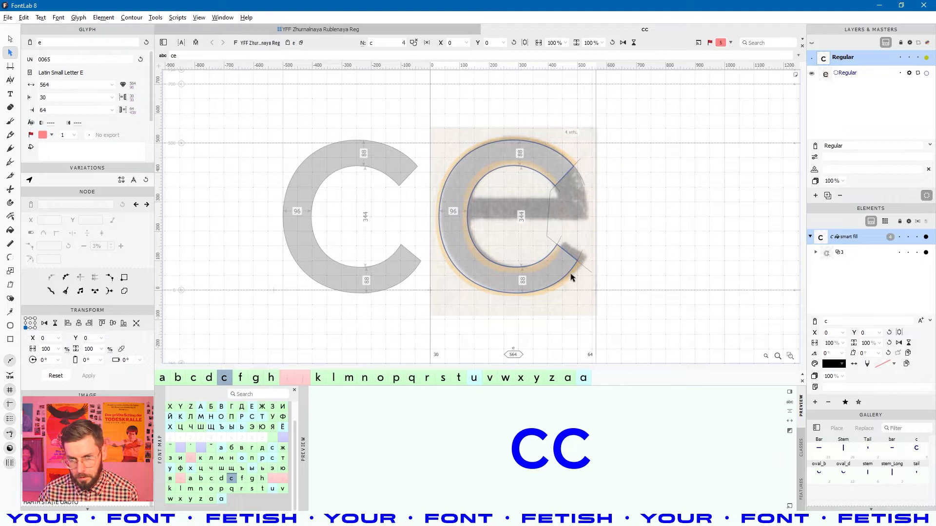
{"action": "key", "text": "ctrl+a"}
{"action": "key", "text": "shift+Right"}
{"action": "key", "text": "shift+Left"}
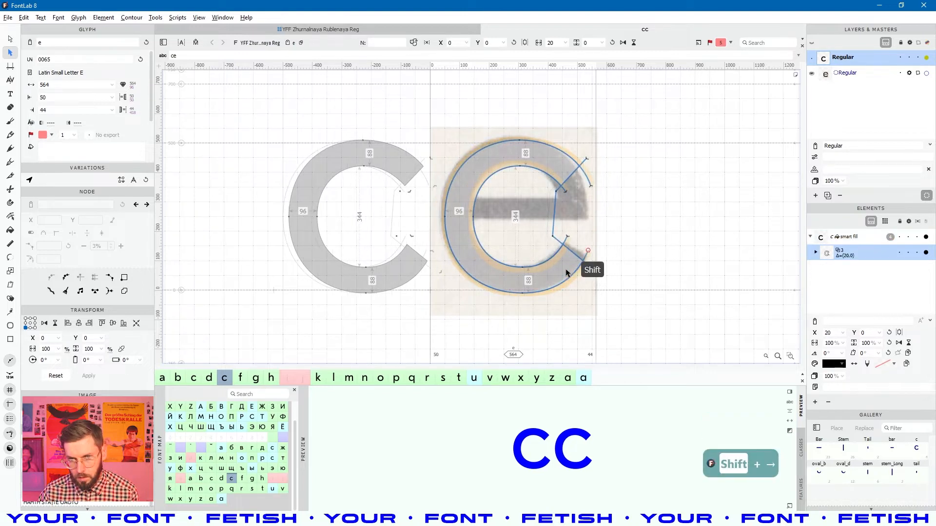
{"action": "left_click", "coordinate": [560, 273]}
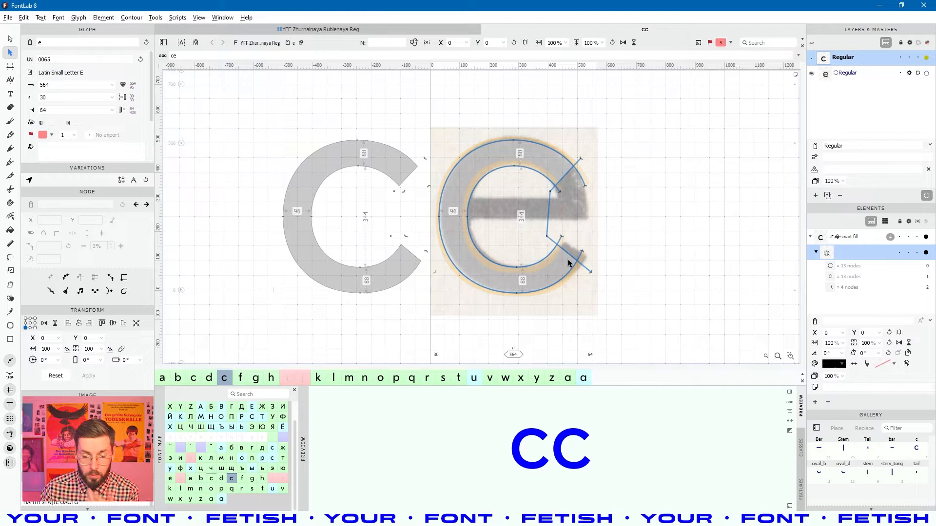
{"action": "left_click", "coordinate": [668, 223]}
{"action": "left_click", "coordinate": [551, 174]}
{"action": "right_click", "coordinate": [555, 171]}
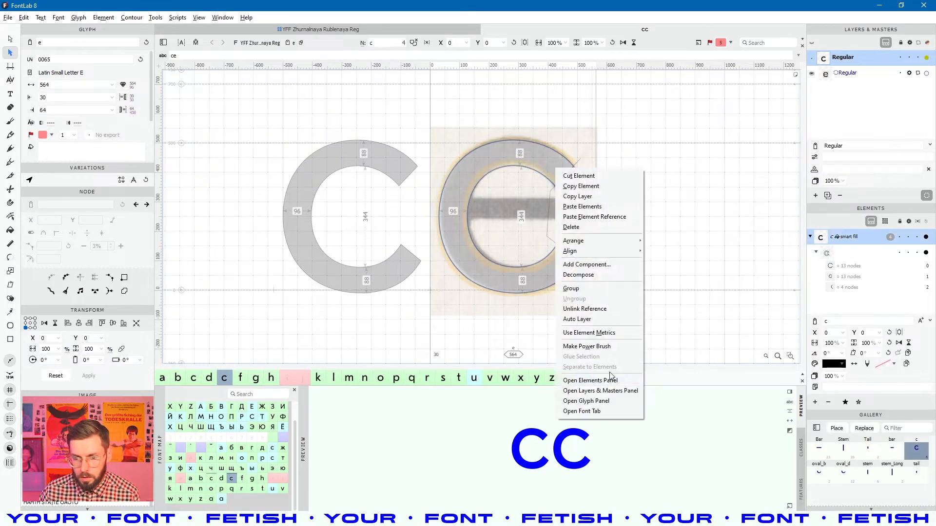
{"action": "left_click", "coordinate": [594, 319]}
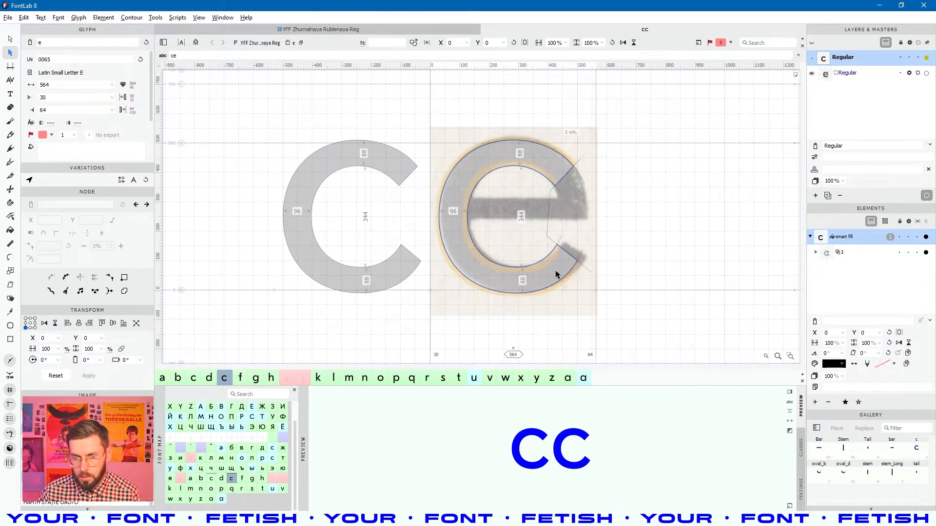
- Shift the smart-fill c 10 units to the right
{"action": "key", "text": "ctrl+a"}
{"action": "key", "text": "shift+Right"}
{"action": "key", "text": "shift+Left"}
{"action": "key", "text": "shift+Right"}
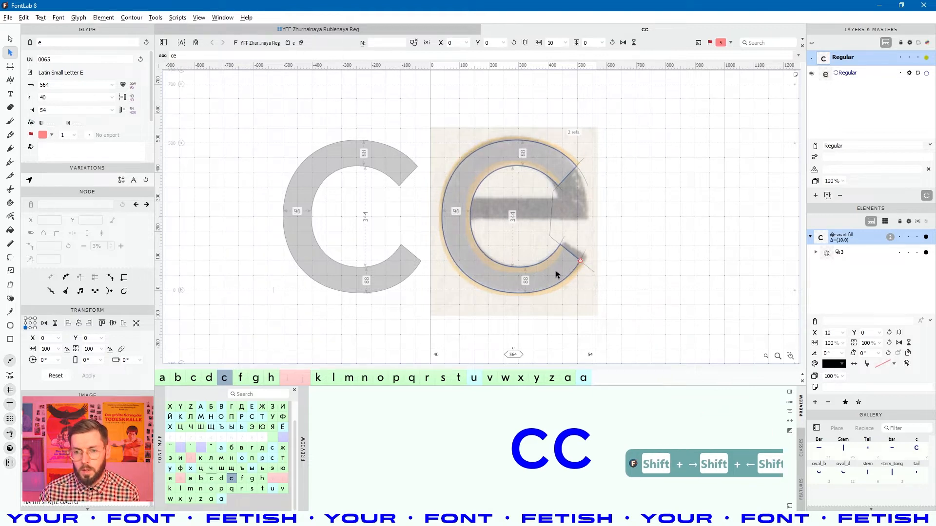
{"action": "key", "text": "space"}
- Move the e's lower terminal cut up and right to match the scan
{"action": "left_click_drag", "start_coordinate": [583, 269], "coordinate": [547, 268]}
{"action": "scroll", "coordinate": [540, 255], "scroll_direction": "up", "scroll_amount": 3}
{"action": "key", "text": "a"}
{"action": "left_click", "coordinate": [541, 261]}
{"action": "left_click_drag", "start_coordinate": [628, 285], "coordinate": [612, 298]}
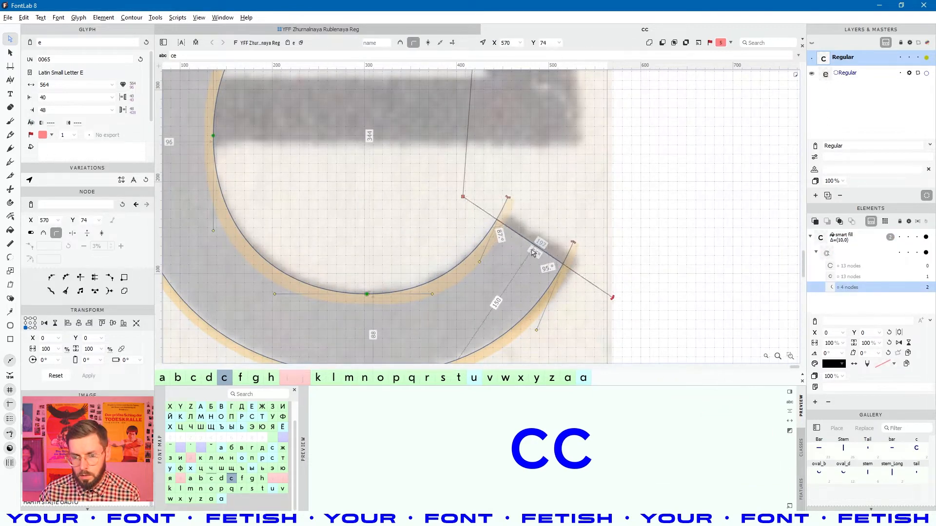
{"action": "left_click_drag", "start_coordinate": [534, 249], "coordinate": [542, 242]}
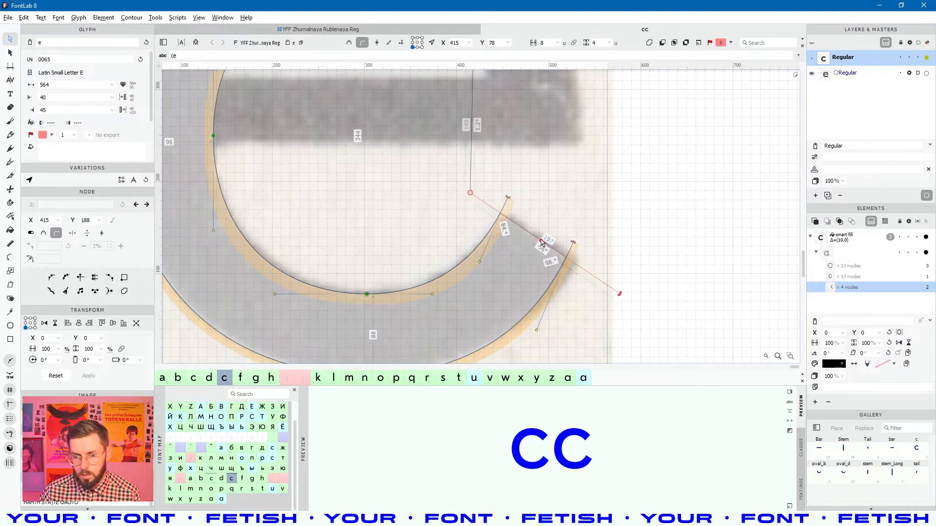
{"action": "scroll", "coordinate": [542, 243], "scroll_direction": "down", "scroll_amount": 3}
{"action": "left_click", "coordinate": [612, 260]}
{"action": "key", "text": "space"}
{"action": "left_click_drag", "start_coordinate": [608, 233], "coordinate": [604, 286]}
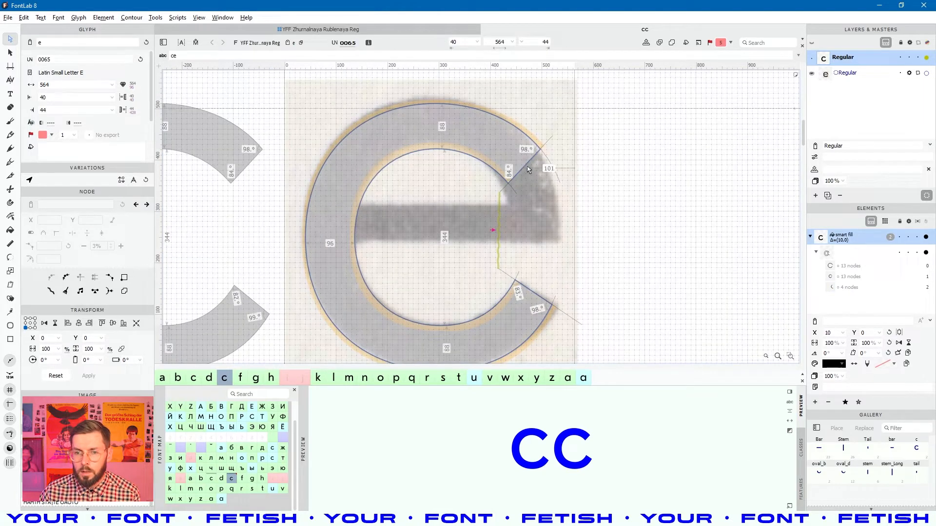
- Select the e's diagonal terminal segment, then bring up the c glyph for comparison
{"action": "left_click", "coordinate": [528, 168]}
{"action": "left_click", "coordinate": [526, 168]}
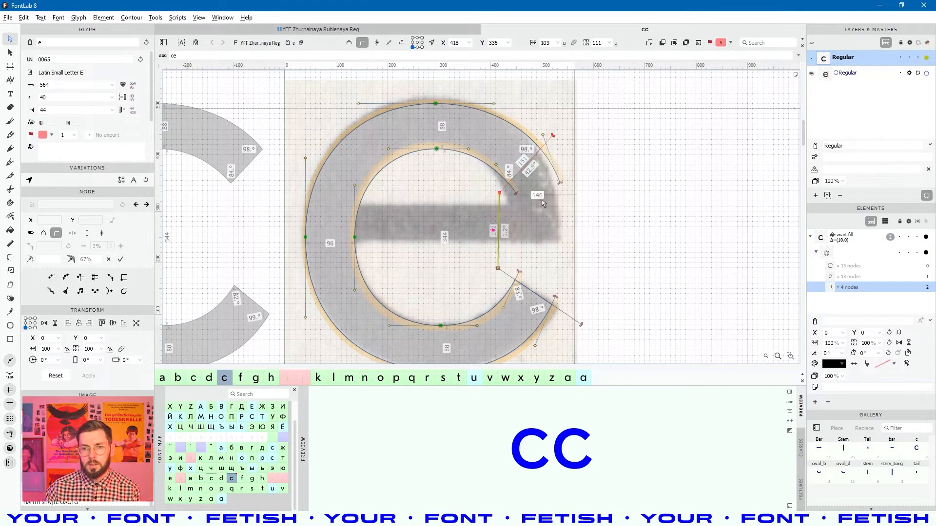
{"action": "double_click", "coordinate": [250, 196]}
{"action": "key", "text": "space"}
{"action": "left_click_drag", "start_coordinate": [330, 239], "coordinate": [478, 217]}
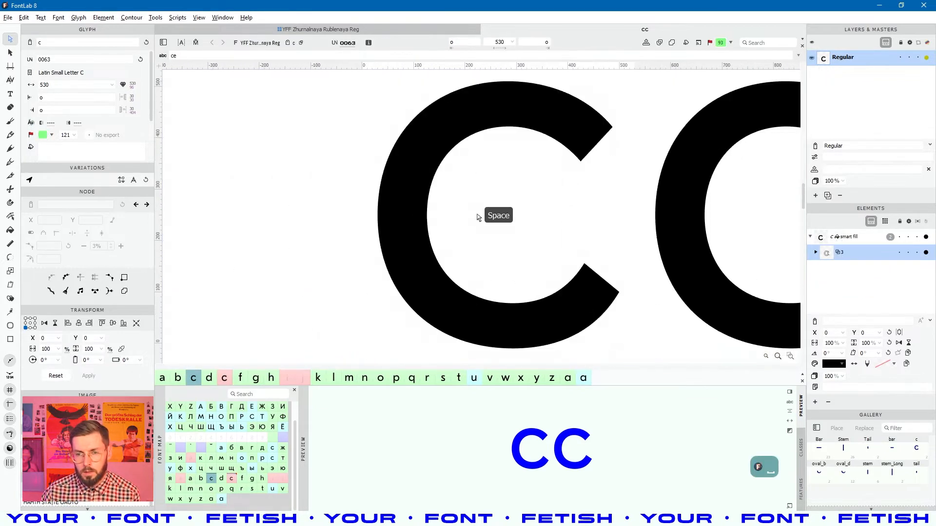
- Compare the c's contour nodes with the e side by side, then return to the e
{"action": "left_click", "coordinate": [635, 119]}
{"action": "left_click", "coordinate": [610, 135]}
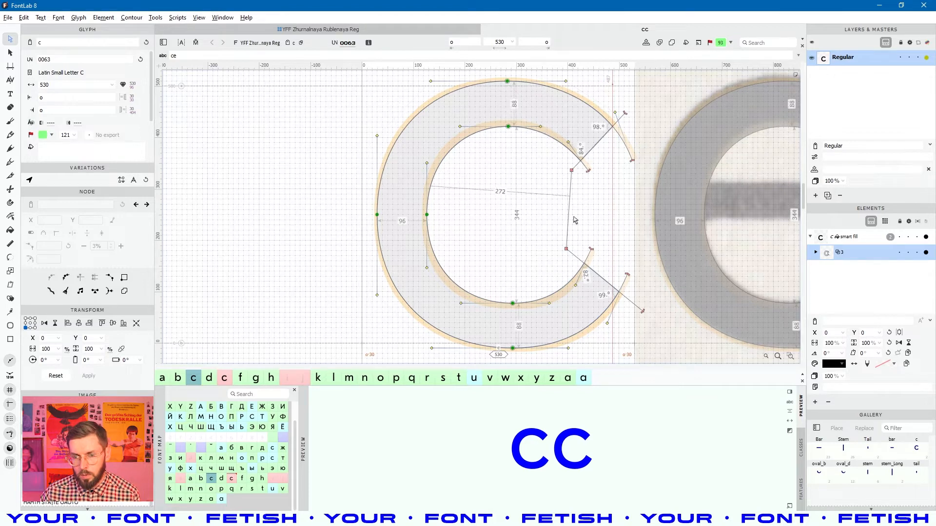
{"action": "key", "text": "space"}
{"action": "left_click_drag", "start_coordinate": [547, 211], "coordinate": [442, 205]}
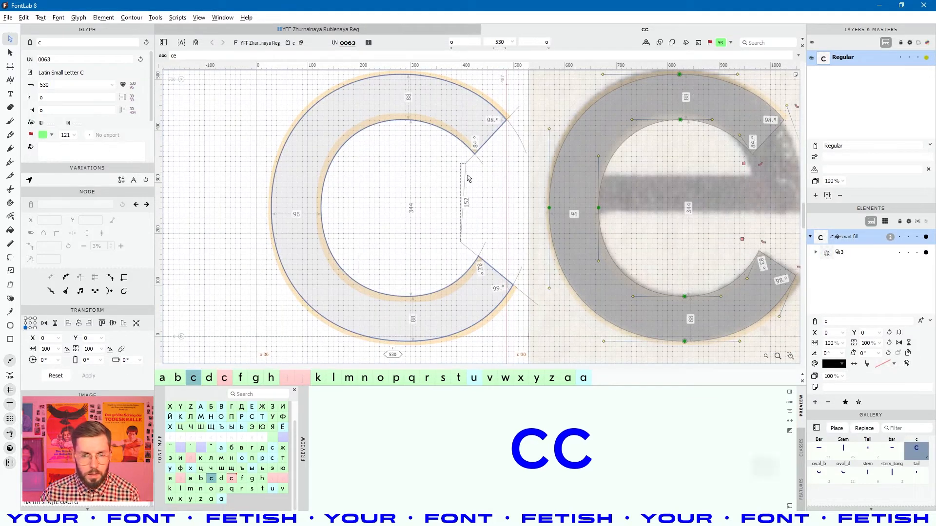
{"action": "double_click", "coordinate": [653, 231]}
{"action": "key", "text": "space"}
{"action": "left_click_drag", "start_coordinate": [763, 228], "coordinate": [499, 232]}
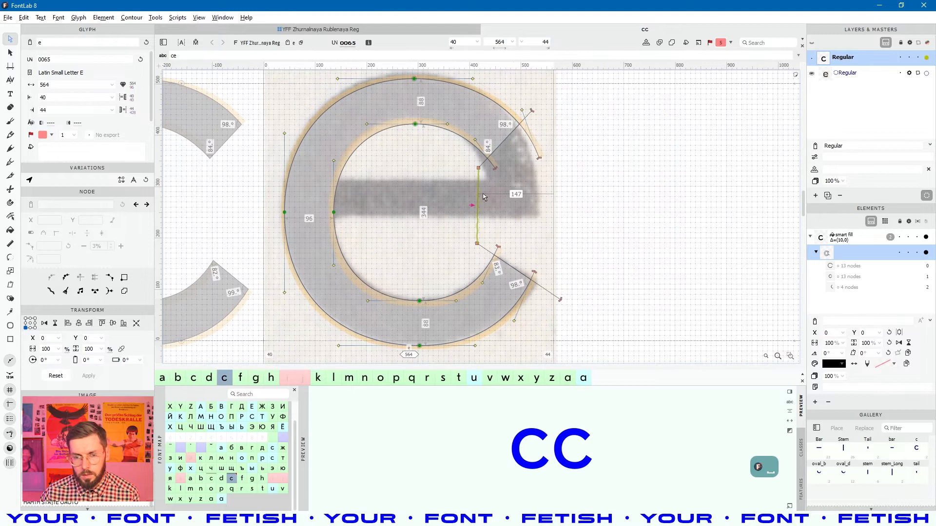
- Delete the vertical segment closing the e's aperture so the terminals become open contours
{"action": "left_click", "coordinate": [483, 199]}
{"action": "left_click", "coordinate": [478, 225]}
{"action": "key", "text": "ctrl+x"}
{"action": "key", "text": "space"}
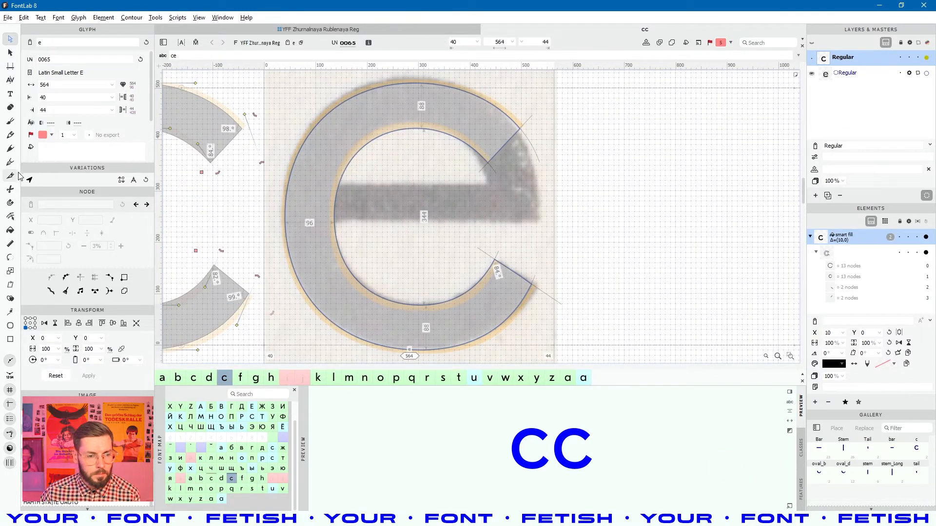
{"action": "left_click", "coordinate": [10, 339]}
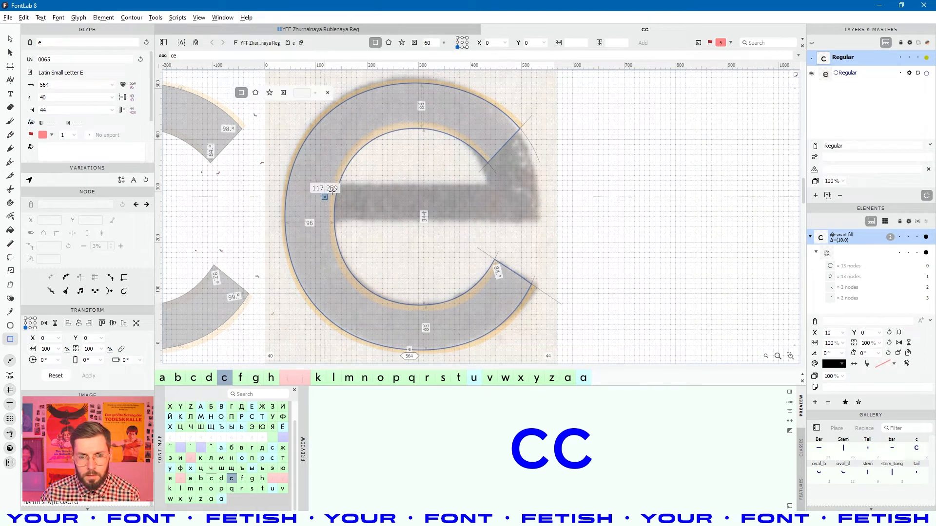
- Draw a rectangular crossbar across the middle of the e, dismissing the Add Rectangle dialog
{"action": "left_click_drag", "start_coordinate": [325, 186], "coordinate": [544, 222]}
{"action": "scroll", "coordinate": [493, 214], "scroll_direction": "down", "scroll_amount": 3}
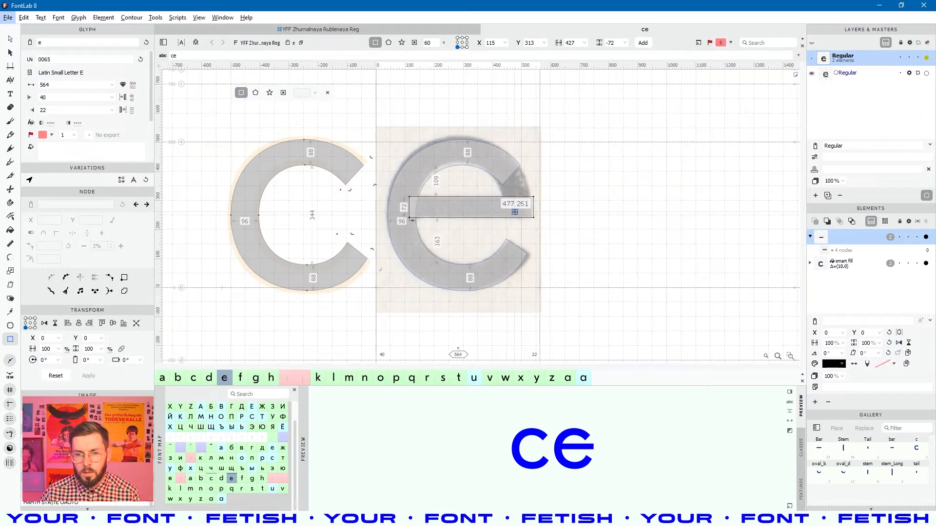
{"action": "left_click", "coordinate": [518, 212]}
{"action": "left_click", "coordinate": [471, 284]}
{"action": "key", "text": "a"}
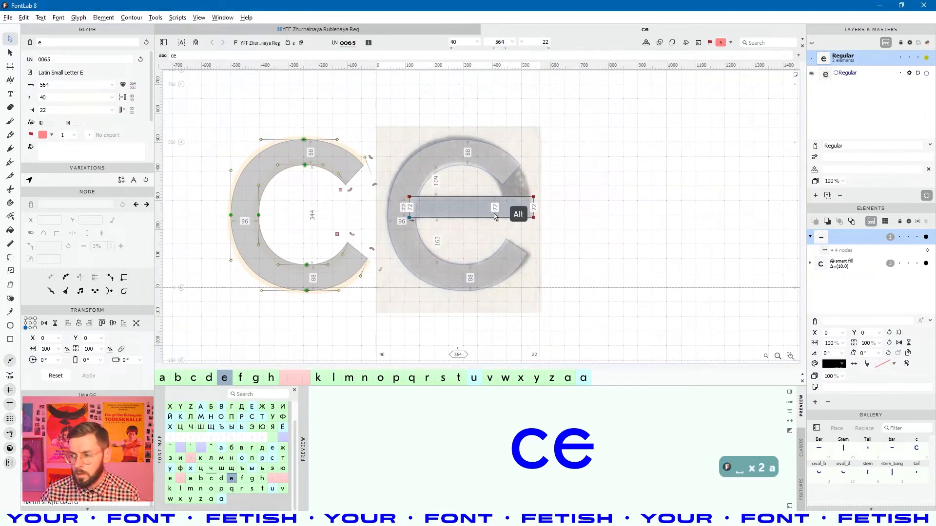
{"action": "scroll", "coordinate": [494, 215], "scroll_direction": "up", "scroll_amount": 4}
- Check the e in the other open font, then cut the crossbar out of the glyph
{"action": "key", "text": "alt+Tab"}
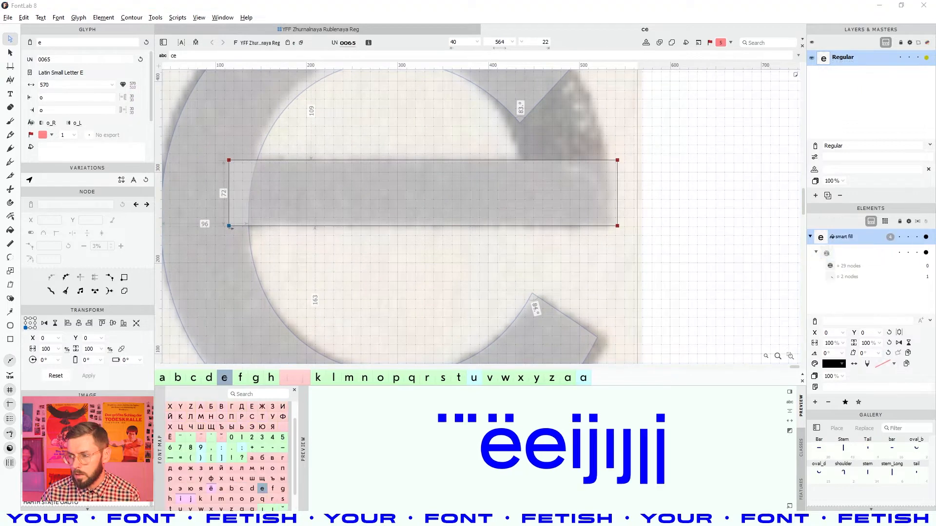
{"action": "left_click", "coordinate": [858, 252]}
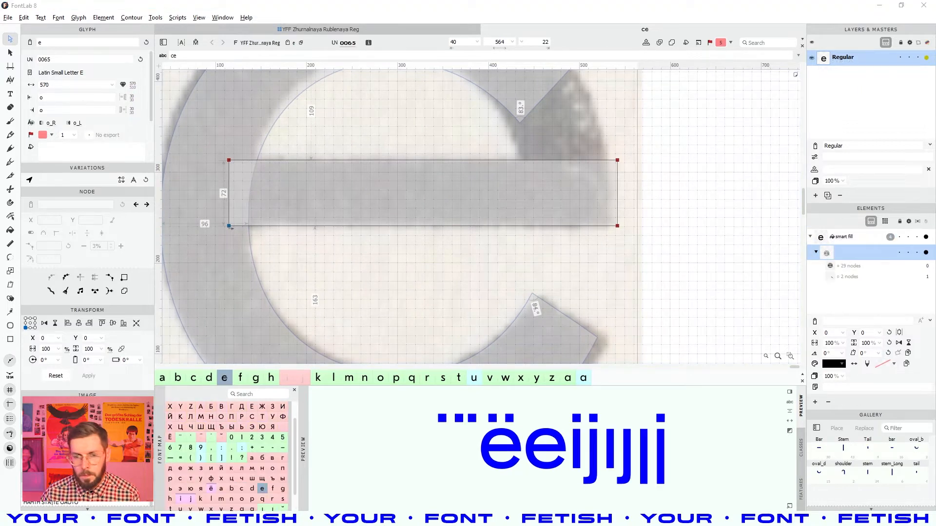
{"action": "key", "text": "alt+Tab"}
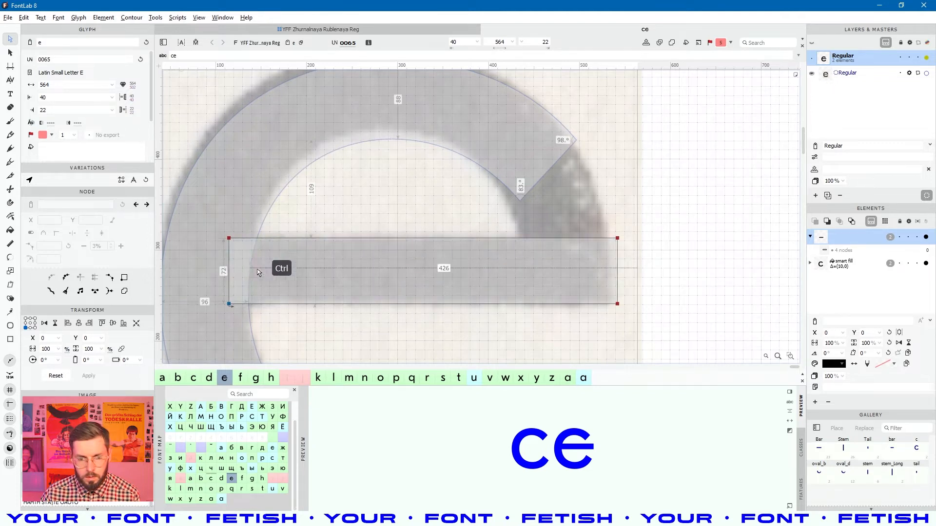
{"action": "key", "text": "ctrl+x"}
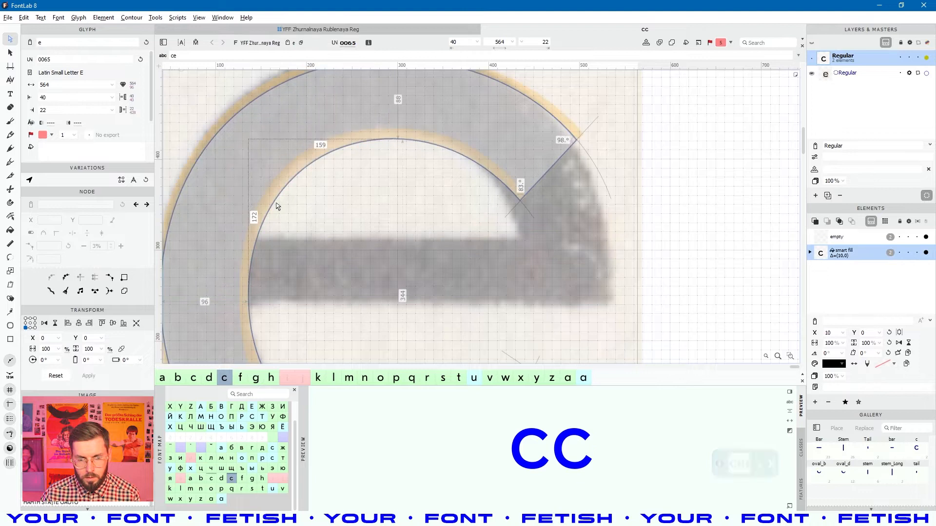
- Paste the 72-unit crossbar into the smart-fill c element's contour group
{"action": "left_click", "coordinate": [273, 208]}
{"action": "key", "text": "ctrl+v"}
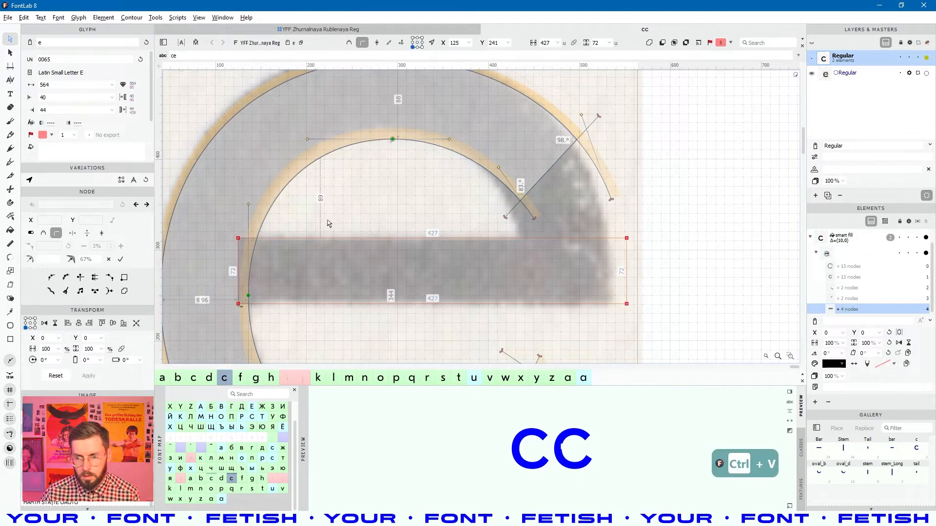
{"action": "scroll", "coordinate": [352, 233], "scroll_direction": "down", "scroll_amount": 2}
{"action": "scroll", "coordinate": [472, 244], "scroll_direction": "up", "scroll_amount": 1}
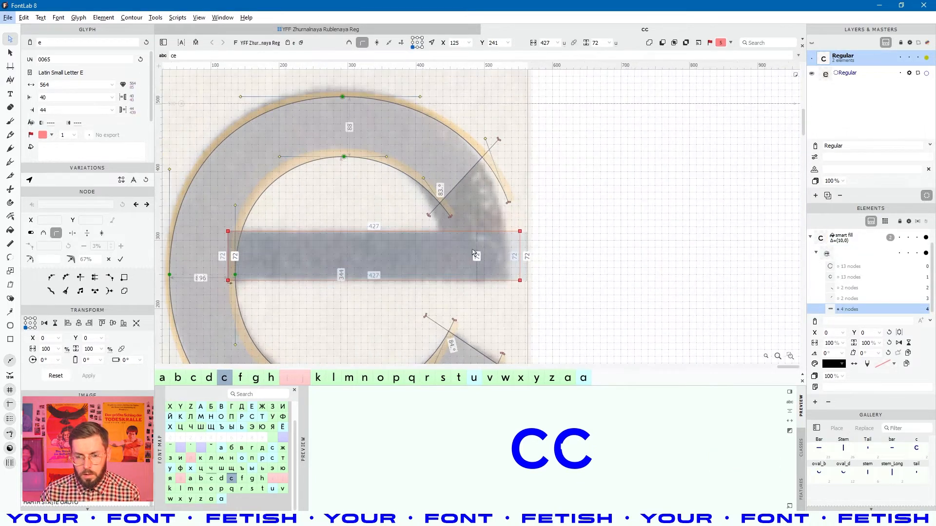
{"action": "key", "text": "space"}
{"action": "left_click_drag", "start_coordinate": [482, 268], "coordinate": [493, 255]}
- Inspect the end node of the e's outer curve, then reframe the whole e over its sketch
{"action": "scroll", "coordinate": [510, 246], "scroll_direction": "up", "scroll_amount": 2}
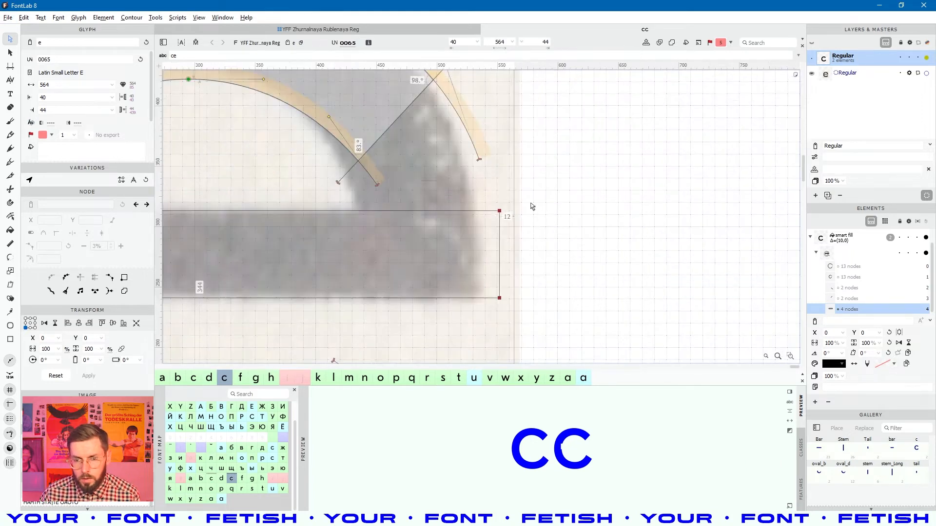
{"action": "left_click_drag", "start_coordinate": [461, 151], "coordinate": [520, 196]}
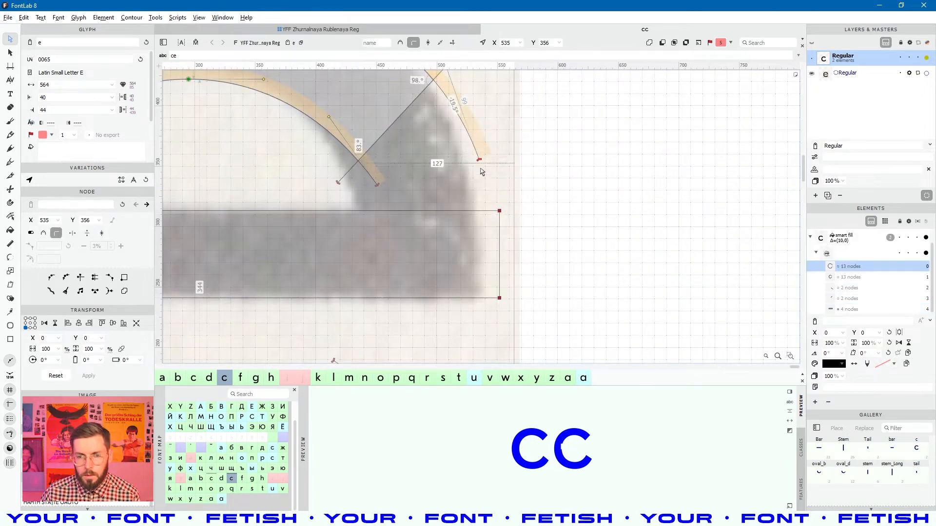
{"action": "left_click", "coordinate": [484, 191]}
{"action": "scroll", "coordinate": [484, 190], "scroll_direction": "down", "scroll_amount": 3}
{"action": "key", "text": "space"}
{"action": "left_click_drag", "start_coordinate": [524, 234], "coordinate": [517, 238]}
{"action": "left_click", "coordinate": [214, 57]}
- Extend the sample text line to 'ceo'
{"action": "type", "text": "щ"}
{"action": "key", "text": "BackSpace"}
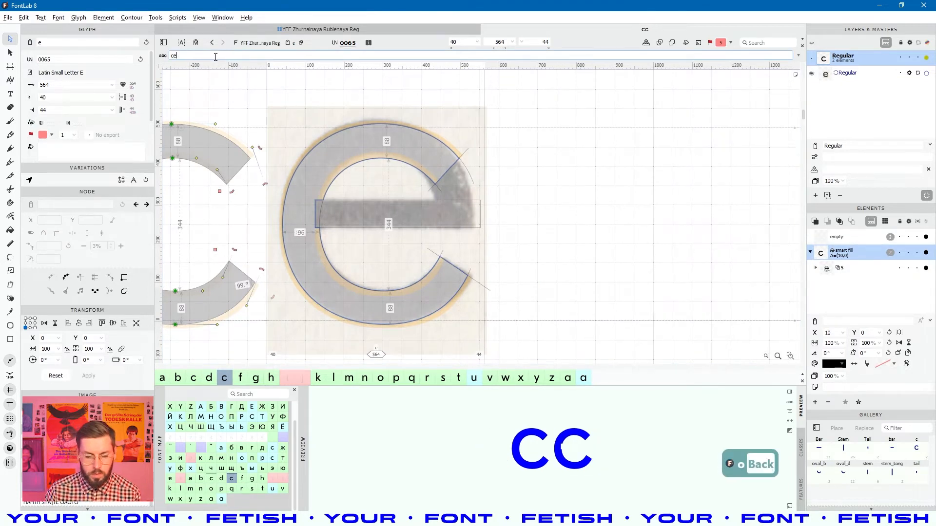
{"action": "type", "text": "o"}
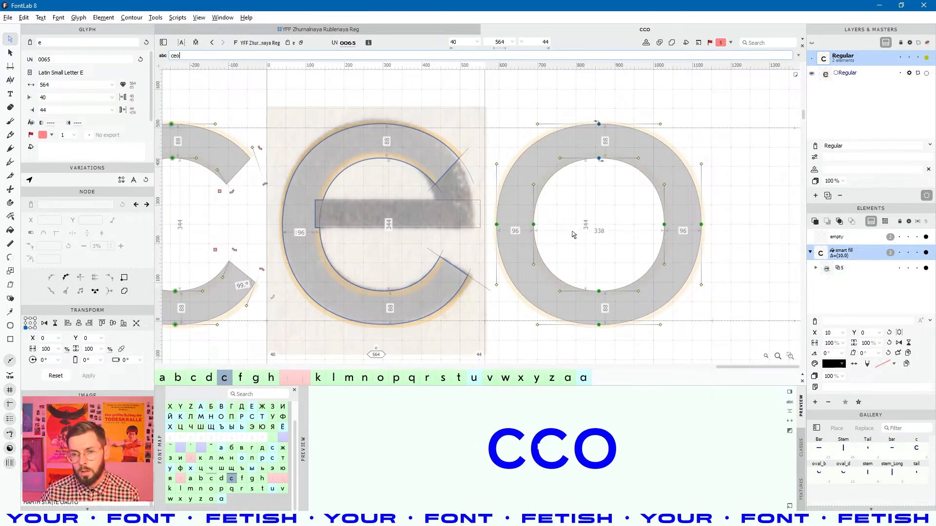
- Copy the o's outlines and start adding a new layer to the e
{"action": "left_click", "coordinate": [604, 243]}
{"action": "key", "text": "ctrl+a"}
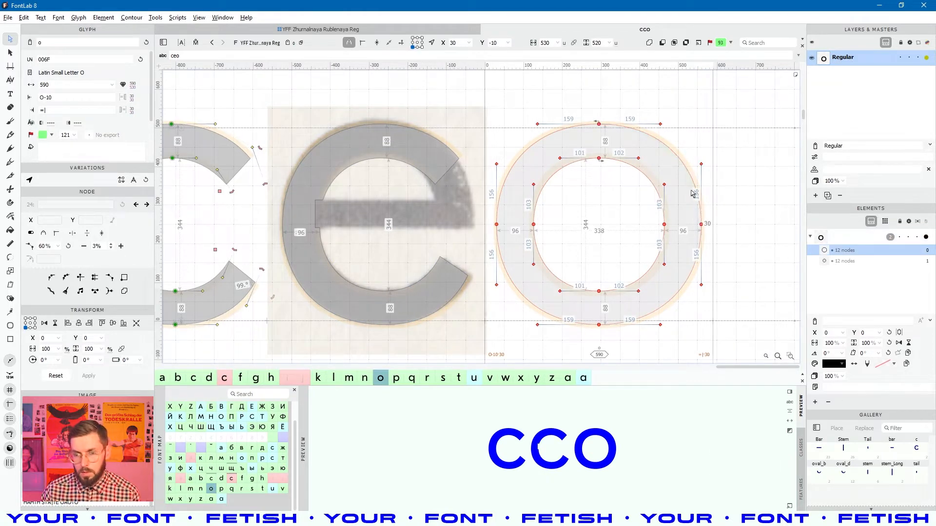
{"action": "key", "text": "ctrl+c"}
{"action": "left_click", "coordinate": [473, 256]}
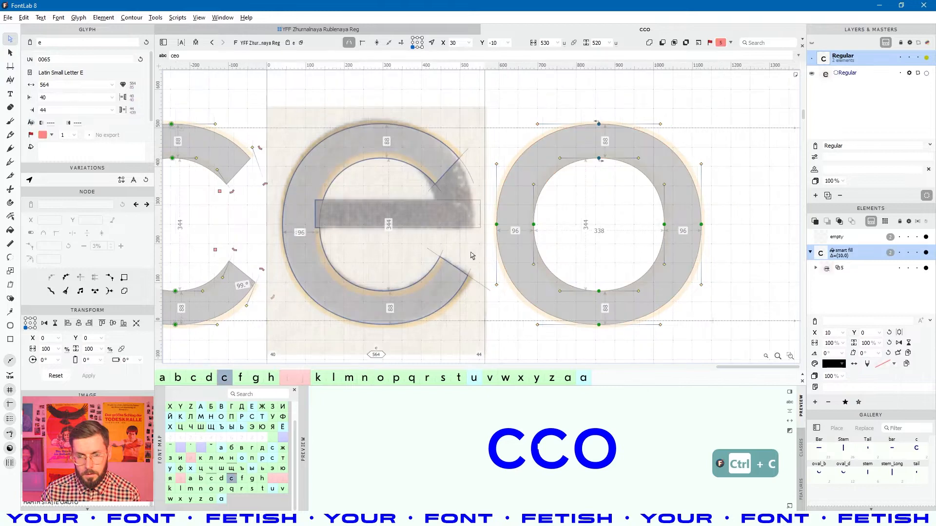
{"action": "key", "text": "space"}
{"action": "left_click_drag", "start_coordinate": [508, 240], "coordinate": [509, 239]}
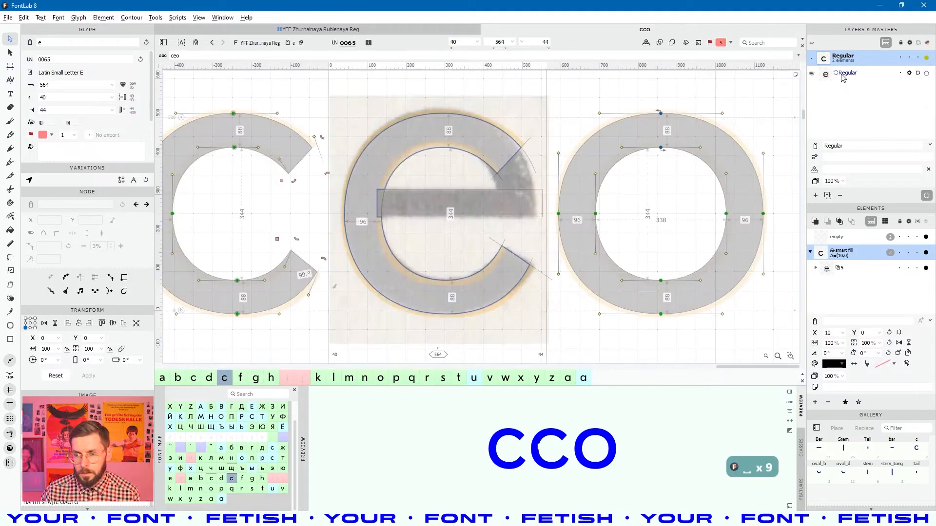
{"action": "left_click", "coordinate": [815, 195]}
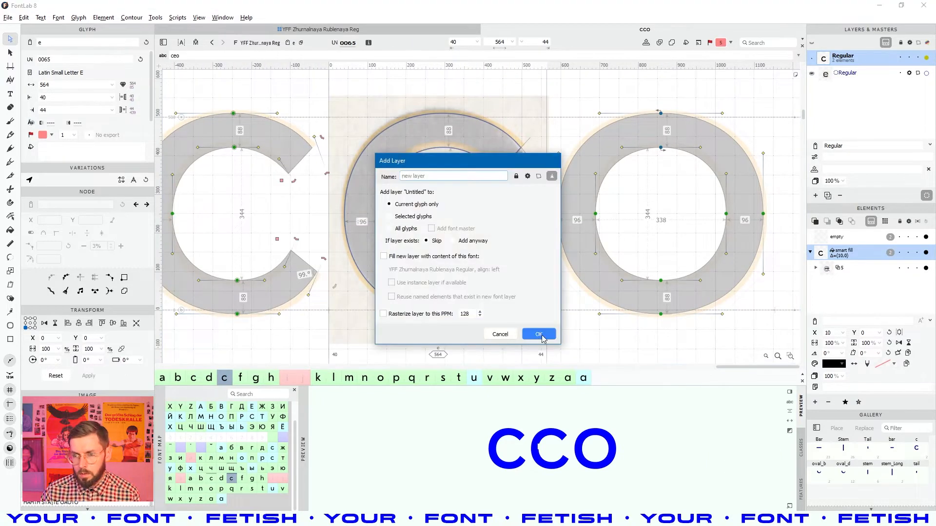
- Create New Layer in the e and paste the o's two 12-node outlines into it
{"action": "left_click", "coordinate": [540, 336]}
{"action": "key", "text": "ctrl+v"}
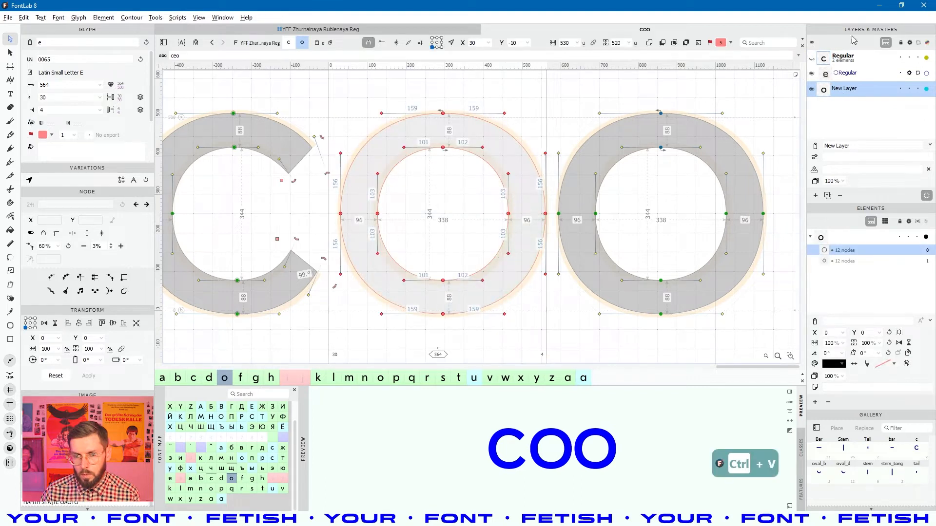
{"action": "left_click", "coordinate": [846, 60]}
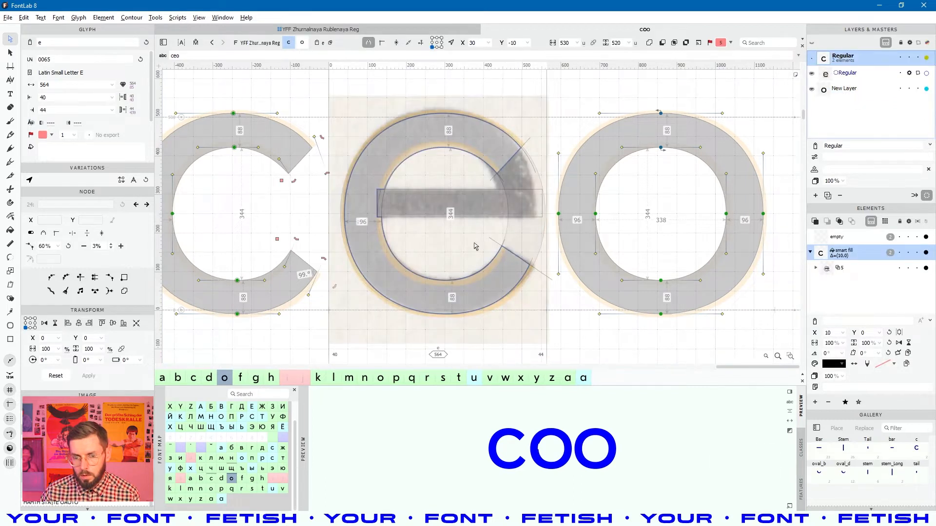
{"action": "scroll", "coordinate": [343, 220], "scroll_direction": "up", "scroll_amount": 5}
{"action": "scroll", "coordinate": [340, 191], "scroll_direction": "down", "scroll_amount": 7}
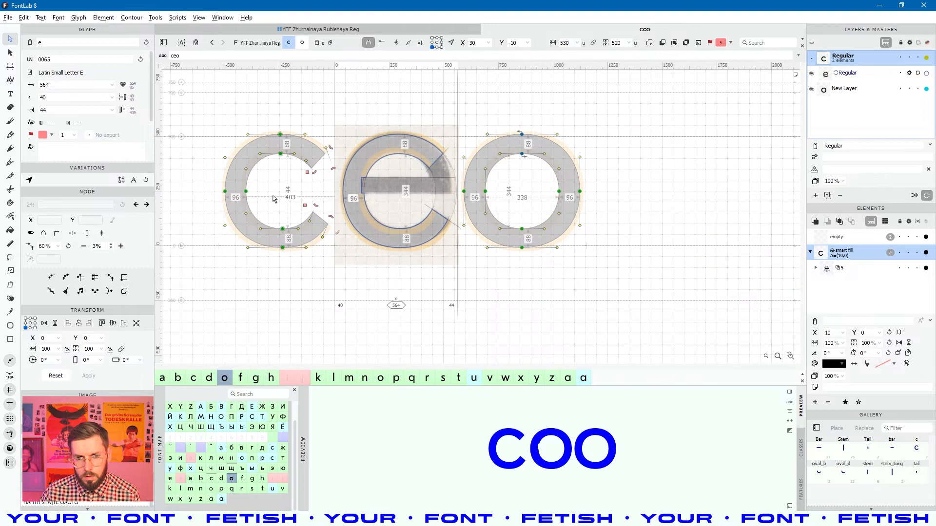
- Select the e's 29-node contour inside its smart fill on the Regular layer
{"action": "left_click", "coordinate": [274, 199]}
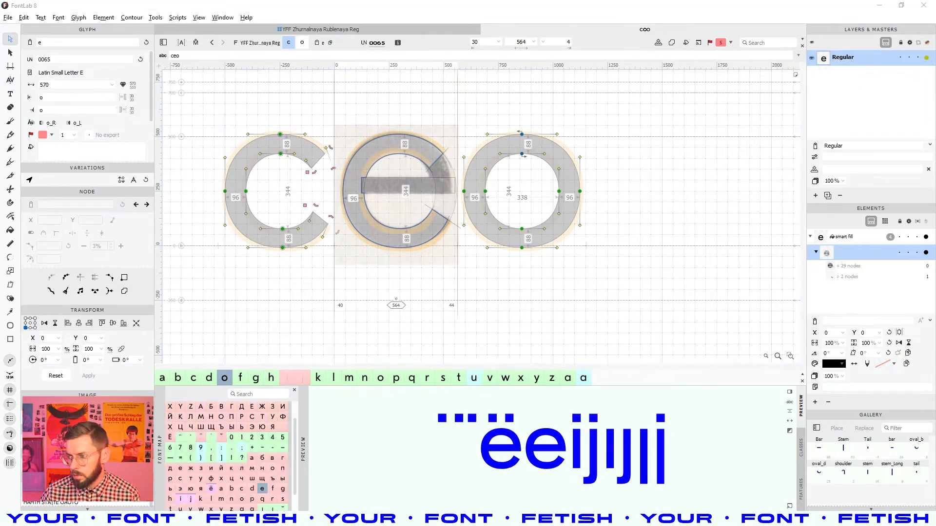
{"action": "key", "text": "ctrl+a"}
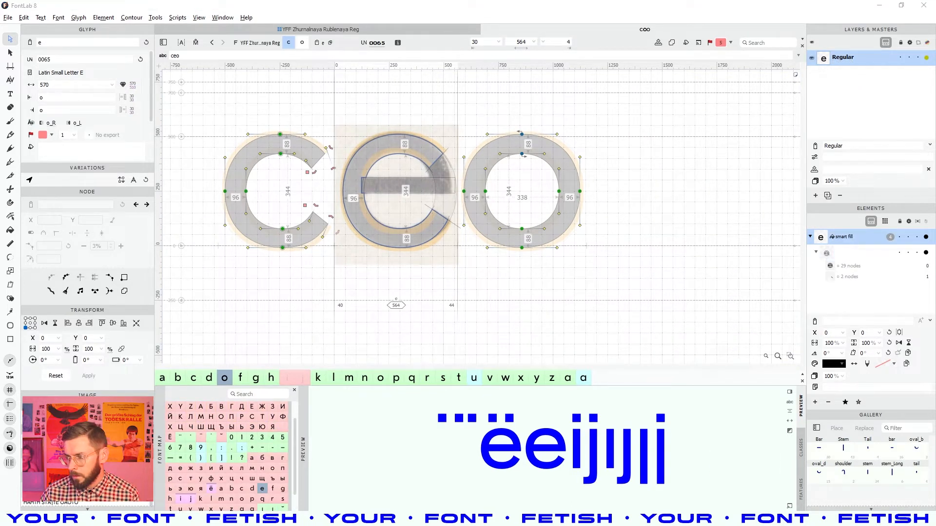
{"action": "left_click", "coordinate": [854, 252]}
{"action": "left_click", "coordinate": [850, 267]}
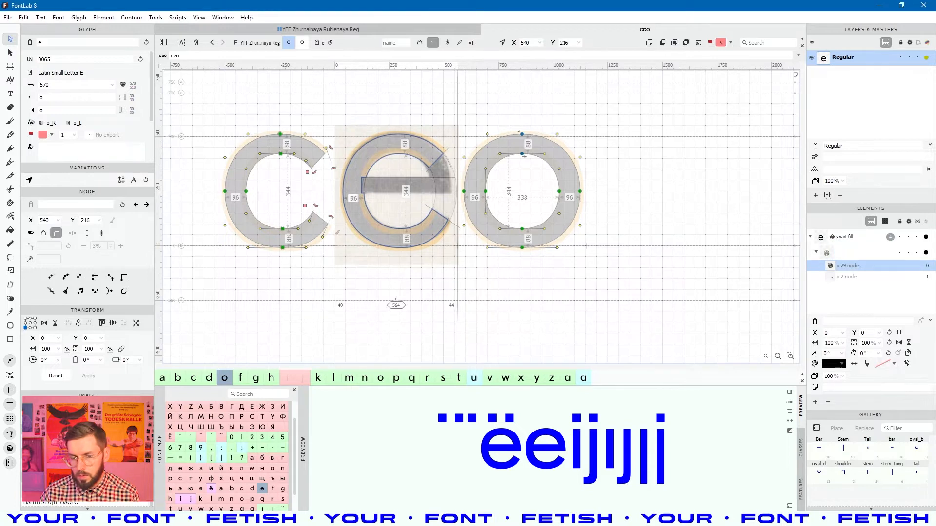
- Show the e's New Layer and select all the pasted o outlines
{"action": "left_click", "coordinate": [576, 203]}
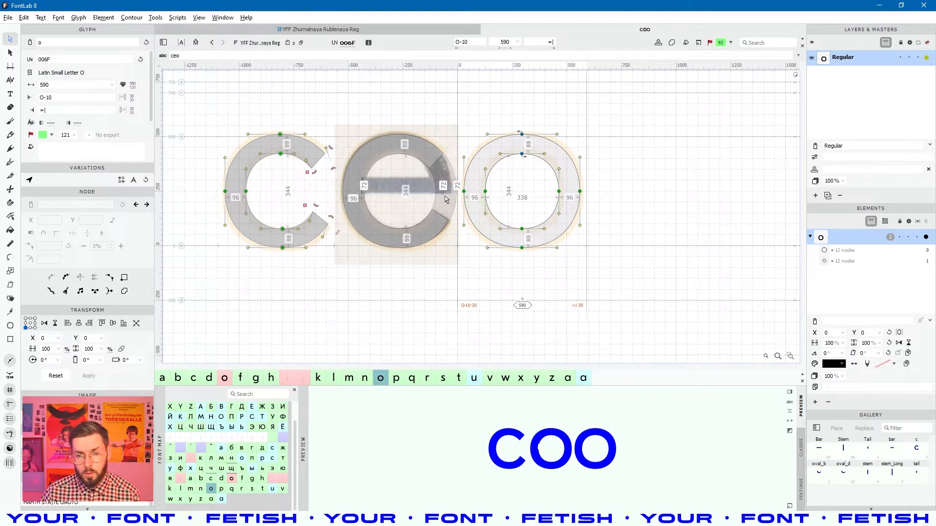
{"action": "scroll", "coordinate": [443, 186], "scroll_direction": "up", "scroll_amount": 3}
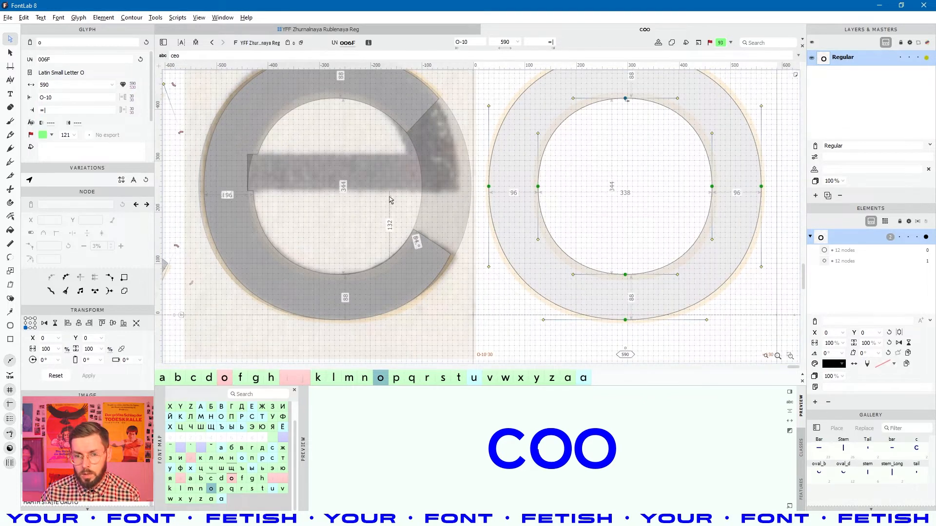
{"action": "left_click", "coordinate": [390, 217]}
{"action": "left_click", "coordinate": [844, 88]}
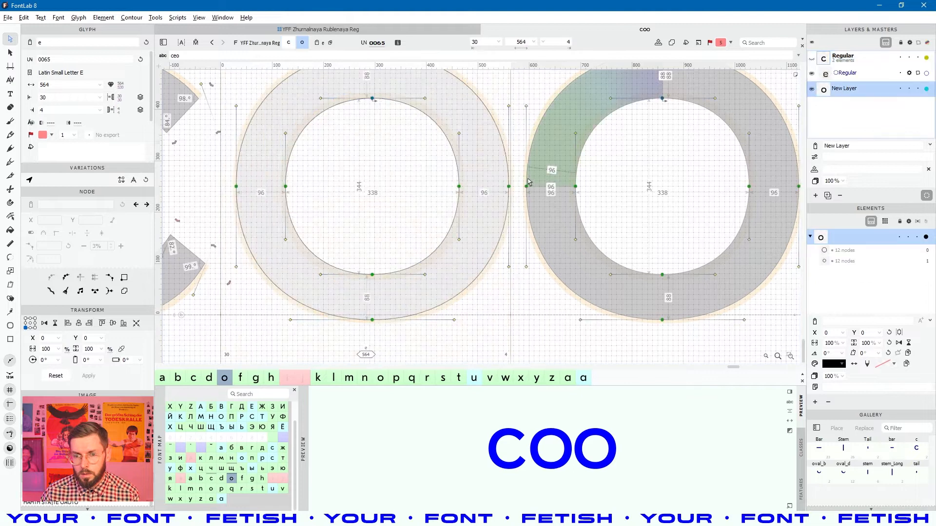
{"action": "key", "text": "ctrl+a"}
- Nudge the o outlines left, then drag the e's outer curve end down to the crossbar with a vertical handle
{"action": "key", "text": "shift+Left"}
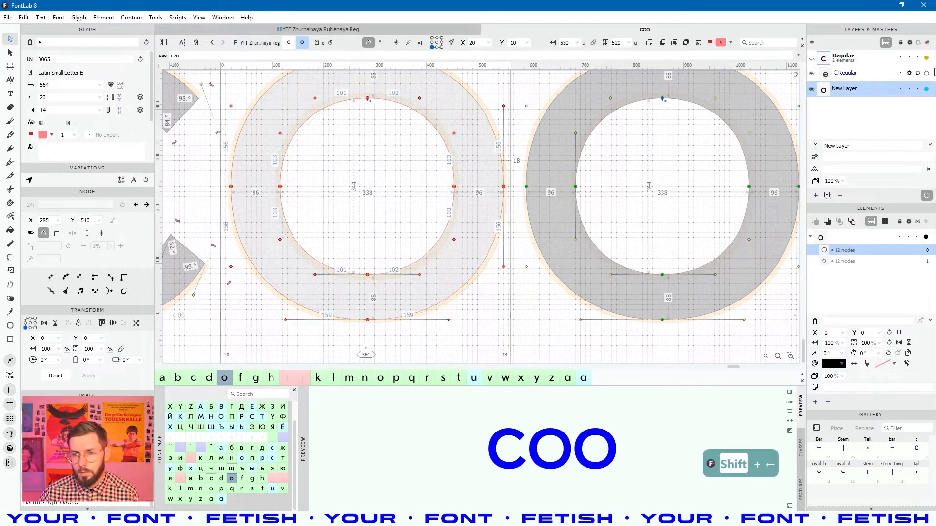
{"action": "left_click", "coordinate": [847, 59]}
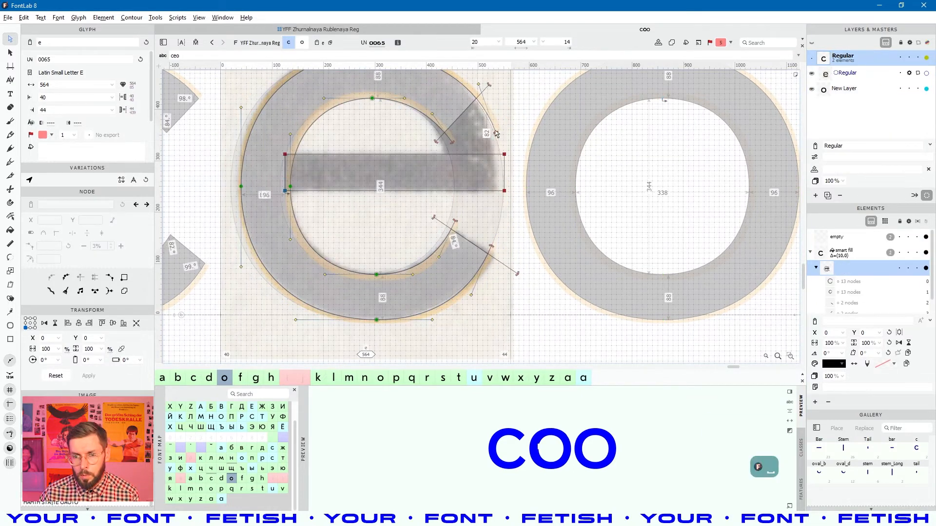
{"action": "left_click_drag", "start_coordinate": [496, 132], "coordinate": [525, 188]}
{"action": "scroll", "coordinate": [501, 196], "scroll_direction": "up", "scroll_amount": 1}
{"action": "scroll", "coordinate": [500, 197], "scroll_direction": "up", "scroll_amount": 6}
{"action": "scroll", "coordinate": [524, 187], "scroll_direction": "down", "scroll_amount": 4}
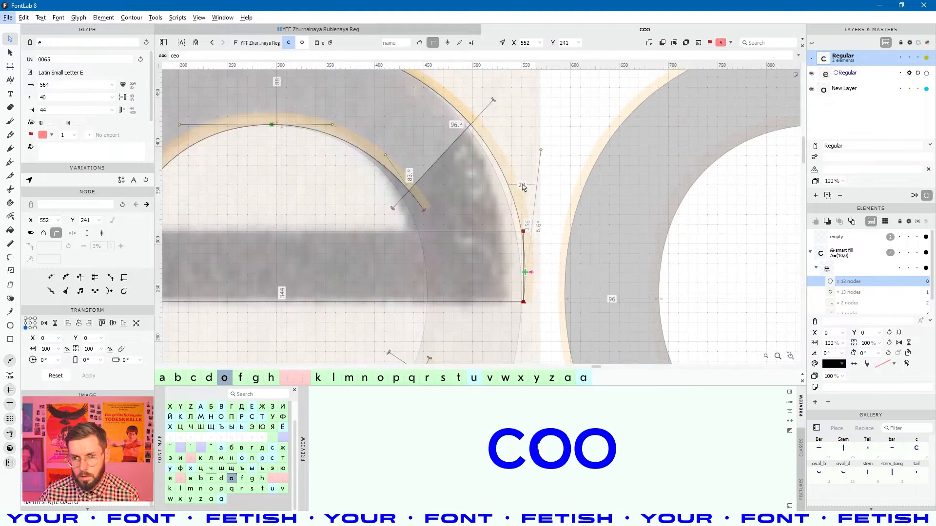
{"action": "left_click_drag", "start_coordinate": [541, 148], "coordinate": [526, 149]}
{"action": "scroll", "coordinate": [524, 152], "scroll_direction": "down", "scroll_amount": 4}
- Try sliding a node on the e's inner curve, undo it, and select the crossbar
{"action": "key", "text": "space"}
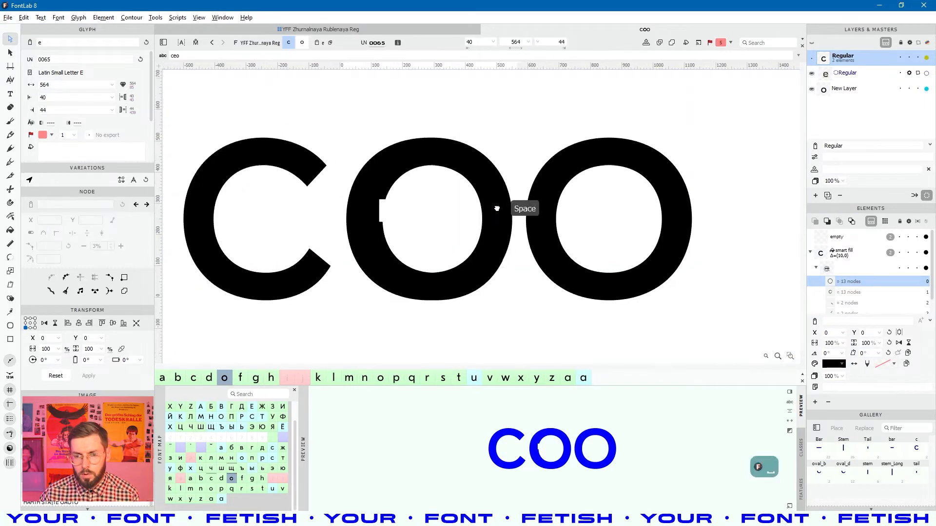
{"action": "scroll", "coordinate": [509, 211], "scroll_direction": "up", "scroll_amount": 4}
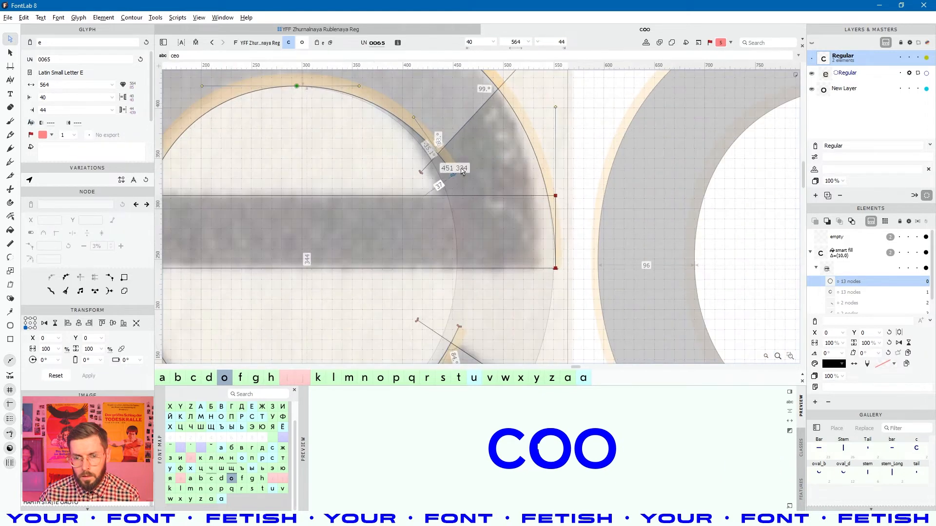
{"action": "left_click", "coordinate": [452, 177], "text": "alt+shift"}
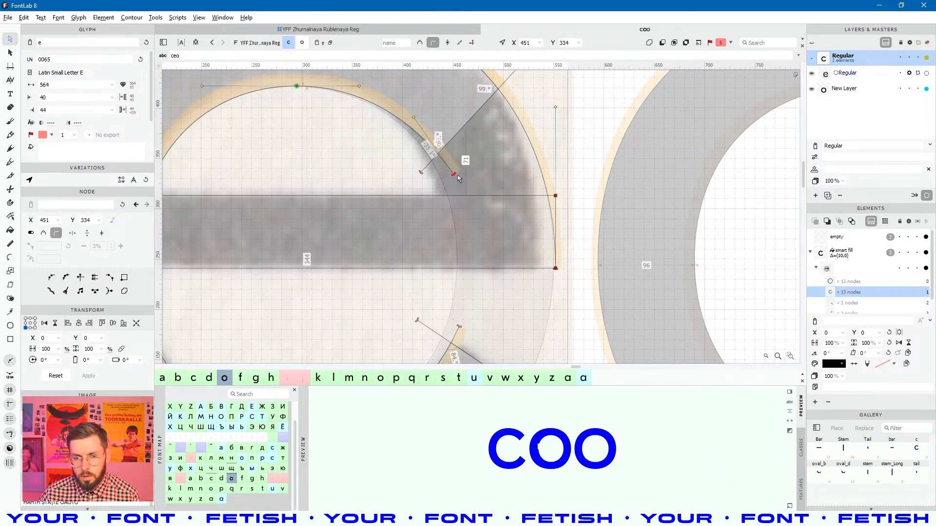
{"action": "left_click_drag", "start_coordinate": [444, 193], "coordinate": [462, 237]}
{"action": "key", "text": "ctrl+z"}
{"action": "scroll", "coordinate": [462, 216], "scroll_direction": "down", "scroll_amount": 3}
{"action": "key", "text": "space"}
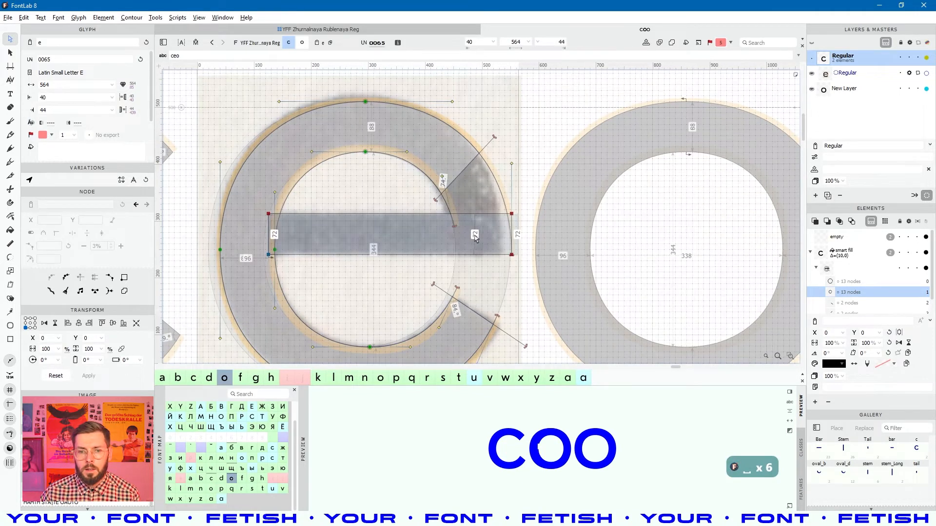
{"action": "left_click", "coordinate": [394, 251]}
- Lower the crossbar 10 units and merge it into the e's fill
{"action": "key", "text": "shift+Down"}
{"action": "key", "text": "space"}
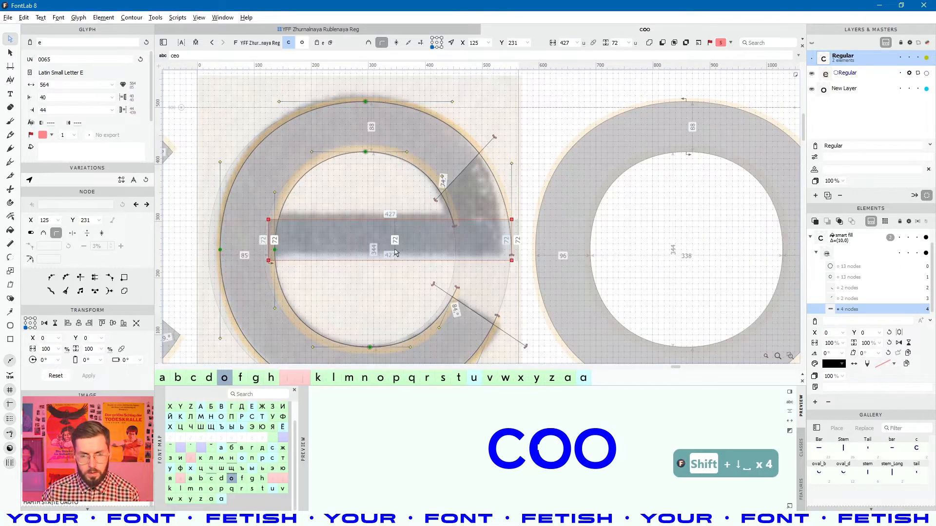
{"action": "key", "text": "f"}
{"action": "left_click", "coordinate": [392, 242], "text": "alt"}
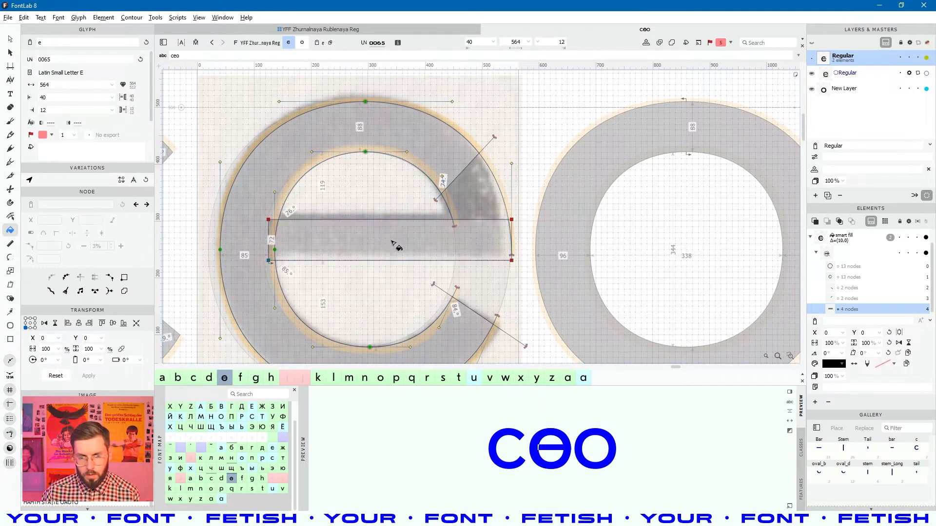
{"action": "key", "text": "space"}
{"action": "key", "text": "space"}
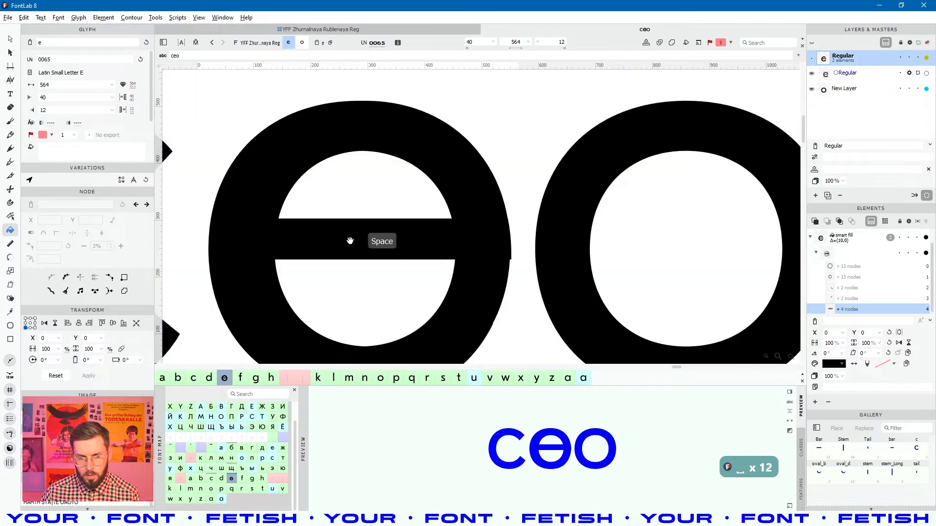
{"action": "key", "text": "space"}
{"action": "key", "text": "a"}
- Move the crossbar's left edge 30 units left and thicken the bar to 88 units
{"action": "left_click", "coordinate": [294, 232]}
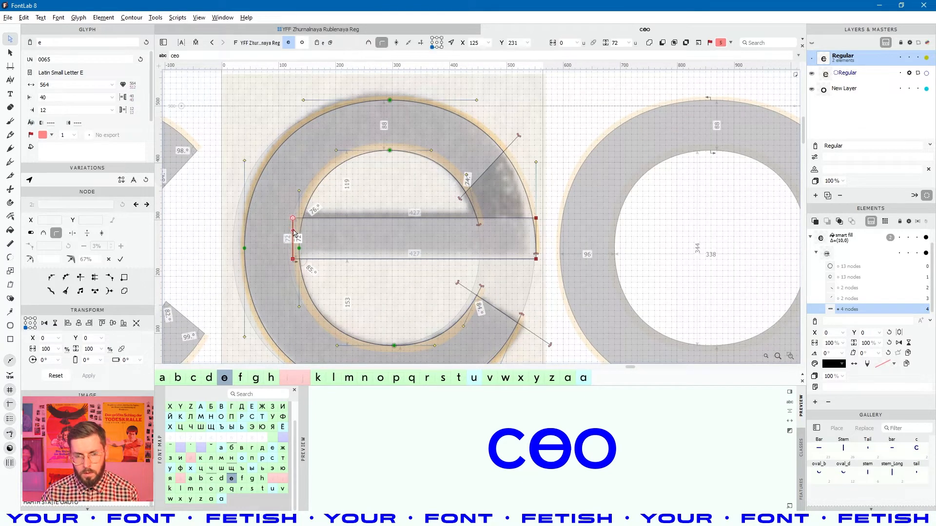
{"action": "key", "text": "shift+Left"}
{"action": "key", "text": "shift+Left"}
{"action": "key", "text": "shift+Left"}
{"action": "left_click", "coordinate": [436, 231]}
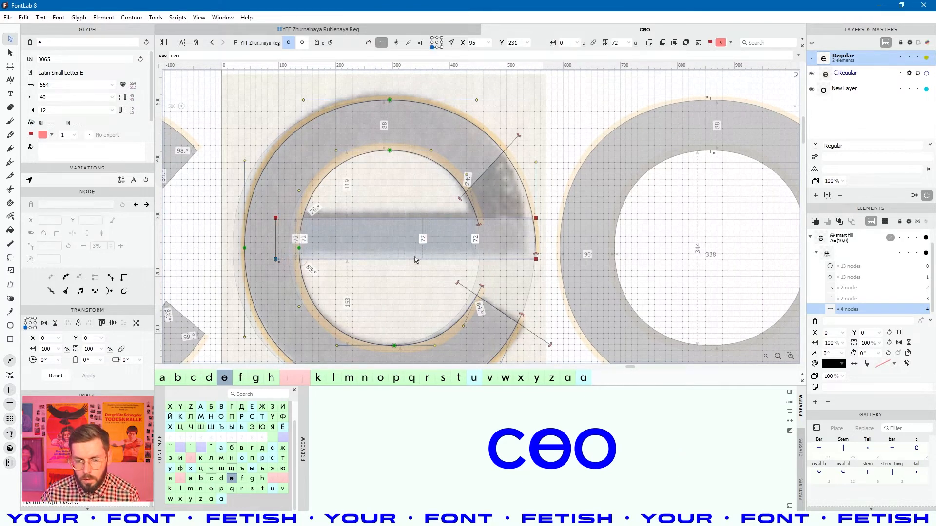
{"action": "left_click", "coordinate": [411, 259]}
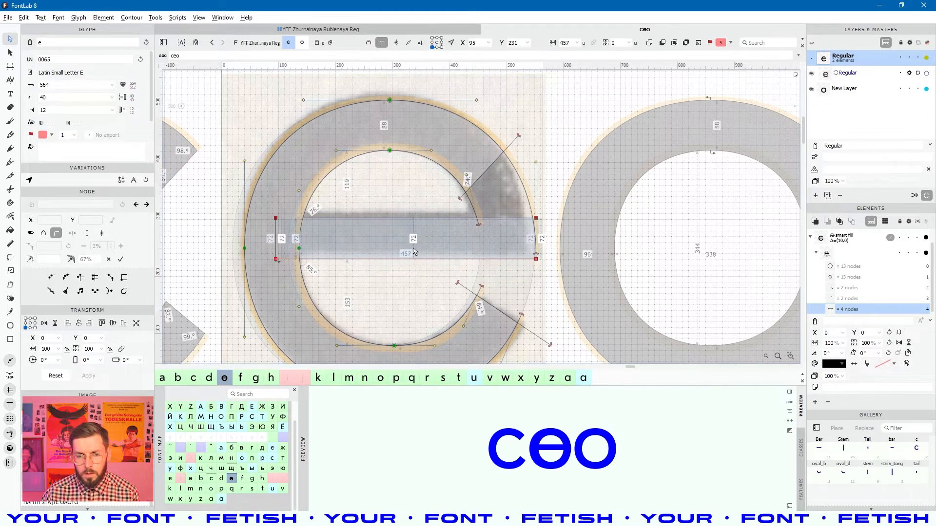
{"action": "key", "text": "shift+Down"}
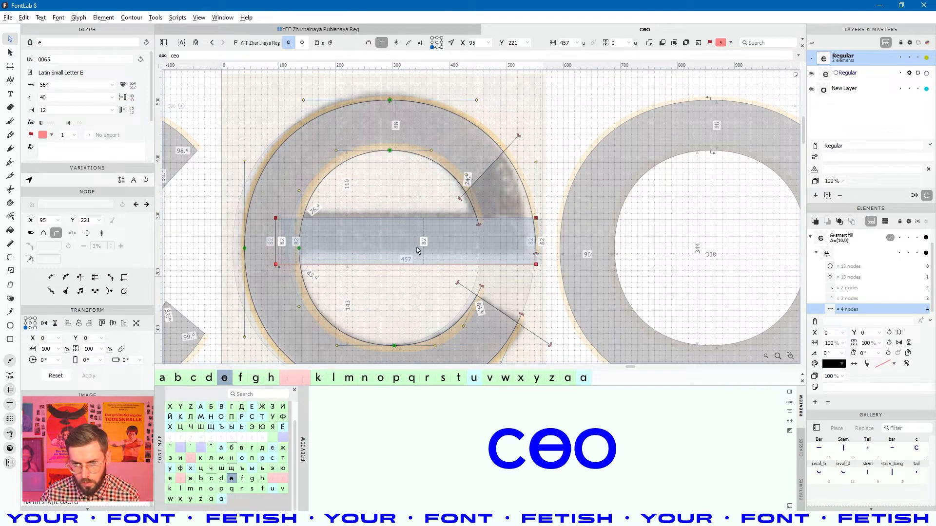
{"action": "key", "text": "shift+Down"}
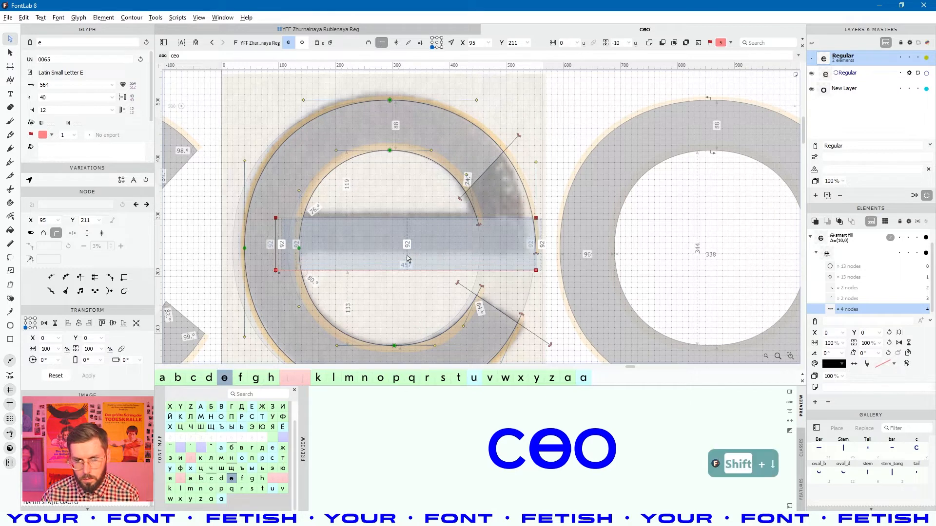
{"action": "key", "text": "Up"}
{"action": "key", "text": "Up"}
{"action": "key", "text": "Up"}
{"action": "key", "text": "Up"}
{"action": "key", "text": "Down"}
{"action": "key", "text": "space"}
- Pull the outer curve's end down to the crossbar's lower edge and lower the inner terminal node
{"action": "scroll", "coordinate": [512, 246], "scroll_direction": "up", "scroll_amount": 3}
{"action": "left_click", "coordinate": [505, 276]}
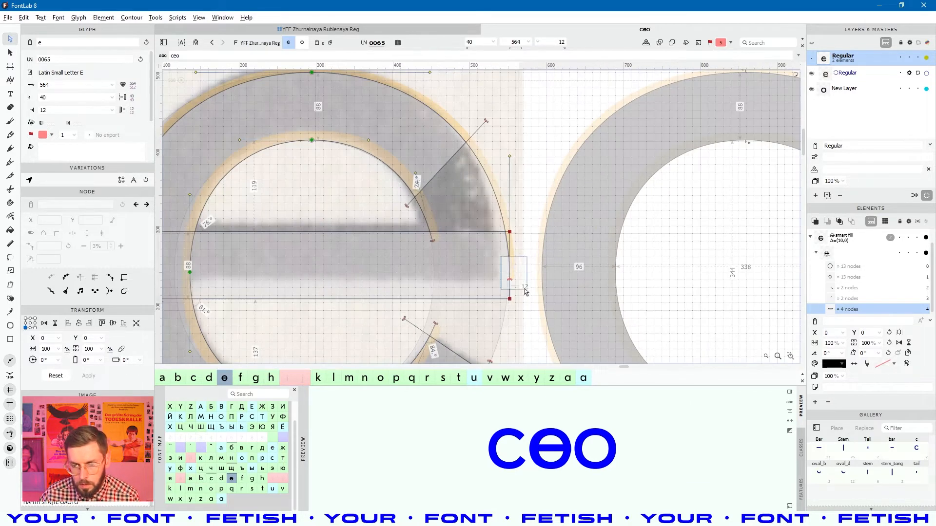
{"action": "left_click_drag", "start_coordinate": [505, 276], "coordinate": [506, 302]}
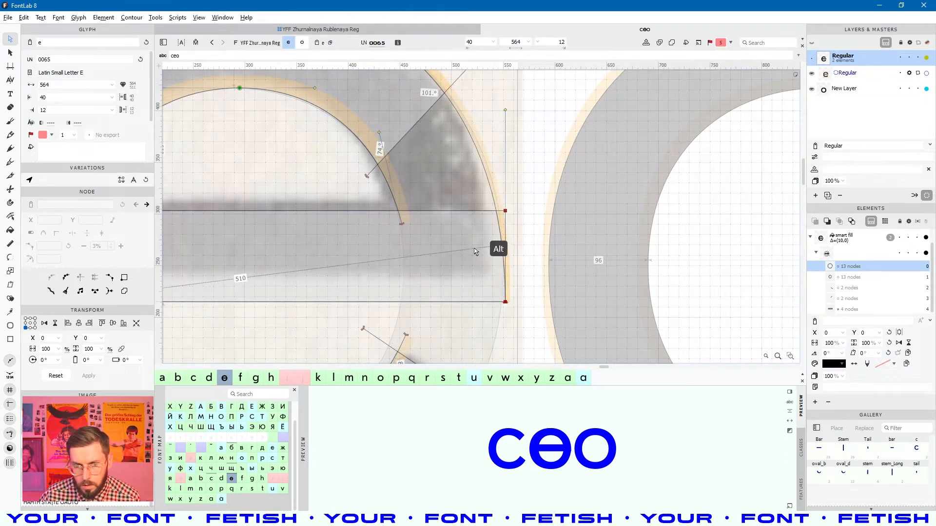
{"action": "scroll", "coordinate": [497, 247], "scroll_direction": "down", "scroll_amount": 2}
{"action": "left_click", "coordinate": [419, 230]}
{"action": "left_click_drag", "start_coordinate": [419, 229], "coordinate": [422, 246]}
{"action": "scroll", "coordinate": [446, 255], "scroll_direction": "down", "scroll_amount": 2}
{"action": "scroll", "coordinate": [447, 256], "scroll_direction": "down", "scroll_amount": 2}
{"action": "key", "text": "space"}
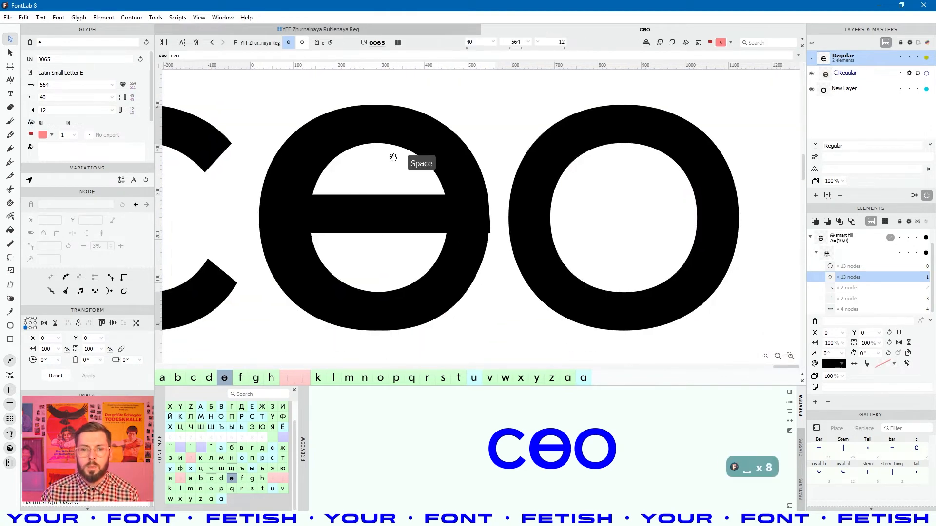
{"action": "double_click", "coordinate": [464, 253]}
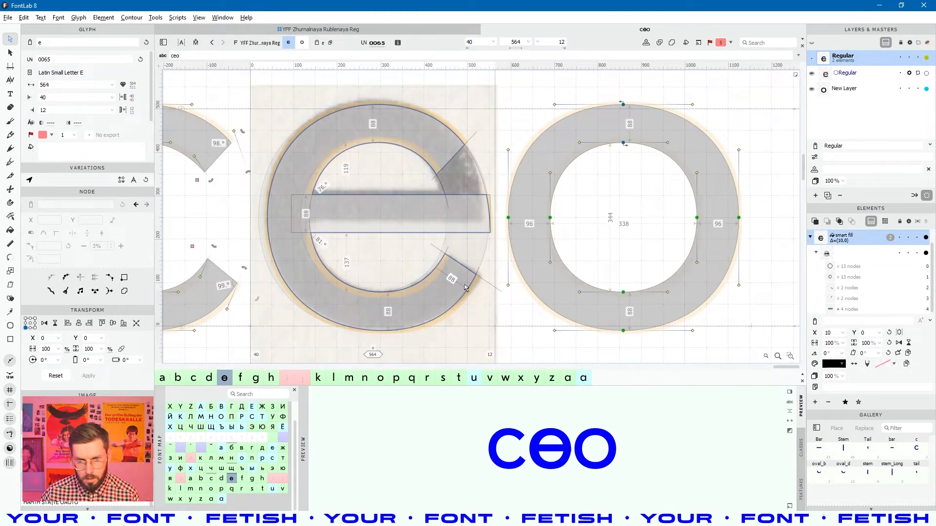
- Delete the e's separate crossbar piece and check the glyphs filled in black
{"action": "left_click", "coordinate": [918, 90]}
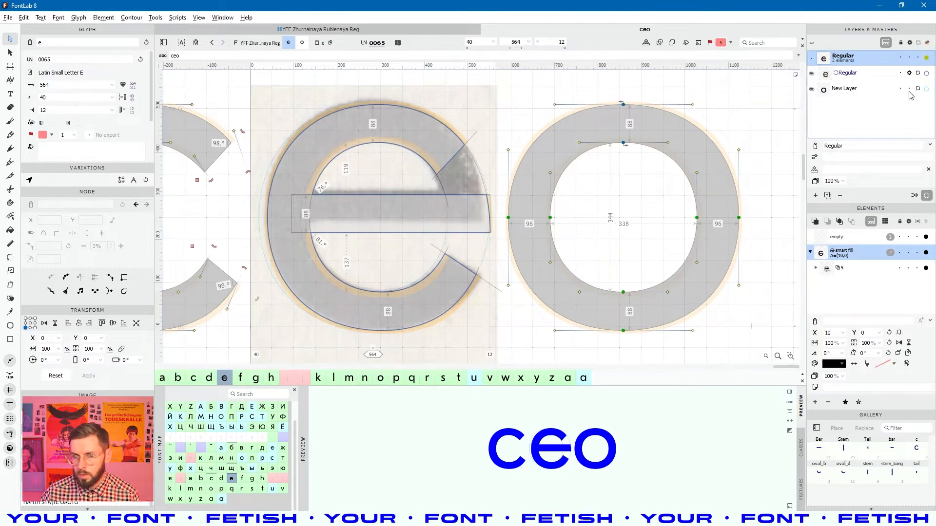
{"action": "key", "text": "space"}
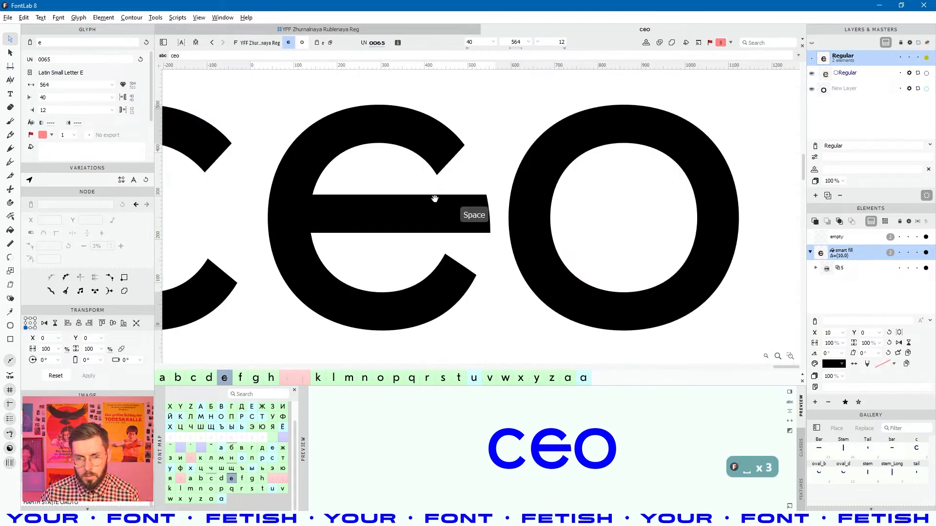
{"action": "double_click", "coordinate": [463, 205]}
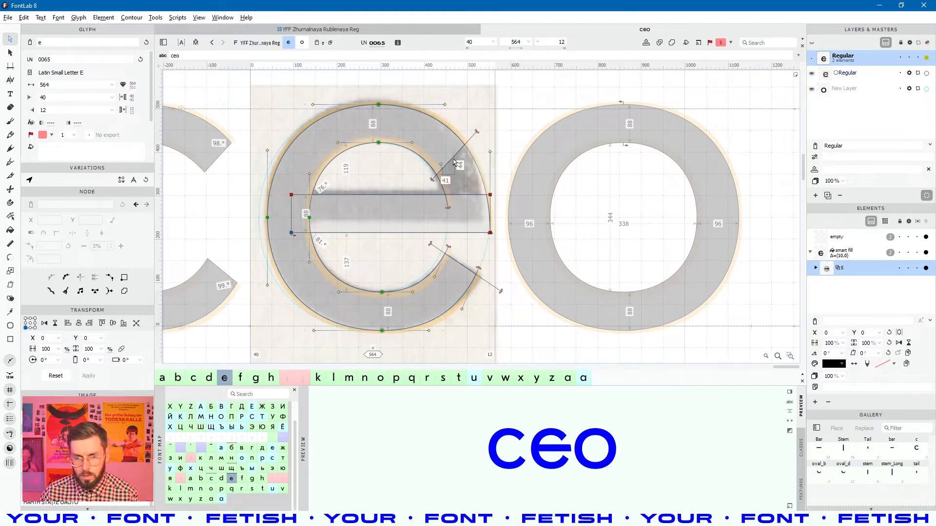
{"action": "key", "text": "Delete"}
{"action": "key", "text": "space"}
- Inspect the e's inner counter contour and pan across the filled ceo preview
{"action": "left_click_drag", "start_coordinate": [452, 215], "coordinate": [460, 242]}
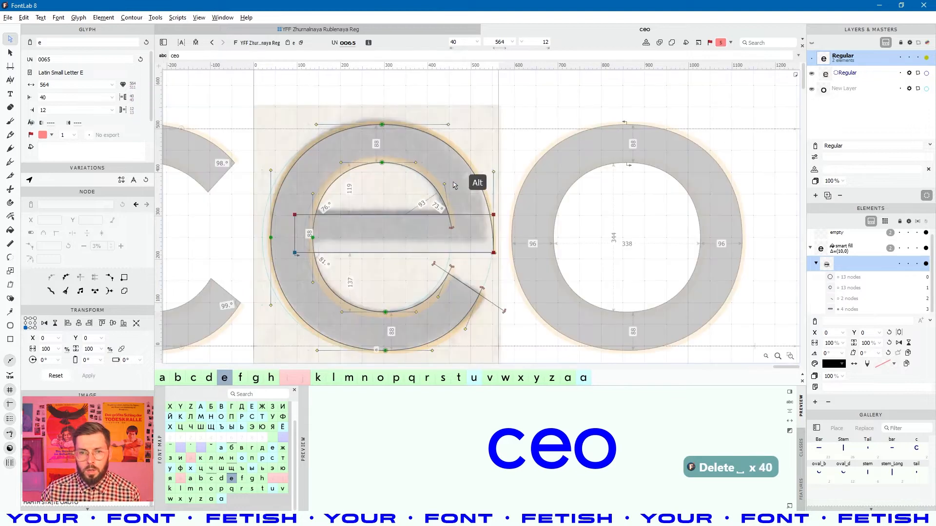
{"action": "left_click", "coordinate": [464, 200], "text": "alt"}
{"action": "left_click", "coordinate": [449, 185]}
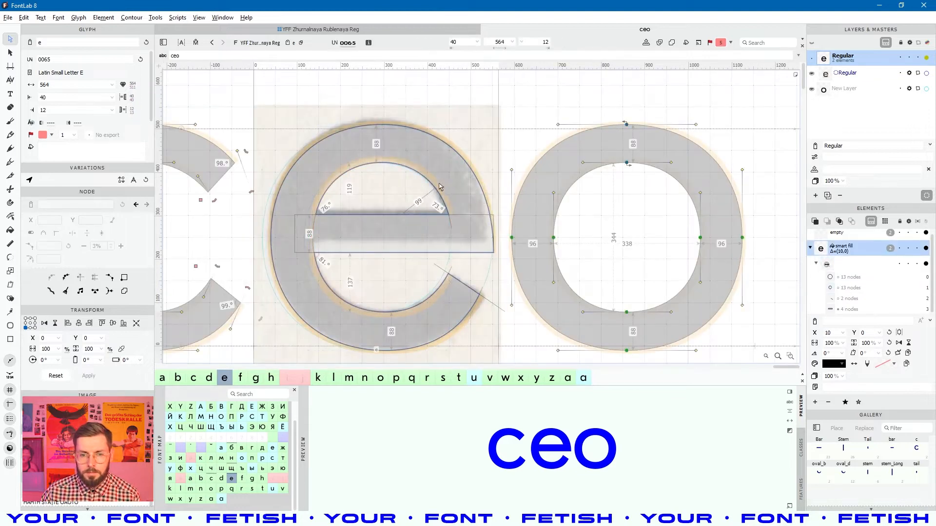
{"action": "key", "text": "space"}
{"action": "left_click_drag", "start_coordinate": [462, 203], "coordinate": [474, 218]}
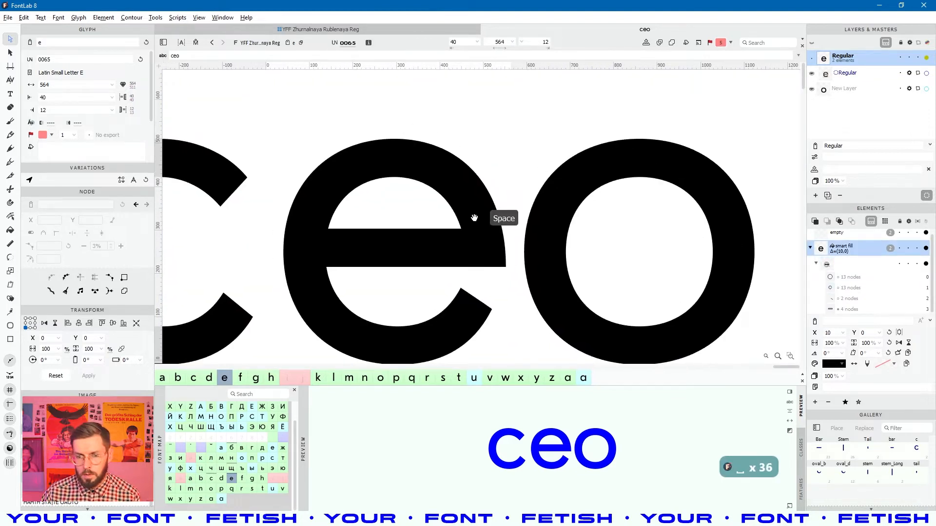
{"action": "scroll", "coordinate": [495, 254], "scroll_direction": "up", "scroll_amount": 3}
- Select the e's smart fill inner shape and all nodes of its contour
{"action": "left_click", "coordinate": [517, 262]}
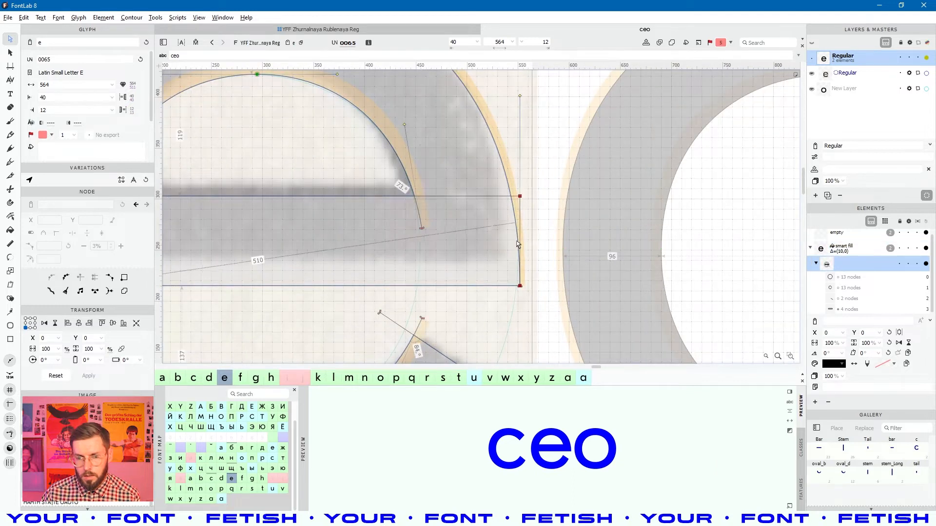
{"action": "scroll", "coordinate": [504, 250], "scroll_direction": "down", "scroll_amount": 2}
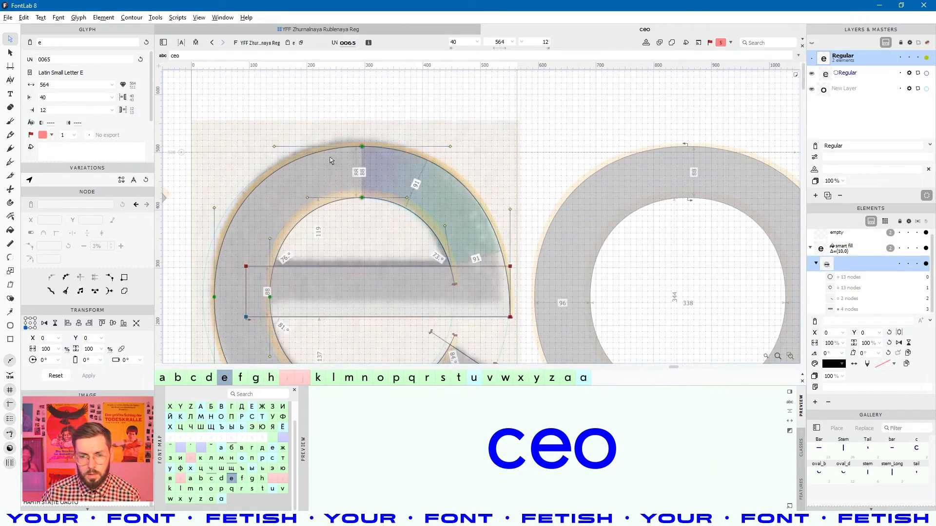
{"action": "left_click_drag", "start_coordinate": [204, 337], "coordinate": [205, 337]}
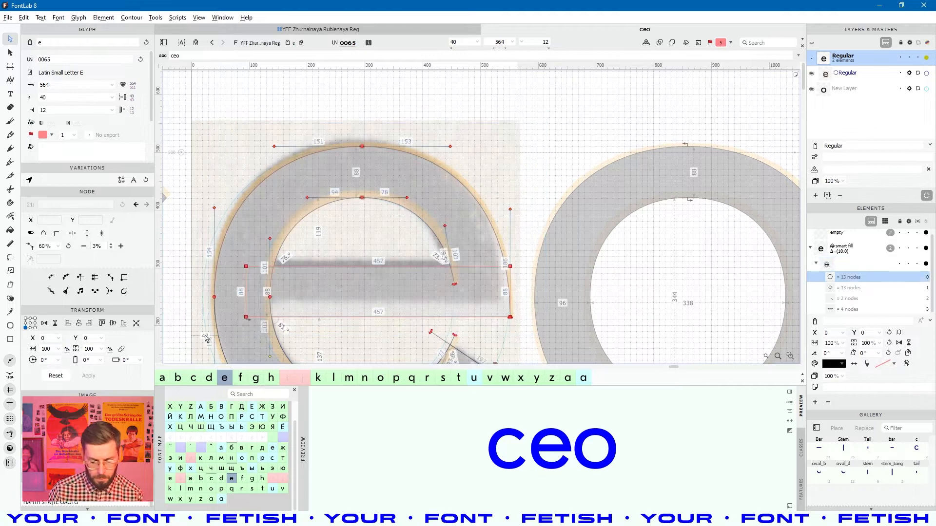
{"action": "key", "text": "space"}
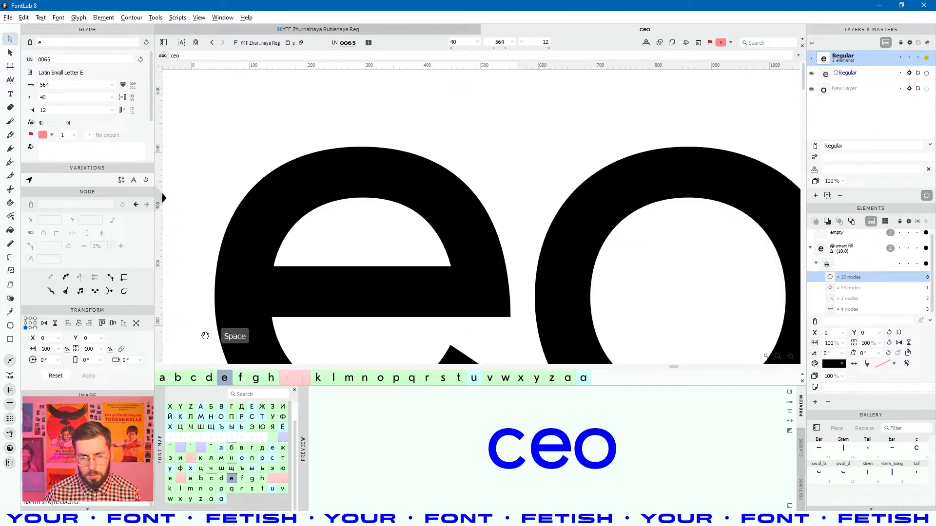
- Adjust the Tunni line tension on the e's right upper curve, checking the filled ceo preview
{"action": "left_click", "coordinate": [471, 193]}
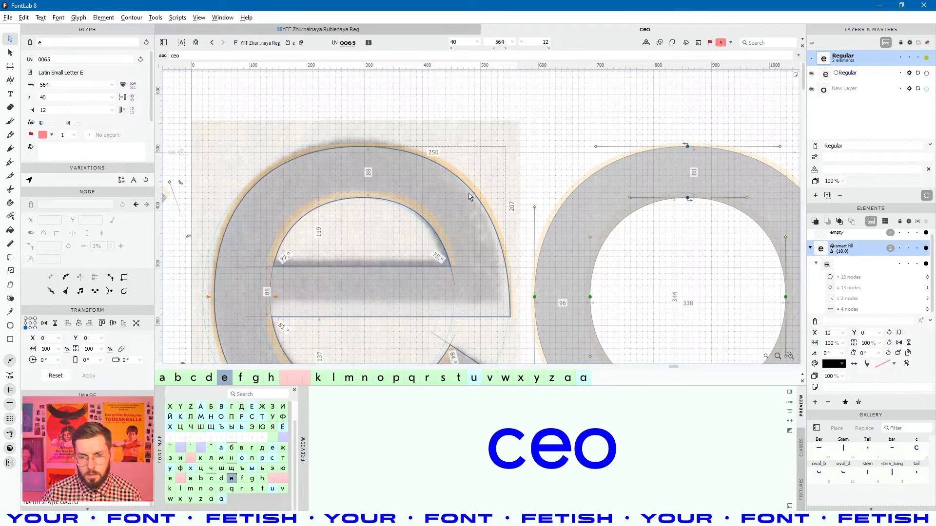
{"action": "left_click", "coordinate": [472, 193]}
{"action": "left_click", "coordinate": [485, 178]}
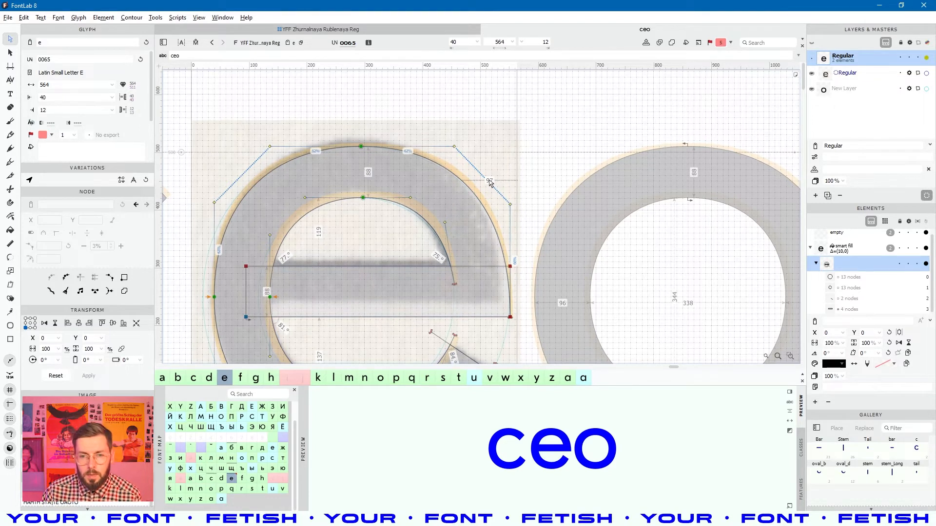
{"action": "key", "text": "shift+space"}
{"action": "key", "text": "shift+space"}
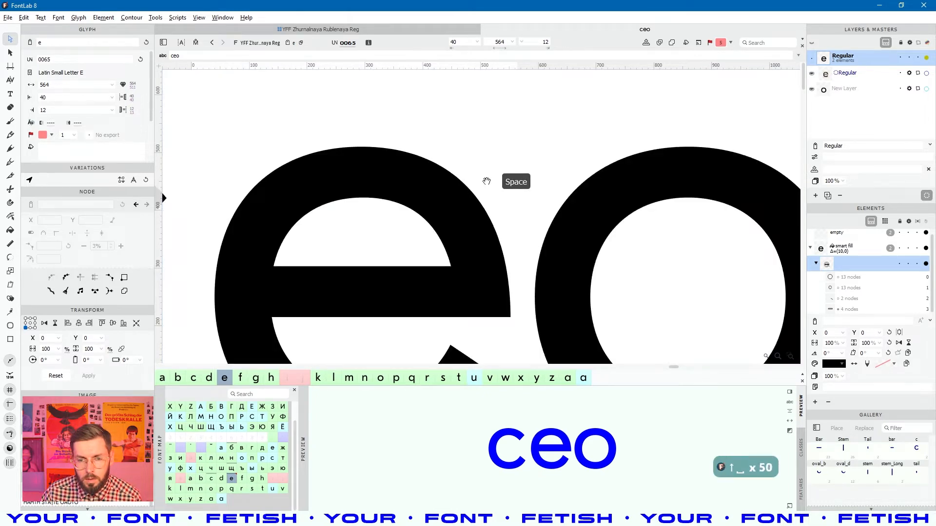
{"action": "key", "text": "shift+space"}
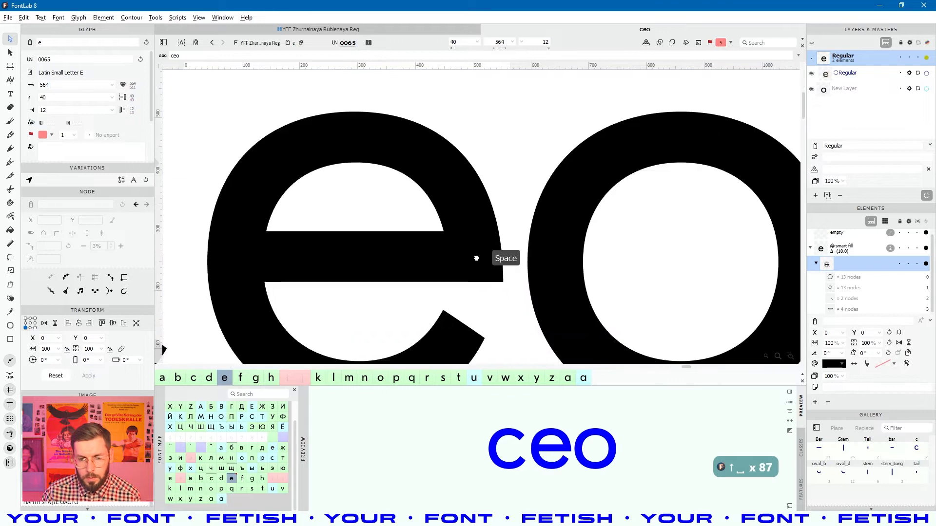
{"action": "key", "text": "space"}
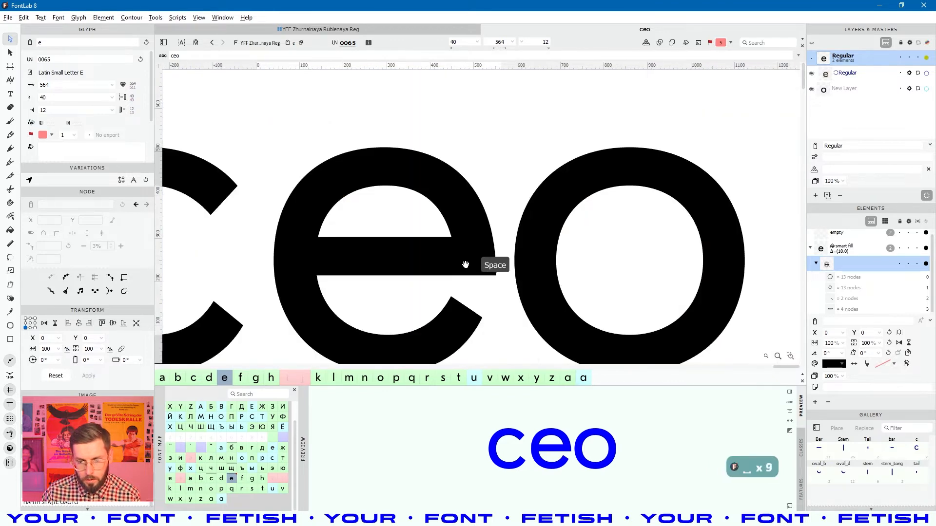
{"action": "scroll", "coordinate": [470, 253], "scroll_direction": "up", "scroll_amount": 3}
{"action": "key", "text": "space"}
{"action": "scroll", "coordinate": [468, 253], "scroll_direction": "down", "scroll_amount": 3}
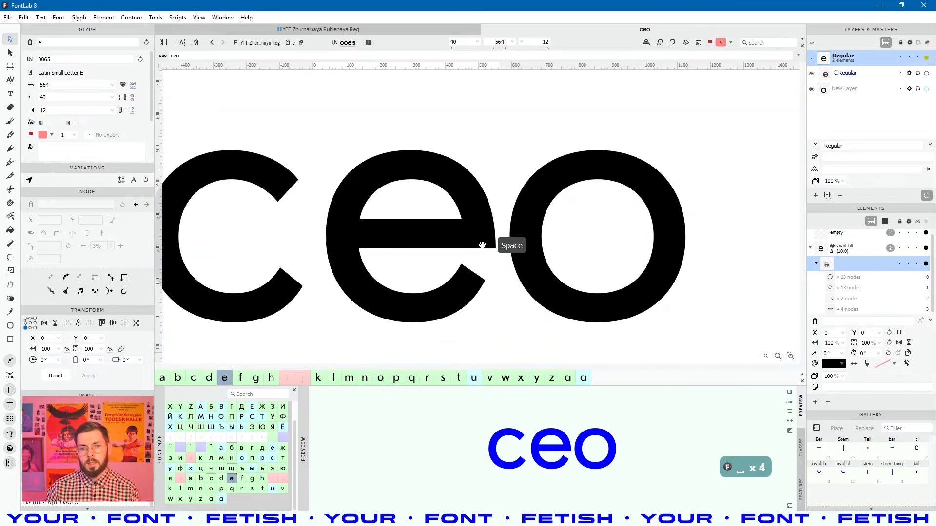
{"action": "key", "text": "space"}
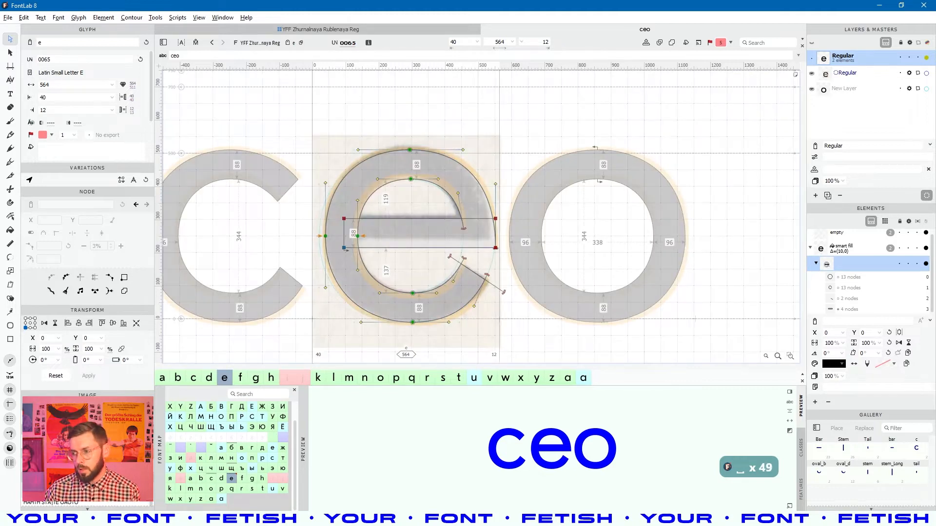
- Select all elements of the e and copy its outlines
{"action": "key", "text": "ctrl+a"}
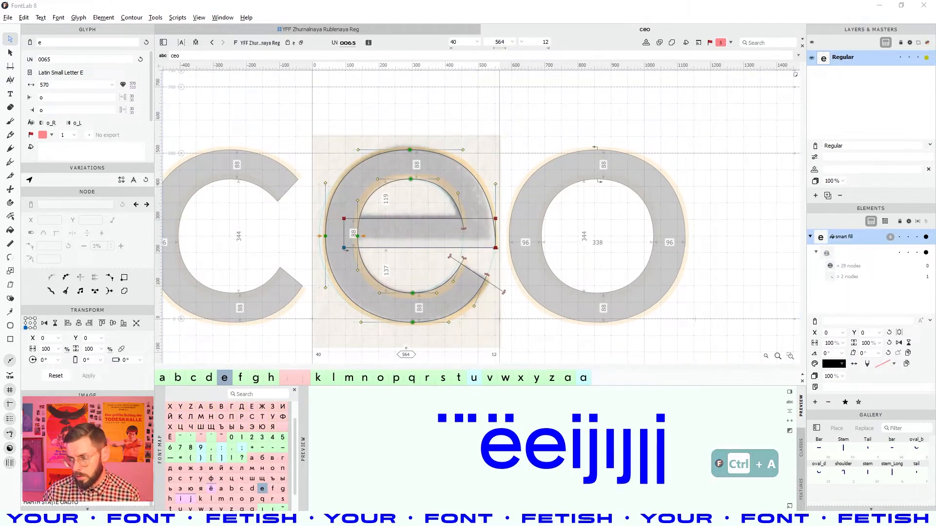
{"action": "key", "text": "v"}
{"action": "key", "text": "ctrl+a"}
{"action": "key", "text": "ctrl+c"}
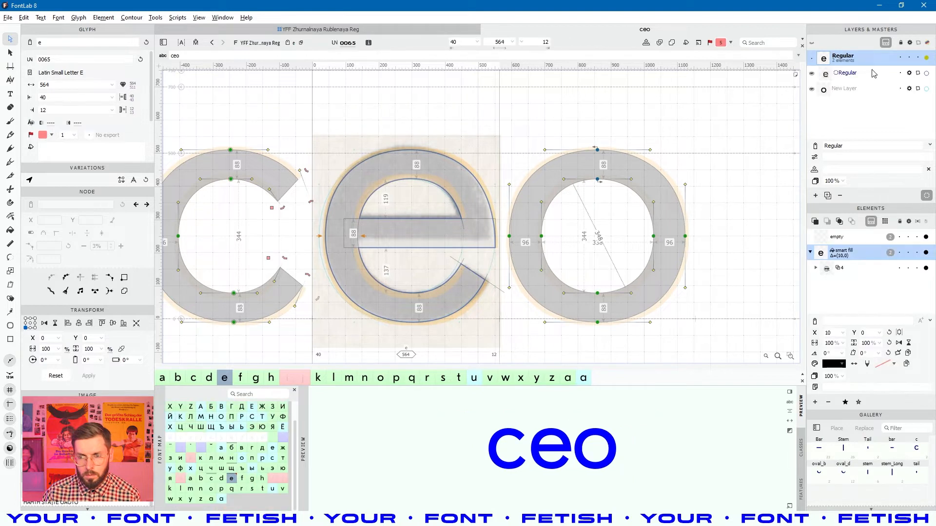
- Add a new layer named 'фывфыв' and paste the o contours into it
{"action": "left_click", "coordinate": [847, 90]}
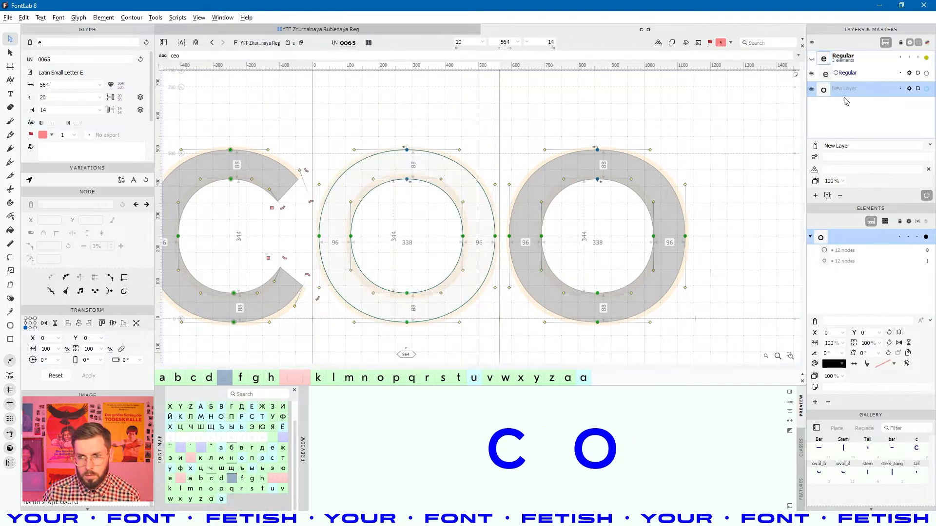
{"action": "left_click", "coordinate": [815, 195]}
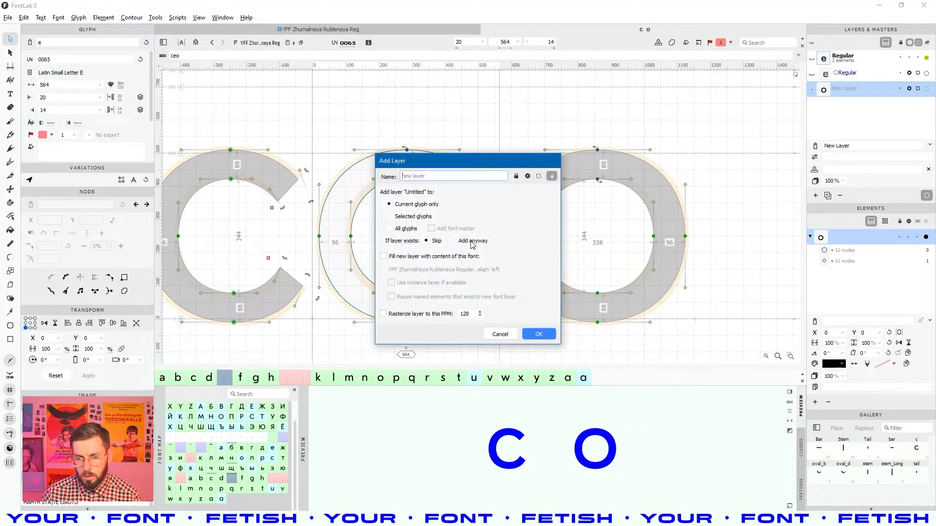
{"action": "type", "text": "фывфыв"}
{"action": "left_click", "coordinate": [537, 334]}
{"action": "key", "text": "ctrl+v"}
- Replace the middle o contour with the pasted copy of the outlines and save the font
{"action": "key", "text": "v"}
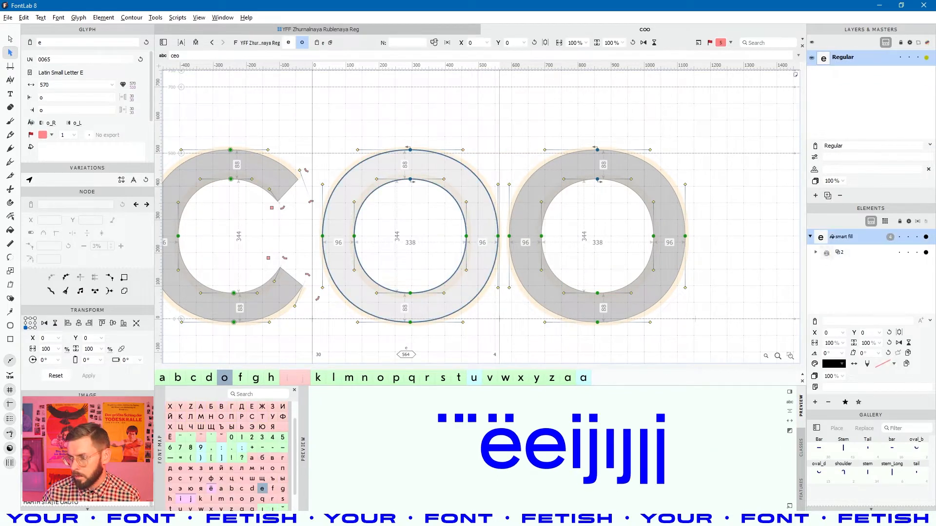
{"action": "key", "text": "ctrl+a"}
{"action": "key", "text": "ctrl+c"}
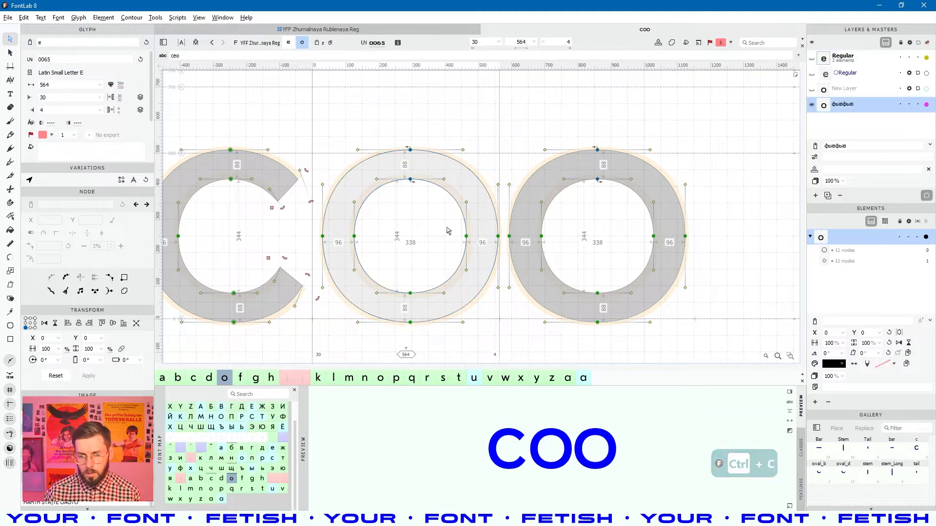
{"action": "key", "text": "ctrl+a"}
{"action": "key", "text": "Delete"}
{"action": "key", "text": "ctrl+v"}
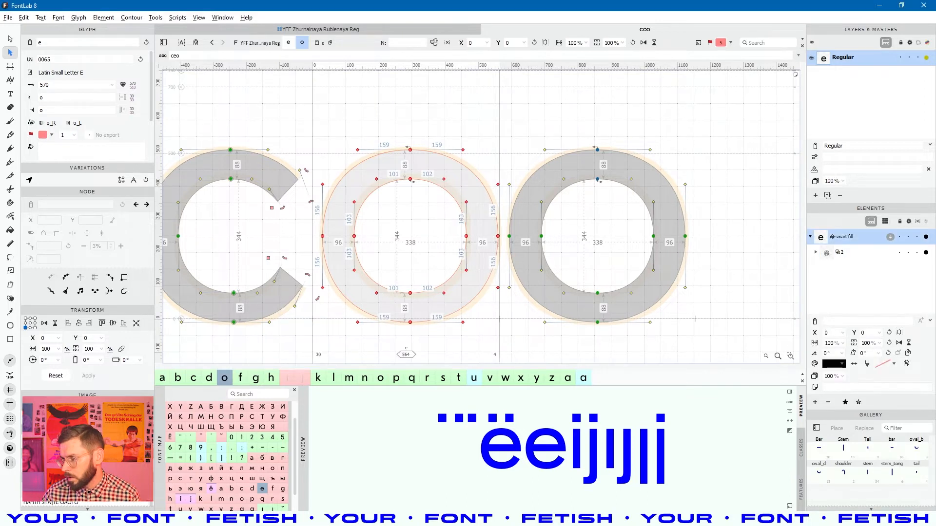
{"action": "key", "text": "ctrl+c"}
{"action": "key", "text": "ctrl+a"}
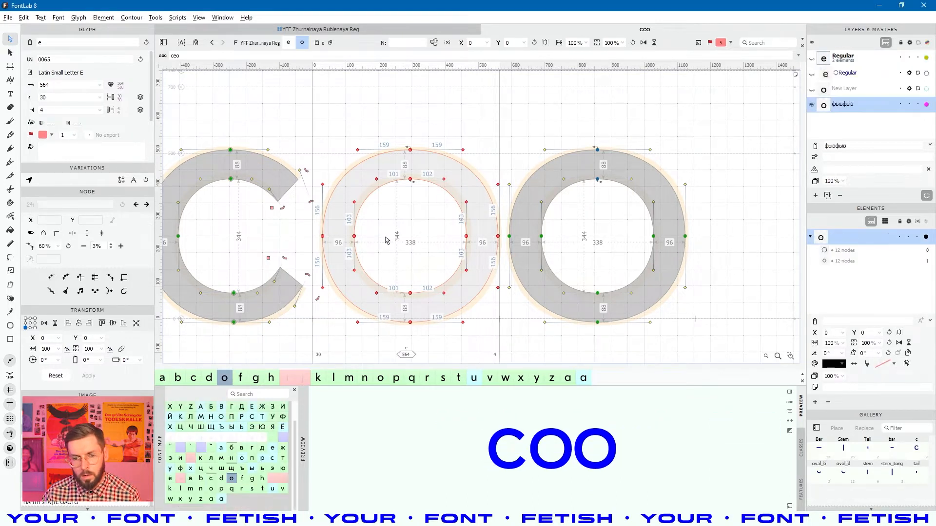
{"action": "key", "text": "ctrl+v"}
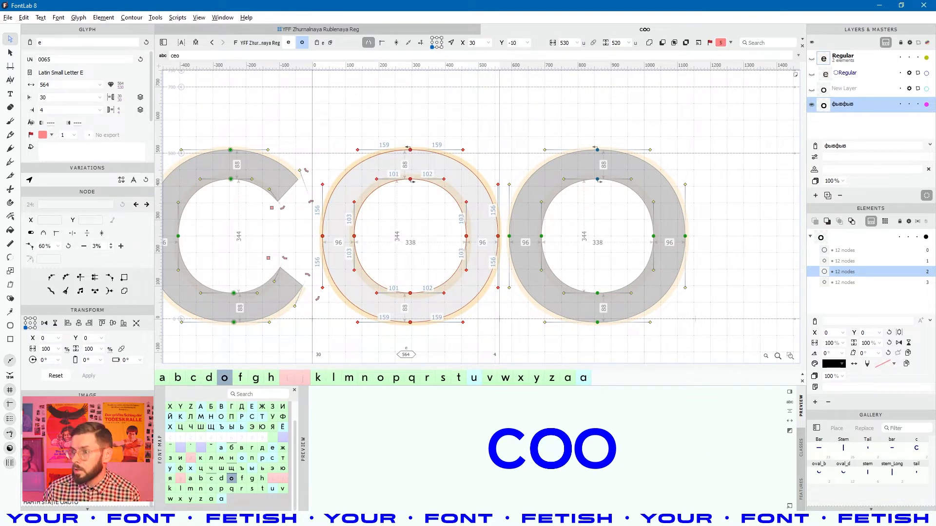
{"action": "key", "text": "alt+Tab"}
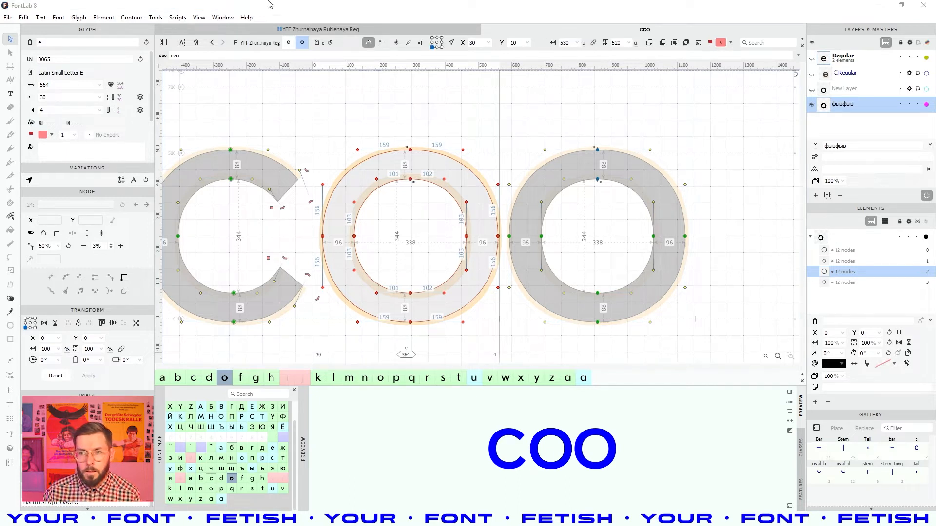
{"action": "key", "text": "ctrl+s"}
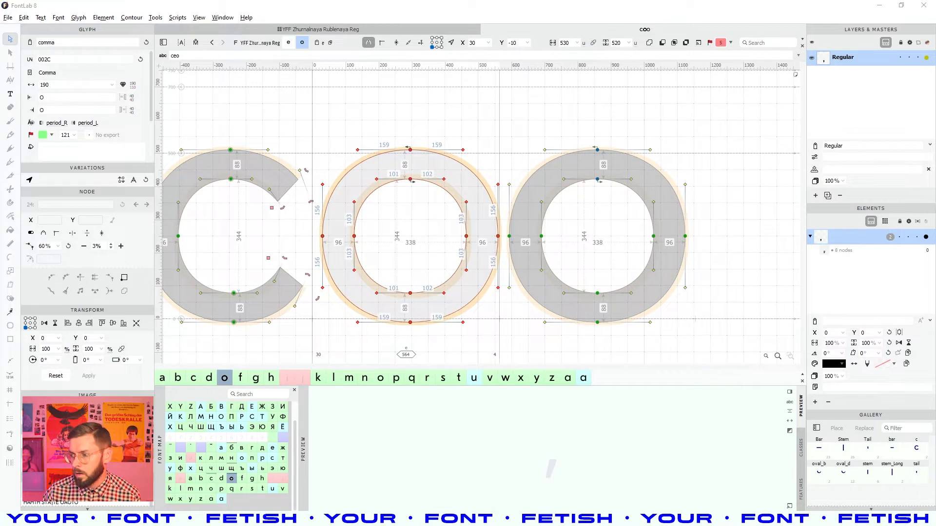
- Return to FontLab, switch to the SS01 font's glyph overview and pick a glyph cell
{"action": "key", "text": "alt+Tab"}
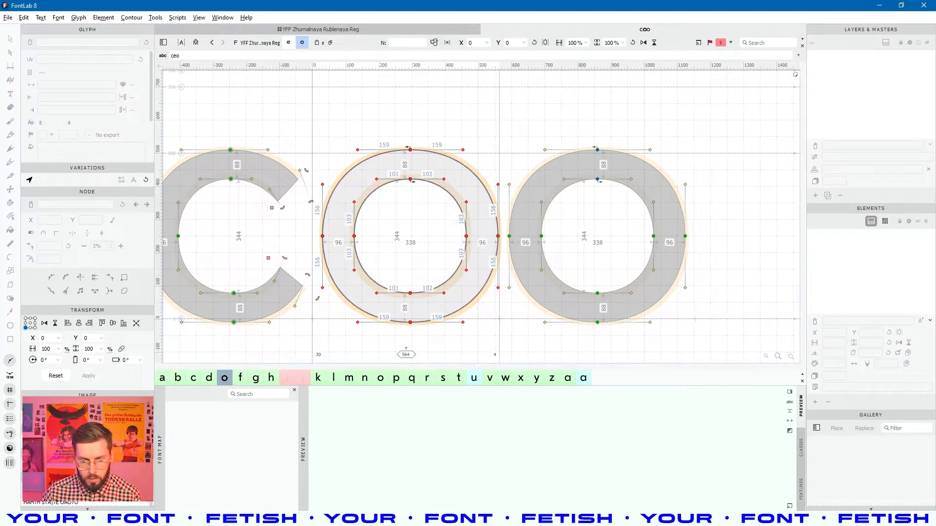
{"action": "key", "text": "alt+Tab"}
{"action": "key", "text": "alt+Tab"}
{"action": "key", "text": "alt+Tab"}
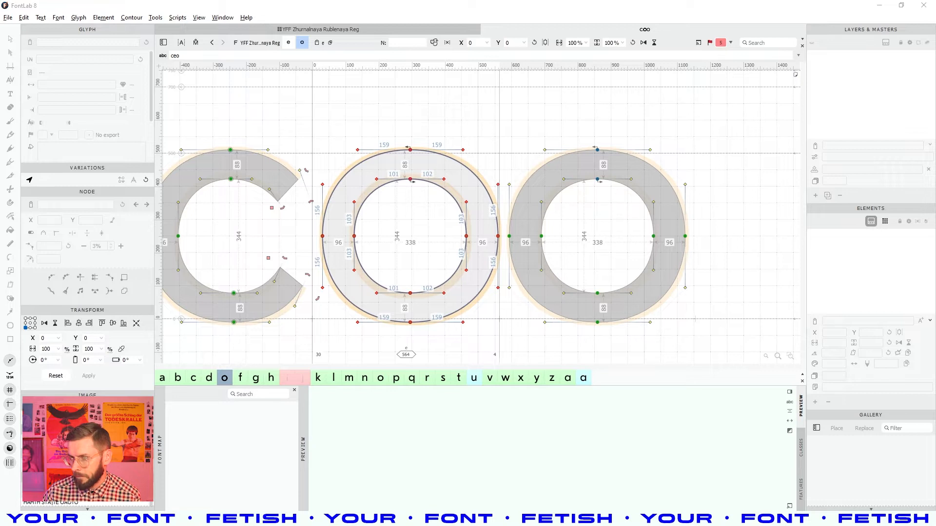
{"action": "key", "text": "alt+Tab"}
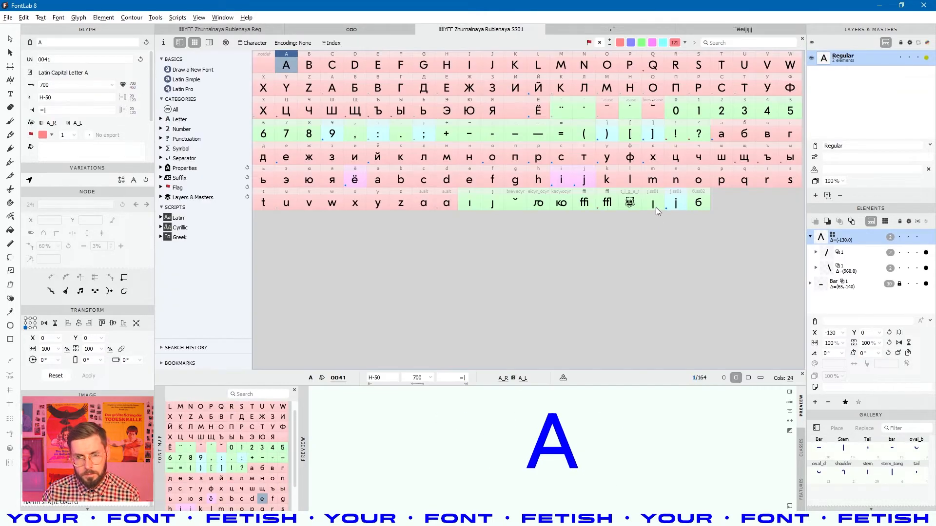
{"action": "left_click", "coordinate": [444, 103]}
{"action": "left_click", "coordinate": [517, 163]}
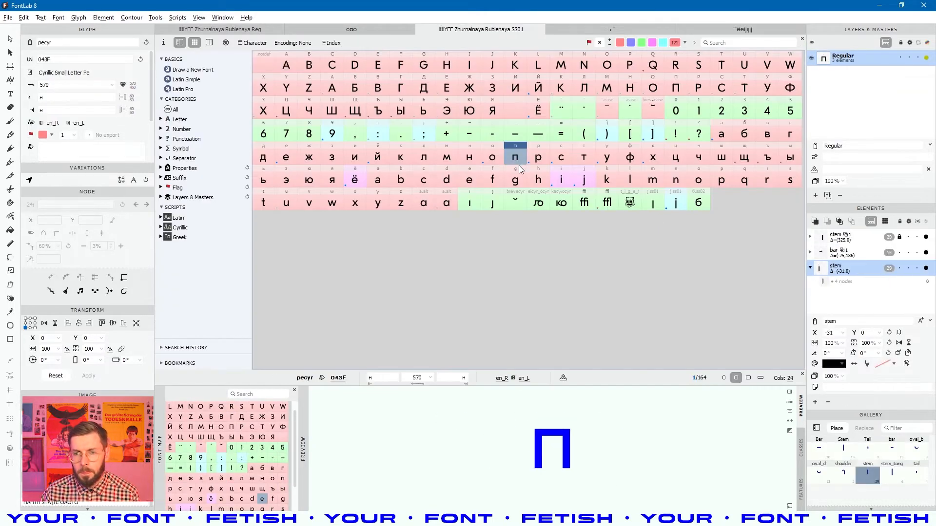
- Open the ёeijjjj glyph window and make the SS01 e active with its contour editable
{"action": "left_click", "coordinate": [717, 30]}
{"action": "key", "text": "space"}
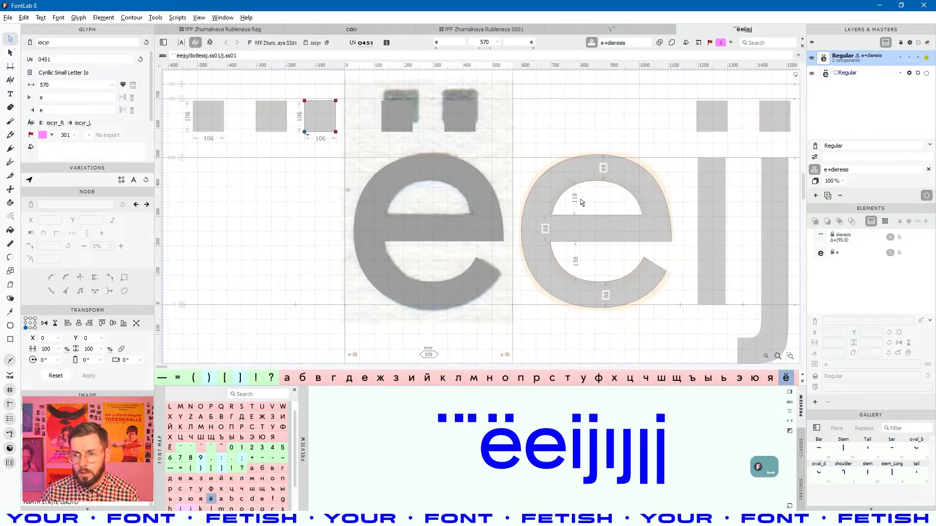
{"action": "left_click", "coordinate": [632, 233]}
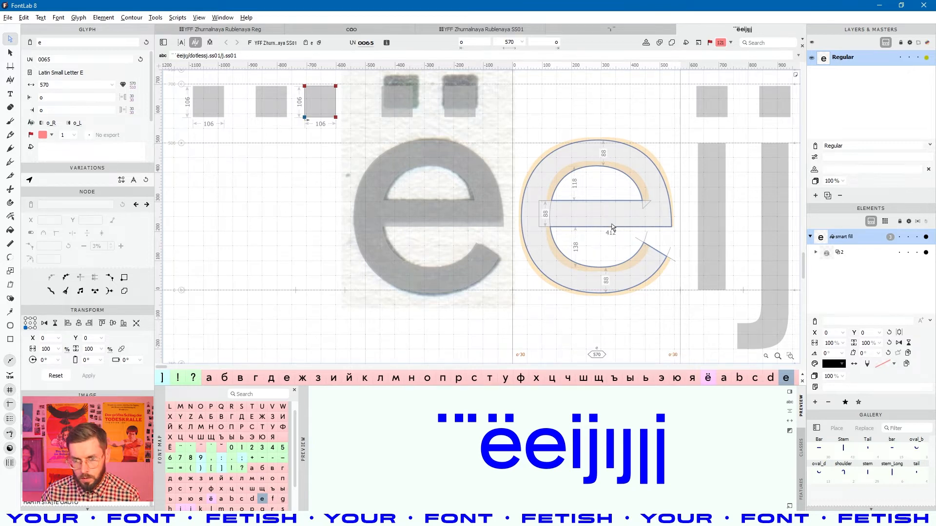
{"action": "key", "text": "space"}
{"action": "left_click_drag", "start_coordinate": [603, 244], "coordinate": [474, 264]}
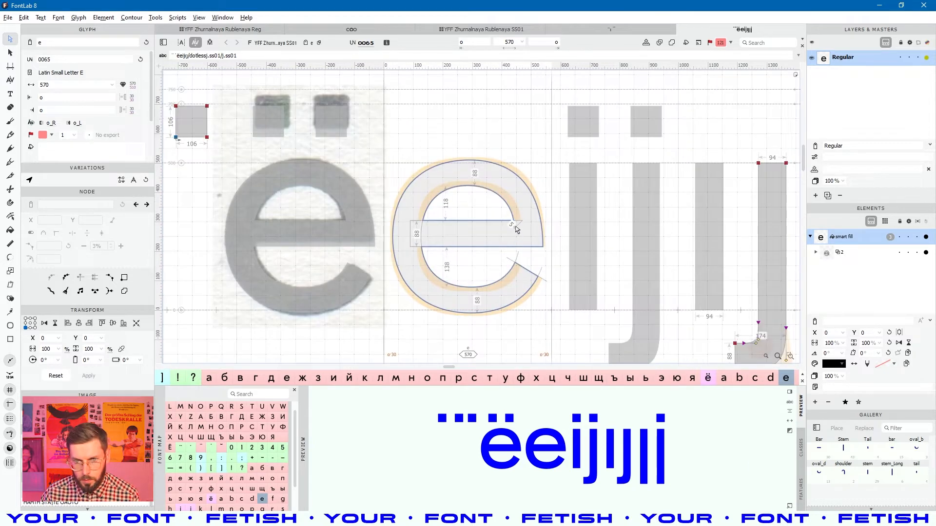
{"action": "left_click", "coordinate": [512, 222]}
{"action": "scroll", "coordinate": [512, 222], "scroll_direction": "up", "scroll_amount": 3}
{"action": "key", "text": "space"}
{"action": "left_click_drag", "start_coordinate": [559, 242], "coordinate": [562, 231]}
{"action": "left_click", "coordinate": [519, 259]}
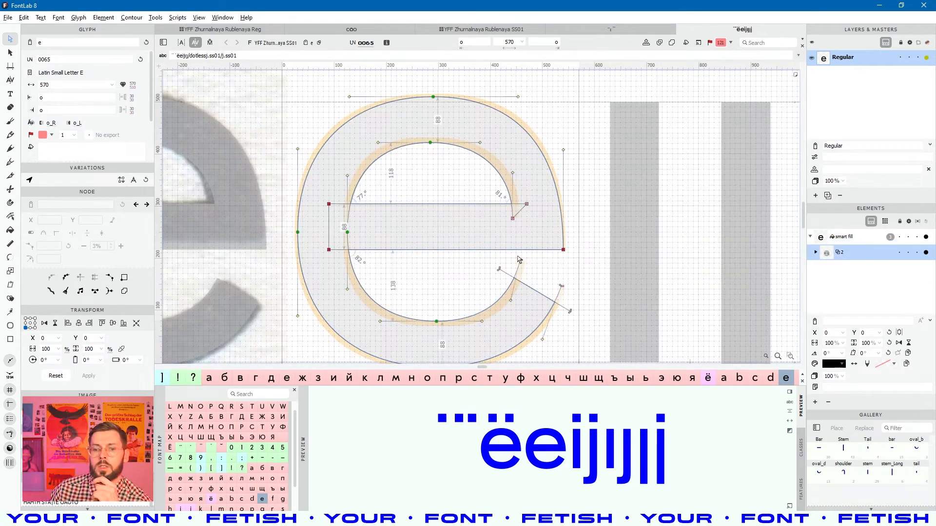
{"action": "right_click", "coordinate": [516, 282]}
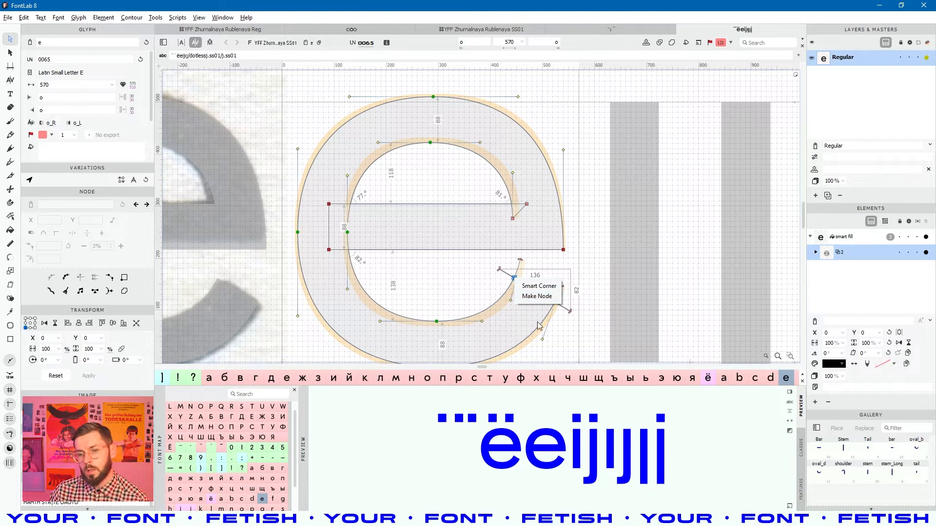
{"action": "left_click", "coordinate": [514, 328]}
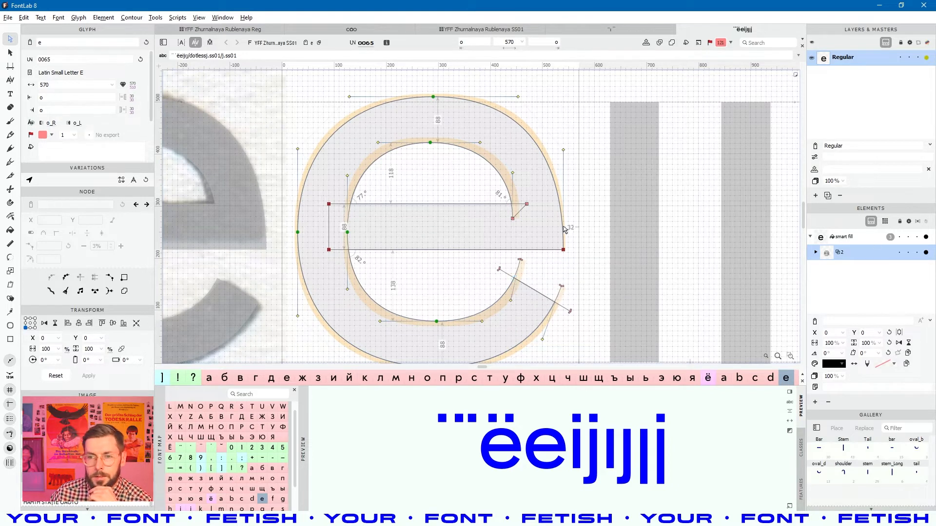
{"action": "scroll", "coordinate": [565, 229], "scroll_direction": "down", "scroll_amount": 2}
- Select all elements of the e and view the element commands without applying any
{"action": "left_click", "coordinate": [563, 148]}
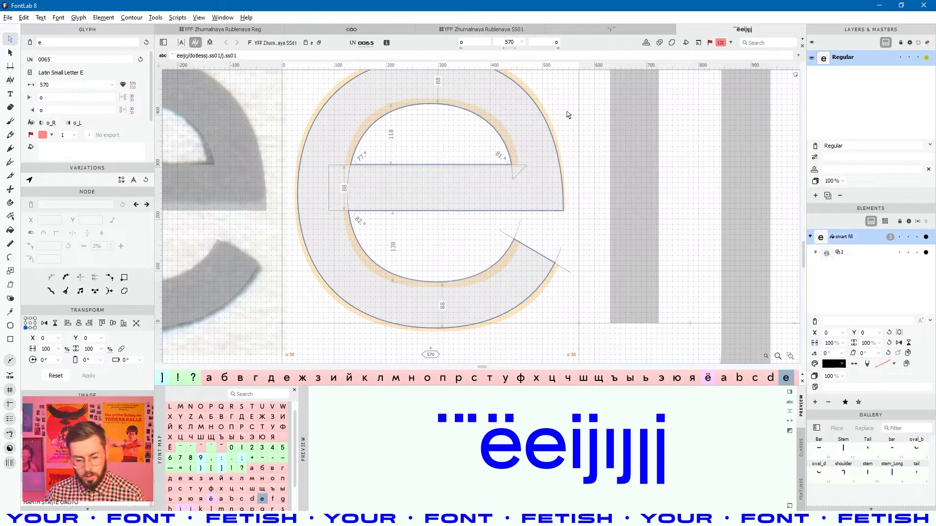
{"action": "key", "text": "v"}
{"action": "key", "text": "ctrl+a"}
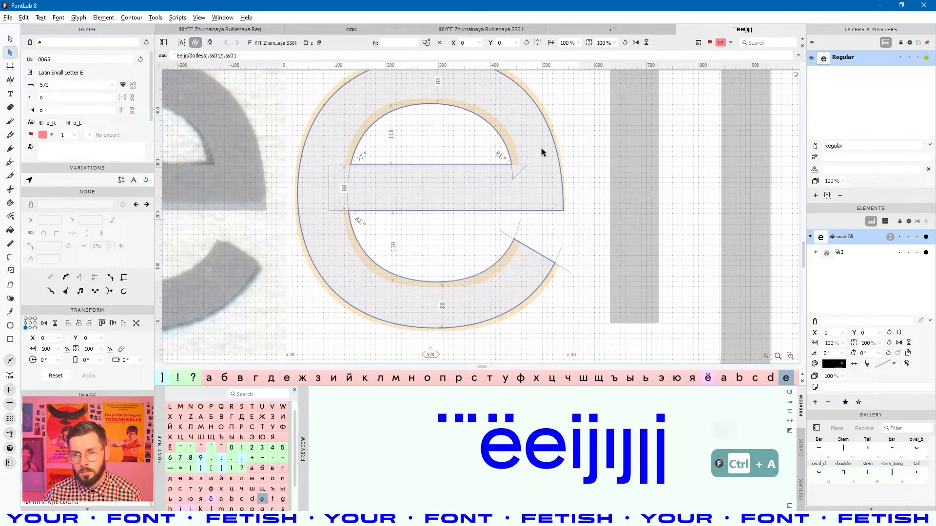
{"action": "right_click", "coordinate": [542, 148]}
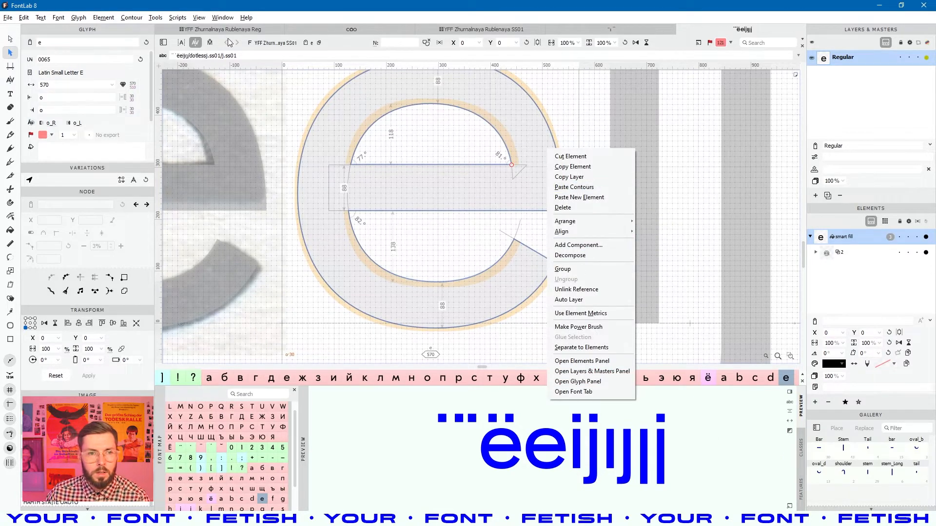
{"action": "left_click", "coordinate": [178, 19]}
{"action": "mouse_move", "coordinate": [130, 21]}
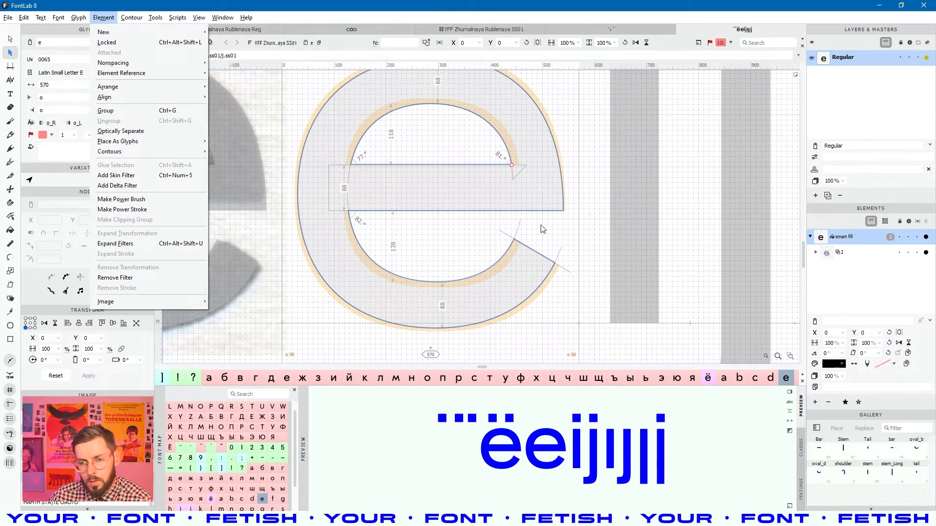
{"action": "left_click", "coordinate": [579, 221]}
- Copy all nodes of the SS01 e outline, then select the Regular layer in the coo text
{"action": "key", "text": "a"}
{"action": "left_click", "coordinate": [561, 198]}
{"action": "key", "text": "space"}
{"action": "left_click_drag", "start_coordinate": [536, 181], "coordinate": [541, 201]}
{"action": "scroll", "coordinate": [541, 205], "scroll_direction": "down", "scroll_amount": 2}
{"action": "left_click", "coordinate": [559, 208]}
{"action": "key", "text": "space"}
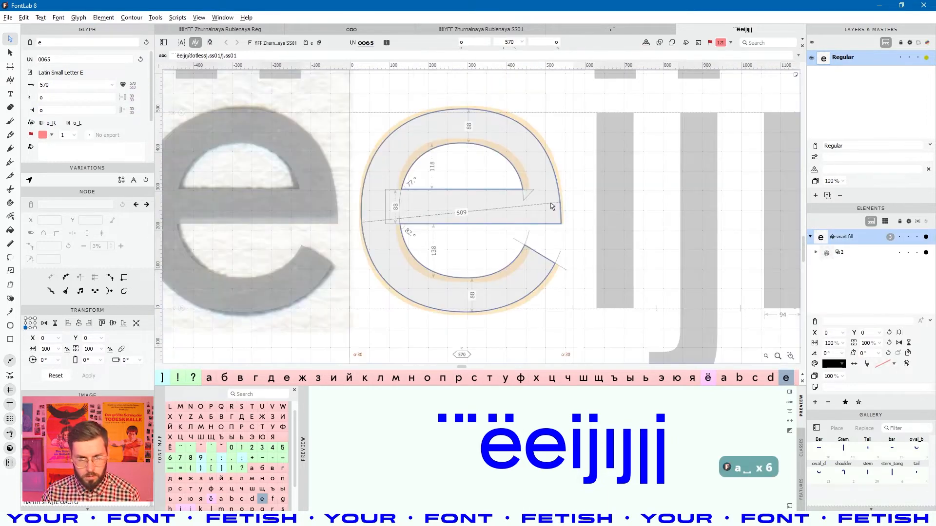
{"action": "key", "text": "ctrl+a"}
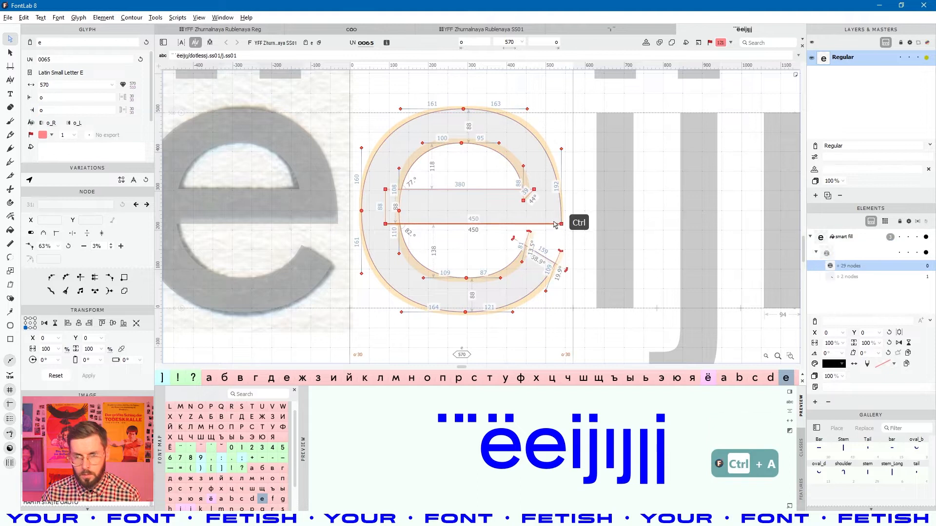
{"action": "key", "text": "ctrl+c"}
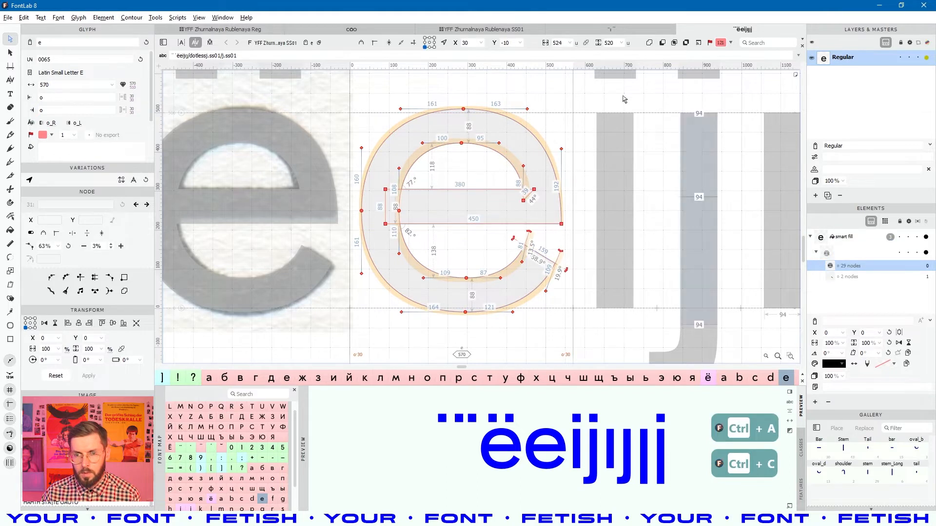
{"action": "left_click", "coordinate": [361, 30]}
{"action": "left_click", "coordinate": [871, 59]}
- Replace the middle glyph's outline with the pasted SS01 e and hide the фывфыв layer's o
{"action": "key", "text": "ctrl+a"}
{"action": "key", "text": "Delete"}
{"action": "key", "text": "ctrl+v"}
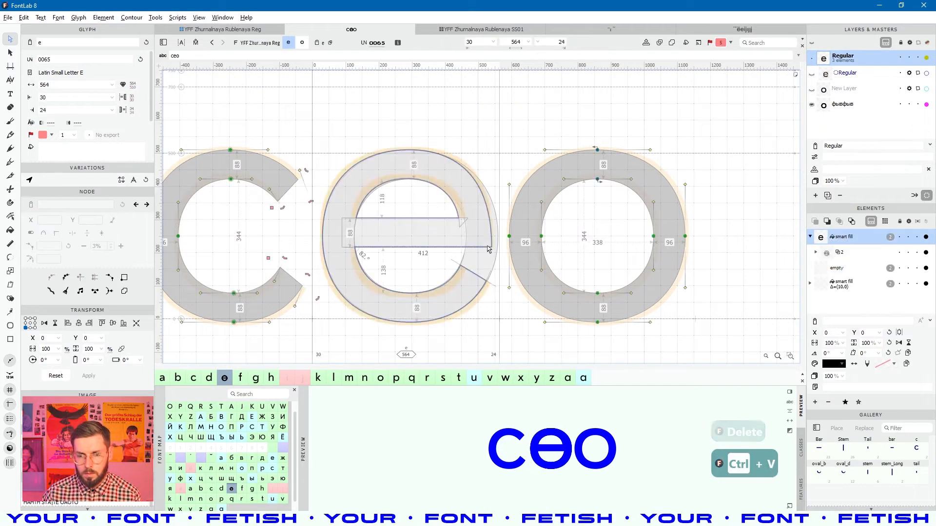
{"action": "key", "text": "space"}
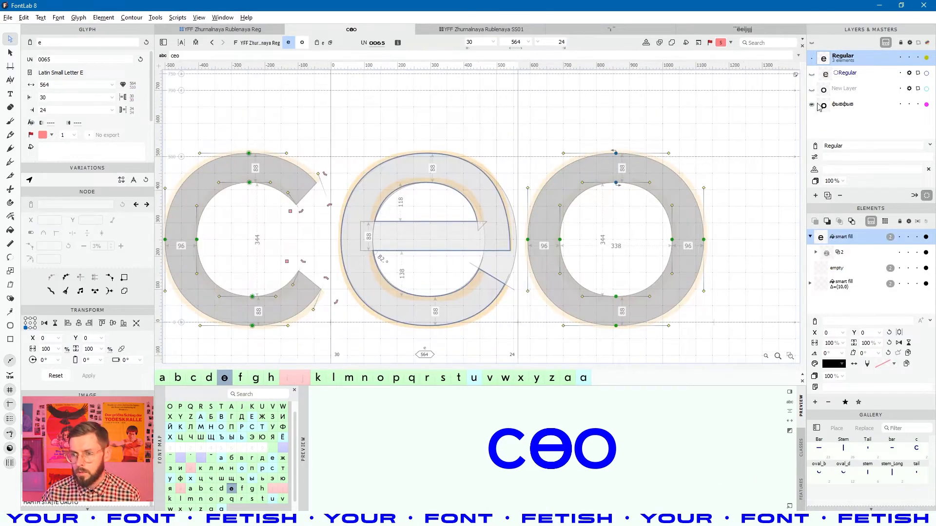
{"action": "left_click", "coordinate": [812, 105]}
- Adjust the e's top-right curve while previewing the filled ceo text
{"action": "double_click", "coordinate": [434, 233]}
{"action": "key", "text": "space"}
{"action": "left_click_drag", "start_coordinate": [434, 233], "coordinate": [450, 206]}
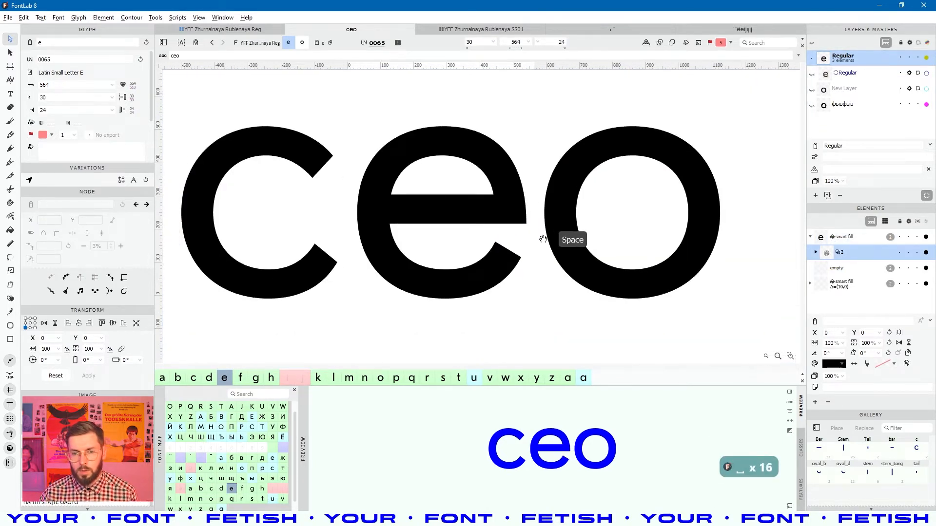
{"action": "left_click_drag", "start_coordinate": [520, 180], "coordinate": [503, 178]}
{"action": "scroll", "coordinate": [517, 181], "scroll_direction": "up", "scroll_amount": 2}
{"action": "left_click", "coordinate": [505, 188]}
{"action": "key", "text": "space"}
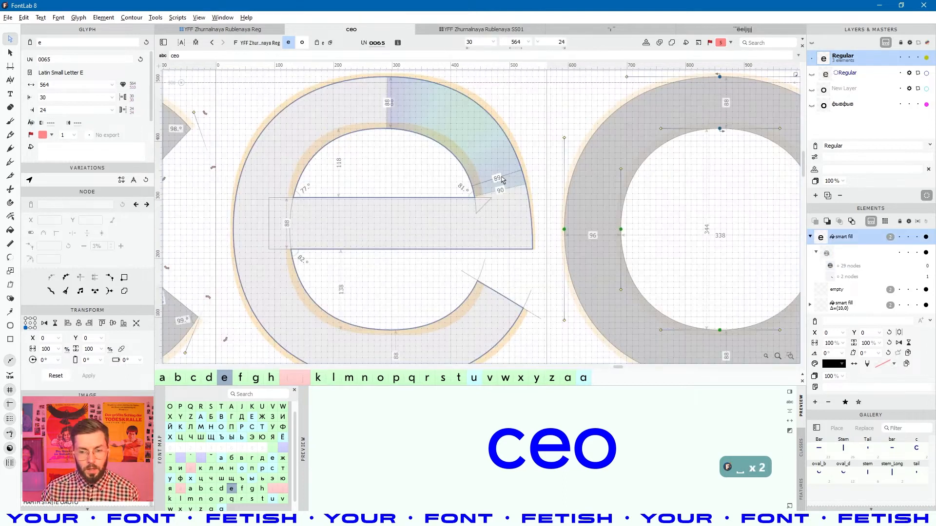
{"action": "scroll", "coordinate": [499, 179], "scroll_direction": "down", "scroll_amount": 3}
- Remove the automatic Regular, фывфыв and New Layer layers from this glyph only
{"action": "left_click", "coordinate": [854, 80]}
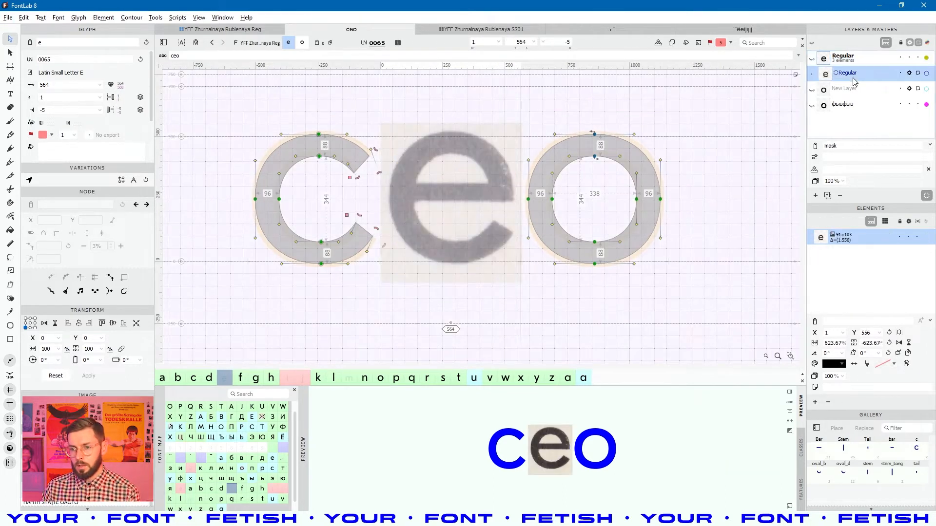
{"action": "key", "text": "Delete"}
{"action": "left_click", "coordinate": [866, 249]}
{"action": "left_click", "coordinate": [848, 94]}
{"action": "key", "text": "Delete"}
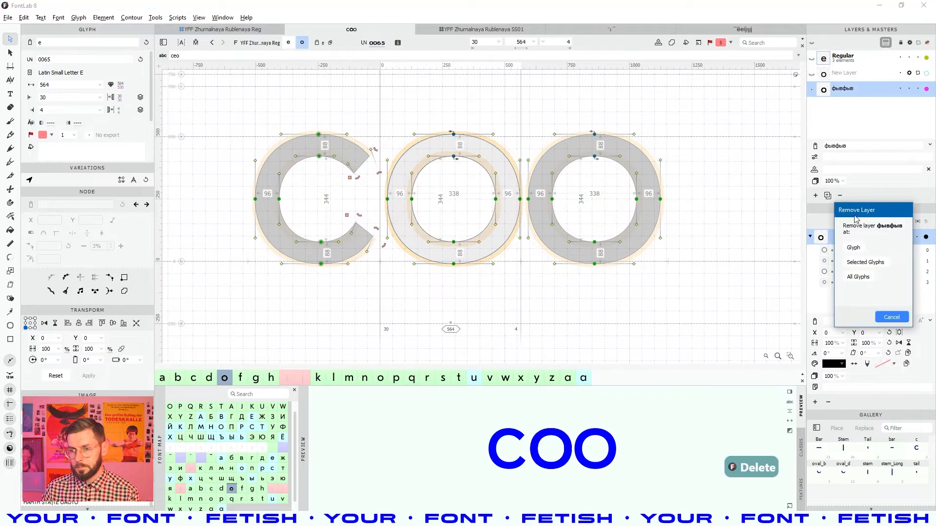
{"action": "left_click", "coordinate": [852, 248]}
{"action": "key", "text": "Delete"}
{"action": "left_click", "coordinate": [852, 248]}
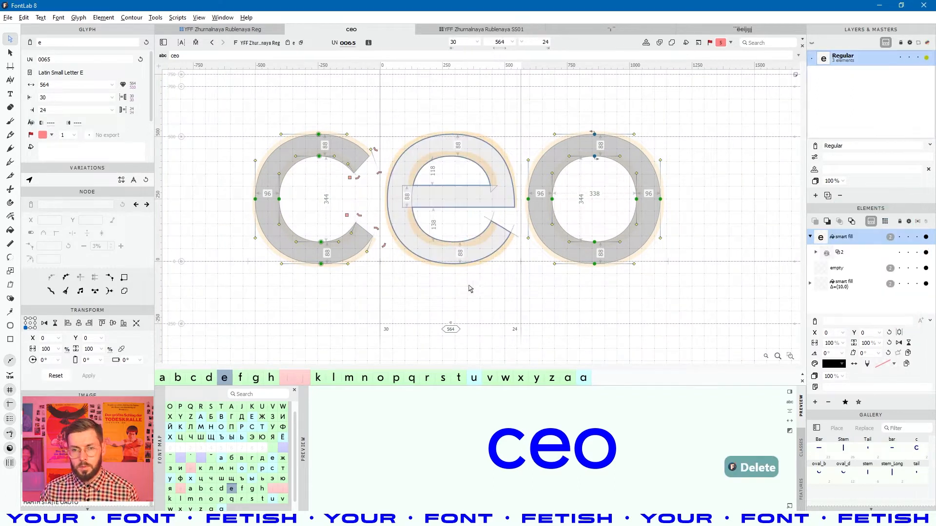
- Select the e's smart fill element and inspect the filled glyph in an enlarged canvas
{"action": "key", "text": "space"}
{"action": "left_click", "coordinate": [482, 213]}
{"action": "left_click", "coordinate": [482, 213]}
{"action": "scroll", "coordinate": [482, 210], "scroll_direction": "up", "scroll_amount": 4}
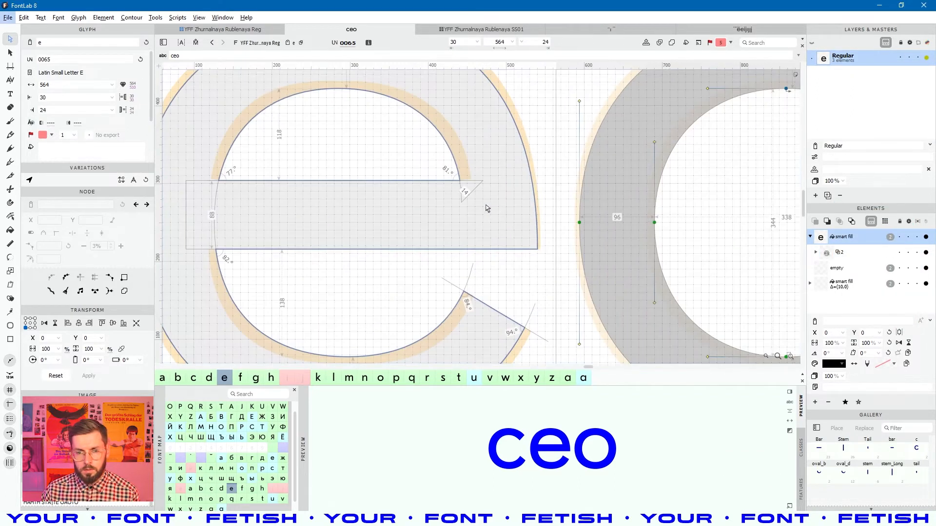
{"action": "key", "text": "space"}
{"action": "left_click_drag", "start_coordinate": [486, 175], "coordinate": [538, 208]}
{"action": "scroll", "coordinate": [509, 170], "scroll_direction": "down", "scroll_amount": 1}
{"action": "key", "text": "space"}
{"action": "scroll", "coordinate": [438, 170], "scroll_direction": "down", "scroll_amount": 4}
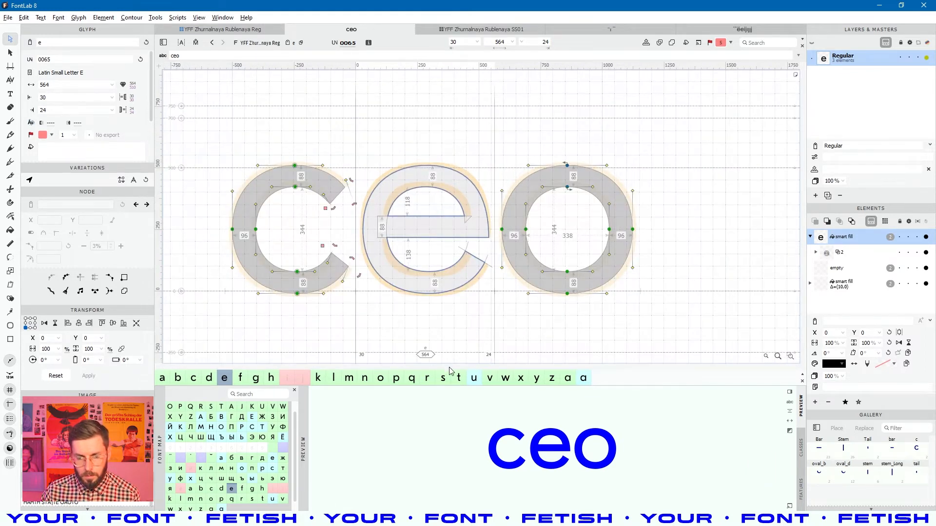
{"action": "left_click_drag", "start_coordinate": [630, 383], "coordinate": [635, 399]}
{"action": "key", "text": "space"}
{"action": "left_click_drag", "start_coordinate": [430, 199], "coordinate": [426, 215]}
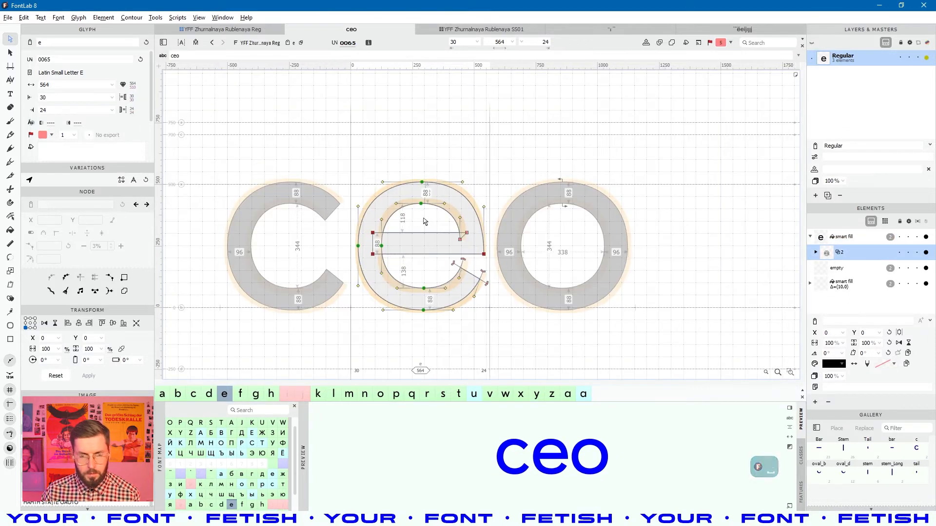
- Save the font, add a top anchor to the e and set its height to 500
{"action": "key", "text": "ctrl+s"}
{"action": "right_click", "coordinate": [429, 220]}
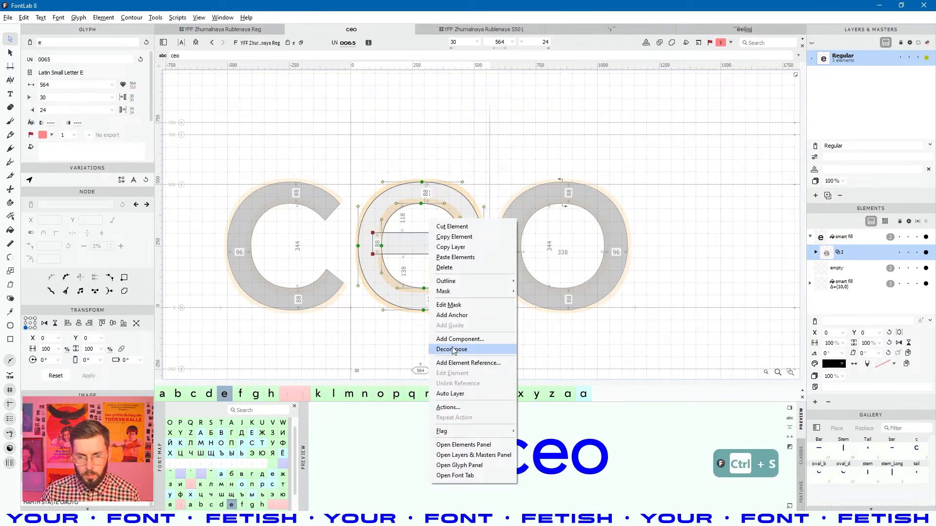
{"action": "left_click", "coordinate": [451, 315]}
{"action": "left_click", "coordinate": [422, 165]}
{"action": "scroll", "coordinate": [421, 167], "scroll_direction": "up", "scroll_amount": 2}
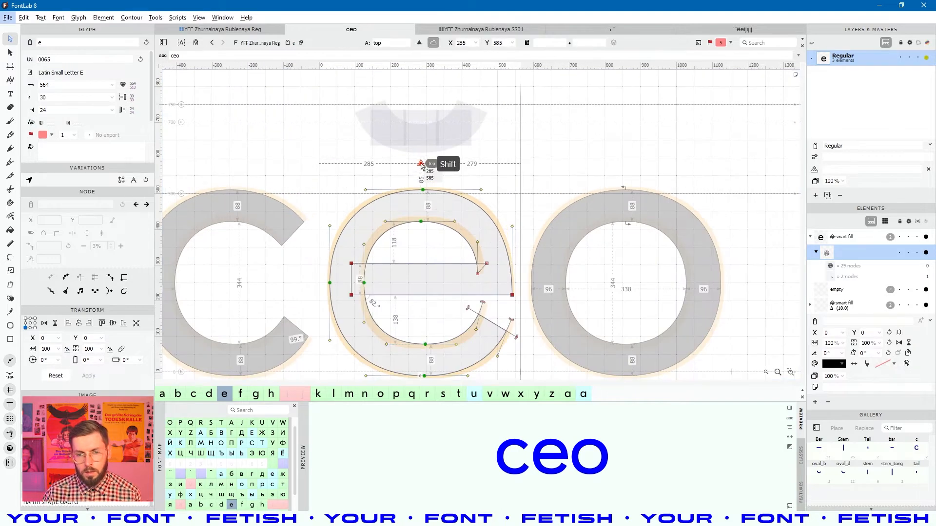
{"action": "key", "text": "shift+Down"}
{"action": "key", "text": "shift+Down"}
{"action": "key", "text": "shift+Down"}
{"action": "key", "text": "Escape"}
{"action": "key", "text": "Escape"}
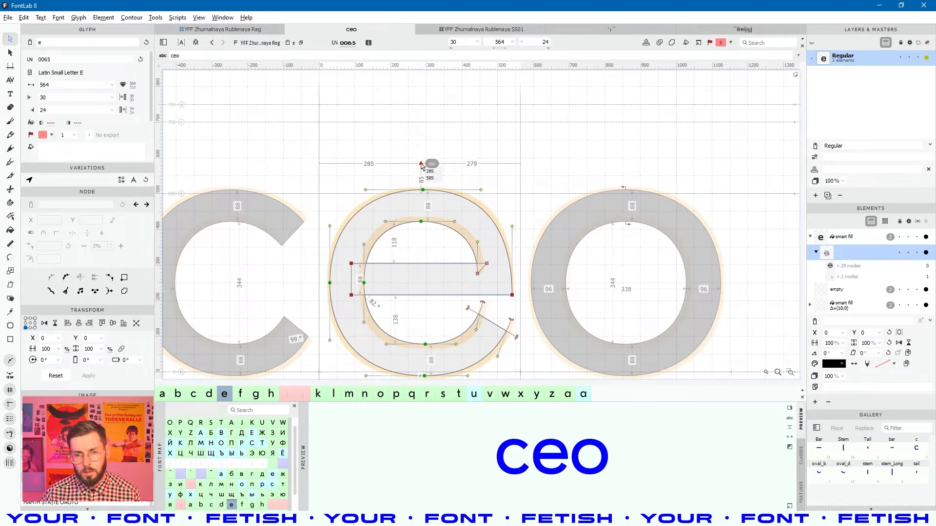
{"action": "left_click", "coordinate": [422, 165]}
{"action": "key", "text": "shift+Down"}
{"action": "key", "text": "shift+Down"}
{"action": "key", "text": "shift+Down"}
{"action": "key", "text": "shift+Down"}
{"action": "key", "text": "shift+Down"}
{"action": "key", "text": "shift+Down"}
{"action": "key", "text": "shift+Down"}
{"action": "key", "text": "shift+Down"}
{"action": "key", "text": "shift+Down"}
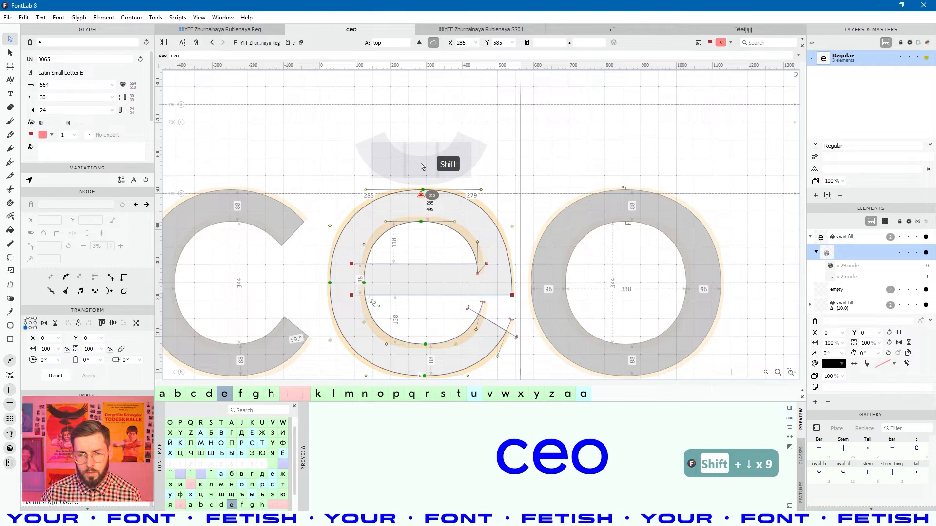
{"action": "scroll", "coordinate": [423, 204], "scroll_direction": "up", "scroll_amount": 5}
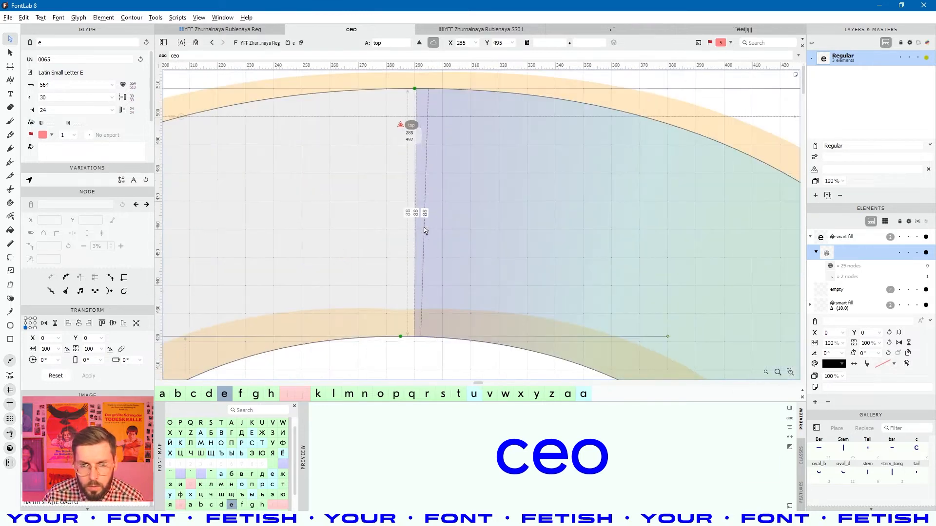
{"action": "key", "text": "Up"}
{"action": "key", "text": "Up"}
{"action": "key", "text": "Up"}
{"action": "scroll", "coordinate": [425, 231], "scroll_direction": "down", "scroll_amount": 6}
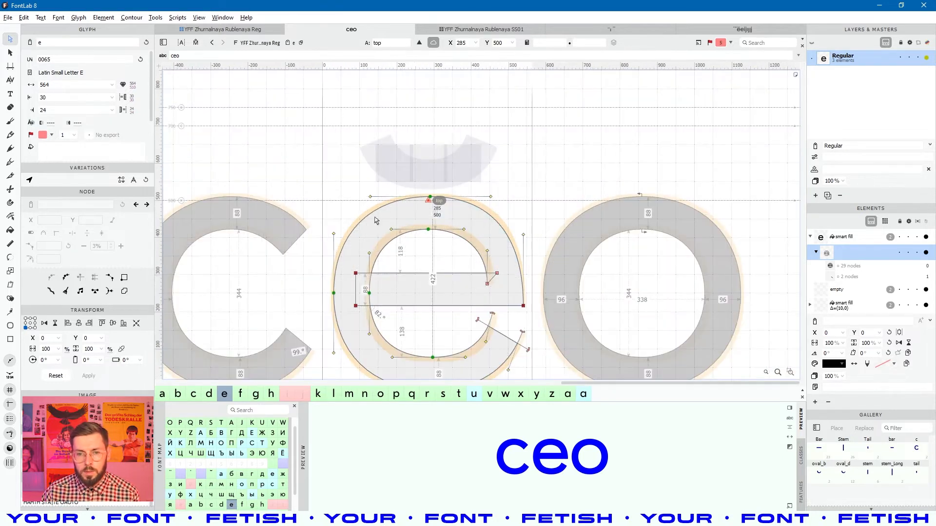
- Set the anchor's position expression to 'center' and name it center, placing it at x 285
{"action": "left_click", "coordinate": [539, 45]}
{"action": "type", "text": "cent"}
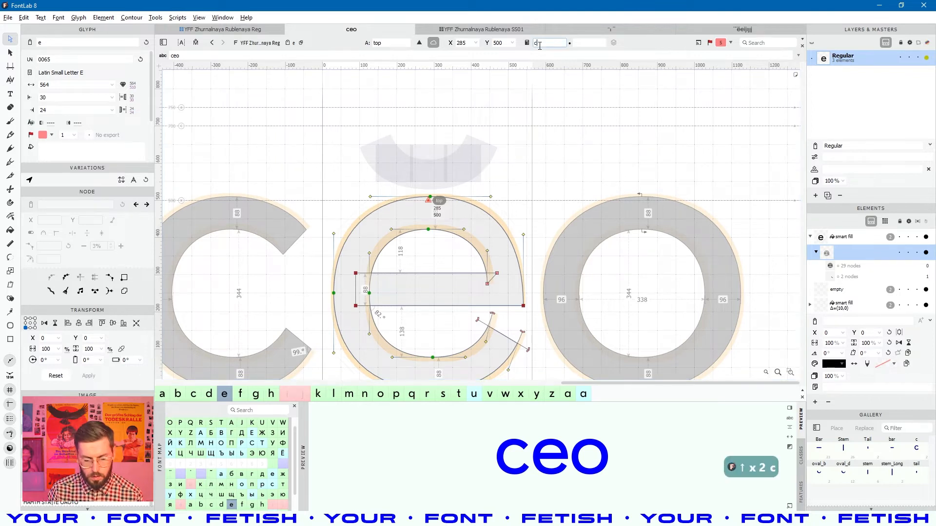
{"action": "key", "text": "ctrl+a"}
{"action": "type", "text": "cnet"}
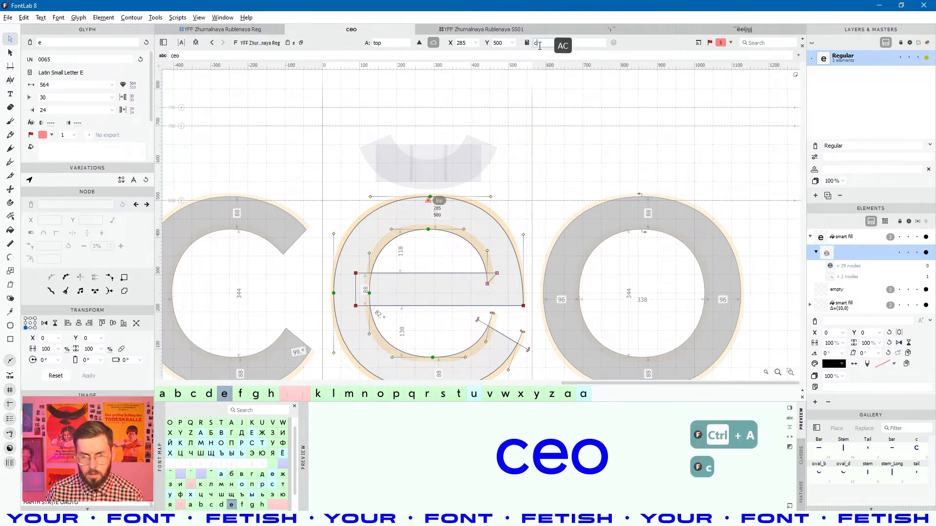
{"action": "key", "text": "BackSpace"}
{"action": "key", "text": "BackSpace"}
{"action": "key", "text": "BackSpace"}
{"action": "type", "text": "enter"}
{"action": "key", "text": "Return"}
{"action": "key", "text": "space"}
{"action": "left_click_drag", "start_coordinate": [476, 245], "coordinate": [478, 208]}
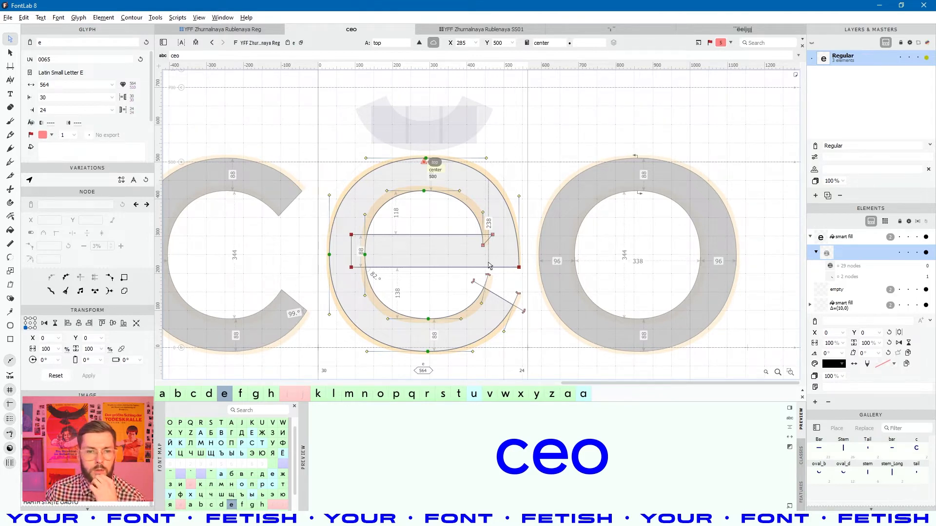
{"action": "left_click", "coordinate": [61, 98]}
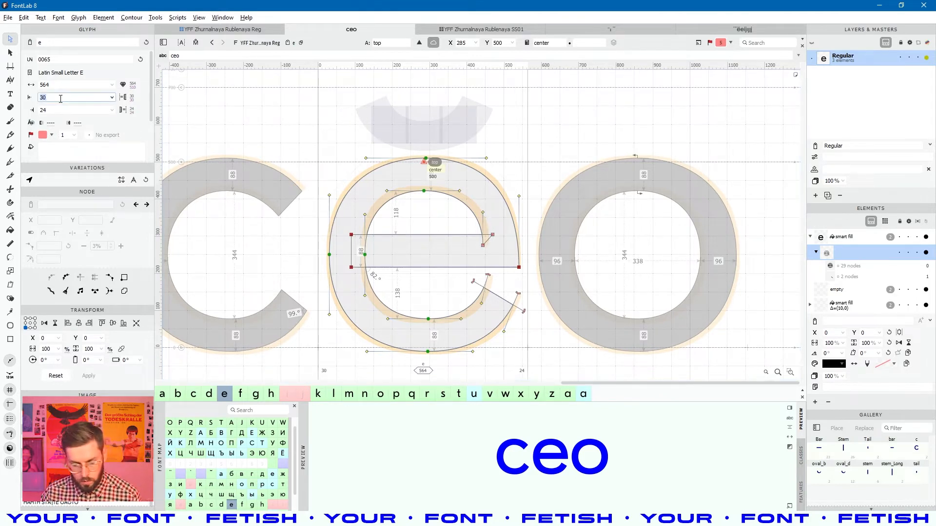
- Link both of the e's sidebearings to o, widening the e to 570
{"action": "type", "text": "o"}
{"action": "left_click", "coordinate": [64, 111]}
{"action": "type", "text": "o"}
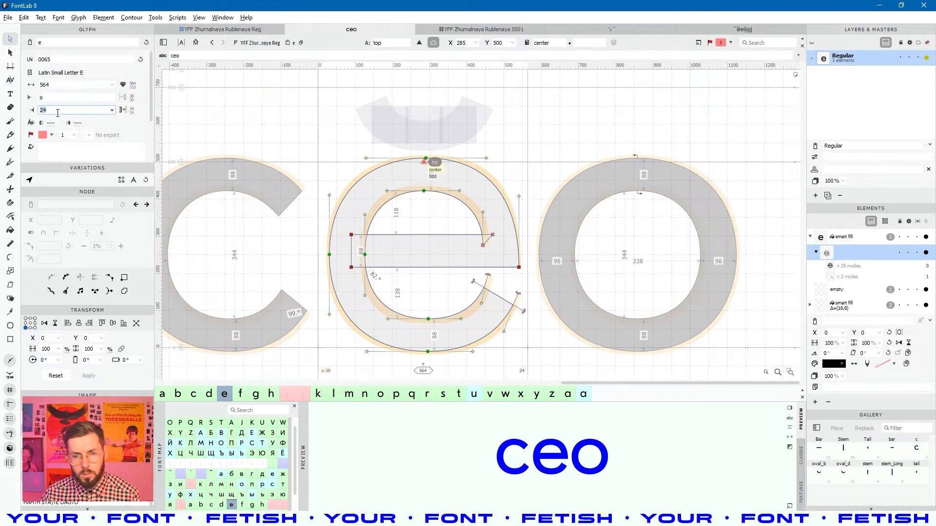
{"action": "key", "text": "Return"}
- Recheck the e's top anchor position expression, then save the font
{"action": "double_click", "coordinate": [446, 221]}
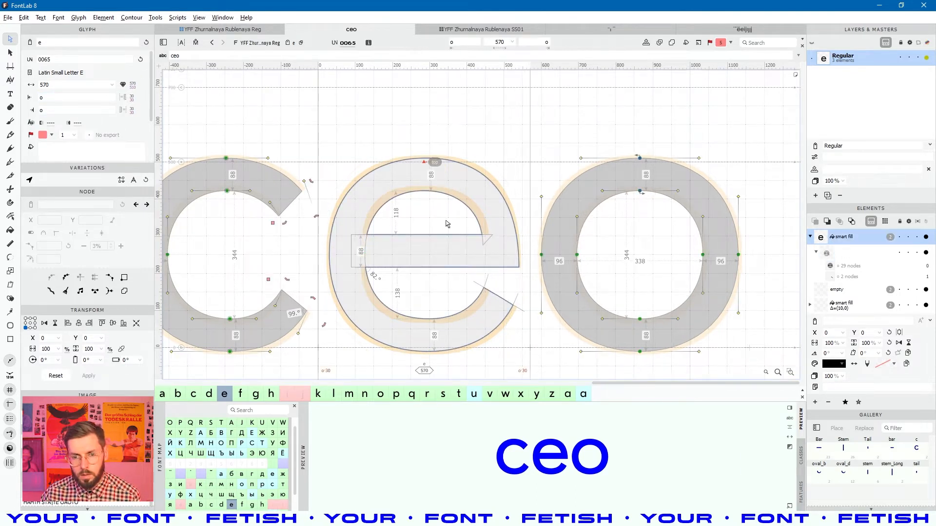
{"action": "left_click", "coordinate": [425, 162]}
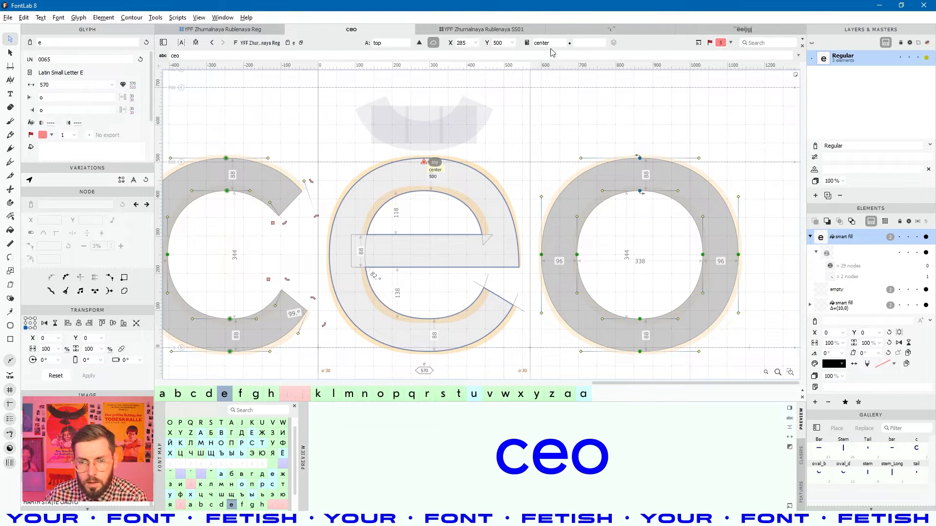
{"action": "left_click", "coordinate": [555, 43]}
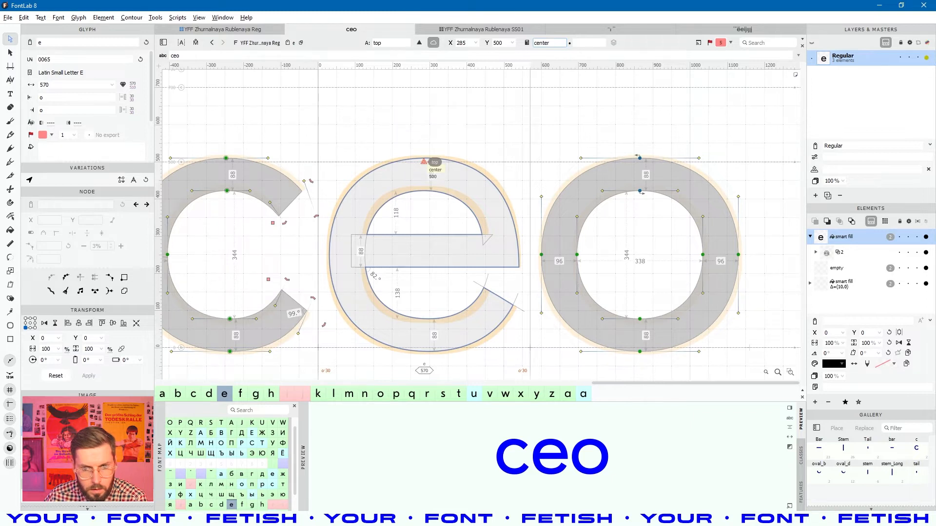
{"action": "left_click", "coordinate": [423, 163]}
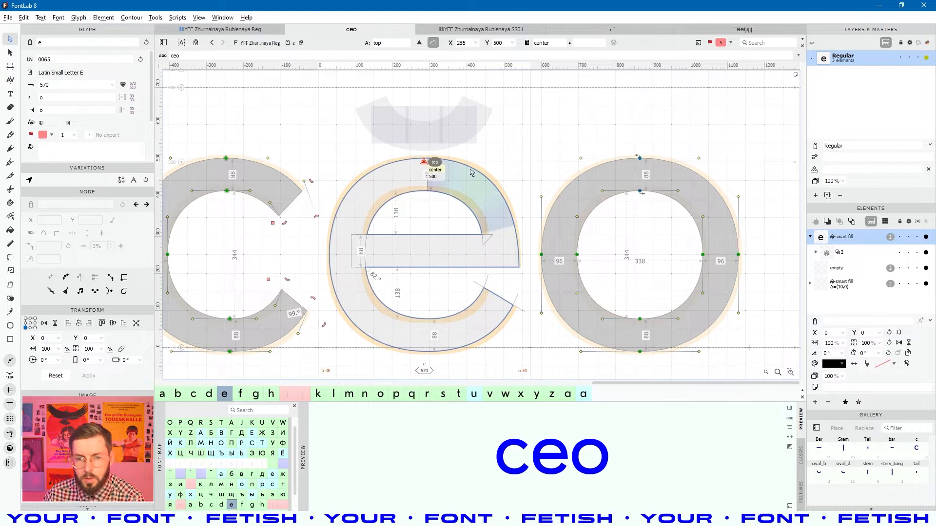
{"action": "left_click", "coordinate": [515, 175]}
{"action": "key", "text": "space"}
{"action": "key", "text": "ctrl+s"}
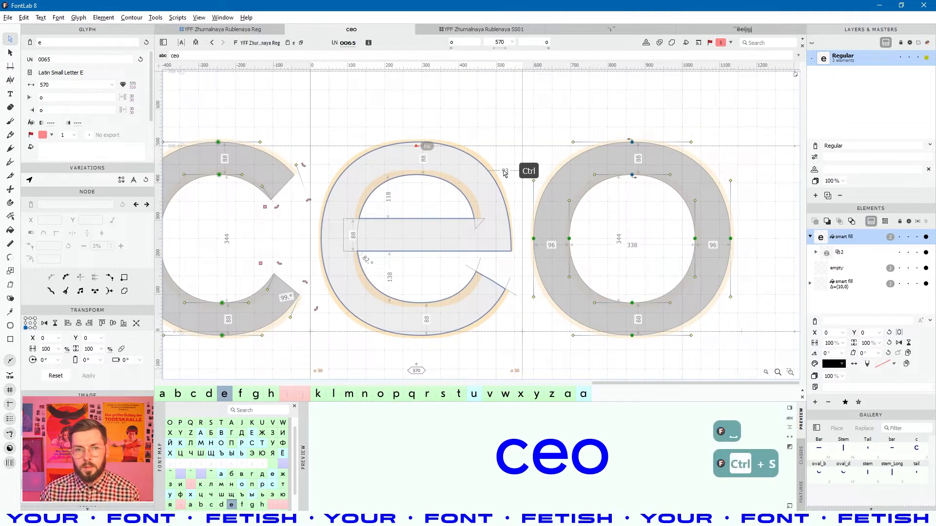
{"action": "left_click", "coordinate": [228, 29]}
- Flag the lowercase e green and save the font
{"action": "left_click", "coordinate": [501, 169]}
{"action": "left_click", "coordinate": [541, 254]}
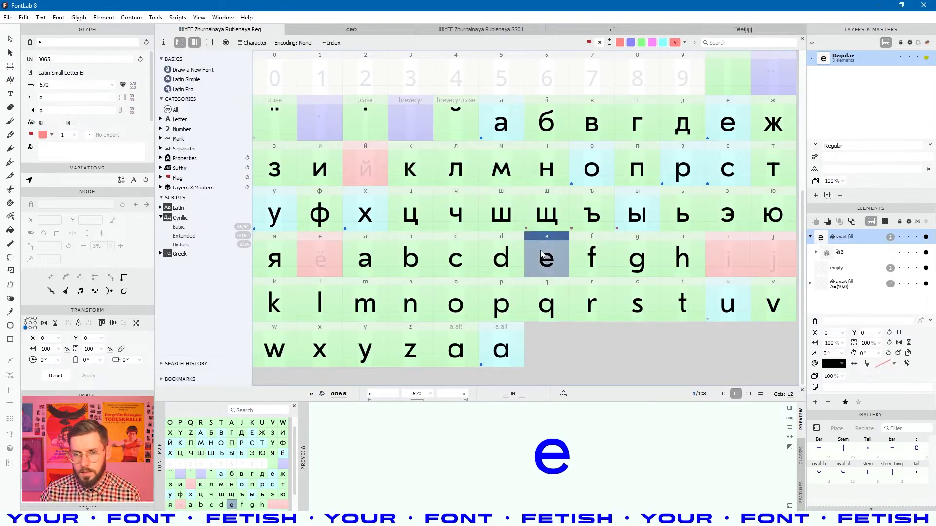
{"action": "left_click", "coordinate": [641, 43]}
{"action": "key", "text": "ctrl+s"}
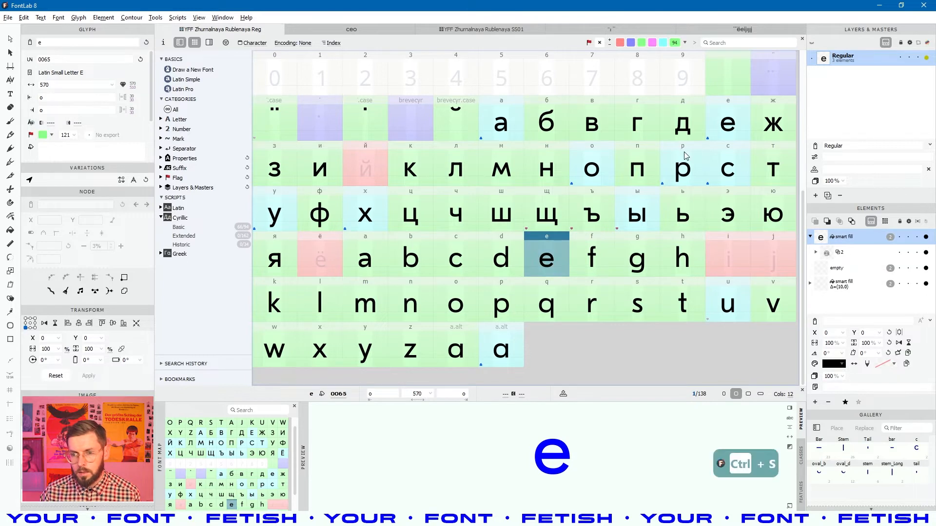
- Browse the Cyrillic е and ё, then open dotaccentcomb for a filled preview
{"action": "left_click", "coordinate": [734, 126]}
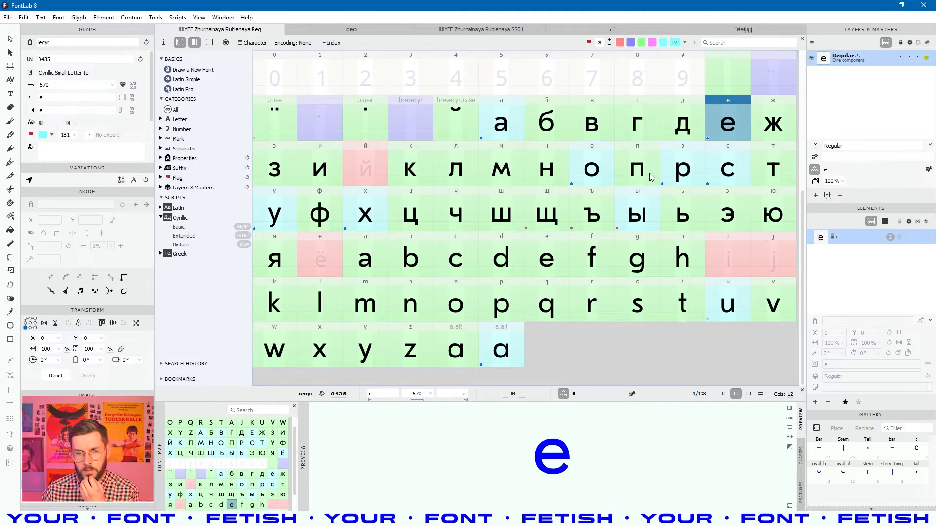
{"action": "left_click", "coordinate": [329, 263]}
{"action": "scroll", "coordinate": [390, 278], "scroll_direction": "up", "scroll_amount": 4}
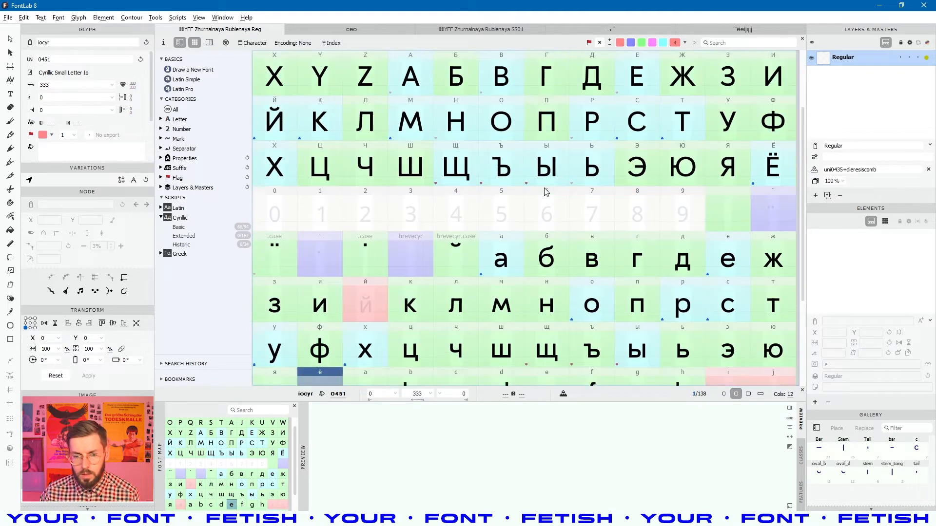
{"action": "left_click", "coordinate": [323, 302]}
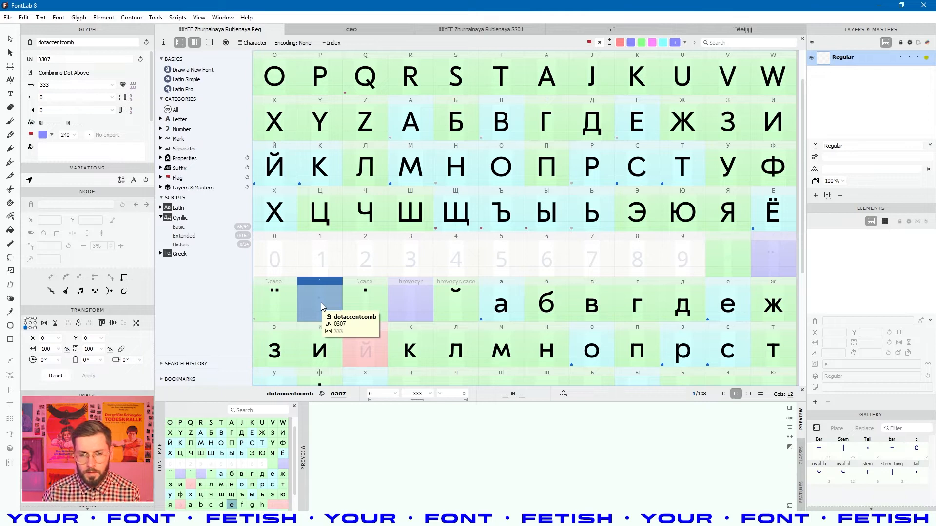
{"action": "key", "text": "Return"}
{"action": "key", "text": "space"}
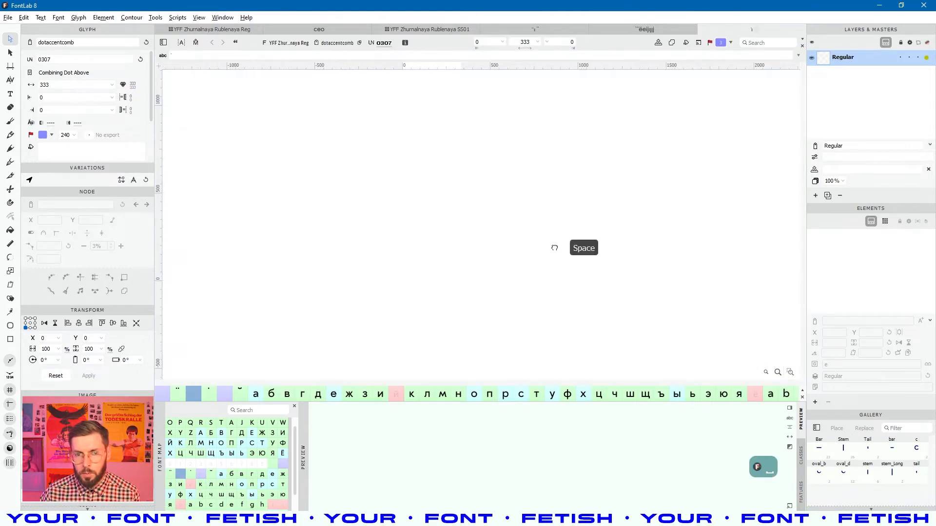
- Open the still-empty lowercase i glyph, 258 units wide, for editing
{"action": "left_click", "coordinate": [238, 33]}
{"action": "left_click", "coordinate": [493, 203]}
{"action": "scroll", "coordinate": [536, 220], "scroll_direction": "down", "scroll_amount": 4}
{"action": "left_click", "coordinate": [733, 257]}
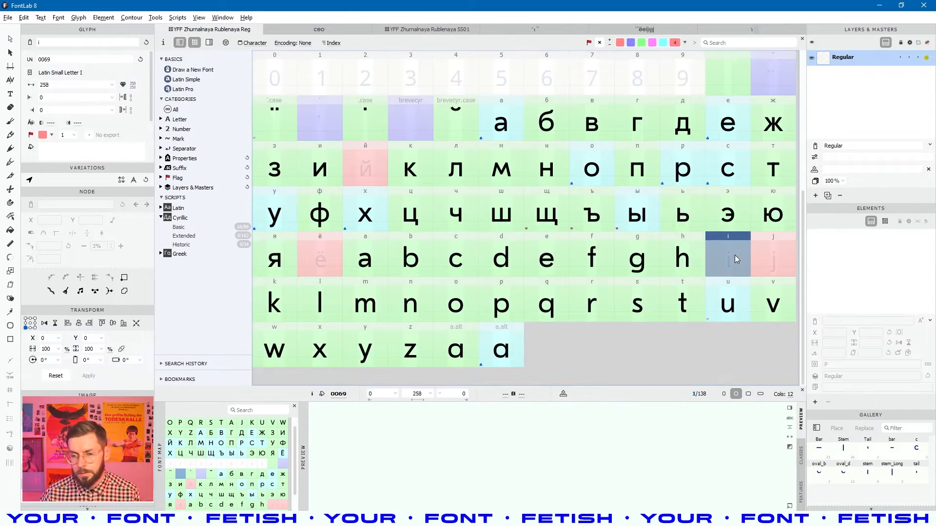
{"action": "key", "text": "Return"}
{"action": "key", "text": "space"}
- Drop the c element from the Gallery by clearing the placed element's name
{"action": "key", "text": "alt"}
{"action": "scroll", "coordinate": [373, 211], "scroll_direction": "down", "scroll_amount": 2}
{"action": "scroll", "coordinate": [877, 241], "scroll_direction": "down", "scroll_amount": 5}
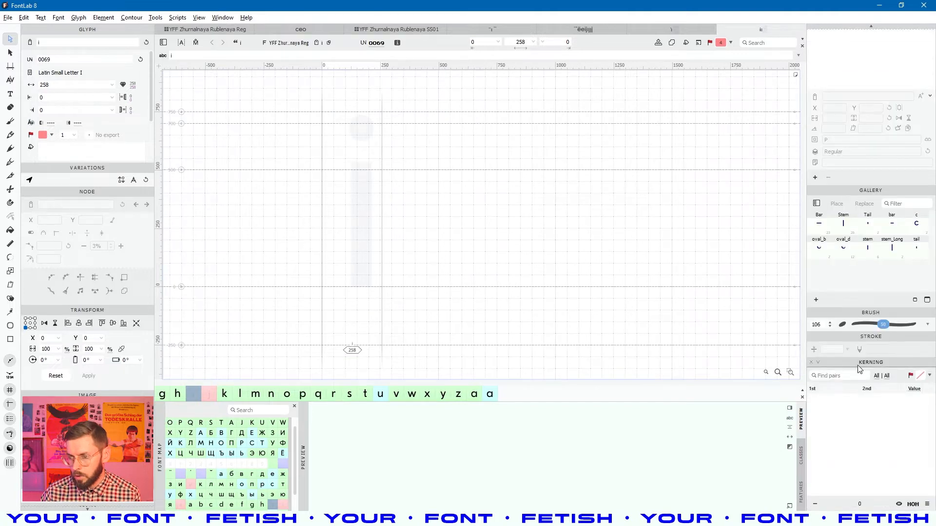
{"action": "left_click", "coordinate": [918, 227]}
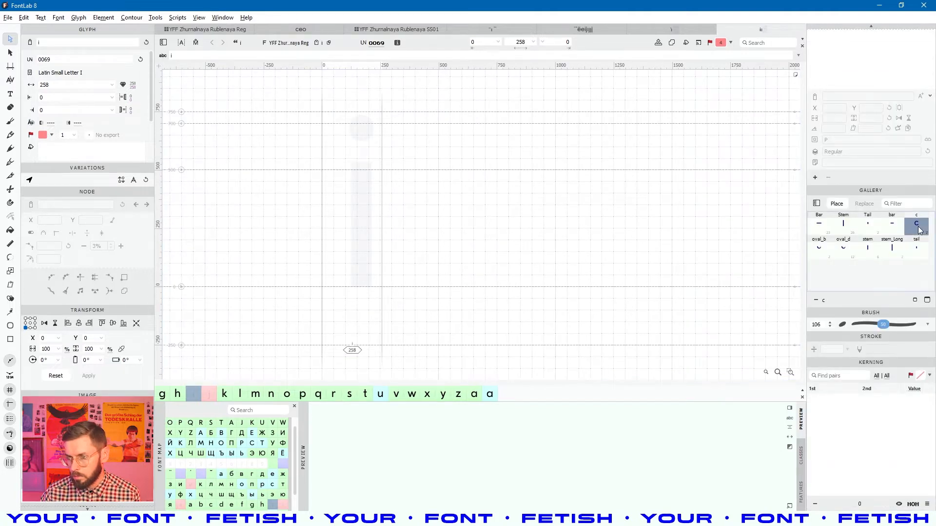
{"action": "double_click", "coordinate": [917, 226]}
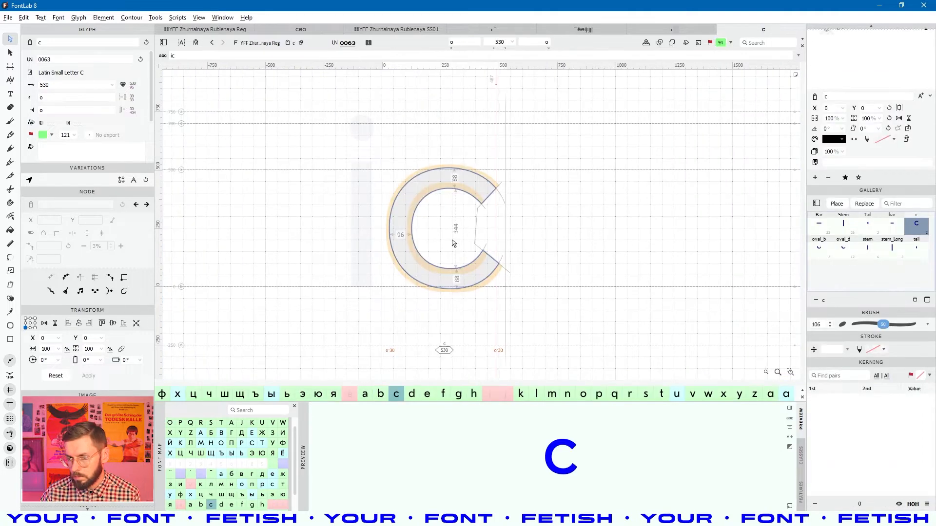
{"action": "left_click", "coordinate": [831, 95]}
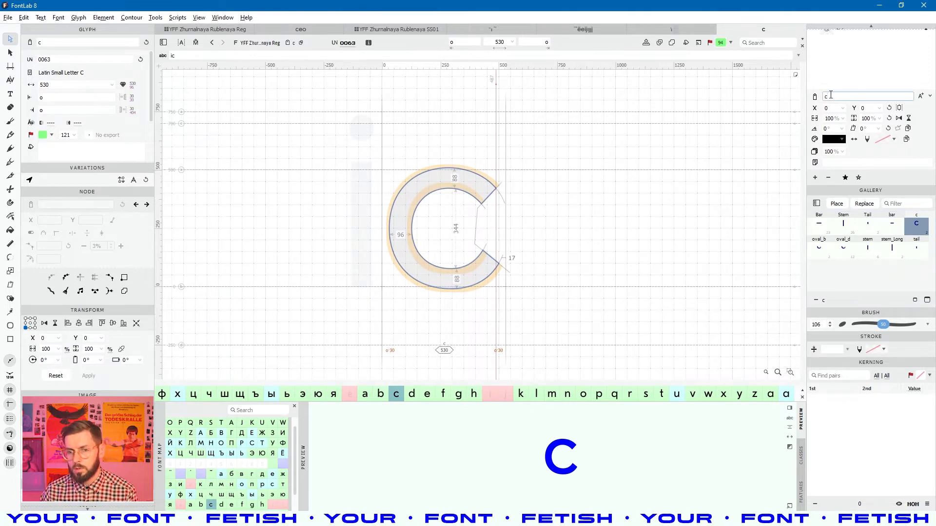
{"action": "key", "text": "BackSpace"}
{"action": "left_click", "coordinate": [678, 287]}
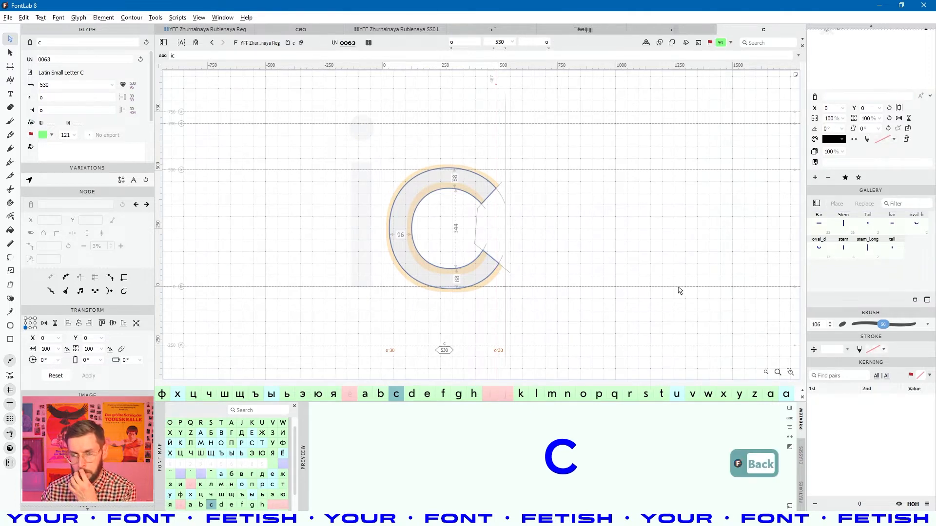
- Place the Gallery's stem element into the i, giving sidebearings 114 and 50
{"action": "left_click", "coordinate": [882, 247]}
{"action": "left_click", "coordinate": [367, 244]}
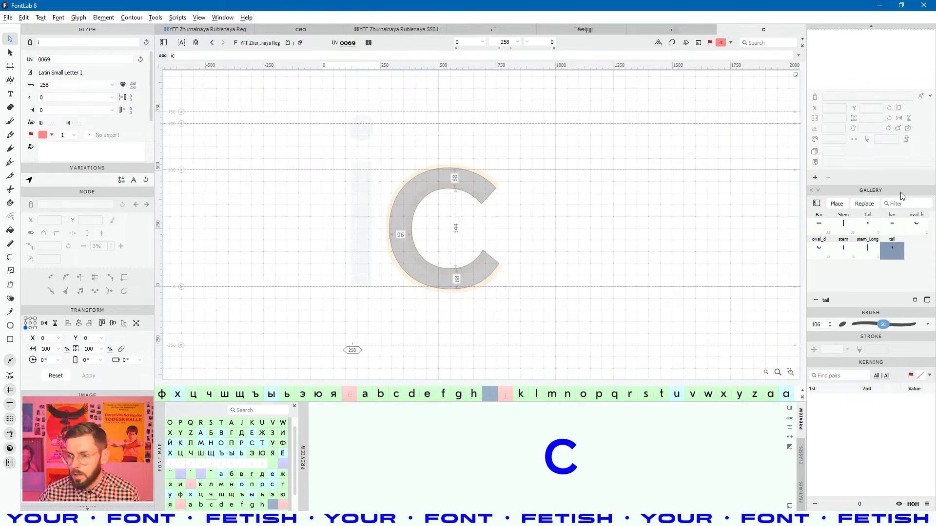
{"action": "left_click", "coordinate": [896, 229]}
{"action": "left_click", "coordinate": [836, 232]}
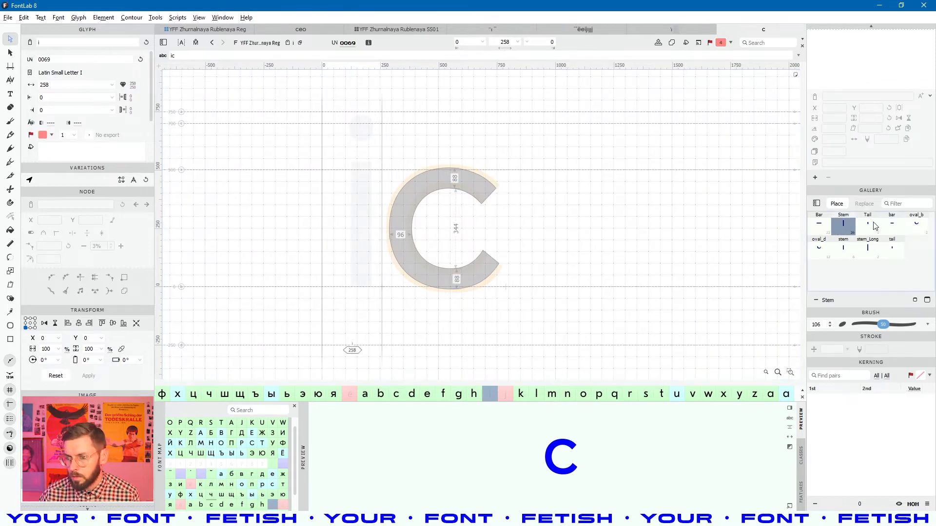
{"action": "left_click", "coordinate": [844, 252]}
{"action": "left_click", "coordinate": [836, 203]}
{"action": "key", "text": "space"}
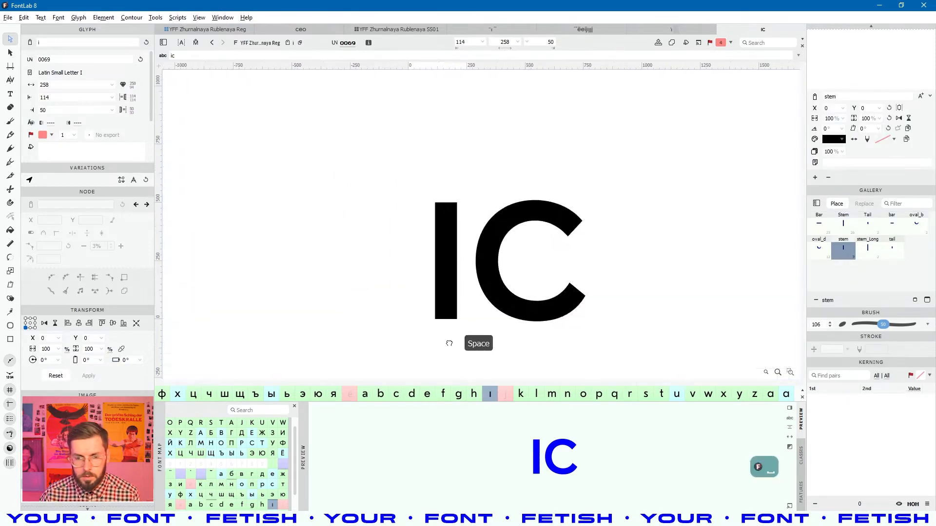
{"action": "left_click", "coordinate": [453, 251]}
- Copy a 36 × 136 crop of the printed lowercase i from specimen scan 6/10
{"action": "key", "text": "alt+Tab"}
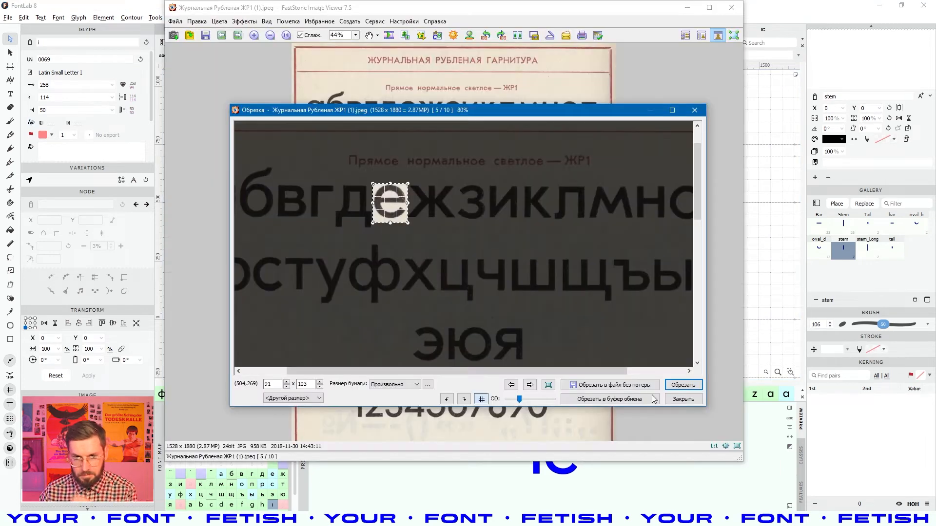
{"action": "left_click", "coordinate": [511, 385]}
{"action": "left_click", "coordinate": [529, 386]}
{"action": "left_click", "coordinate": [529, 385]}
{"action": "scroll", "coordinate": [708, 234], "scroll_direction": "up", "scroll_amount": 3}
{"action": "scroll", "coordinate": [709, 234], "scroll_direction": "up", "scroll_amount": 4}
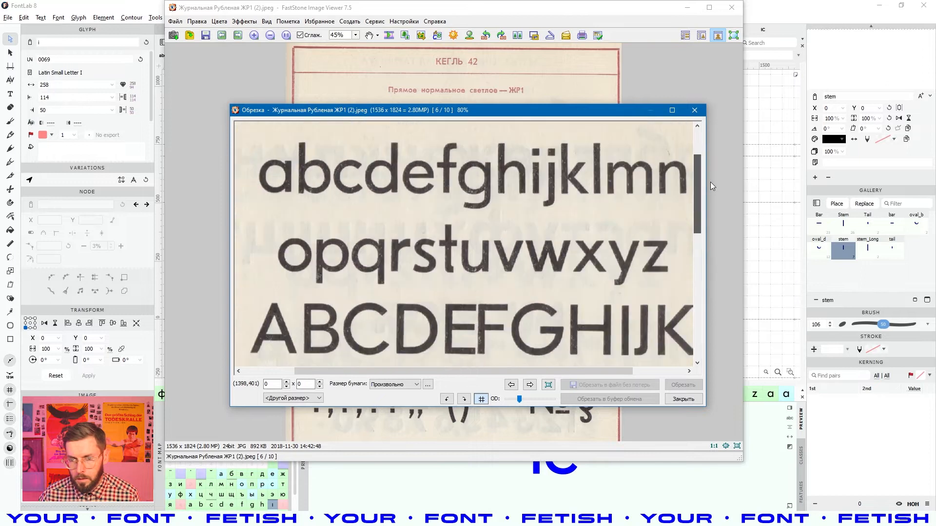
{"action": "left_click_drag", "start_coordinate": [529, 170], "coordinate": [542, 222]}
{"action": "key", "text": "ctrl+c"}
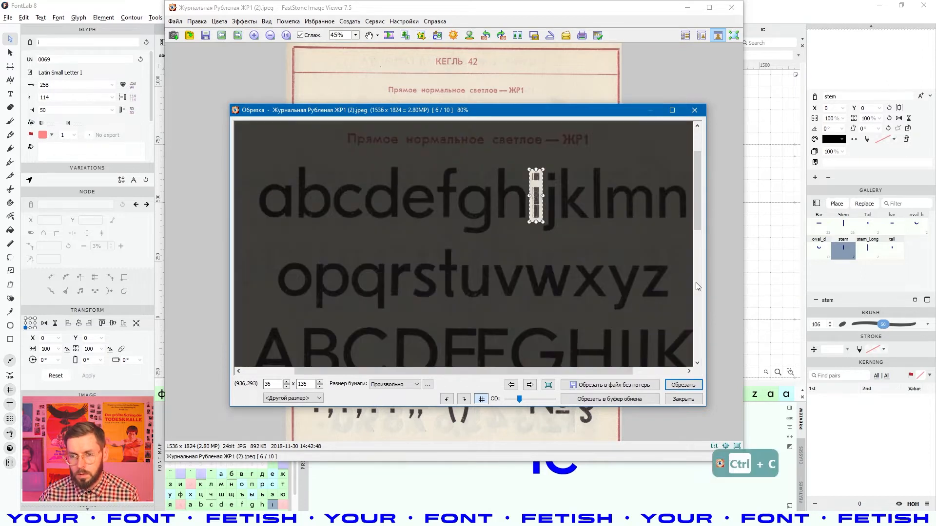
{"action": "key", "text": "alt+Tab"}
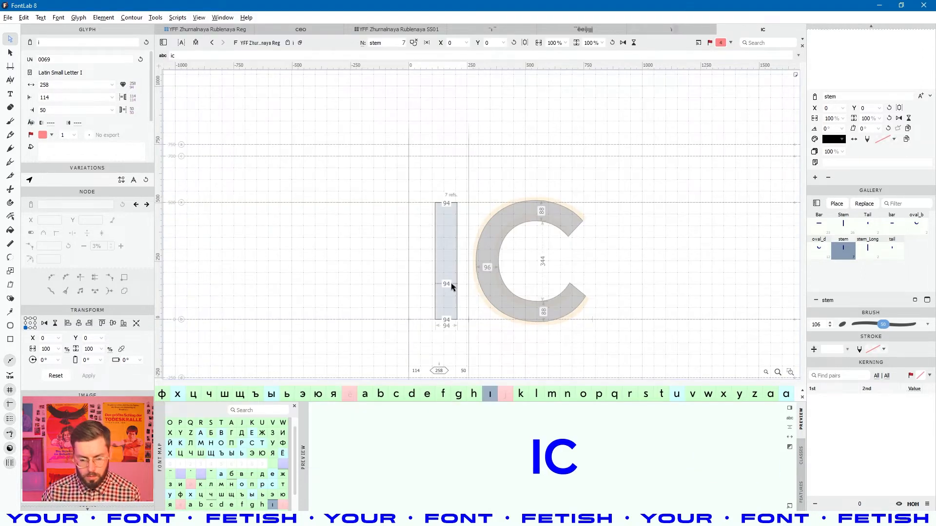
- Paste the scanned i into the i's mask layer and scale it to glyph height
{"action": "key", "text": "ctrl+h"}
{"action": "key", "text": "ctrl+v"}
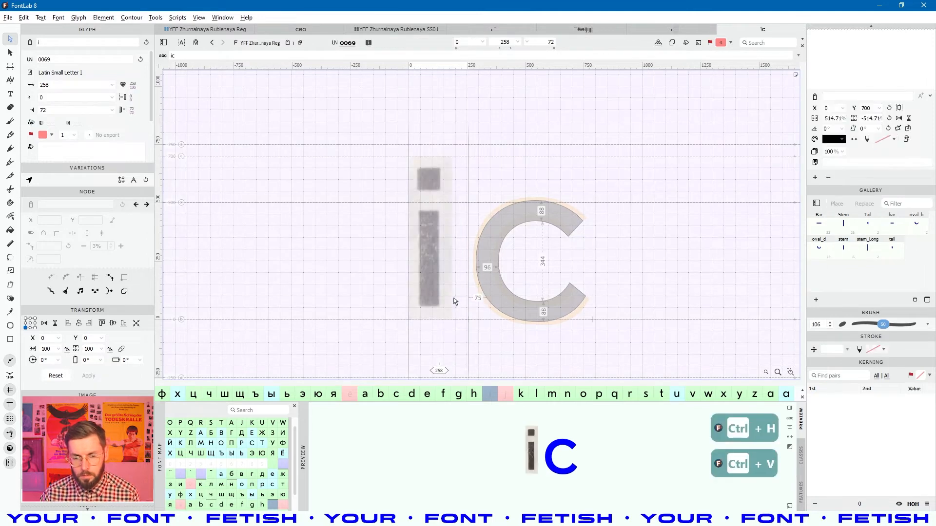
{"action": "left_click_drag", "start_coordinate": [427, 302], "coordinate": [442, 317]}
{"action": "left_click_drag", "start_coordinate": [441, 170], "coordinate": [451, 136]}
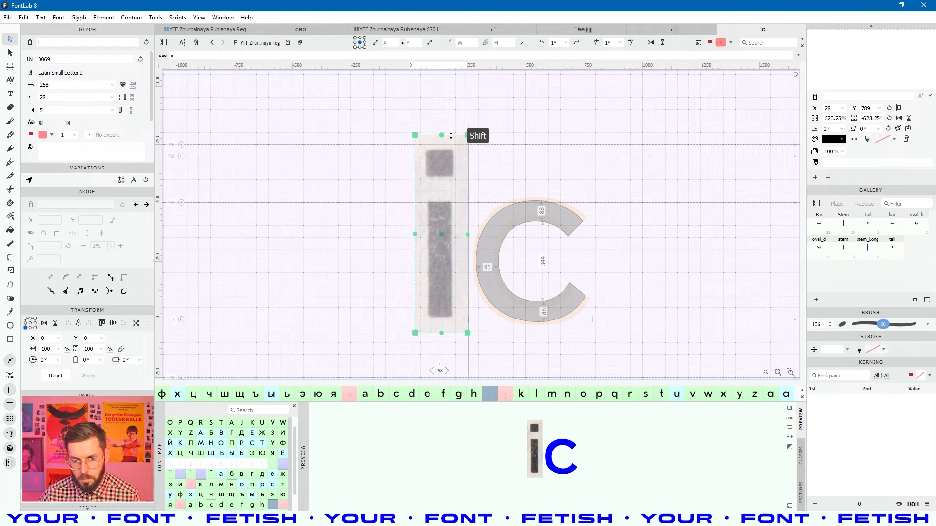
{"action": "left_click_drag", "start_coordinate": [441, 332], "coordinate": [442, 338]}
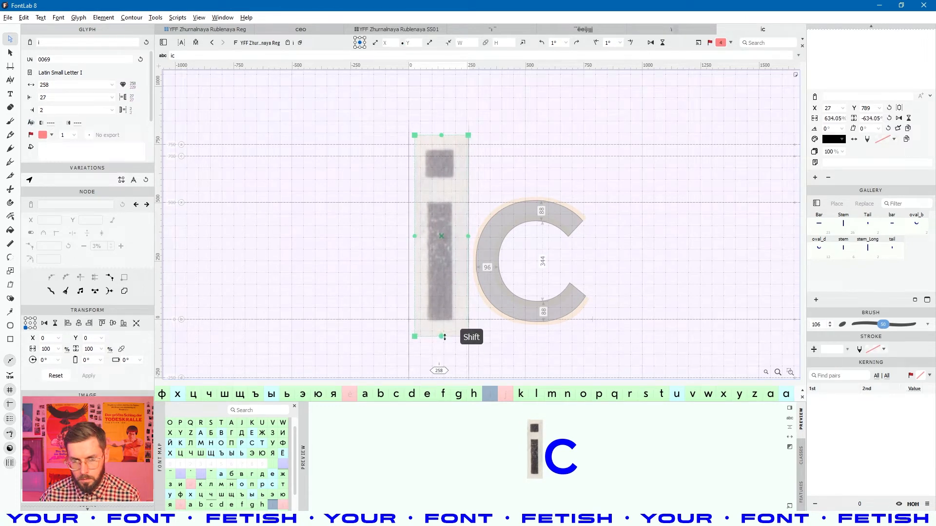
{"action": "left_click", "coordinate": [602, 187]}
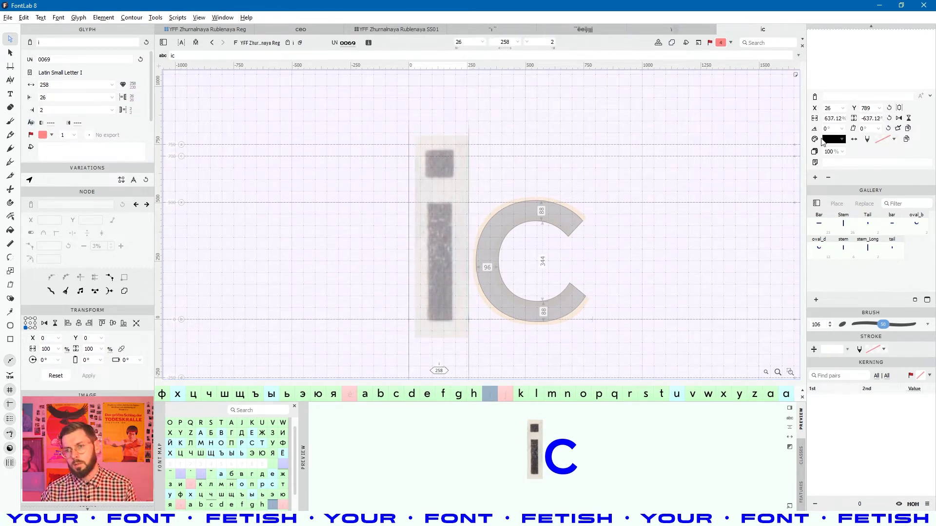
{"action": "scroll", "coordinate": [869, 92], "scroll_direction": "up", "scroll_amount": 5}
- Shift the stem in the Regular layer left to X -30, giving sidebearings 84 and 80
{"action": "left_click", "coordinate": [853, 59]}
{"action": "left_click", "coordinate": [442, 220]}
{"action": "key", "text": "shift+Left"}
{"action": "key", "text": "shift+Left"}
{"action": "key", "text": "shift+Left"}
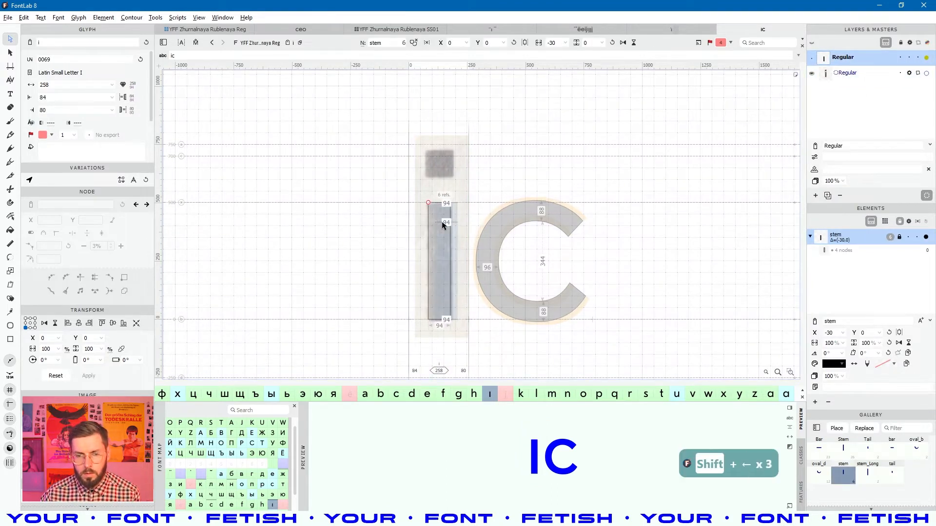
{"action": "scroll", "coordinate": [446, 173], "scroll_direction": "up", "scroll_amount": 5}
{"action": "scroll", "coordinate": [443, 192], "scroll_direction": "down", "scroll_amount": 2}
{"action": "scroll", "coordinate": [443, 192], "scroll_direction": "up", "scroll_amount": 2}
{"action": "scroll", "coordinate": [443, 194], "scroll_direction": "down", "scroll_amount": 2}
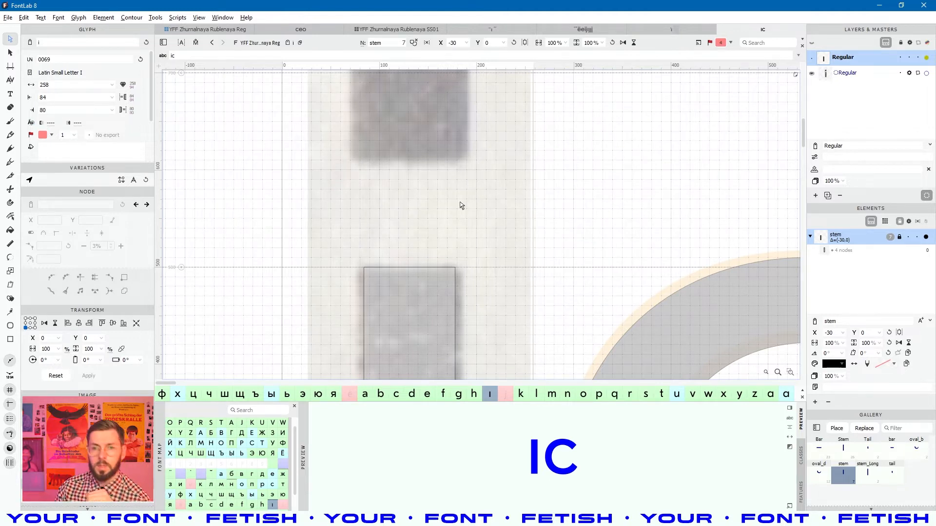
{"action": "scroll", "coordinate": [422, 215], "scroll_direction": "up", "scroll_amount": 3}
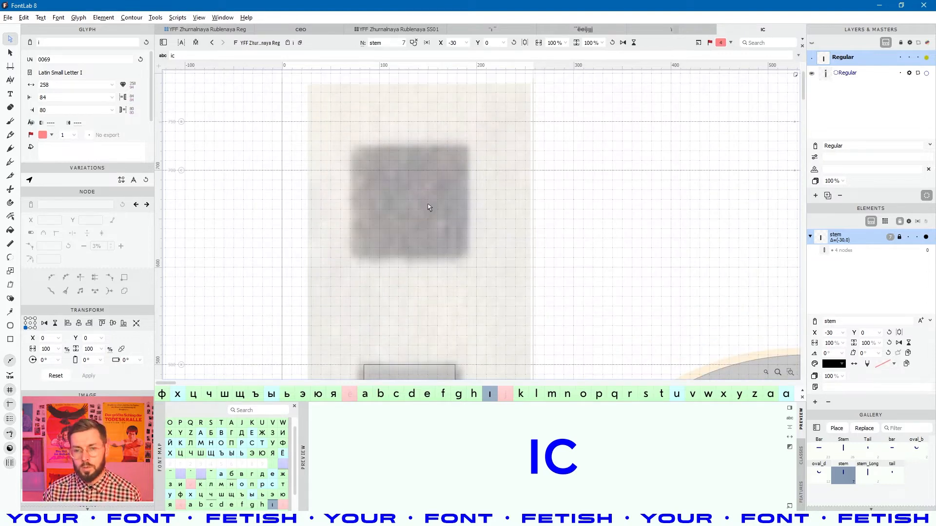
{"action": "scroll", "coordinate": [452, 207], "scroll_direction": "down", "scroll_amount": 3}
{"action": "key", "text": "space"}
{"action": "left_click_drag", "start_coordinate": [465, 259], "coordinate": [457, 225]}
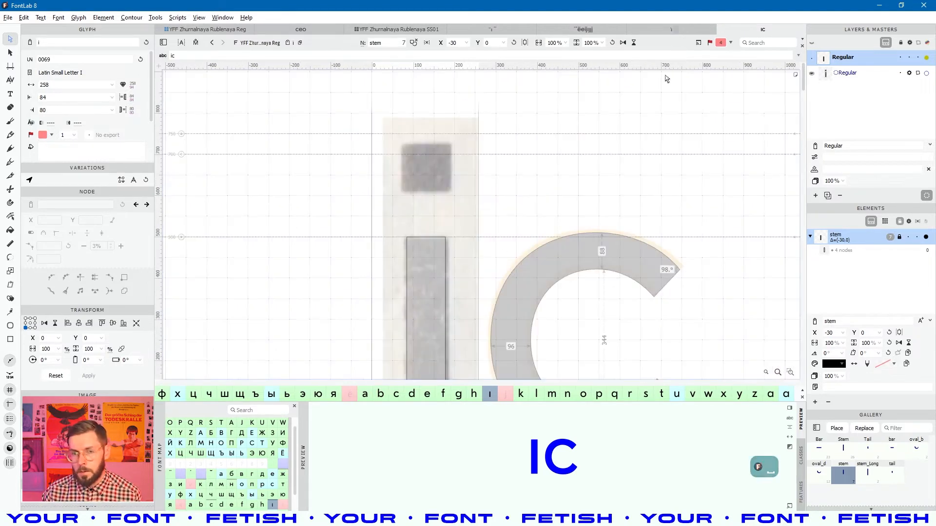
- Open the i glyph in the SS01 font
{"action": "left_click", "coordinate": [419, 30]}
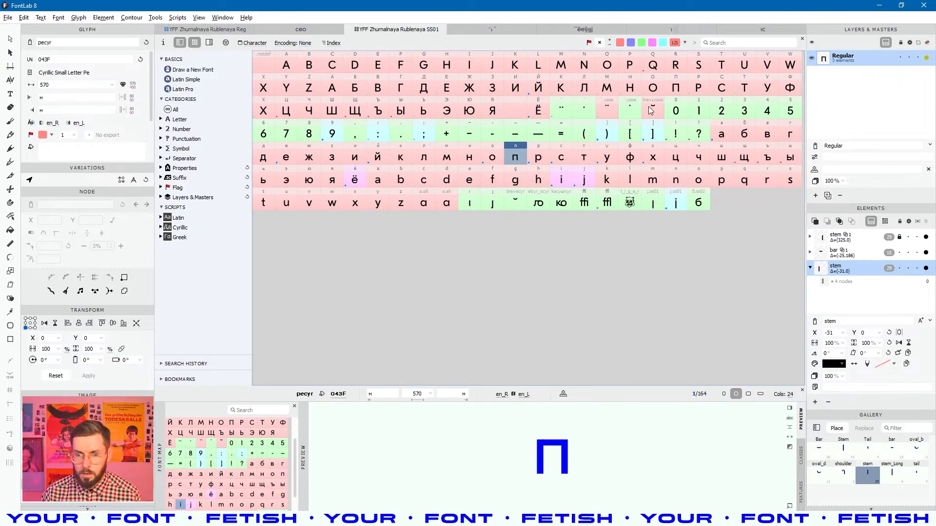
{"action": "left_click", "coordinate": [584, 157]}
{"action": "left_click", "coordinate": [606, 180]}
{"action": "left_click", "coordinate": [538, 180]}
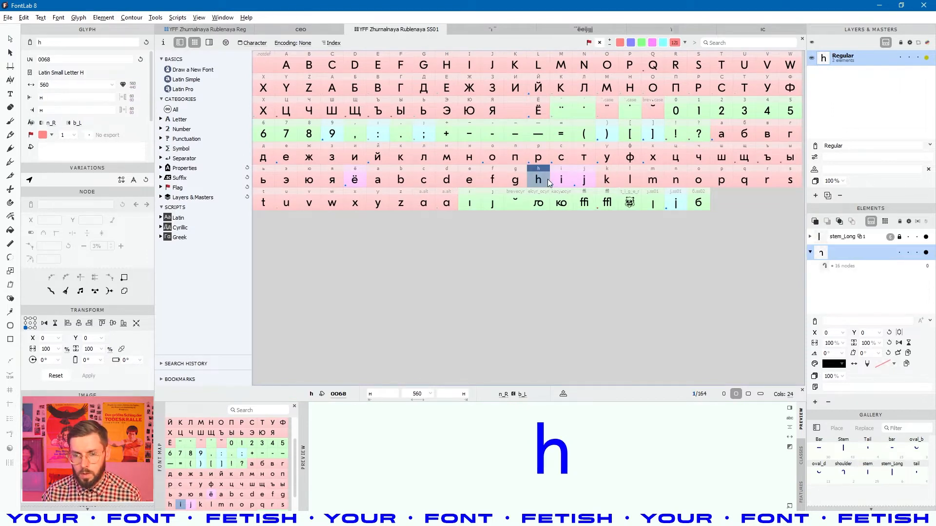
{"action": "left_click", "coordinate": [561, 181]}
{"action": "key", "text": "Return"}
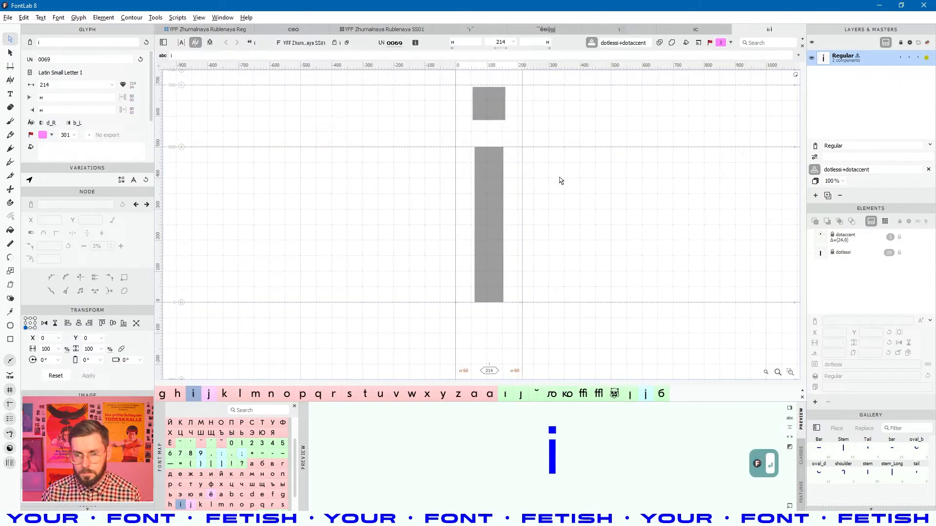
- Copy the dotaccent component's 106-unit square outline, then return to the ic text
{"action": "double_click", "coordinate": [495, 105]}
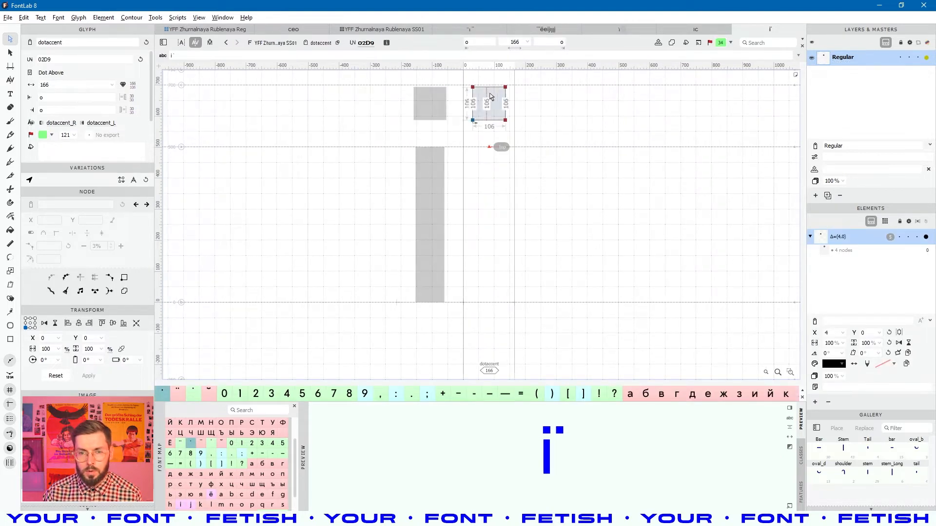
{"action": "key", "text": "ctrl+a"}
{"action": "left_click_drag", "start_coordinate": [529, 135], "coordinate": [470, 91]}
{"action": "key", "text": "ctrl+c"}
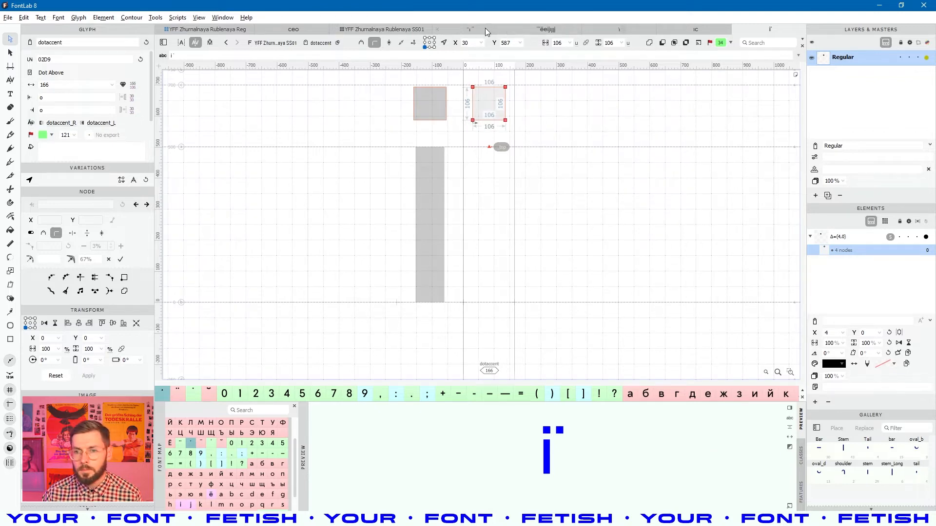
{"action": "left_click", "coordinate": [633, 29]}
{"action": "left_click", "coordinate": [551, 30]}
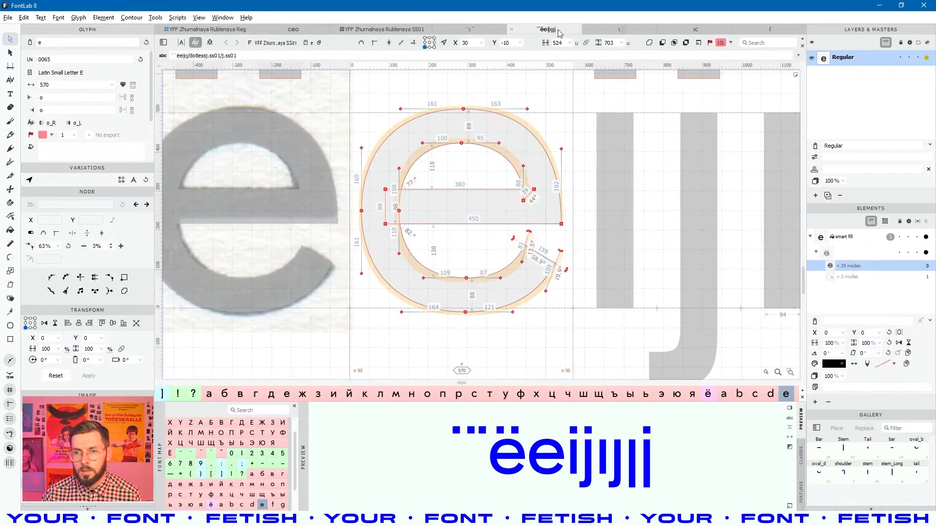
{"action": "left_click", "coordinate": [705, 30]}
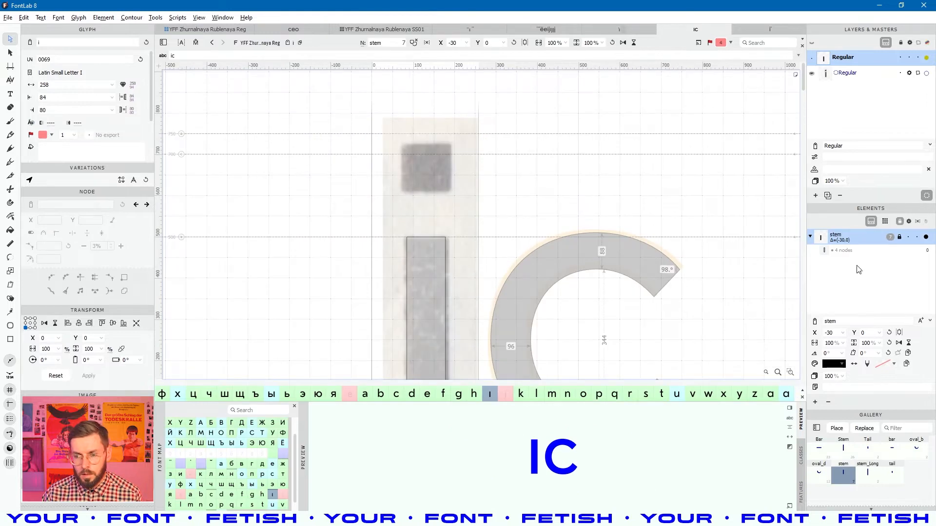
- Paste the copied square dot into a new element and centre it above the stem
{"action": "key", "text": "ctrl+alt+shift+s"}
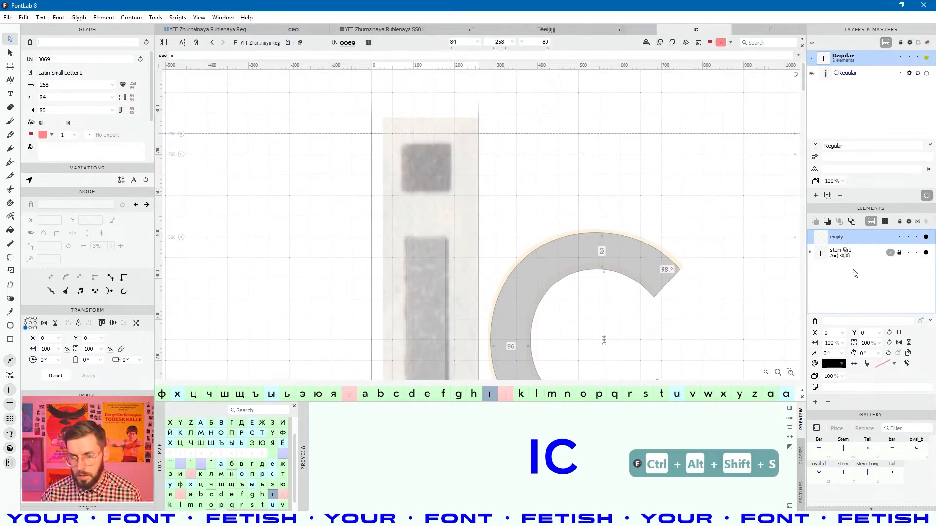
{"action": "key", "text": "ctrl+v"}
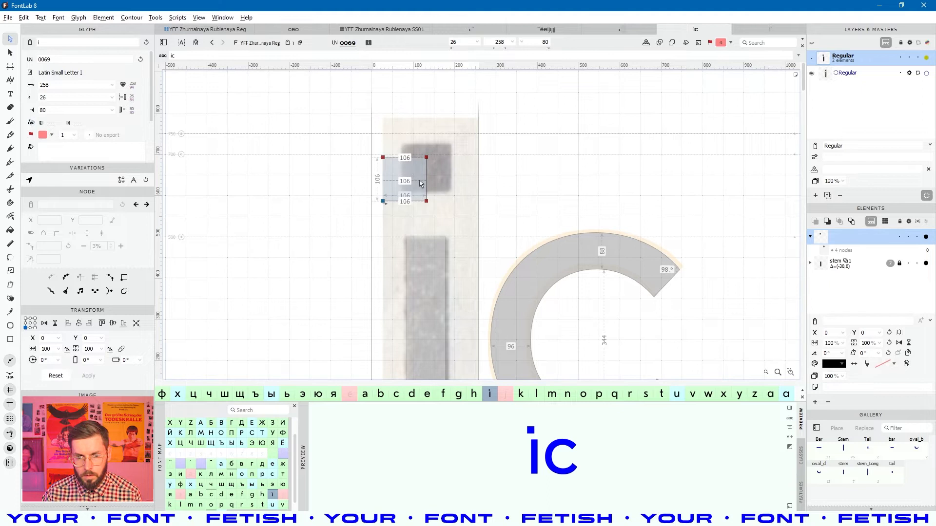
{"action": "key", "text": "shift+Right"}
{"action": "key", "text": "shift+Right"}
{"action": "key", "text": "shift+Right"}
{"action": "key", "text": "shift+Right"}
{"action": "key", "text": "shift+Right"}
{"action": "key", "text": "shift+Right"}
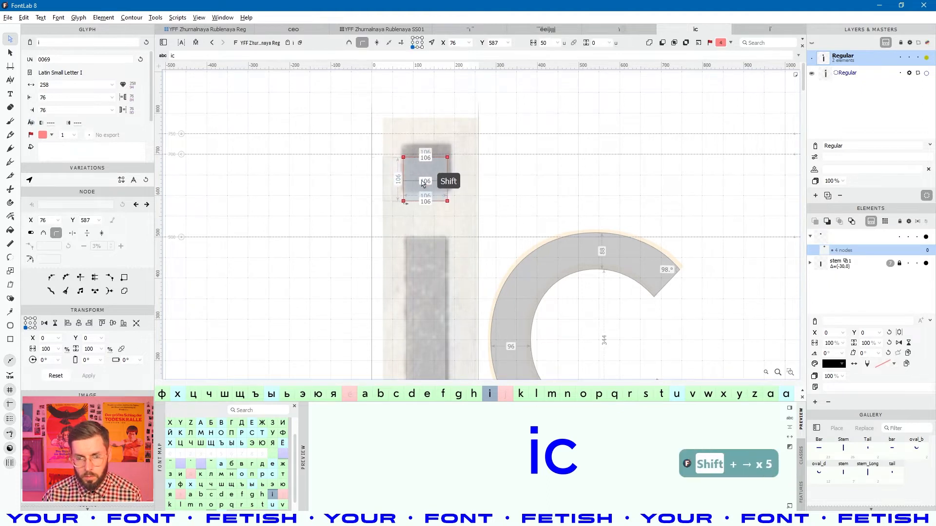
{"action": "key", "text": "shift+Left"}
{"action": "scroll", "coordinate": [434, 241], "scroll_direction": "up", "scroll_amount": 2}
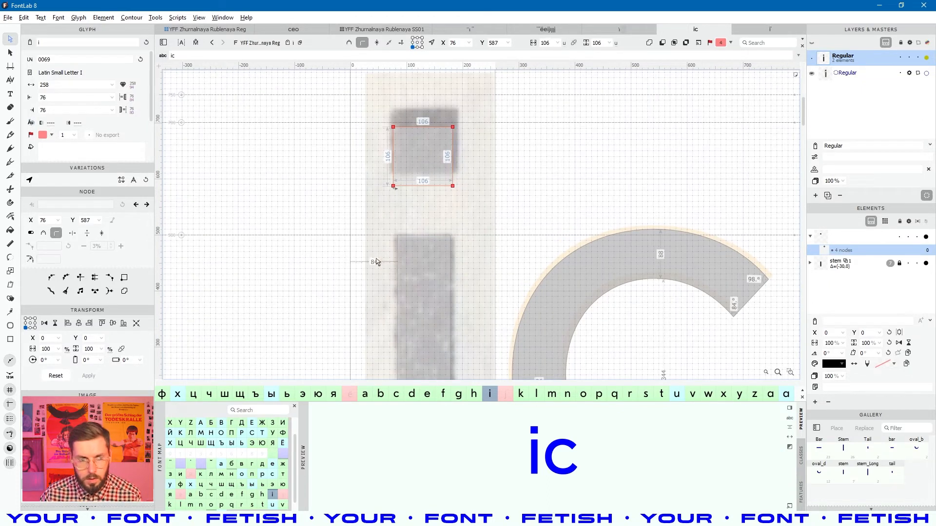
- Link both of the i's sidebearings to н, narrowing the glyph to 226
{"action": "left_click", "coordinate": [62, 97]}
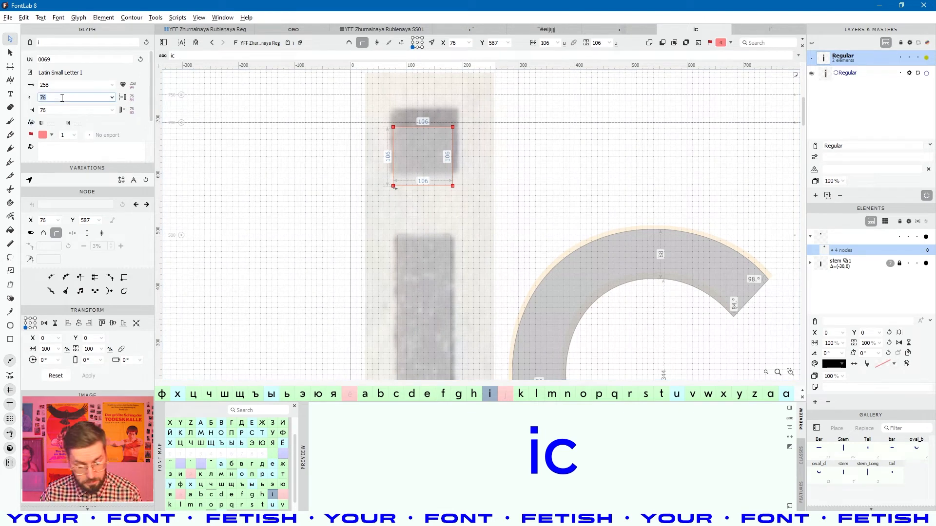
{"action": "type", "text": "h"}
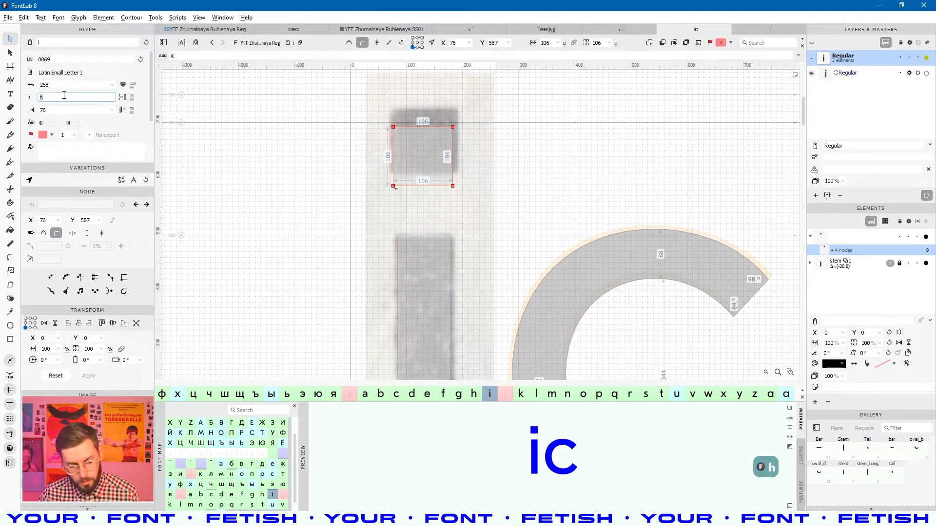
{"action": "type", "text": "н"}
{"action": "double_click", "coordinate": [57, 109]}
{"action": "type", "text": "н"}
{"action": "left_click", "coordinate": [61, 97]}
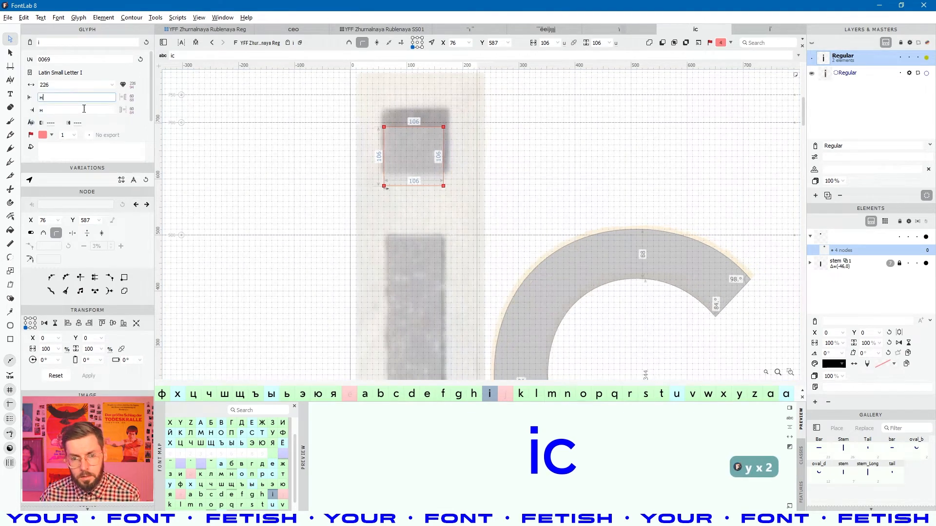
{"action": "left_click", "coordinate": [358, 153]}
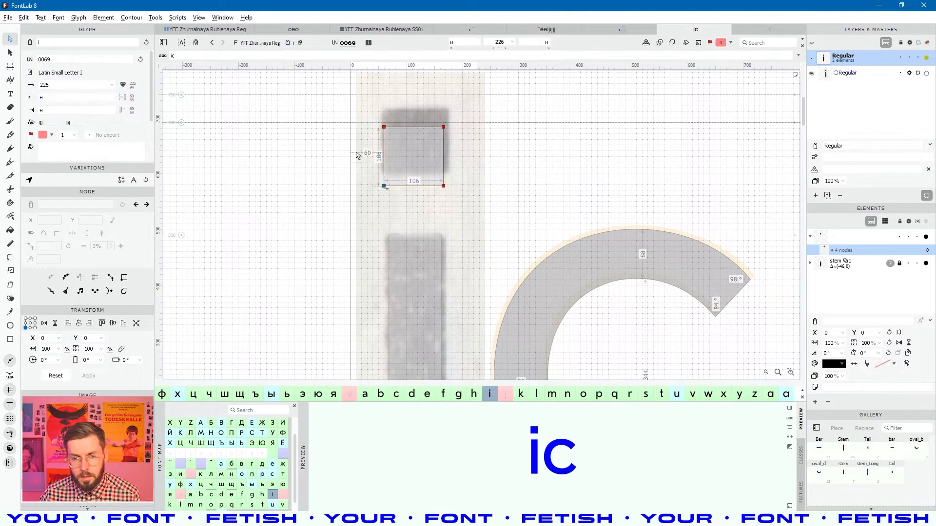
- Nudge the i's stem three units left and check the filled preview
{"action": "left_click", "coordinate": [417, 274]}
{"action": "key", "text": "Left"}
{"action": "key", "text": "Left"}
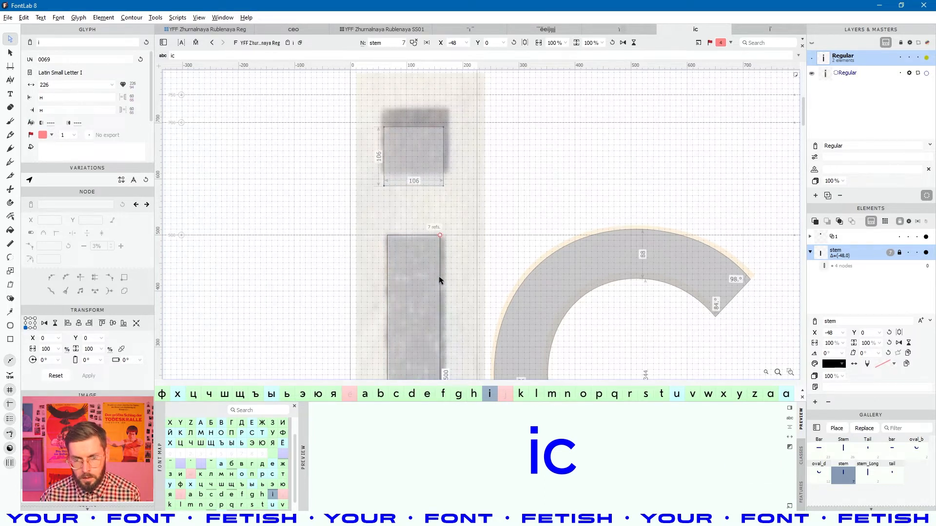
{"action": "key", "text": "Left"}
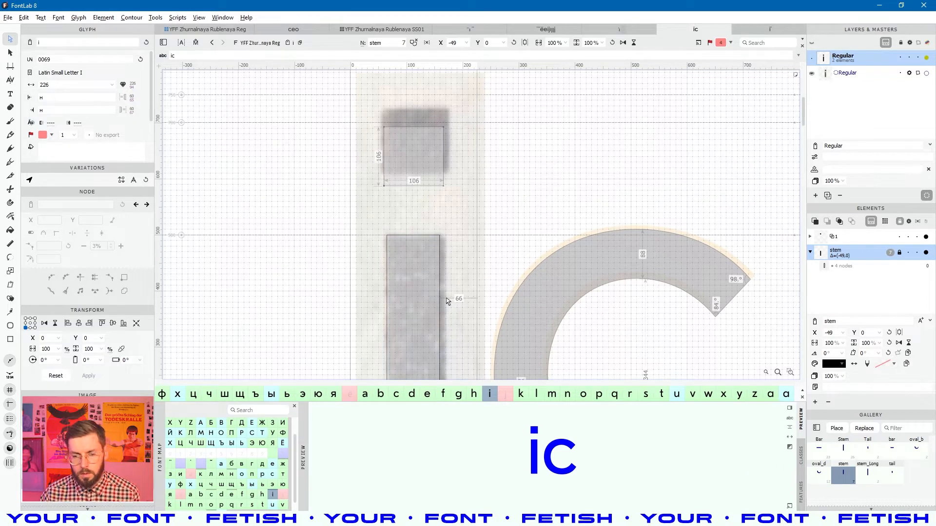
{"action": "scroll", "coordinate": [424, 250], "scroll_direction": "down", "scroll_amount": 2}
{"action": "scroll", "coordinate": [478, 282], "scroll_direction": "down", "scroll_amount": 3}
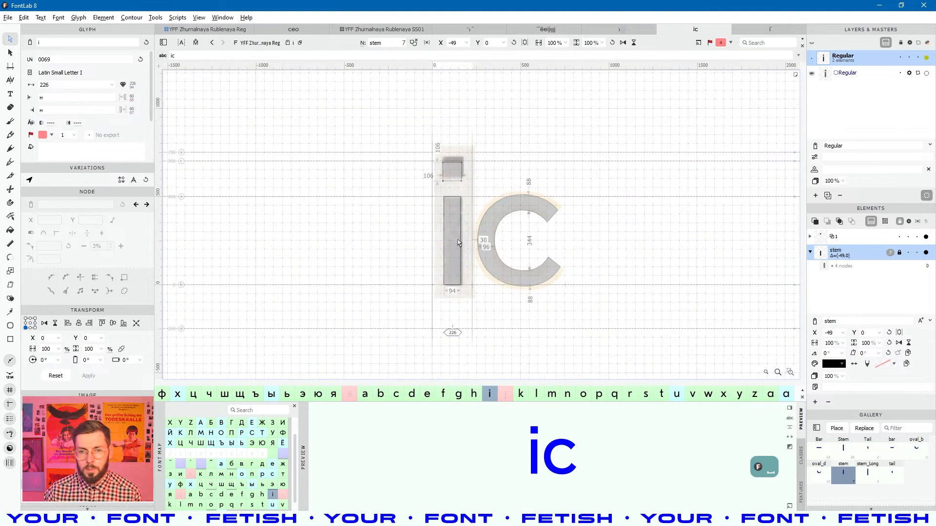
{"action": "key", "text": "space"}
{"action": "scroll", "coordinate": [414, 272], "scroll_direction": "up", "scroll_amount": 2}
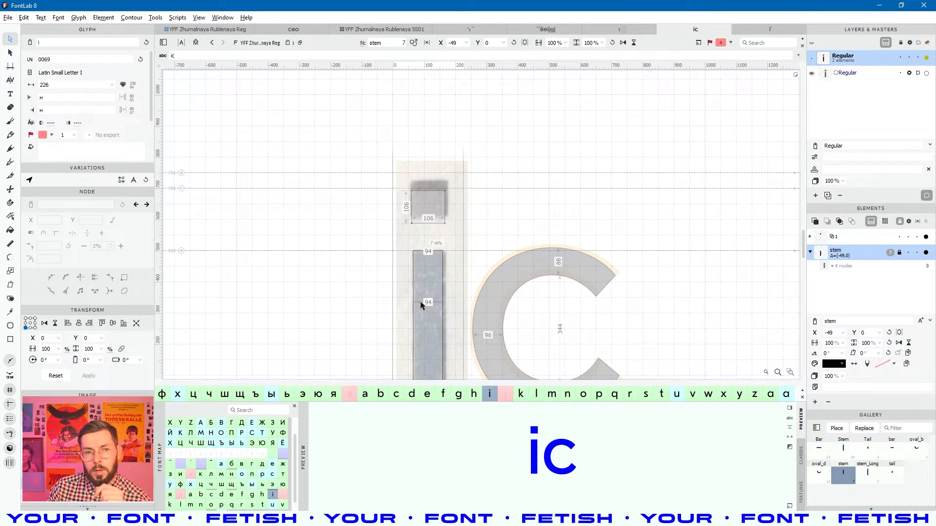
{"action": "left_click", "coordinate": [178, 56]}
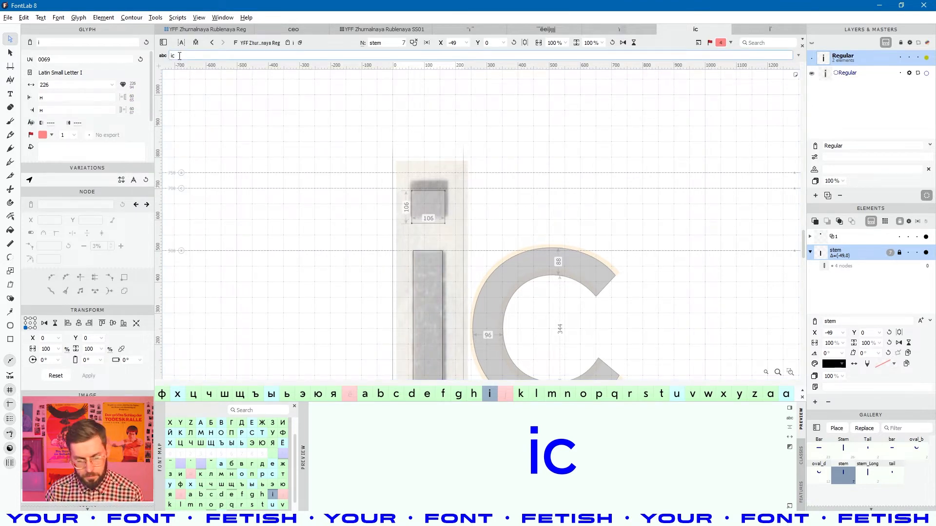
- Insert н letters and an i into the sample line to make нiнic
{"action": "key", "text": "alt+shift"}
{"action": "type", "text": "нн"}
{"action": "key", "text": "Right"}
{"action": "key", "text": "Left"}
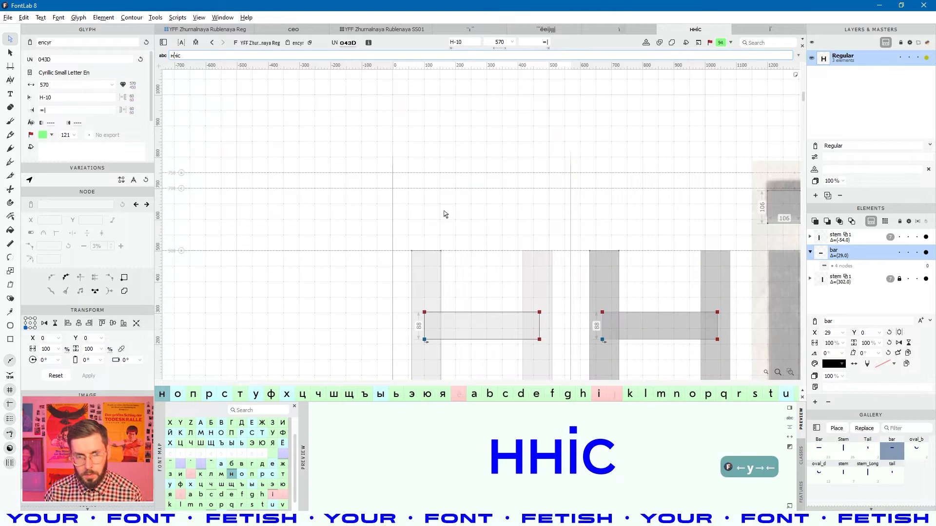
{"action": "type", "text": "i"}
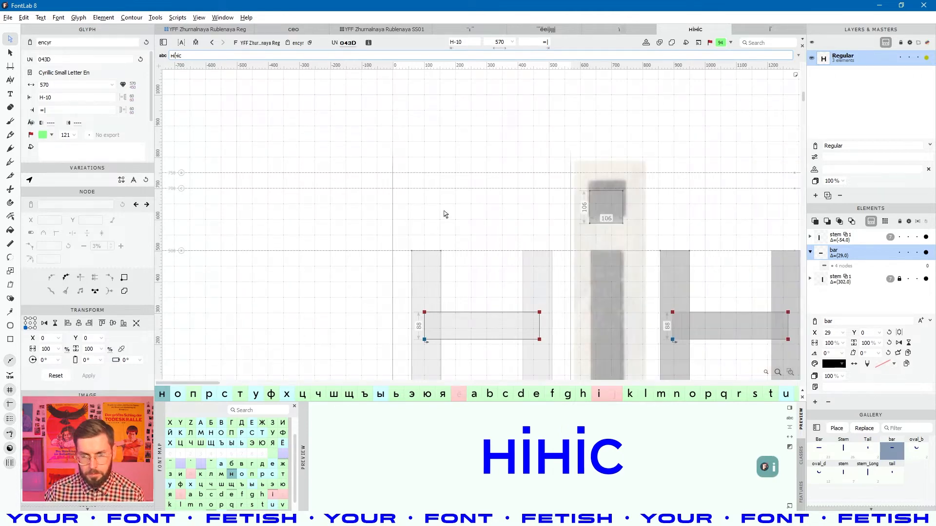
{"action": "left_click", "coordinate": [612, 246]}
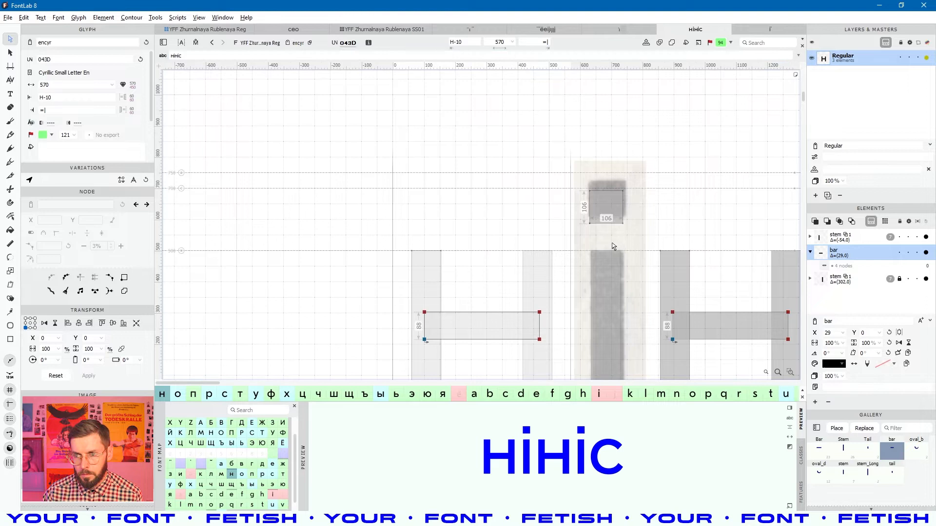
- Inspect the filled i between the н letters and delete the ж from the sample text
{"action": "key", "text": "space"}
{"action": "left_click_drag", "start_coordinate": [682, 174], "coordinate": [523, 173]}
{"action": "scroll", "coordinate": [476, 213], "scroll_direction": "down", "scroll_amount": 2}
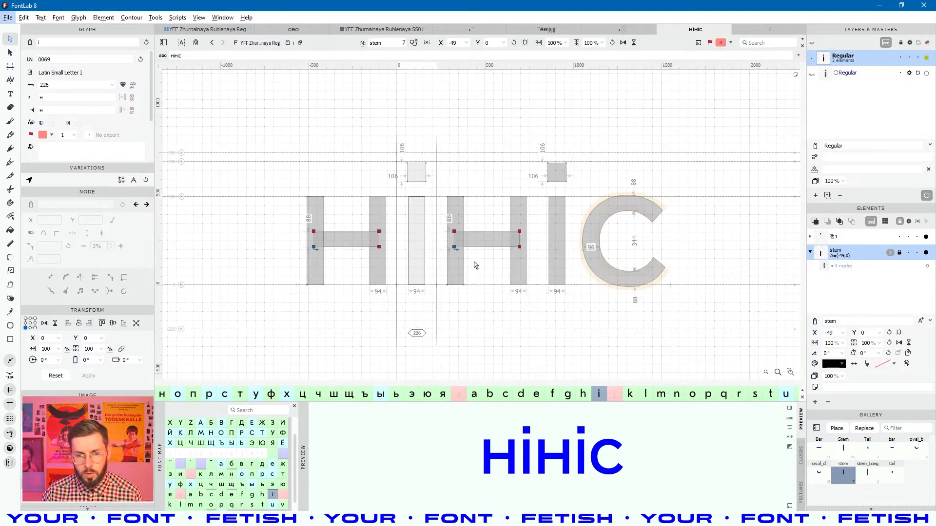
{"action": "scroll", "coordinate": [453, 238], "scroll_direction": "up", "scroll_amount": 3}
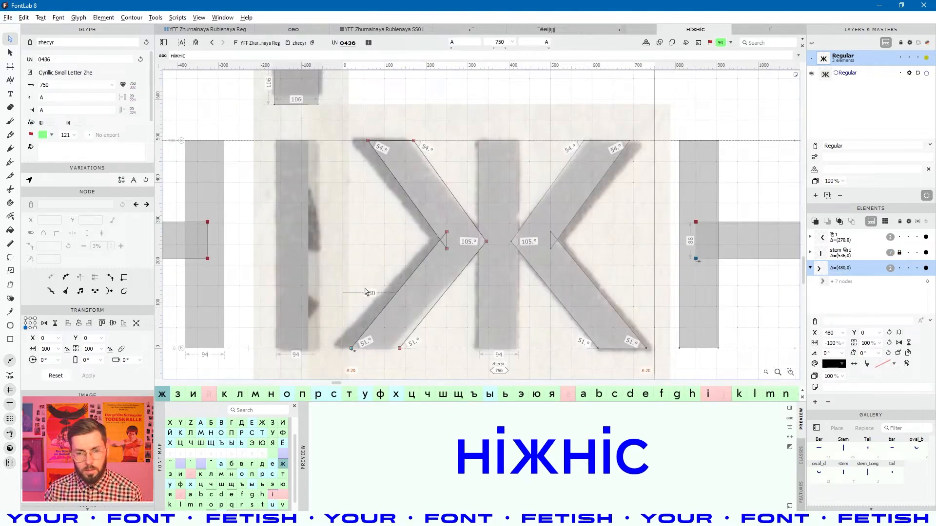
{"action": "key", "text": "space"}
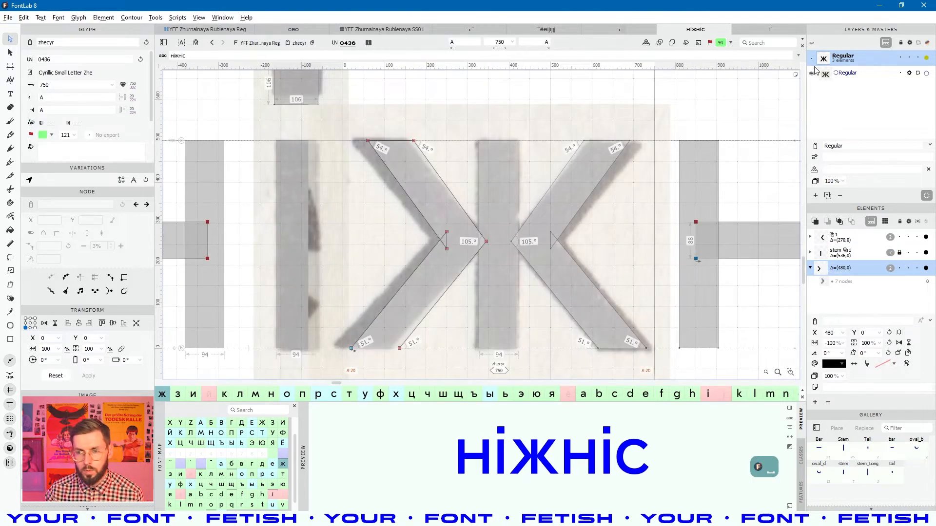
{"action": "left_click", "coordinate": [317, 237]}
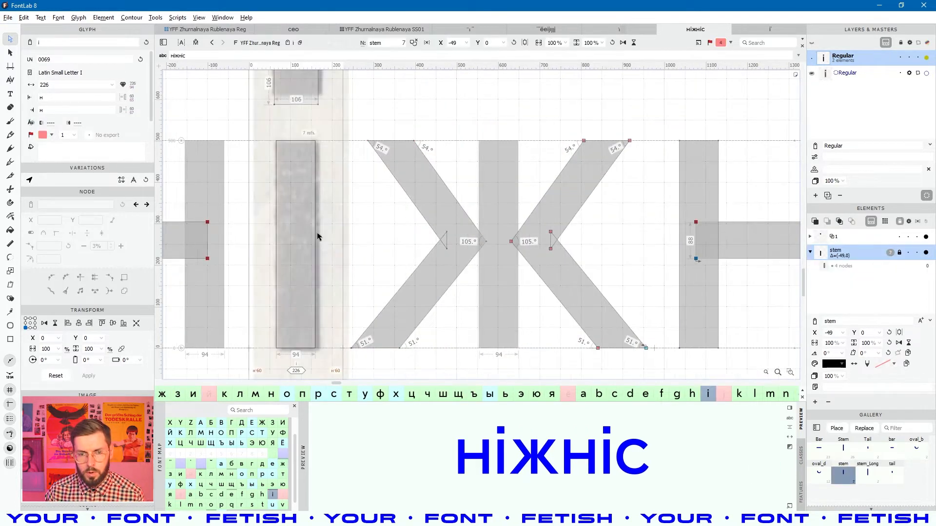
{"action": "key", "text": "space"}
{"action": "left_click_drag", "start_coordinate": [341, 230], "coordinate": [418, 231]}
{"action": "left_click", "coordinate": [178, 55]}
{"action": "key", "text": "BackSpace"}
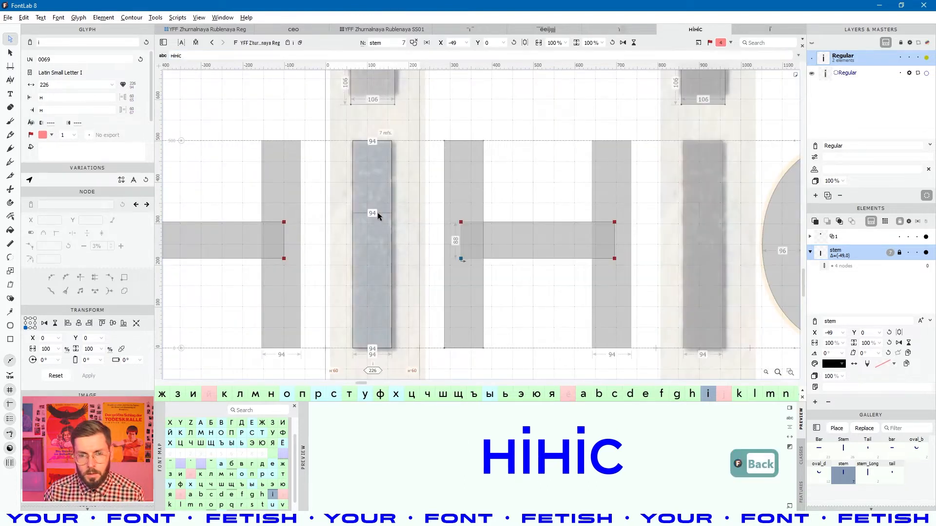
- Delete the reference-scan mask layer from the i only and shift its stem one unit right
{"action": "left_click", "coordinate": [842, 73]}
{"action": "key", "text": "Delete"}
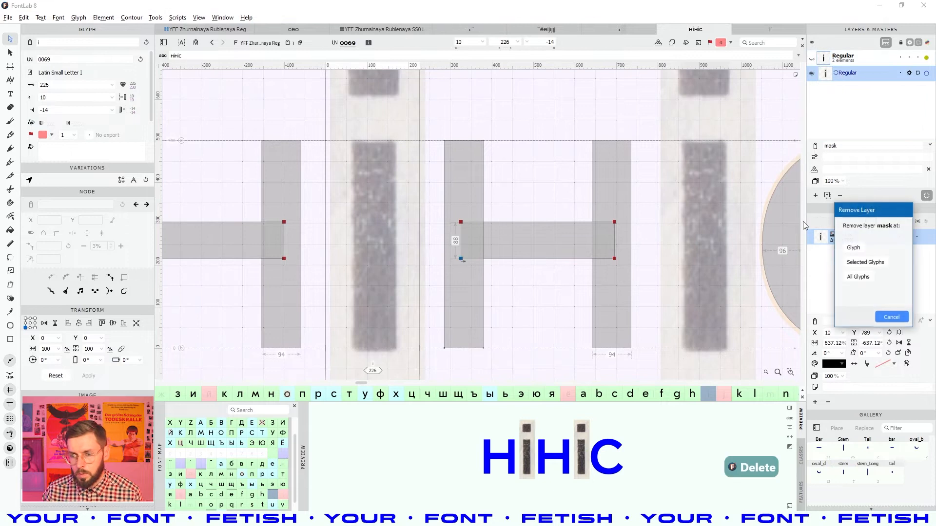
{"action": "left_click", "coordinate": [892, 316]}
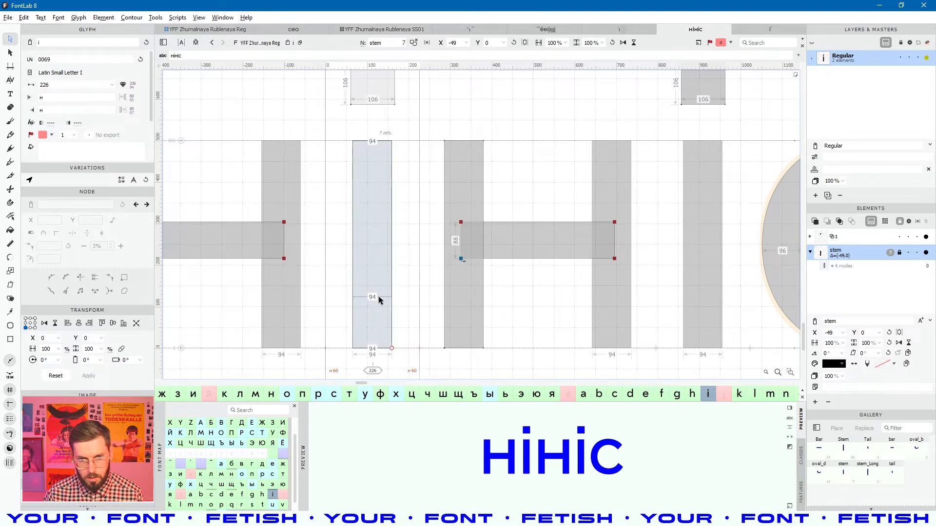
{"action": "key", "text": "Right"}
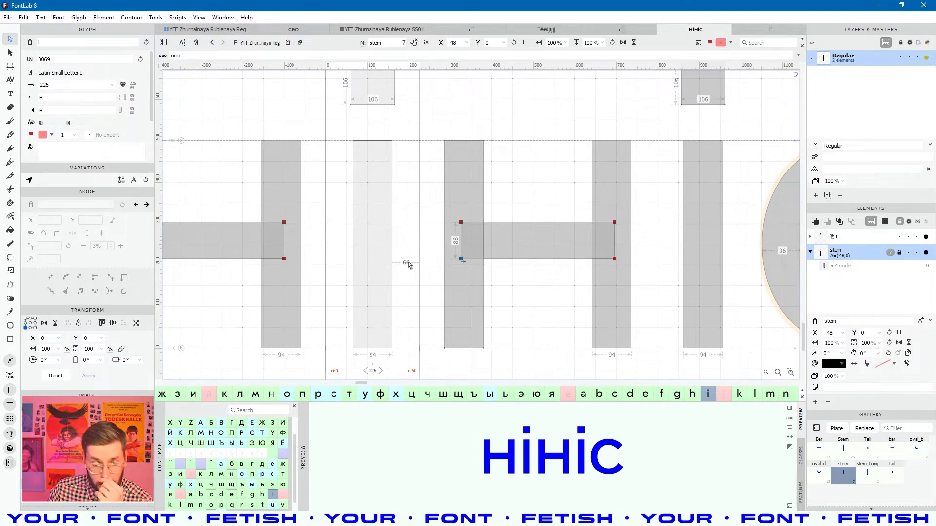
- Raise the i's square dot 5 units to y 594 and preview the filled НіНіс line
{"action": "scroll", "coordinate": [408, 264], "scroll_direction": "up", "scroll_amount": 2}
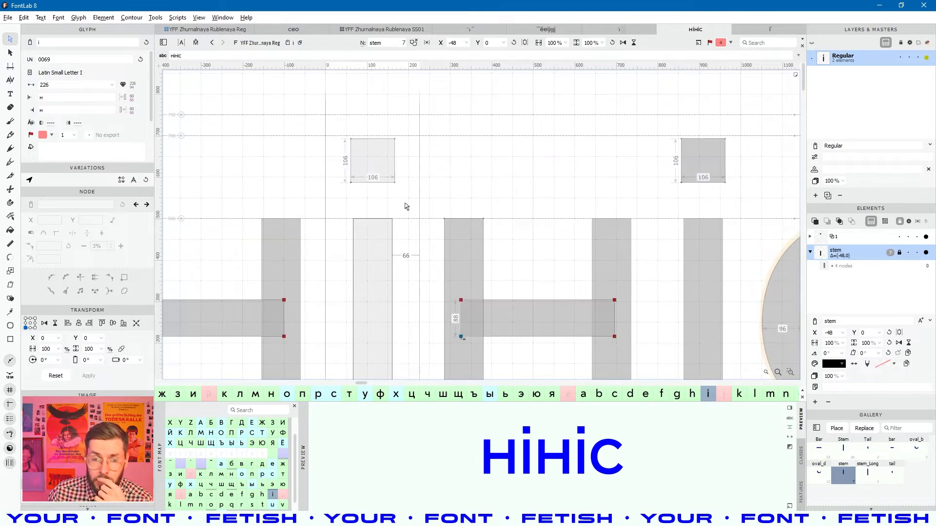
{"action": "left_click", "coordinate": [384, 162]}
{"action": "left_click_drag", "start_coordinate": [411, 128], "coordinate": [335, 193]}
{"action": "key", "text": "Up"}
{"action": "key", "text": "Up"}
{"action": "key", "text": "Up"}
{"action": "key", "text": "Up"}
{"action": "key", "text": "Up"}
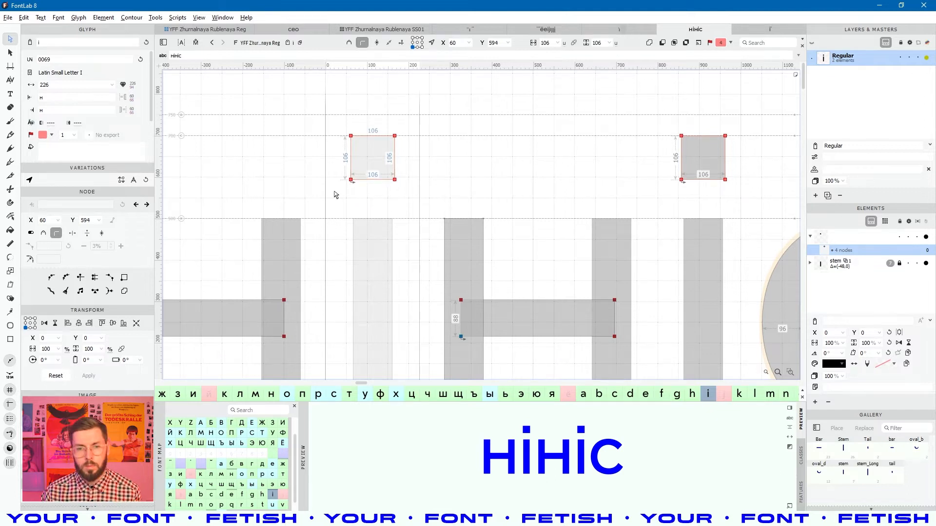
{"action": "scroll", "coordinate": [361, 171], "scroll_direction": "down", "scroll_amount": 3}
{"action": "key", "text": "shift+space"}
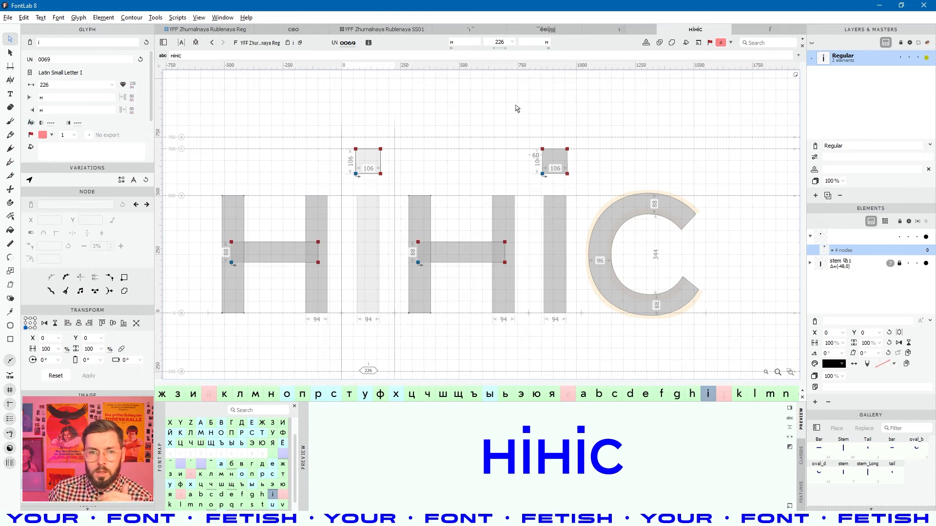
{"action": "left_click", "coordinate": [225, 30]}
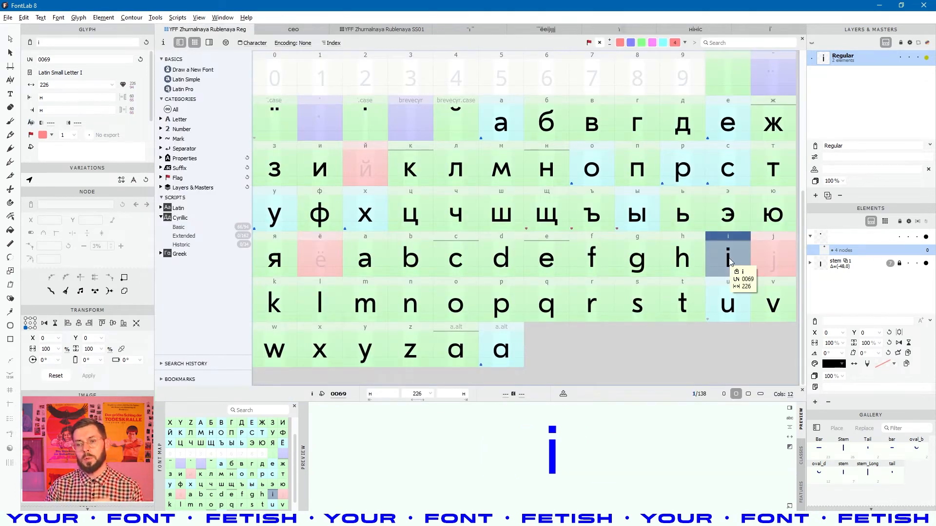
- Open the i glyph and copy its 106-unit square dot outline
{"action": "left_click", "coordinate": [769, 260]}
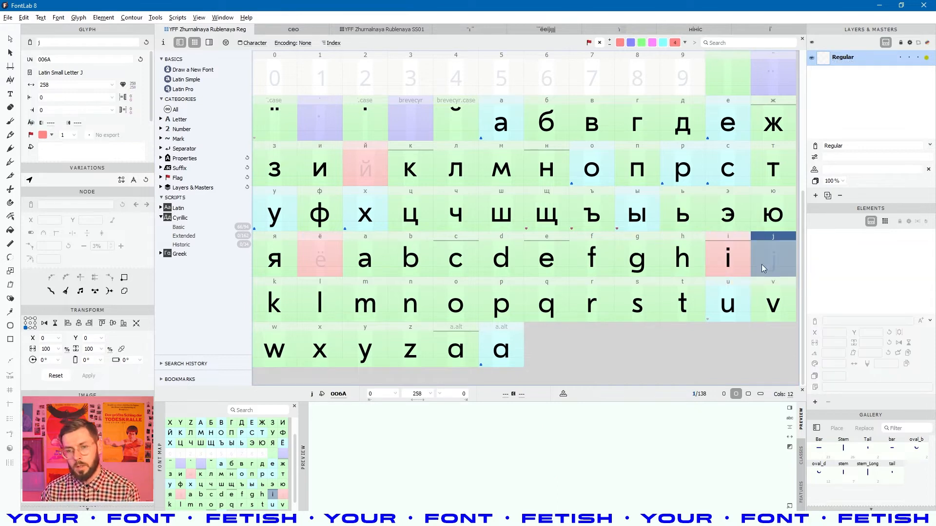
{"action": "left_click", "coordinate": [734, 261]}
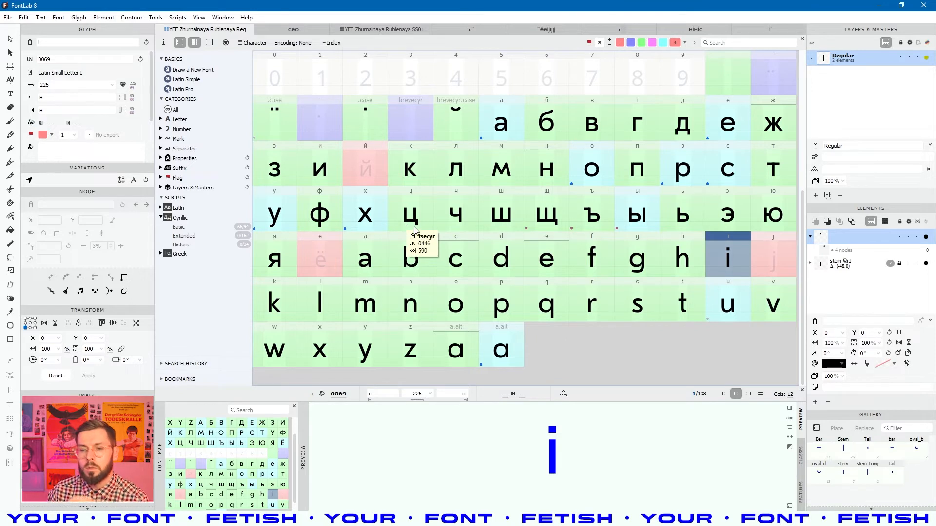
{"action": "left_click", "coordinate": [766, 261]}
{"action": "left_click", "coordinate": [733, 265]}
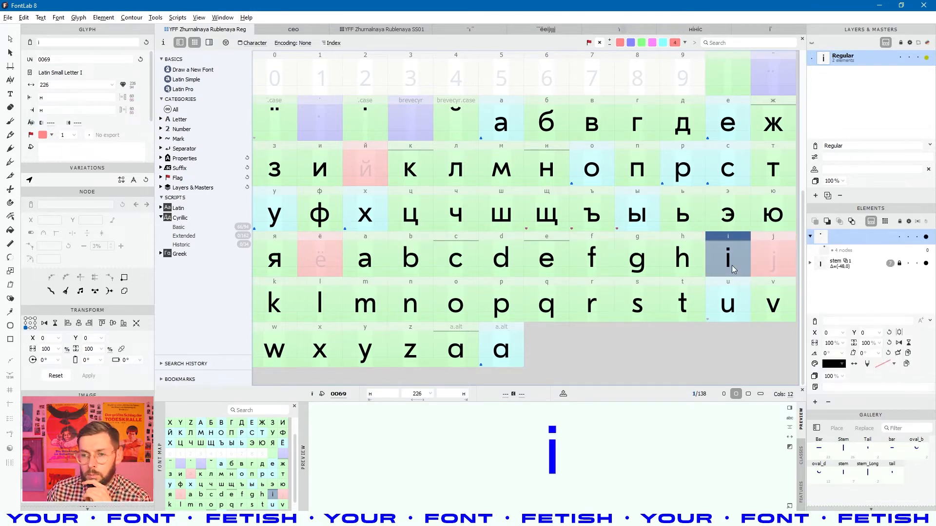
{"action": "double_click", "coordinate": [730, 260]}
{"action": "left_click", "coordinate": [502, 150]}
{"action": "key", "text": "space"}
{"action": "left_click_drag", "start_coordinate": [515, 137], "coordinate": [410, 231]}
{"action": "left_click_drag", "start_coordinate": [454, 151], "coordinate": [342, 228]}
{"action": "key", "text": "ctrl+c"}
{"action": "key", "text": "ctrl+c"}
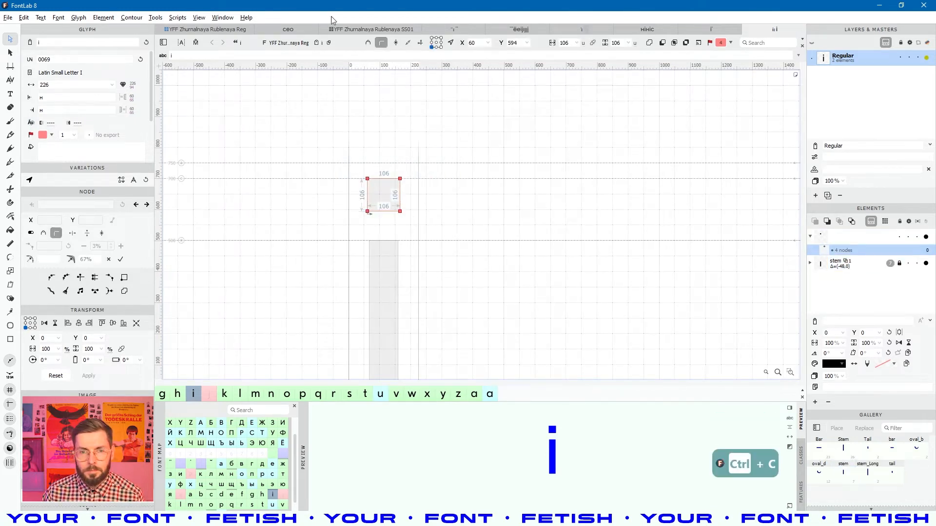
- Return to the glyph grid and open the dotaccentcomb accent glyph
{"action": "left_click", "coordinate": [232, 30]}
{"action": "double_click", "coordinate": [388, 137]}
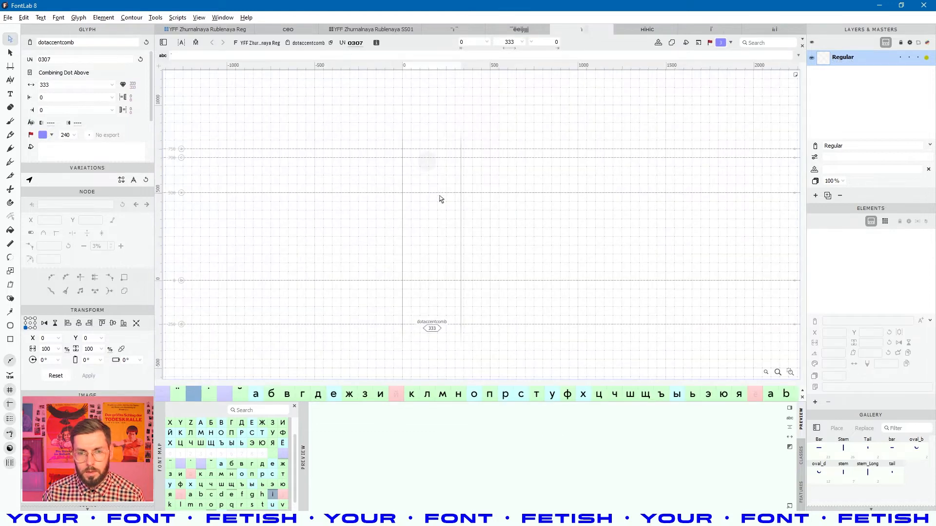
{"action": "left_click", "coordinate": [230, 31]}
{"action": "scroll", "coordinate": [559, 151], "scroll_direction": "up", "scroll_amount": 1}
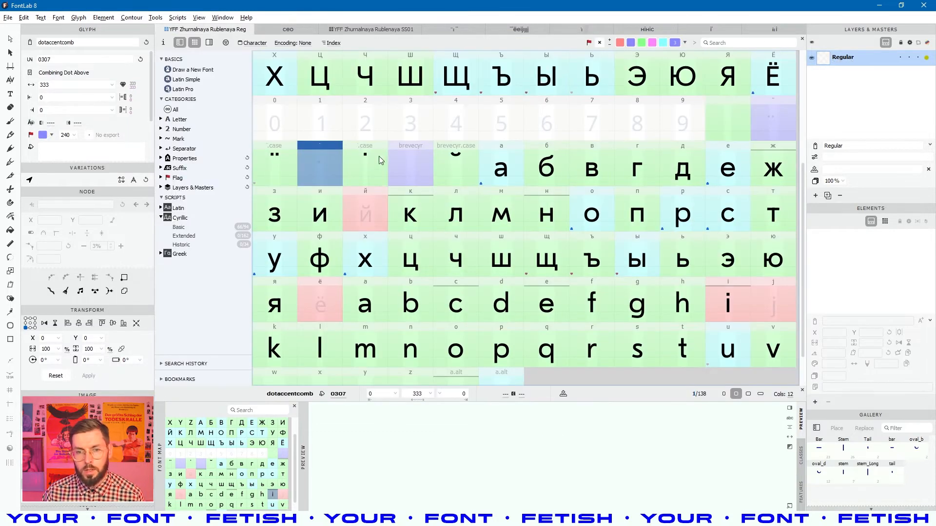
{"action": "left_click", "coordinate": [377, 169]}
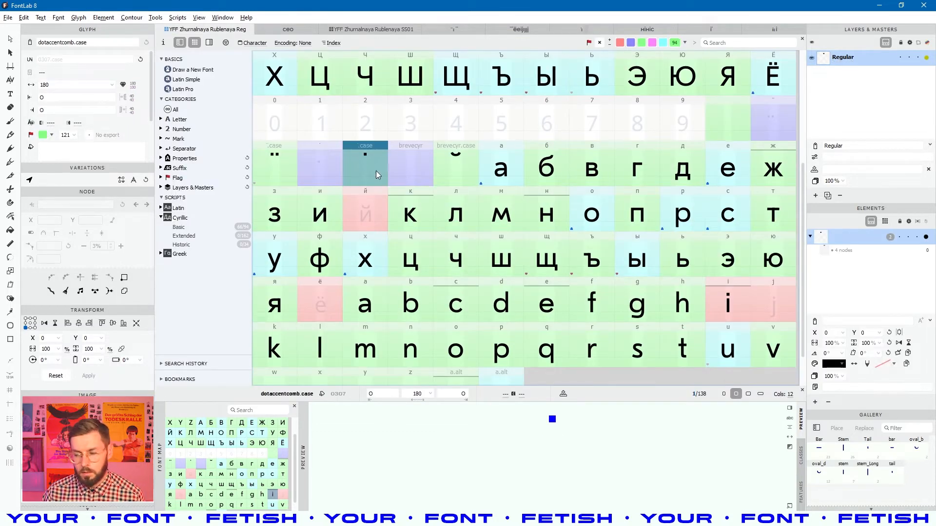
{"action": "double_click", "coordinate": [308, 178]}
- Paste the square dot into dotaccentcomb and set LSB and RSB to 0, making it 166 wide
{"action": "key", "text": "ctrl+v"}
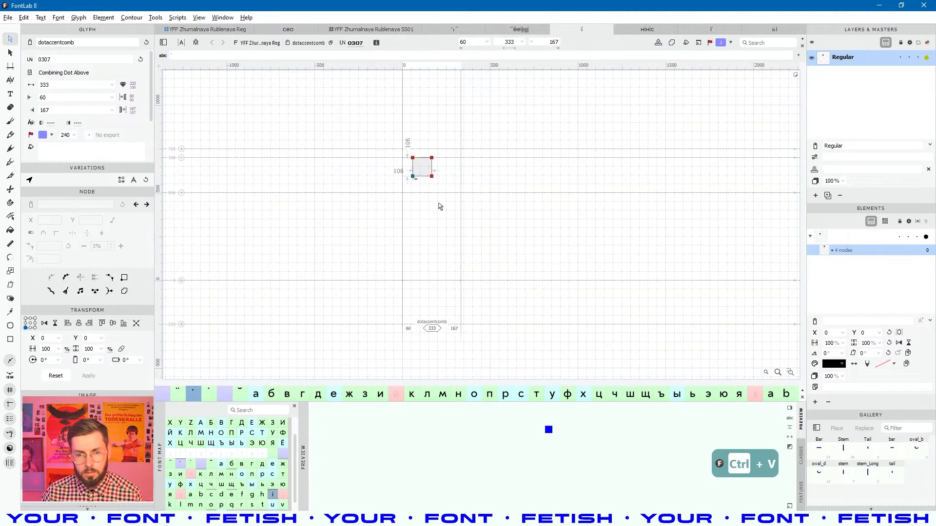
{"action": "left_click", "coordinate": [70, 101]}
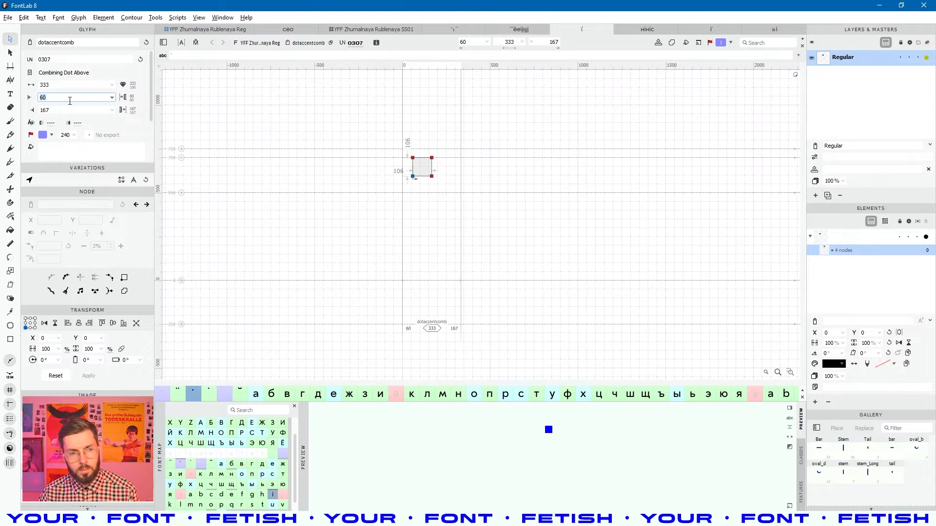
{"action": "type", "text": "o"}
{"action": "left_click", "coordinate": [65, 109]}
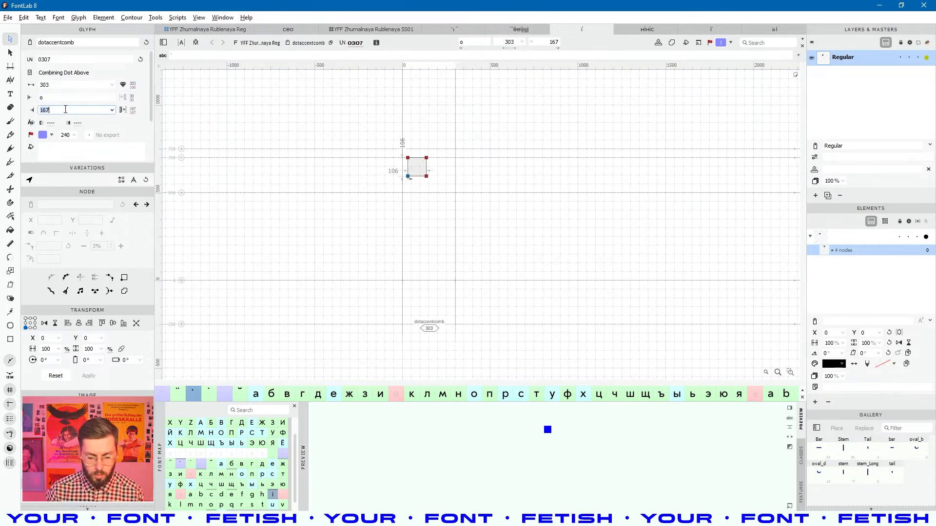
{"action": "type", "text": "o"}
{"action": "key", "text": "Return"}
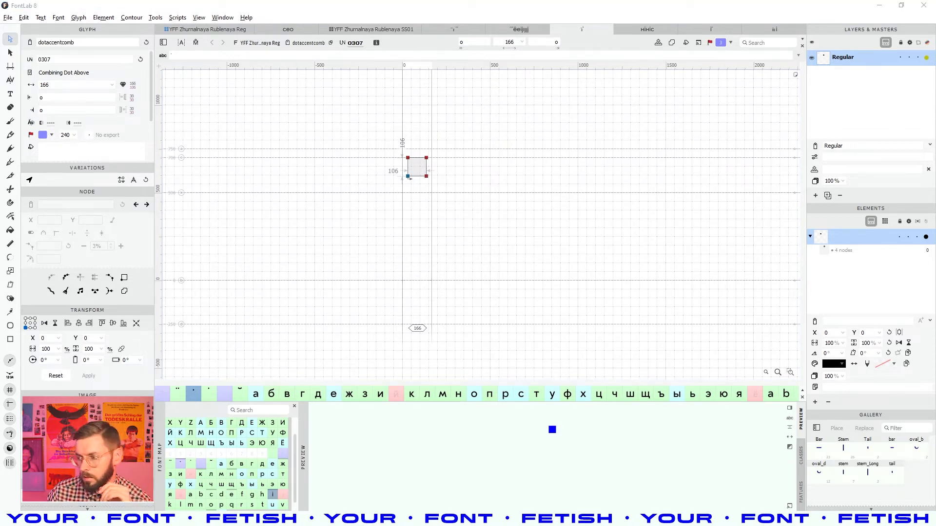
{"action": "left_click", "coordinate": [527, 246]}
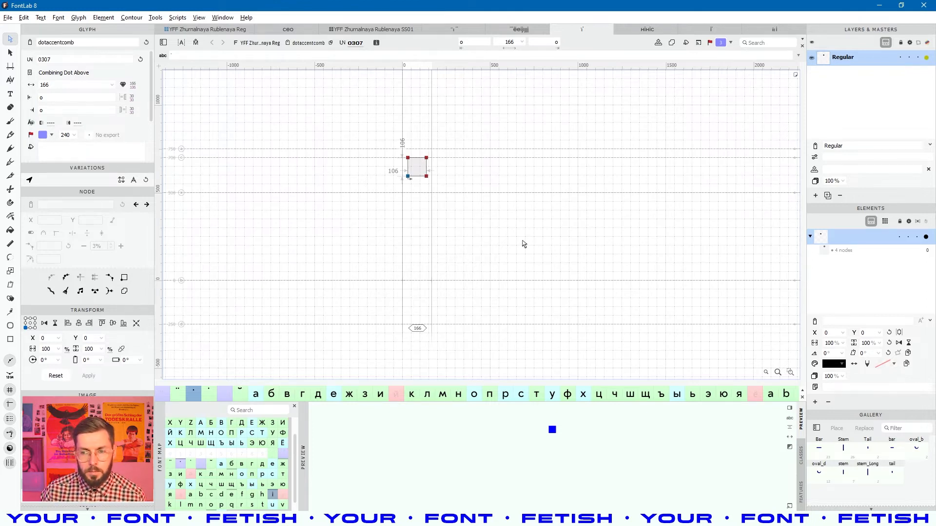
- Add an anchor below the dot in dotaccentcomb and nudge it to y 500
{"action": "scroll", "coordinate": [437, 173], "scroll_direction": "up", "scroll_amount": 3}
{"action": "right_click", "coordinate": [401, 205]}
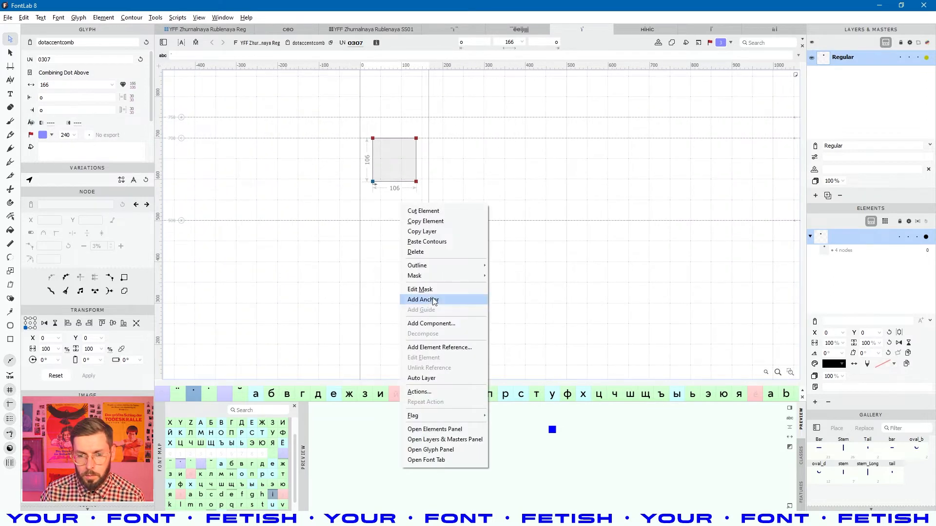
{"action": "left_click", "coordinate": [431, 299]}
{"action": "left_click", "coordinate": [396, 213]}
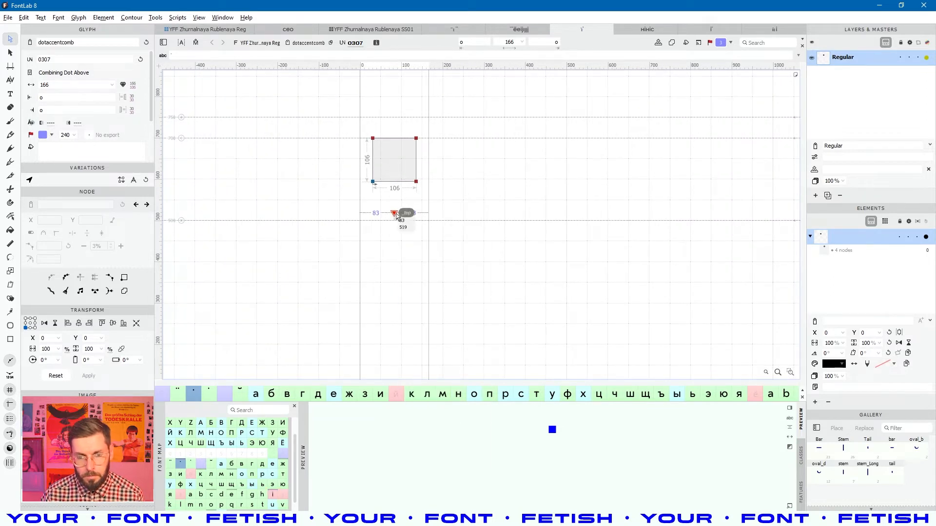
{"action": "key", "text": "shift+Down"}
{"action": "key", "text": "Up"}
{"action": "key", "text": "Down"}
{"action": "key", "text": "Down"}
{"action": "key", "text": "Down"}
{"action": "key", "text": "Down"}
{"action": "key", "text": "Down"}
{"action": "key", "text": "Down"}
{"action": "key", "text": "Down"}
{"action": "key", "text": "Down"}
{"action": "key", "text": "Down"}
{"action": "key", "text": "Down"}
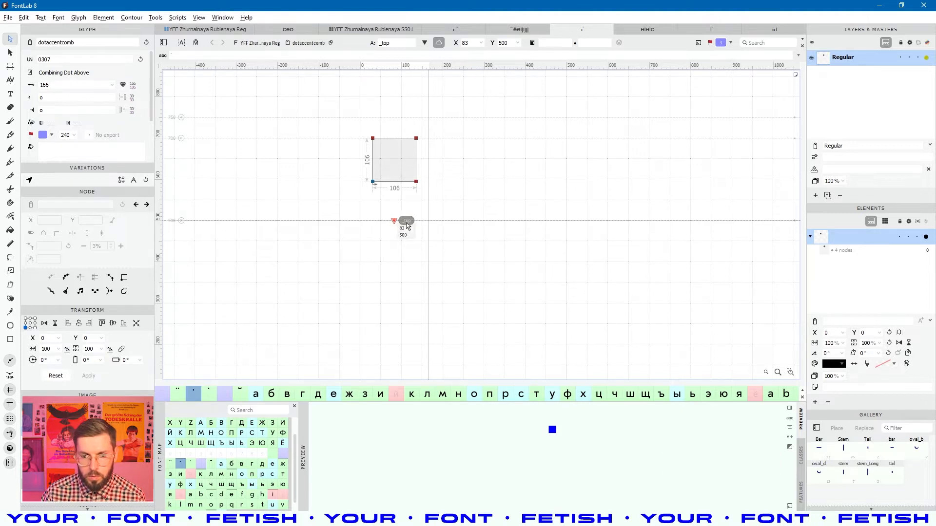
{"action": "left_click", "coordinate": [535, 155]}
- Set the _top anchor's X to 'center', placing it at x 83, then return to the glyph grid
{"action": "left_click", "coordinate": [395, 222]}
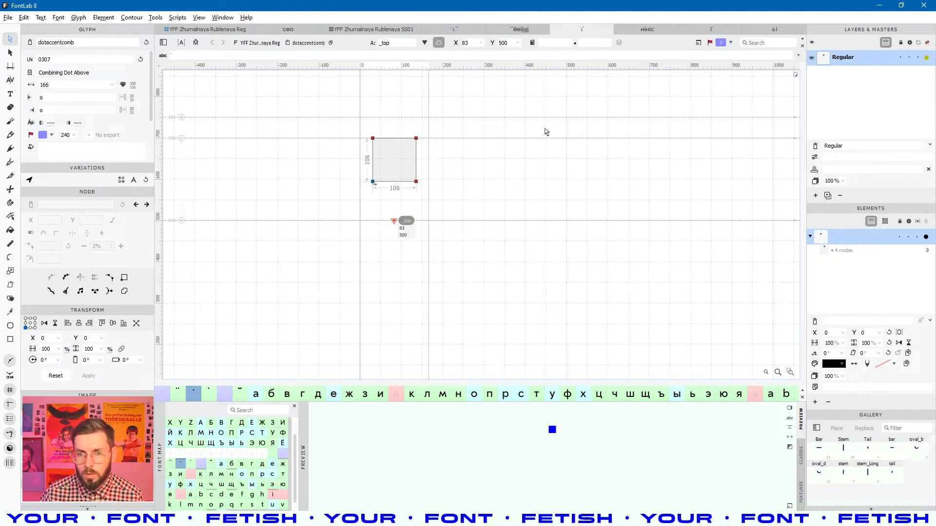
{"action": "left_click", "coordinate": [543, 43]}
{"action": "type", "text": "center"}
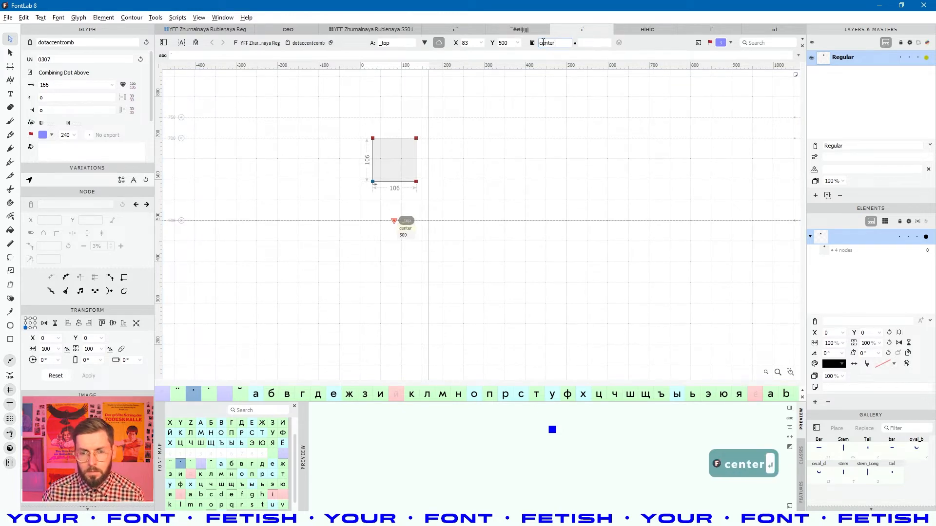
{"action": "left_click", "coordinate": [516, 329]}
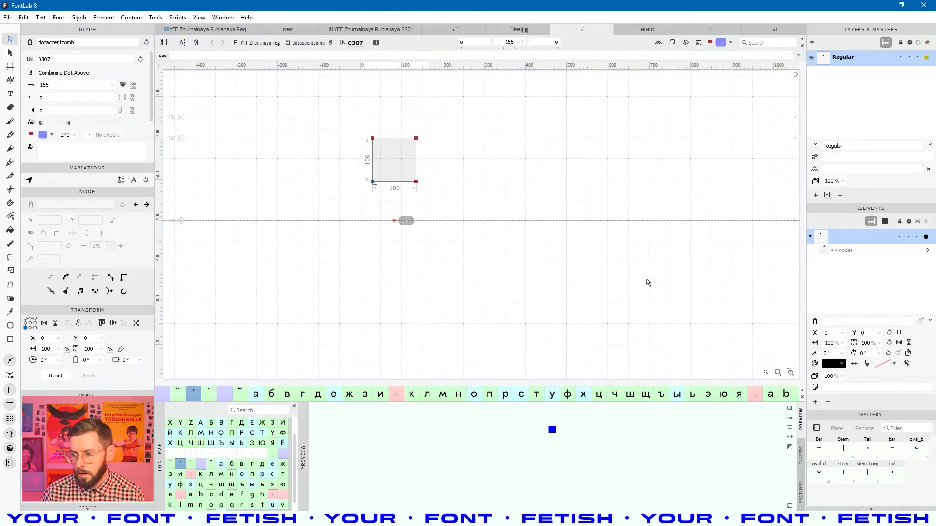
{"action": "left_click", "coordinate": [670, 299]}
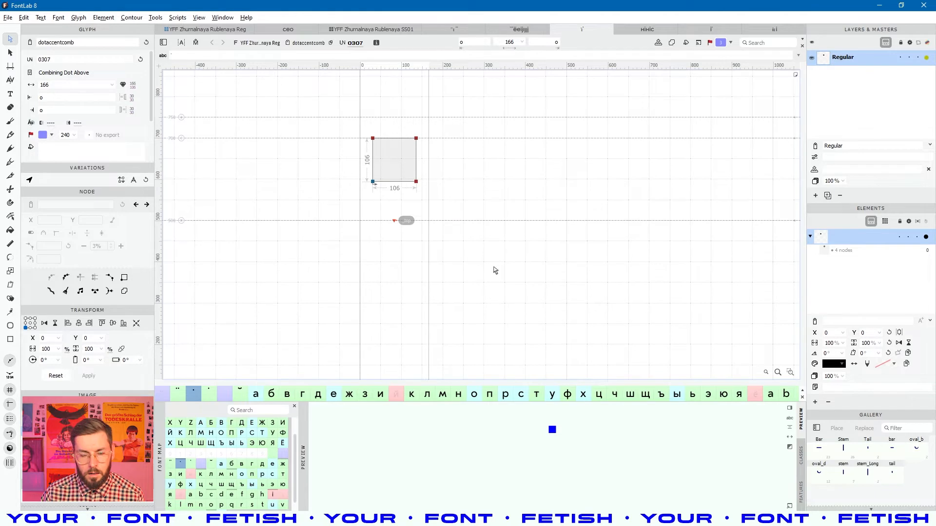
{"action": "key", "text": "space"}
{"action": "left_click_drag", "start_coordinate": [487, 300], "coordinate": [498, 283]}
{"action": "scroll", "coordinate": [488, 263], "scroll_direction": "down", "scroll_amount": 3}
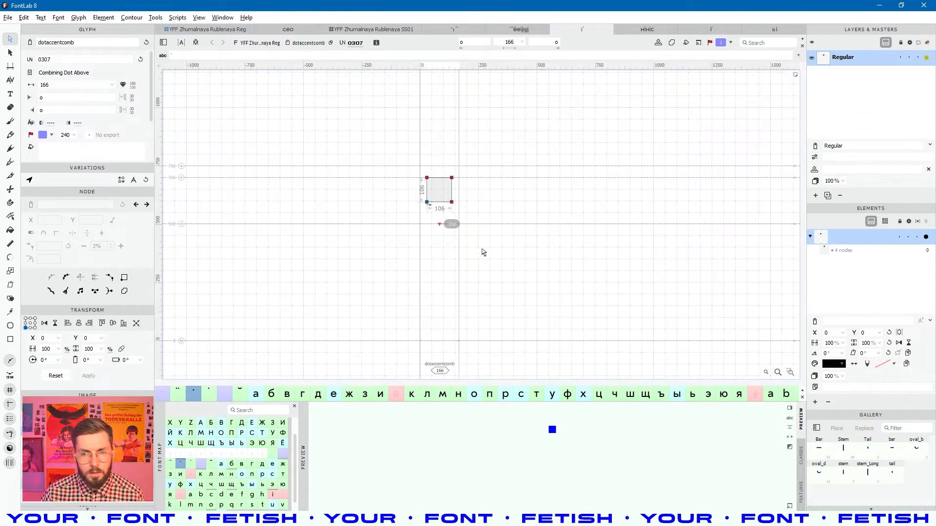
{"action": "left_click", "coordinate": [223, 30]}
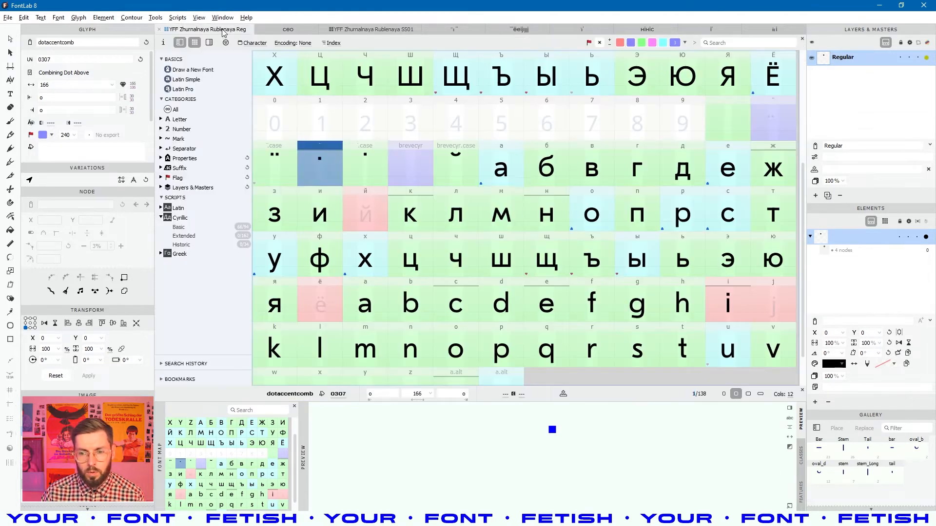
- Open the i glyph and inspect it as a filled preview
{"action": "double_click", "coordinate": [738, 298]}
{"action": "key", "text": "space"}
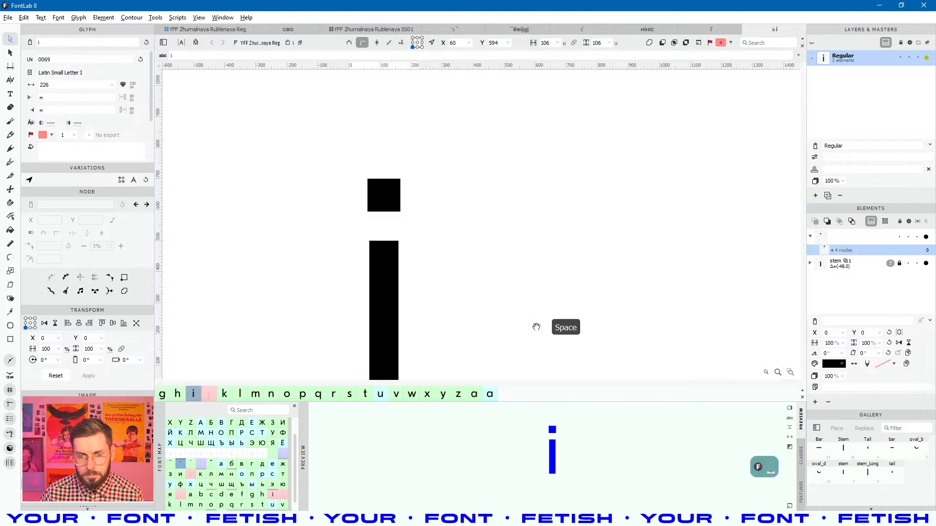
{"action": "left_click_drag", "start_coordinate": [532, 324], "coordinate": [556, 264]}
{"action": "scroll", "coordinate": [431, 218], "scroll_direction": "down", "scroll_amount": 3}
{"action": "key", "text": "space"}
{"action": "left_click_drag", "start_coordinate": [452, 212], "coordinate": [428, 214]}
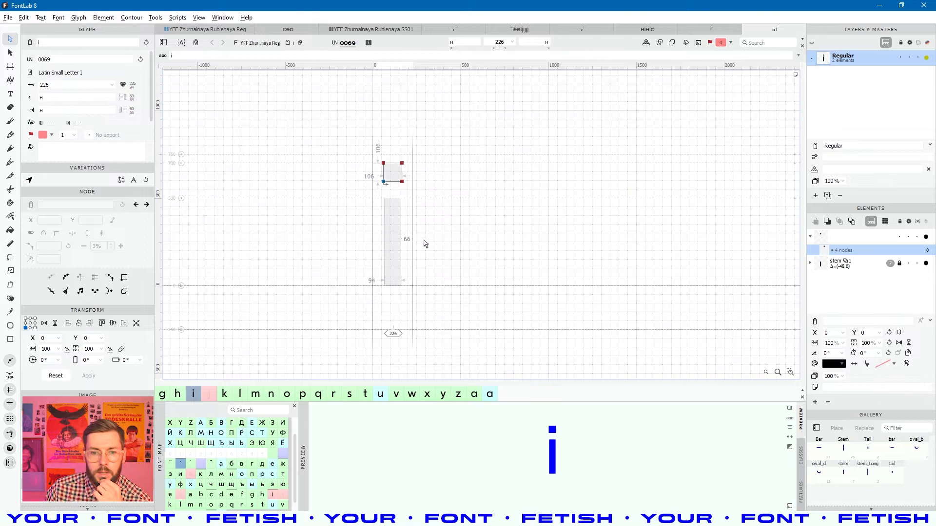
{"action": "left_click", "coordinate": [399, 237]}
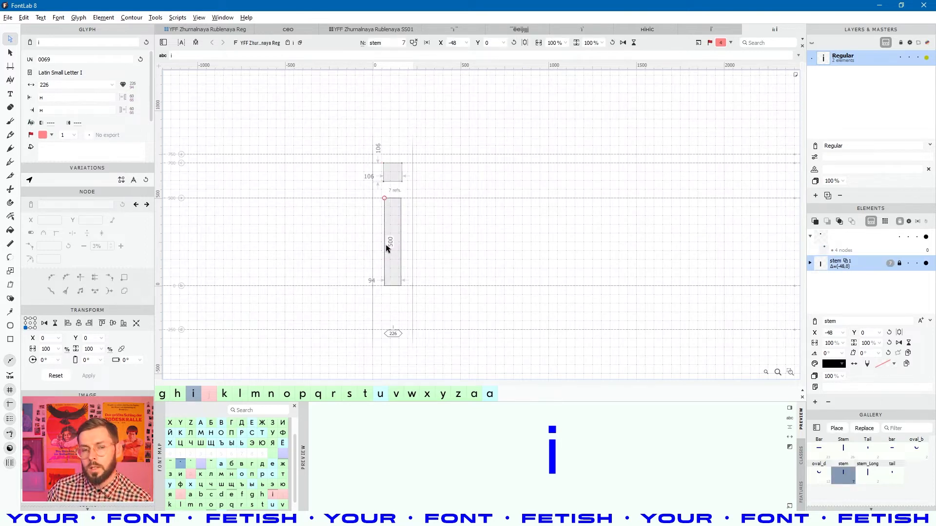
- Back in the glyph grid, save the Regular font and open the Font menu
{"action": "left_click", "coordinate": [221, 30]}
{"action": "left_click", "coordinate": [405, 217]}
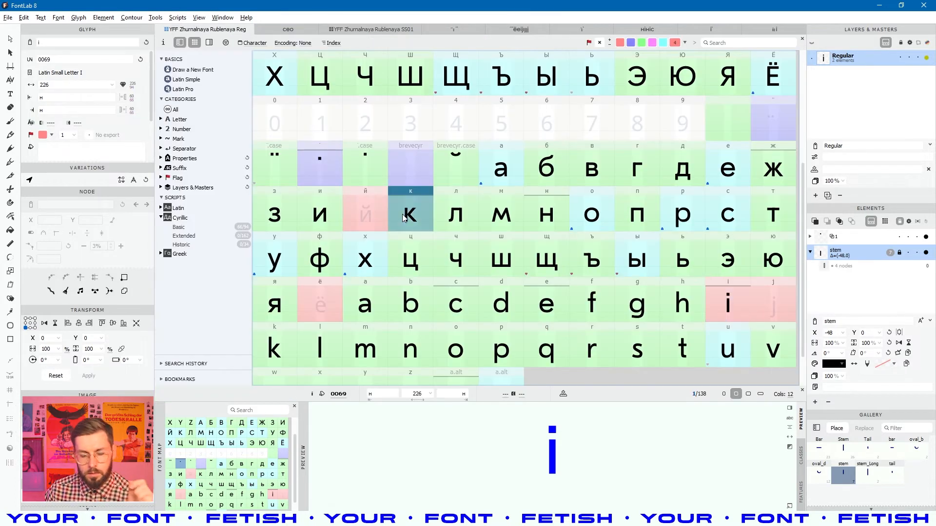
{"action": "key", "text": "ctrl+s"}
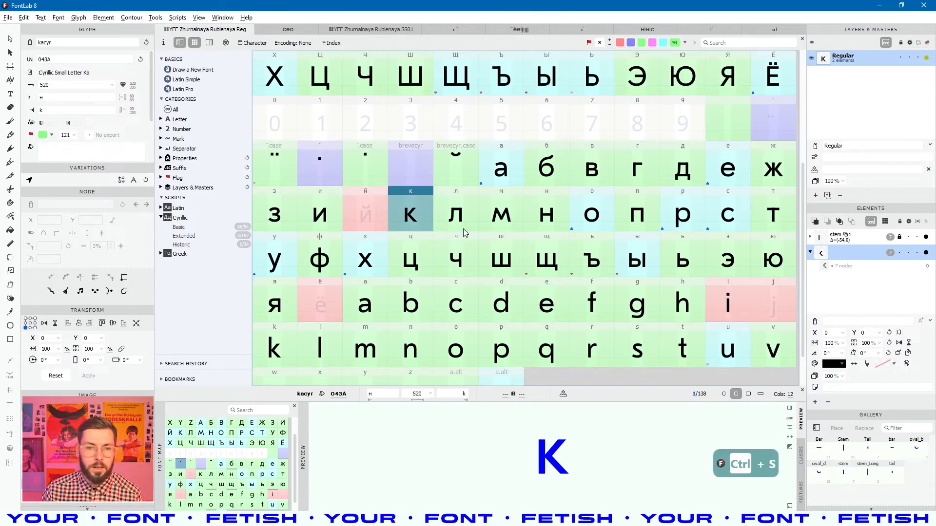
{"action": "left_click", "coordinate": [780, 306]}
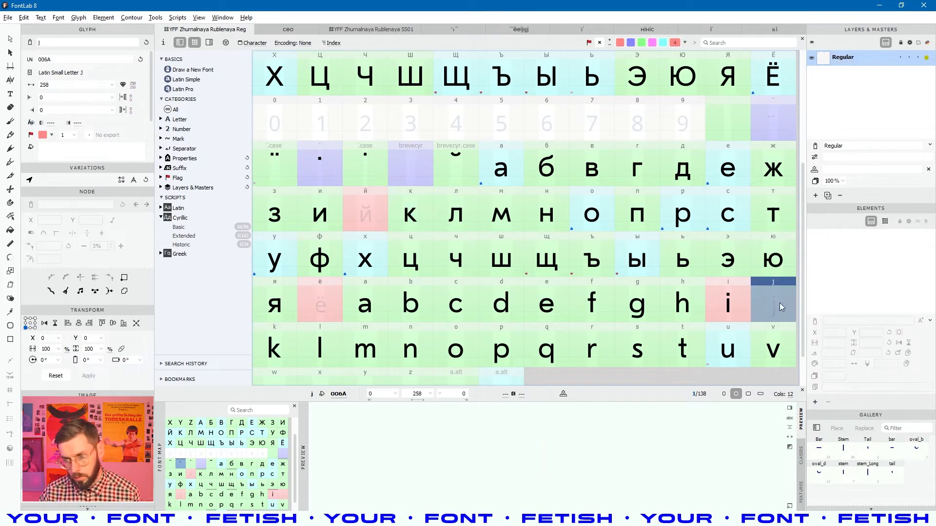
{"action": "left_click", "coordinate": [467, 244]}
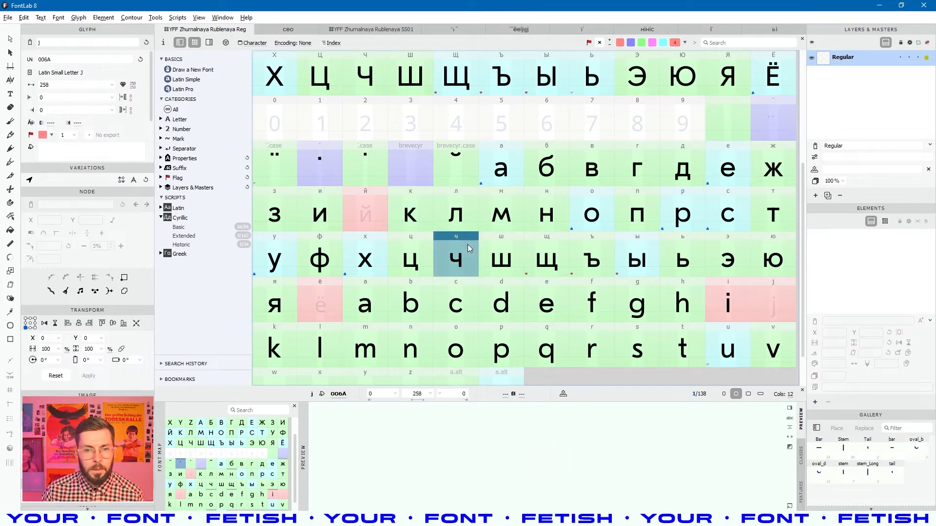
{"action": "left_click", "coordinate": [431, 226]}
{"action": "left_click", "coordinate": [58, 17]}
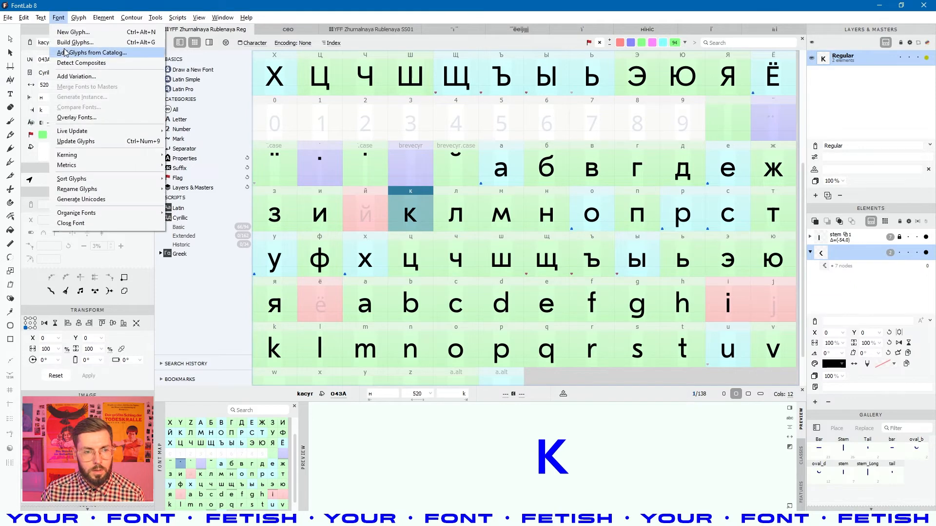
- Search the glyph catalog for 'dotlessi' and add it to the font
{"action": "left_click", "coordinate": [85, 52]}
{"action": "left_click", "coordinate": [427, 147]}
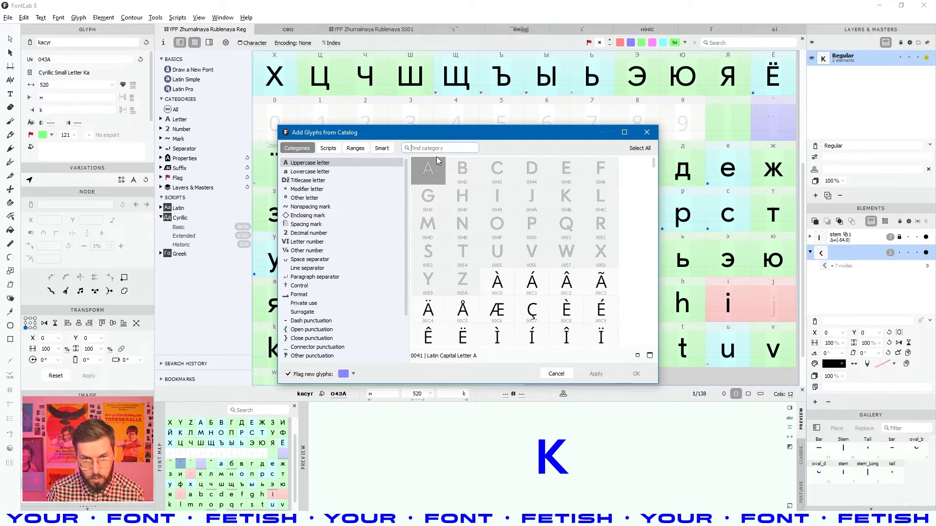
{"action": "type", "text": "dotless"}
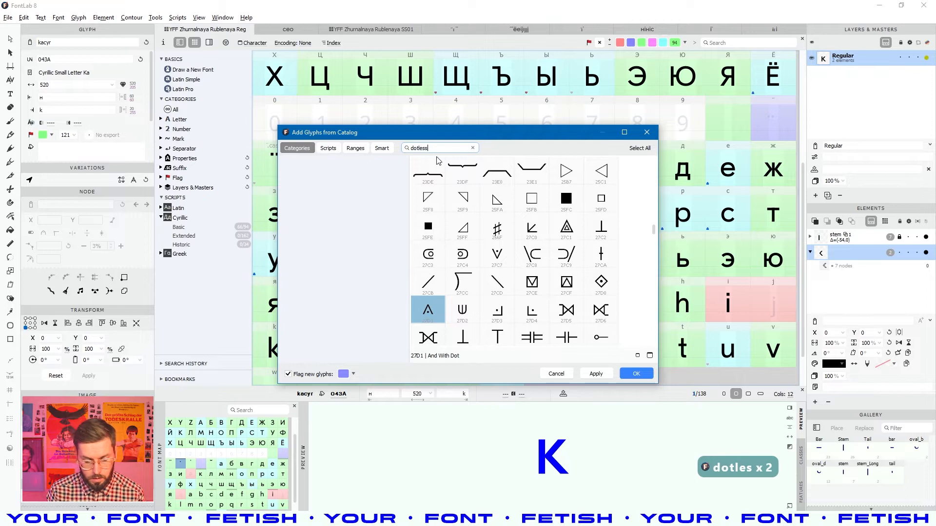
{"action": "type", "text": "i"}
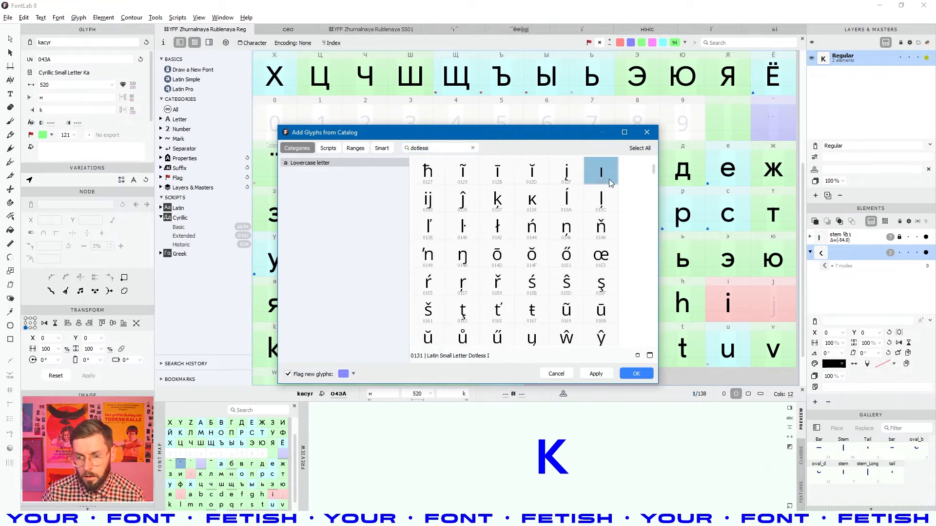
{"action": "left_click", "coordinate": [595, 373]}
- Change the search to 'dotlessj', add it too, close the catalog and open dotlessi
{"action": "left_click_drag", "start_coordinate": [472, 135], "coordinate": [409, 80]}
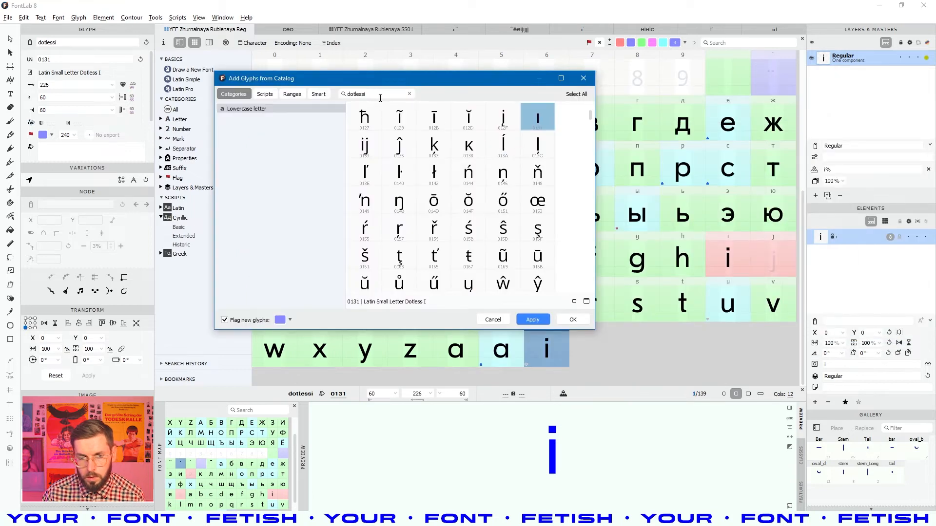
{"action": "double_click", "coordinate": [380, 96]}
{"action": "left_click", "coordinate": [378, 95]}
{"action": "key", "text": "BackSpace"}
{"action": "type", "text": "j"}
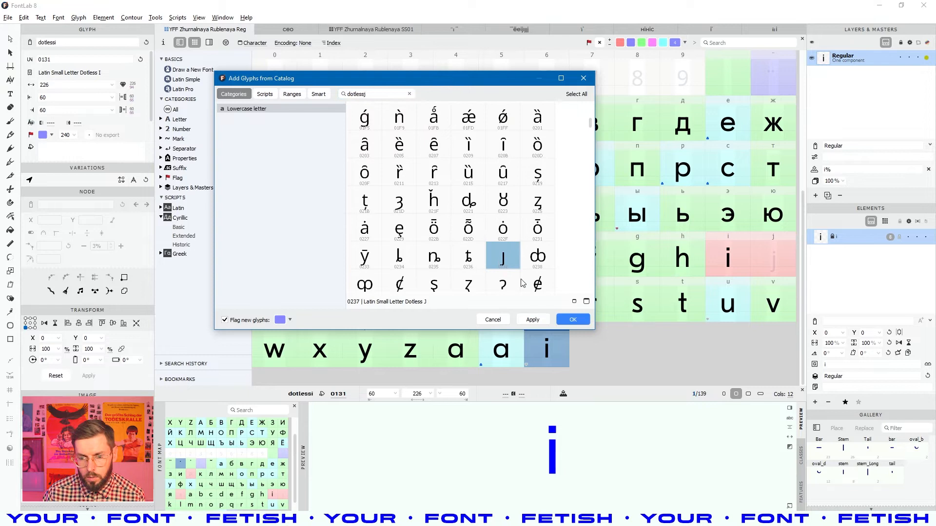
{"action": "left_click", "coordinate": [533, 320]}
{"action": "key", "text": "Escape"}
{"action": "left_click", "coordinate": [547, 350]}
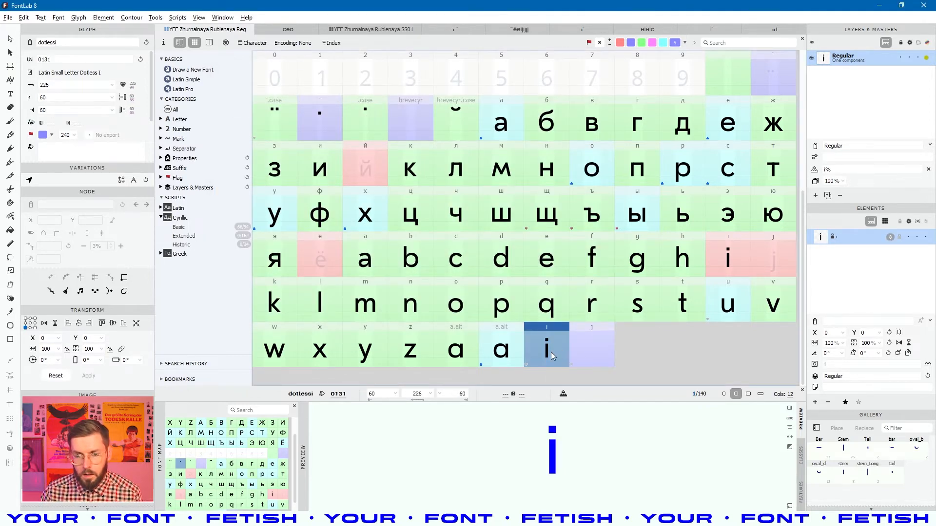
{"action": "double_click", "coordinate": [551, 352]}
- Delete dotlessi's existing component and place the stem element from the Gallery
{"action": "key", "text": "space"}
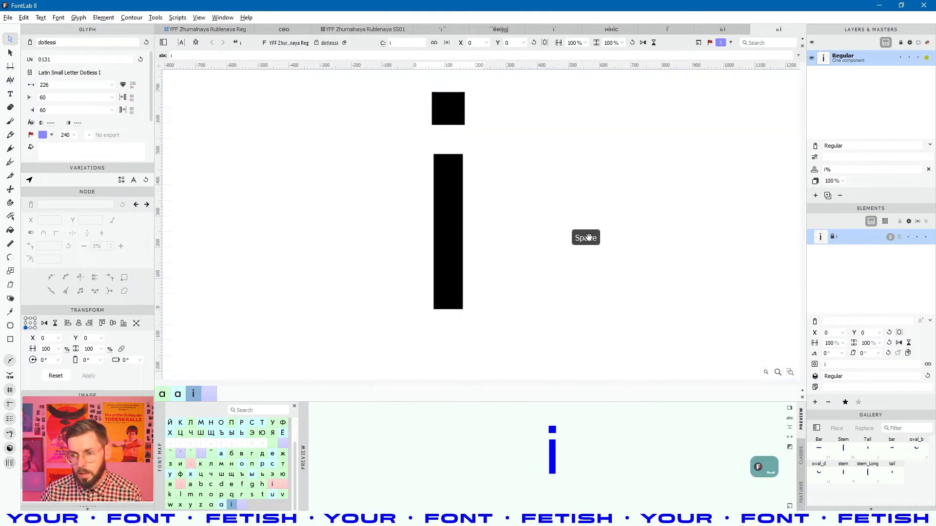
{"action": "key", "text": "Delete"}
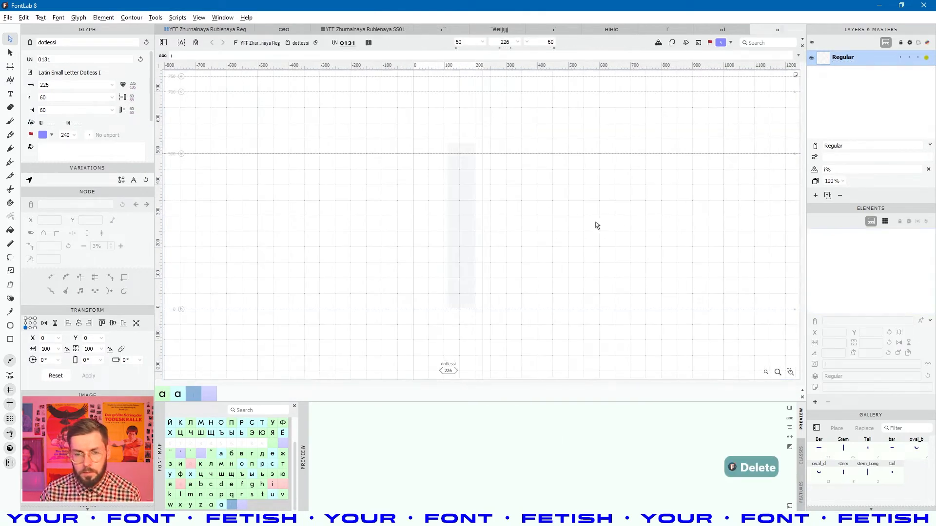
{"action": "scroll", "coordinate": [446, 257], "scroll_direction": "down", "scroll_amount": 1}
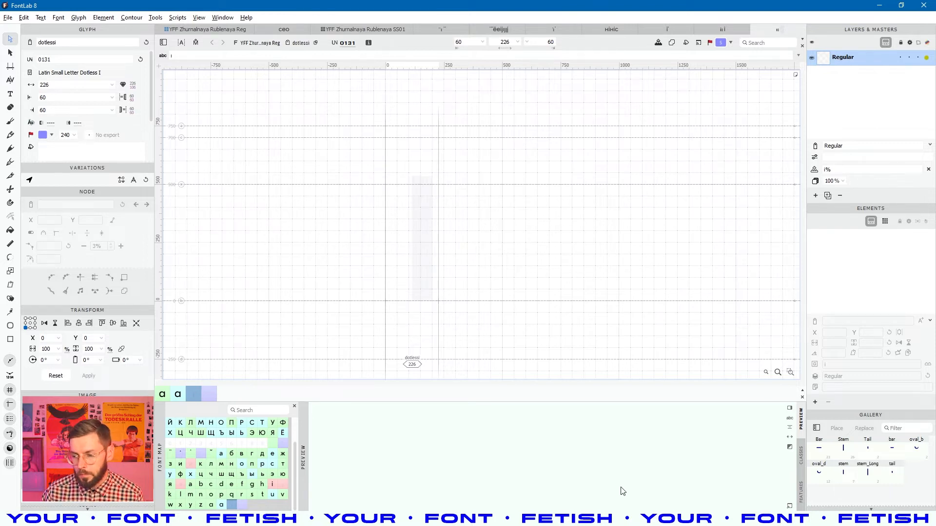
{"action": "left_click", "coordinate": [589, 519]}
{"action": "left_click", "coordinate": [590, 519]}
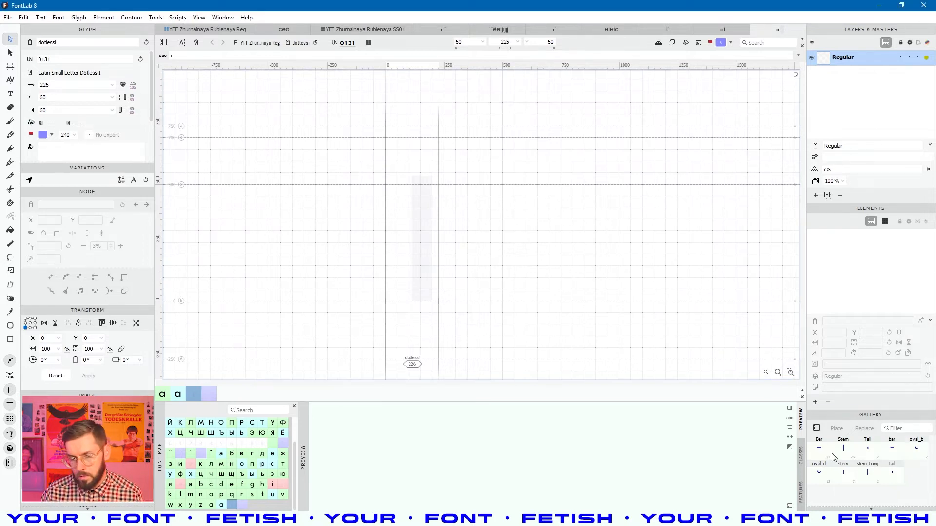
{"action": "left_click", "coordinate": [843, 472]}
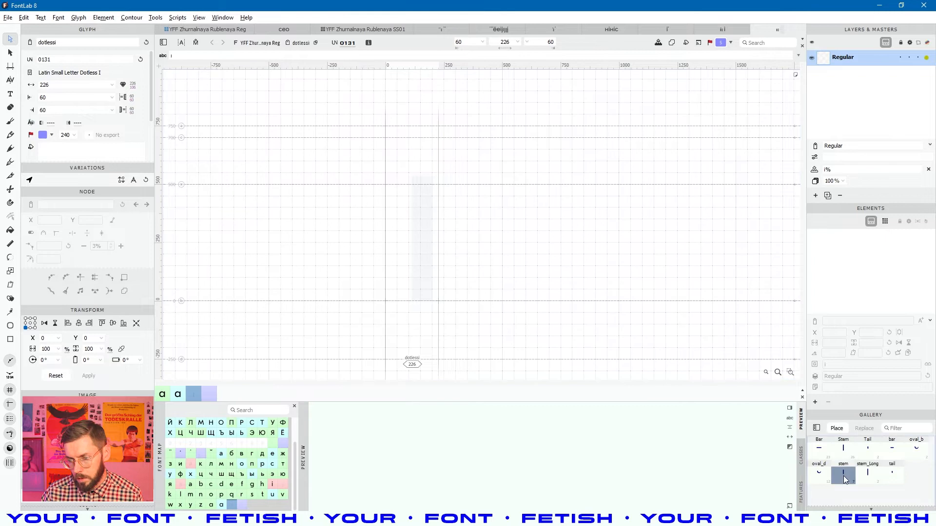
{"action": "left_click", "coordinate": [839, 430]}
{"action": "left_click", "coordinate": [423, 249]}
- Set both dotlessi sidebearings to н, giving the glyph a width of 214
{"action": "left_click", "coordinate": [54, 99]}
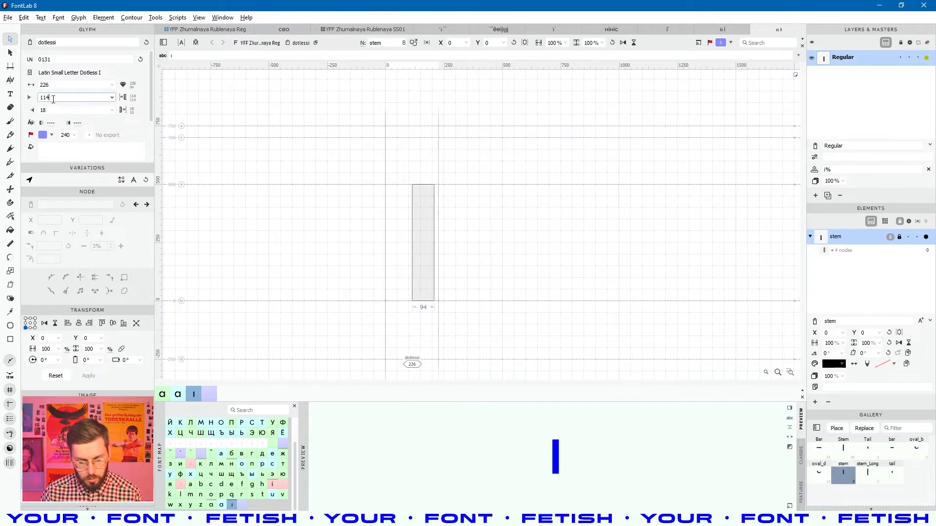
{"action": "type", "text": "y"}
{"action": "double_click", "coordinate": [58, 96]}
{"action": "type", "text": "н"}
{"action": "double_click", "coordinate": [54, 111]}
{"action": "type", "text": "н"}
{"action": "left_click", "coordinate": [312, 249]}
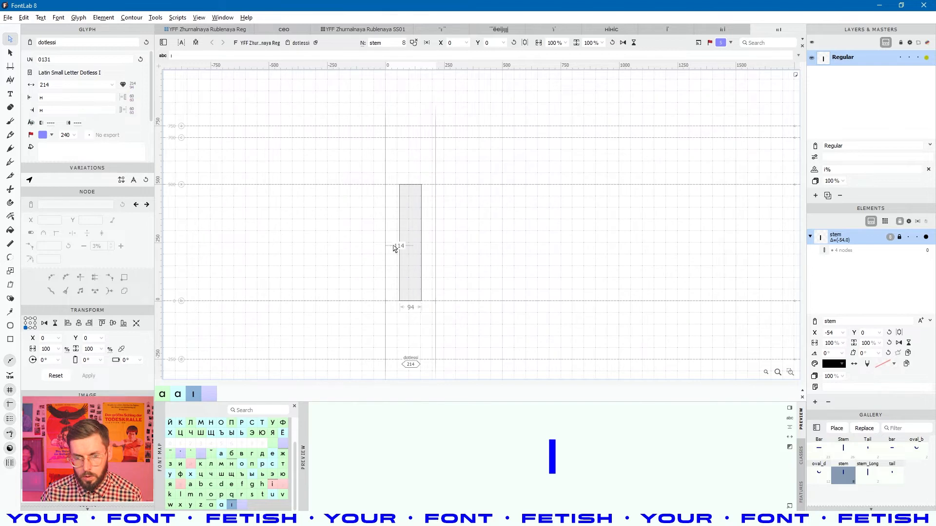
- Inspect the stem element's context menus without applying any command
{"action": "scroll", "coordinate": [395, 246], "scroll_direction": "up", "scroll_amount": 5}
{"action": "scroll", "coordinate": [508, 268], "scroll_direction": "down", "scroll_amount": 3}
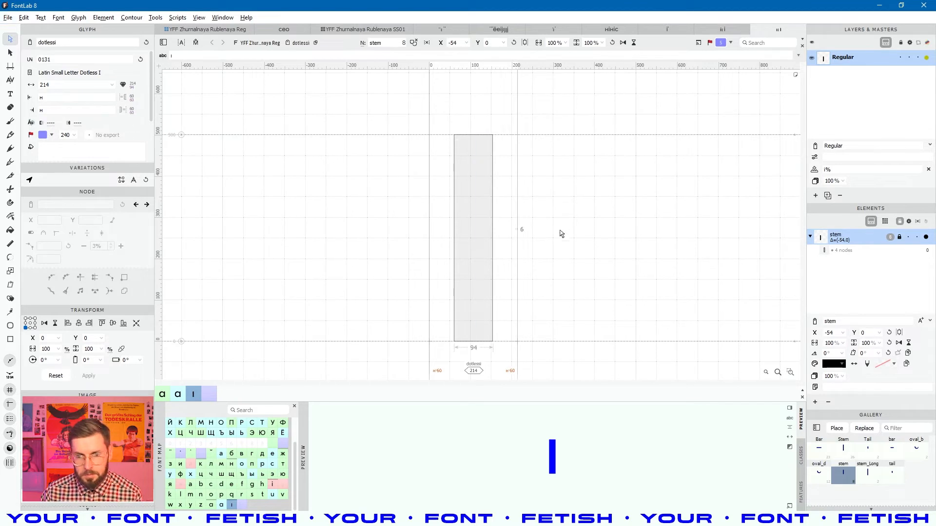
{"action": "scroll", "coordinate": [458, 239], "scroll_direction": "up", "scroll_amount": 2}
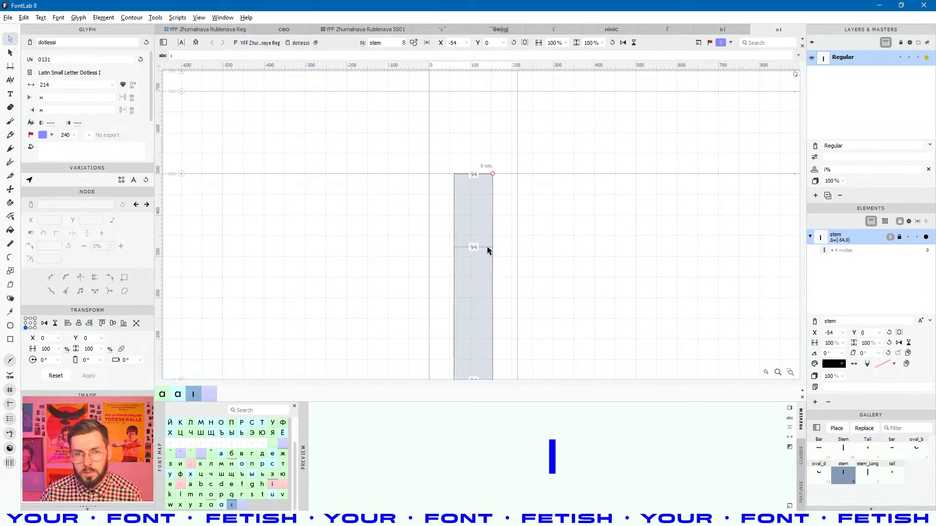
{"action": "scroll", "coordinate": [474, 211], "scroll_direction": "up", "scroll_amount": 1}
{"action": "right_click", "coordinate": [479, 163]}
{"action": "left_click", "coordinate": [473, 236]}
{"action": "right_click", "coordinate": [460, 199]}
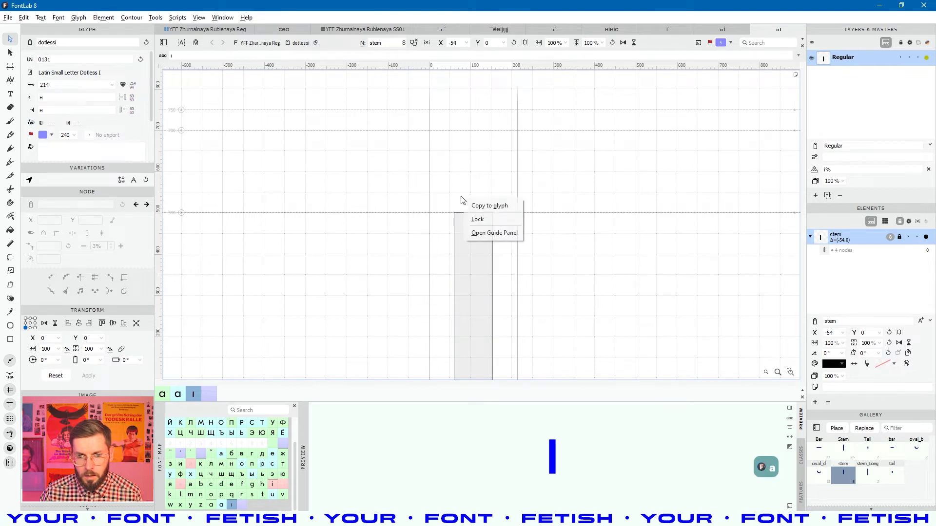
{"action": "left_click", "coordinate": [456, 185]}
{"action": "right_click", "coordinate": [454, 184]}
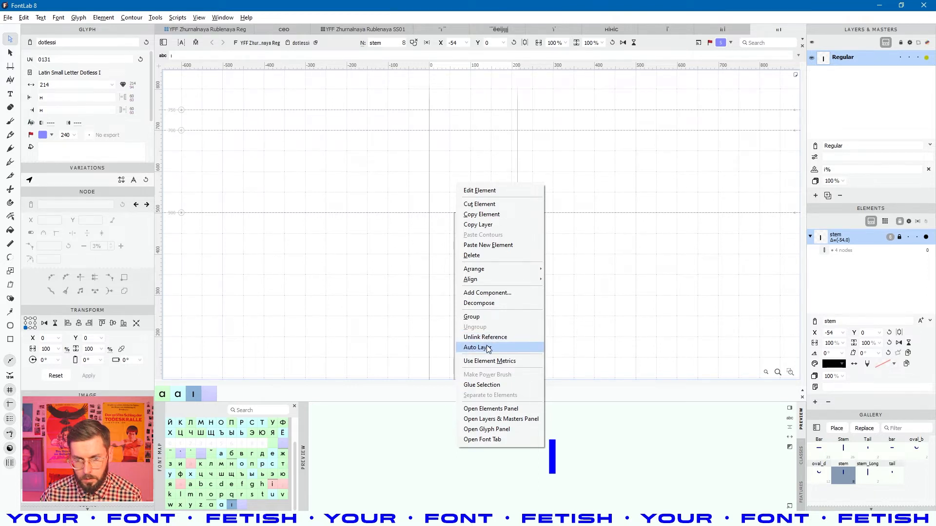
{"action": "left_click", "coordinate": [661, 276]}
{"action": "right_click", "coordinate": [623, 263]}
{"action": "left_click", "coordinate": [476, 179]}
{"action": "right_click", "coordinate": [457, 157]}
{"action": "left_click", "coordinate": [377, 149]}
{"action": "right_click", "coordinate": [400, 169]}
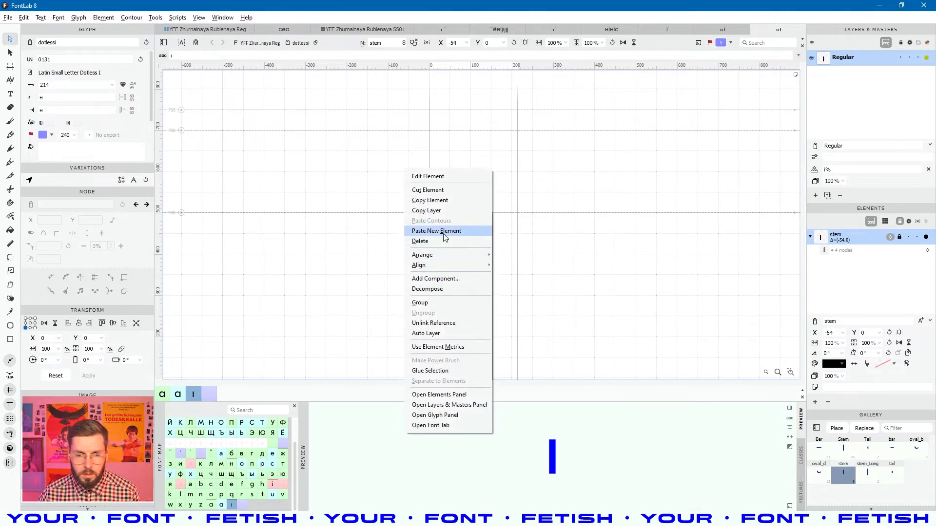
{"action": "left_click", "coordinate": [730, 151]}
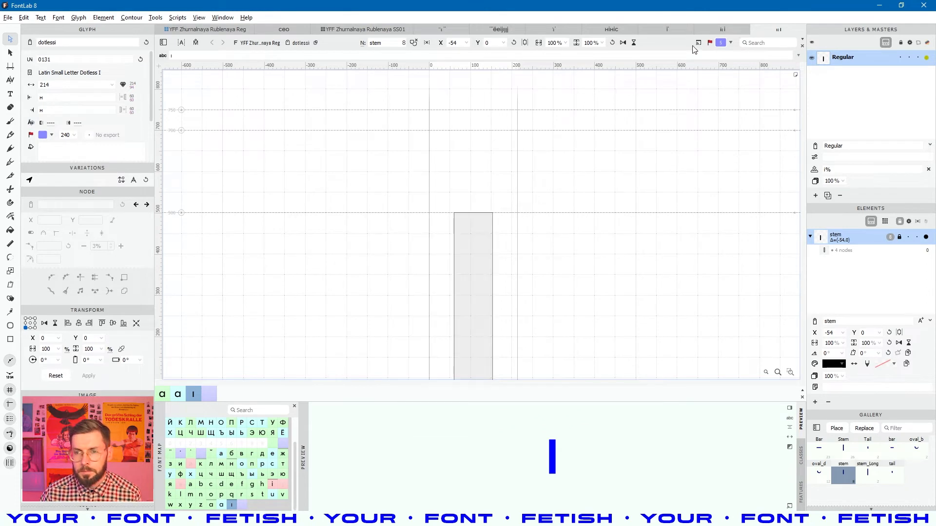
{"action": "left_click", "coordinate": [727, 26]}
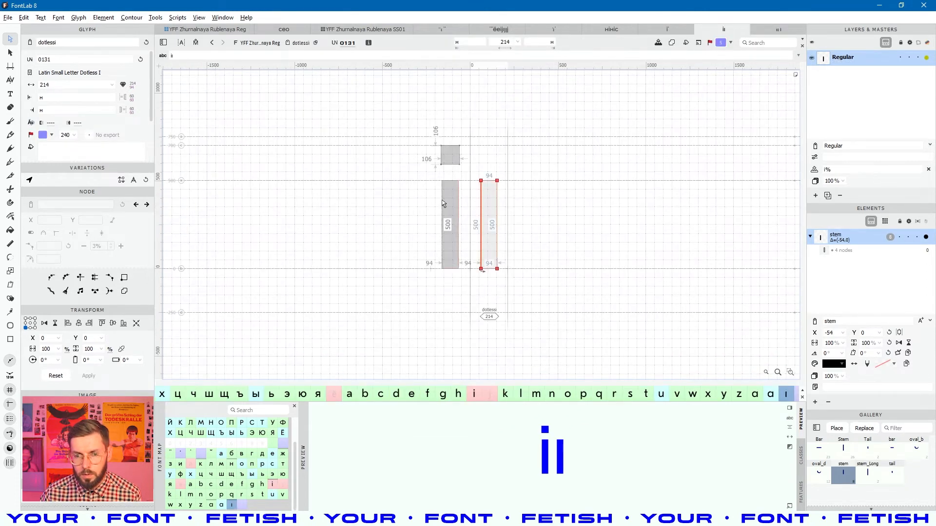
- Cut and re-paste the dot accent's anchor, removing the duplicate pasted copy
{"action": "scroll", "coordinate": [449, 195], "scroll_direction": "up", "scroll_amount": 3}
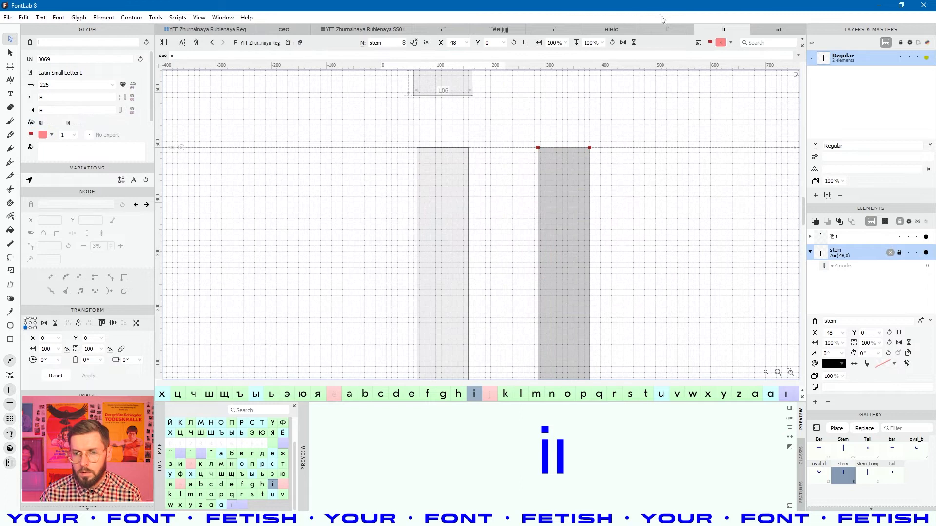
{"action": "left_click", "coordinate": [669, 31]}
{"action": "left_click", "coordinate": [492, 148]}
{"action": "key", "text": "ctrl+c"}
{"action": "key", "text": "ctrl+x"}
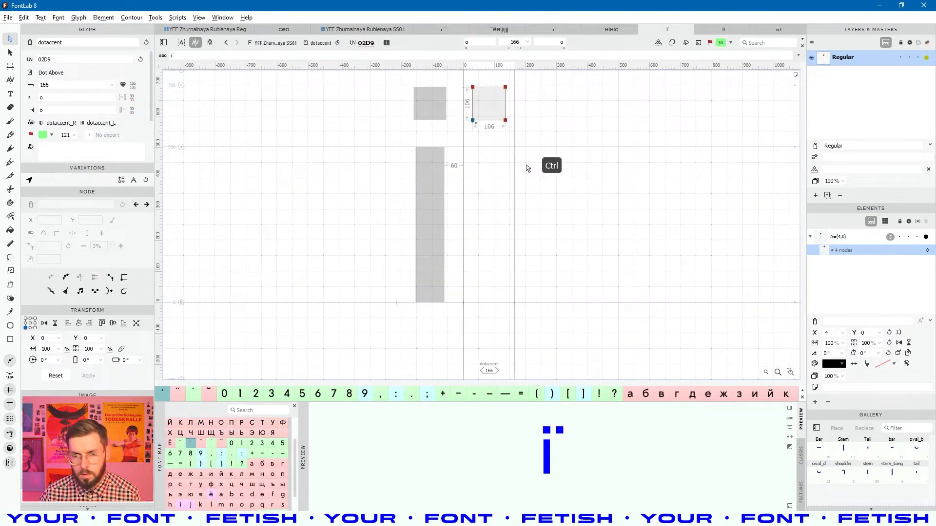
{"action": "key", "text": "ctrl+v"}
{"action": "scroll", "coordinate": [506, 156], "scroll_direction": "up", "scroll_amount": 2}
{"action": "scroll", "coordinate": [506, 157], "scroll_direction": "up", "scroll_amount": 1}
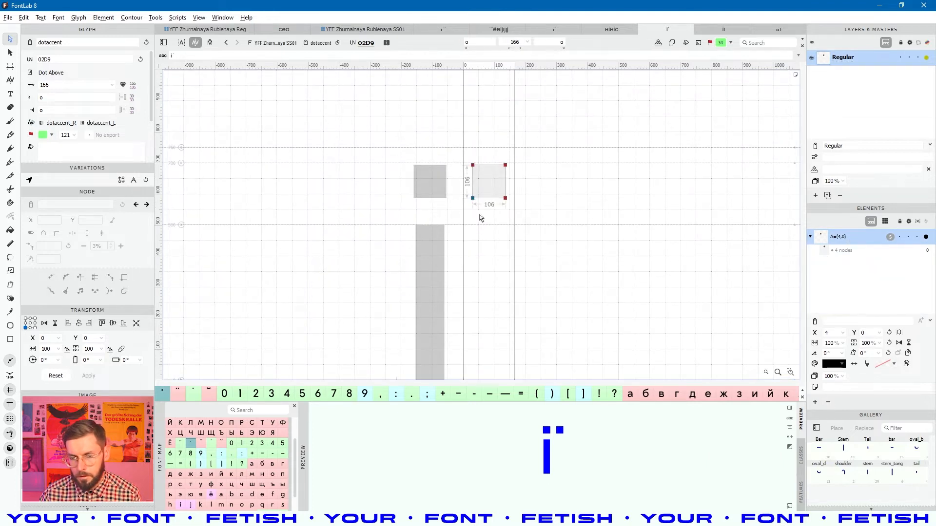
{"action": "key", "text": "ctrl+v"}
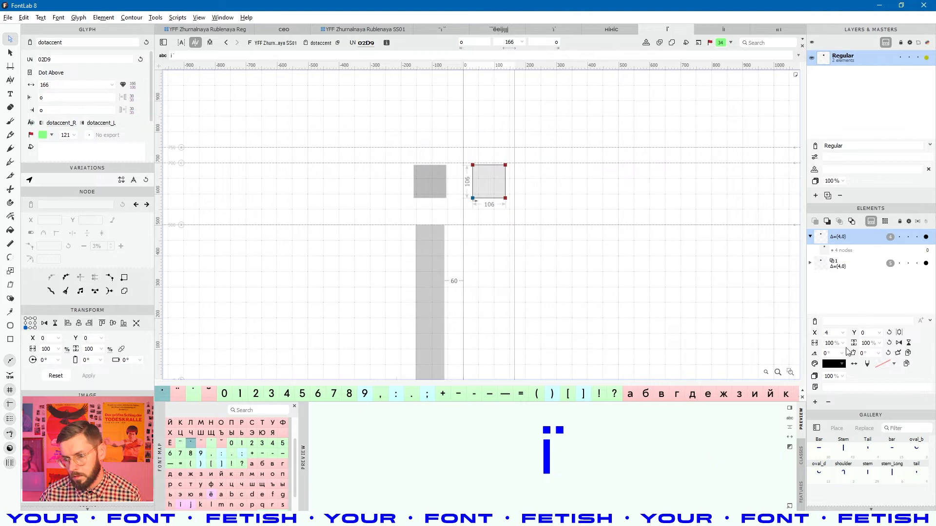
{"action": "left_click", "coordinate": [827, 402]}
{"action": "left_click", "coordinate": [553, 42]}
- Copy dotaccentcomb's _top anchor and paste it into the dotlessi glyph
{"action": "left_click", "coordinate": [554, 30]}
{"action": "left_click", "coordinate": [452, 205]}
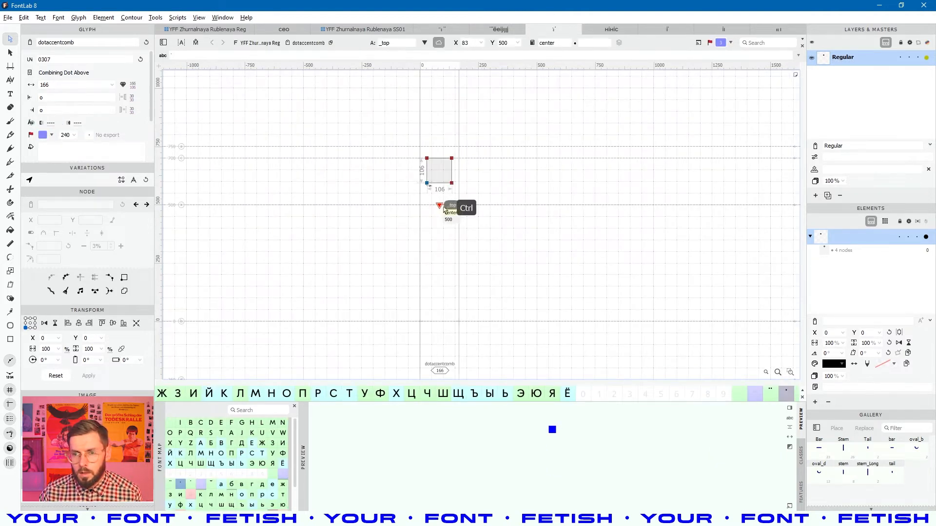
{"action": "key", "text": "ctrl+c"}
{"action": "left_click", "coordinate": [724, 29]}
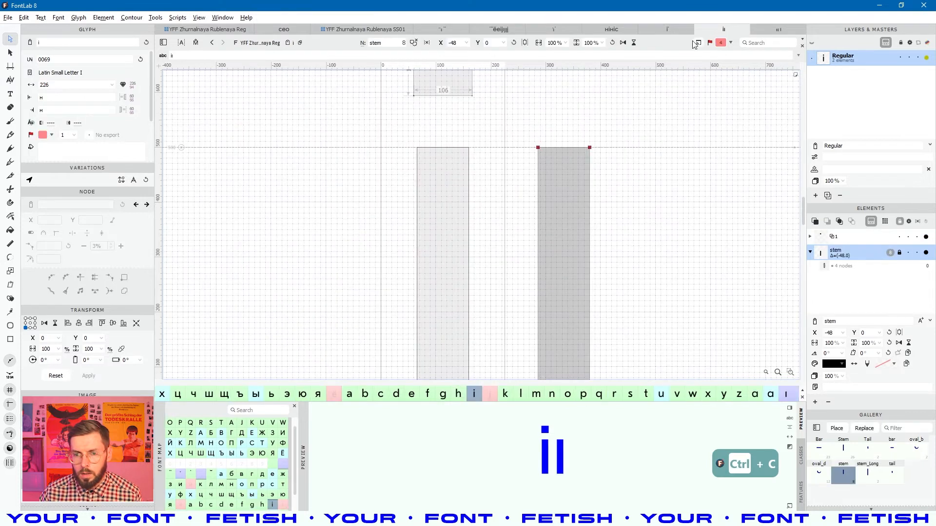
{"action": "left_click", "coordinate": [574, 140]}
{"action": "key", "text": "ctrl+v"}
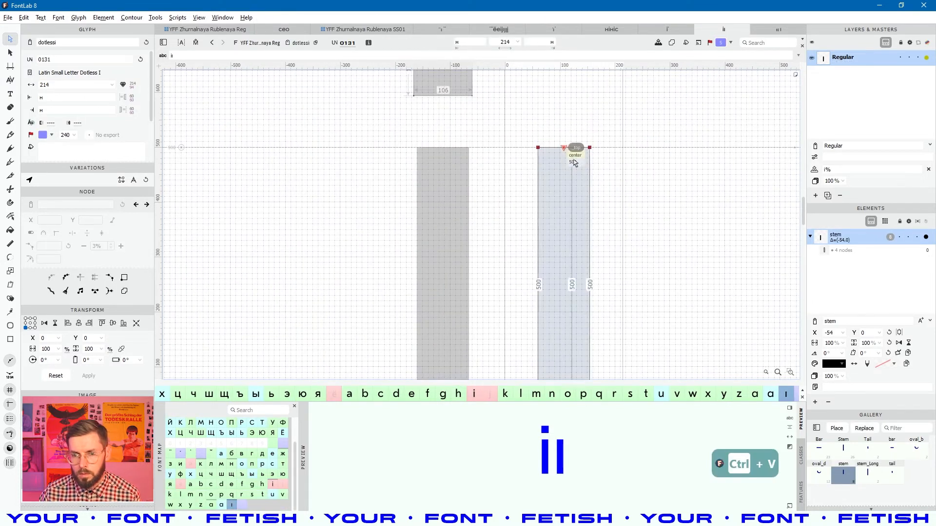
{"action": "left_click_drag", "start_coordinate": [574, 154], "coordinate": [492, 204]}
{"action": "left_click", "coordinate": [494, 199]}
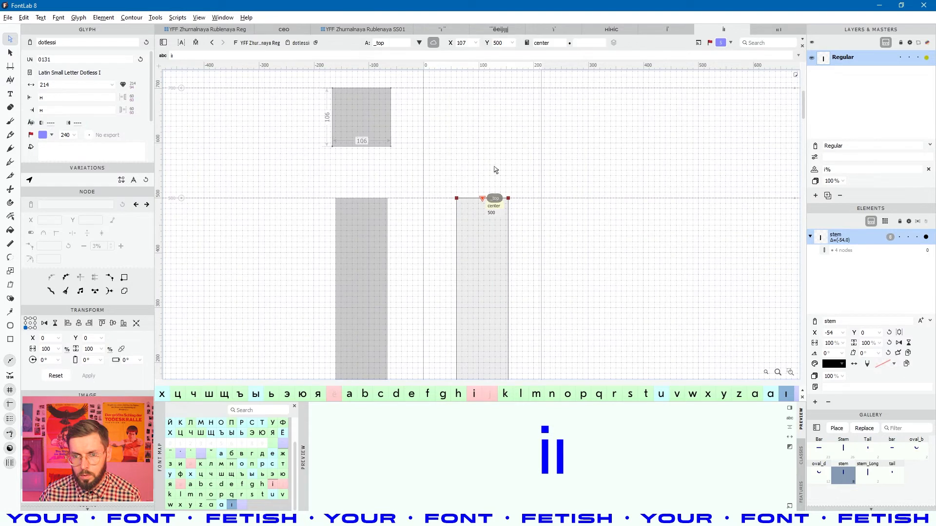
- Rename the pasted anchor from _top to top, centred over the stem at 107, 500
{"action": "left_click", "coordinate": [375, 43]}
{"action": "key", "text": "Delete"}
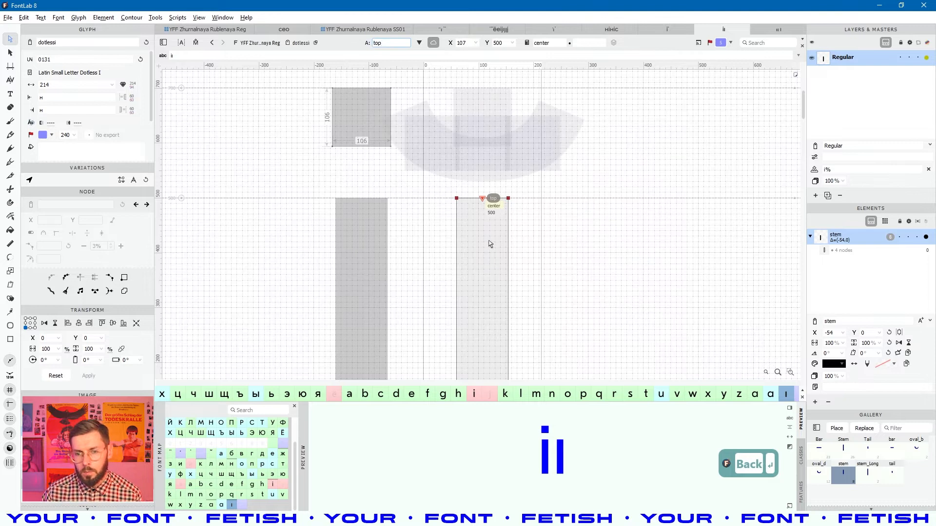
{"action": "left_click", "coordinate": [487, 90]}
{"action": "left_click", "coordinate": [483, 197]}
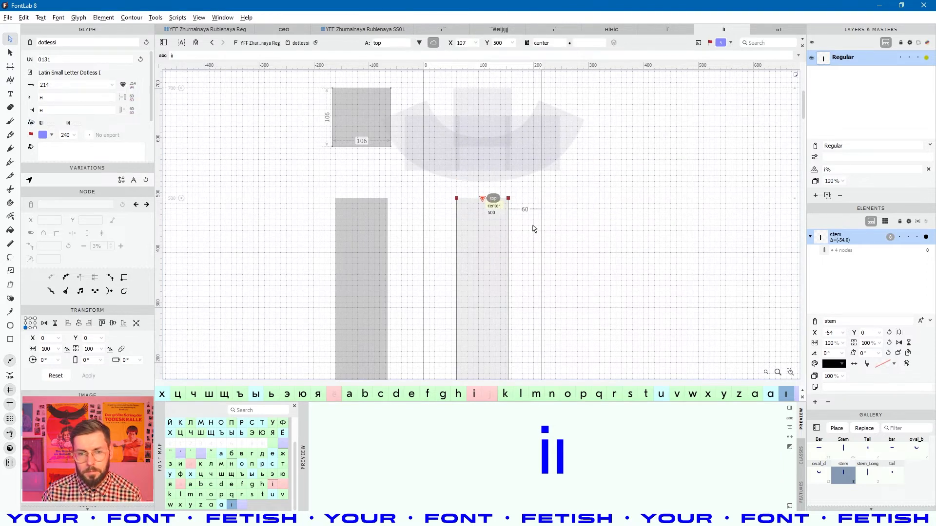
{"action": "left_click", "coordinate": [534, 229]}
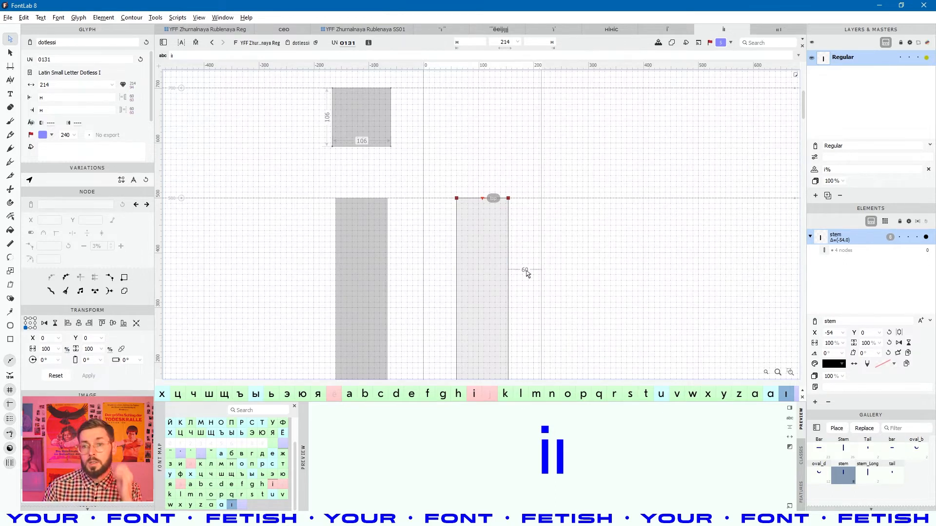
- Return to the Regular font's glyph grid, briefly filter it to letters only, then show all glyphs again
{"action": "left_click", "coordinate": [201, 19]}
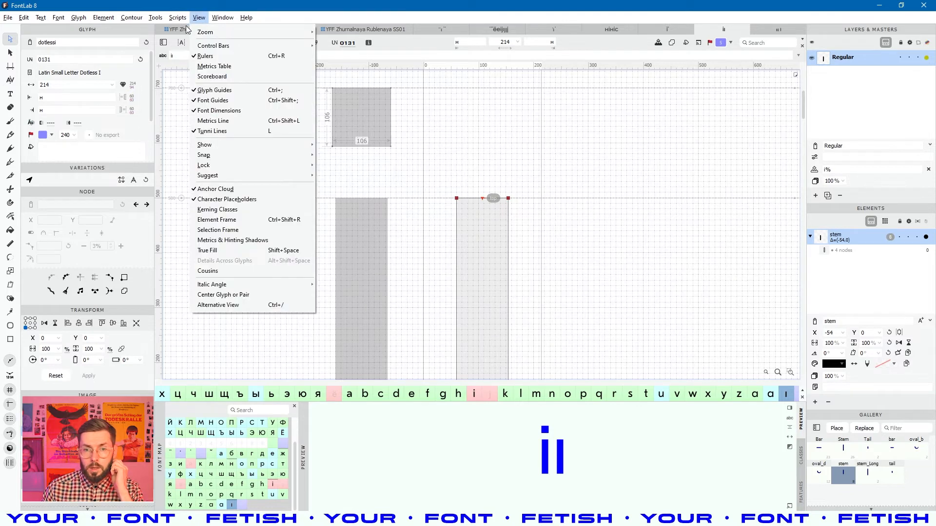
{"action": "left_click", "coordinate": [187, 29]}
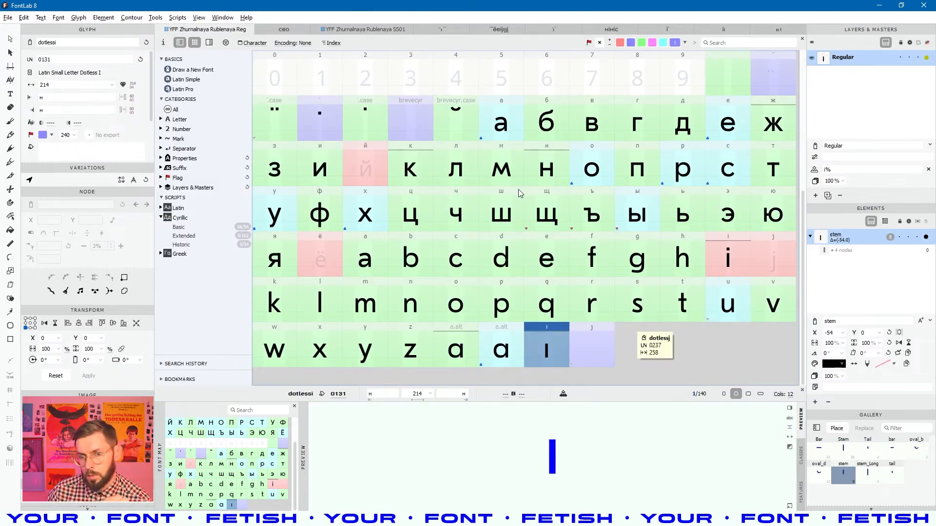
{"action": "left_click", "coordinate": [457, 115]}
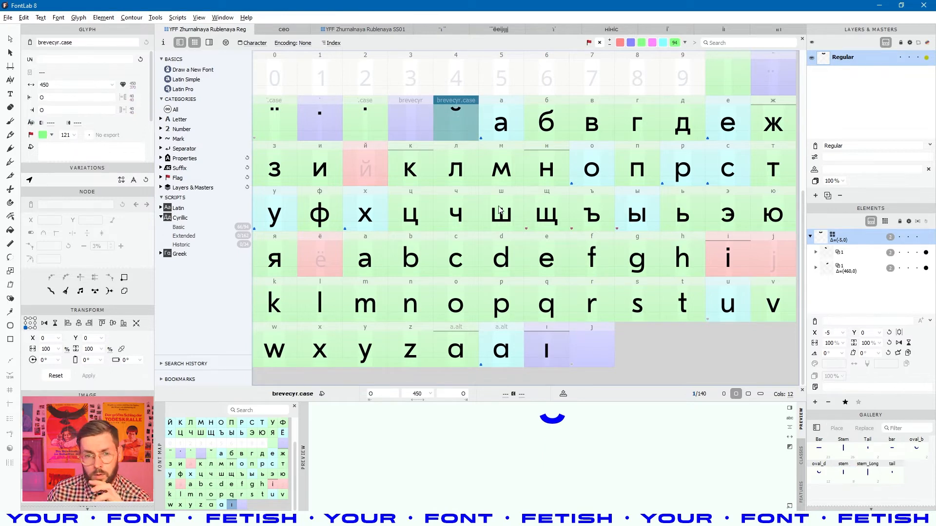
{"action": "left_click", "coordinate": [245, 118]}
{"action": "scroll", "coordinate": [526, 265], "scroll_direction": "up", "scroll_amount": 2}
{"action": "scroll", "coordinate": [526, 264], "scroll_direction": "down", "scroll_amount": 2}
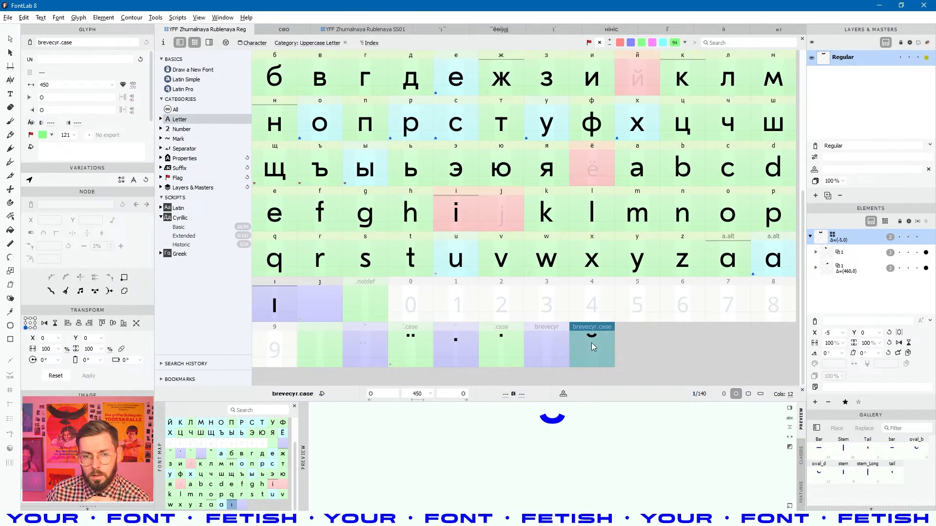
{"action": "scroll", "coordinate": [592, 343], "scroll_direction": "up", "scroll_amount": 5}
{"action": "scroll", "coordinate": [402, 208], "scroll_direction": "down", "scroll_amount": 4}
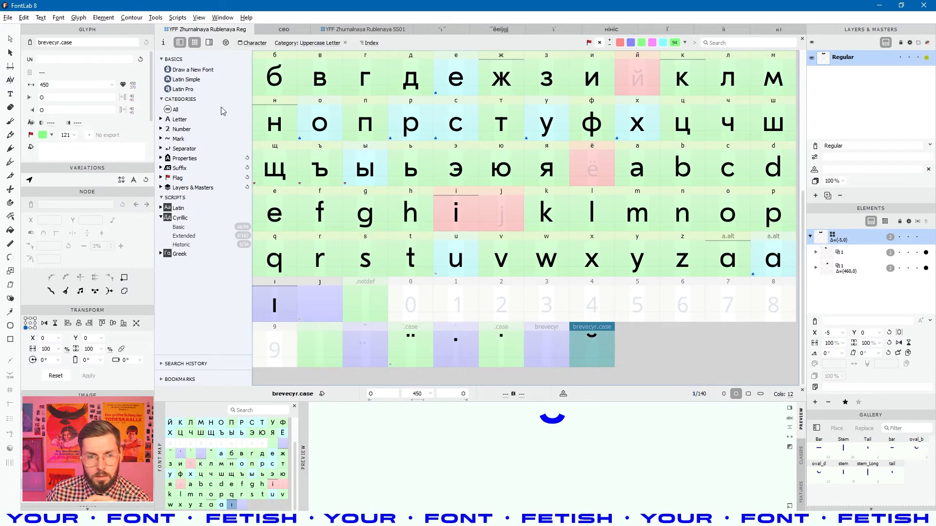
{"action": "left_click", "coordinate": [176, 110]}
- Find dotaccentcomb in the grid and open it to inspect its _top anchor
{"action": "scroll", "coordinate": [385, 165], "scroll_direction": "down", "scroll_amount": 4}
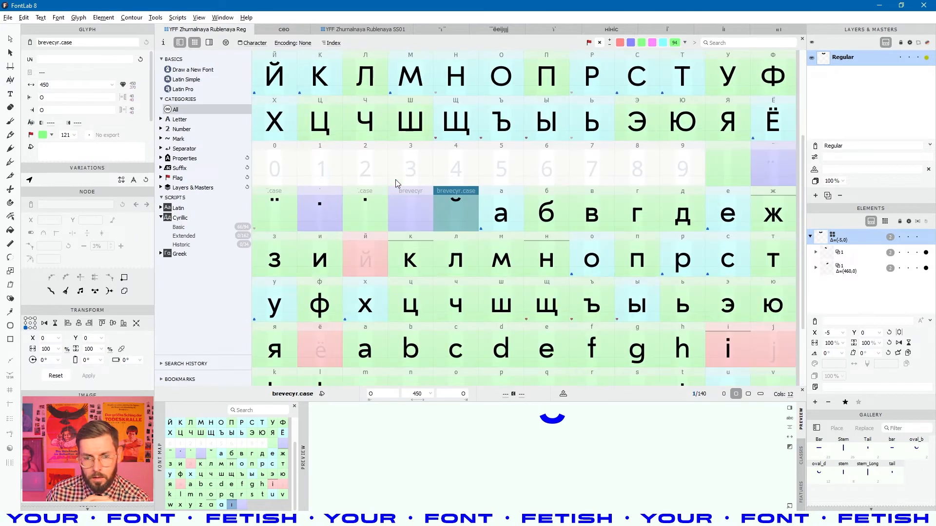
{"action": "left_click", "coordinate": [400, 212]}
{"action": "left_click", "coordinate": [283, 167]}
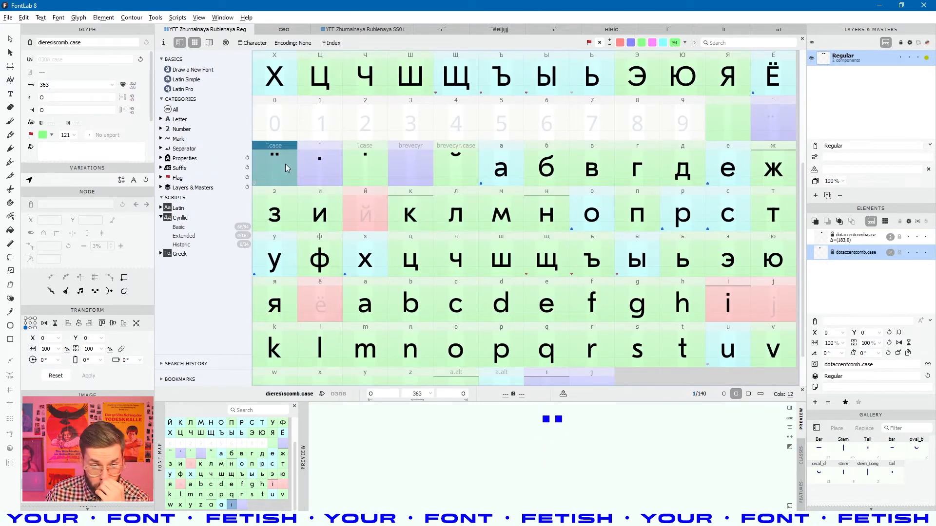
{"action": "scroll", "coordinate": [312, 193], "scroll_direction": "down", "scroll_amount": 1}
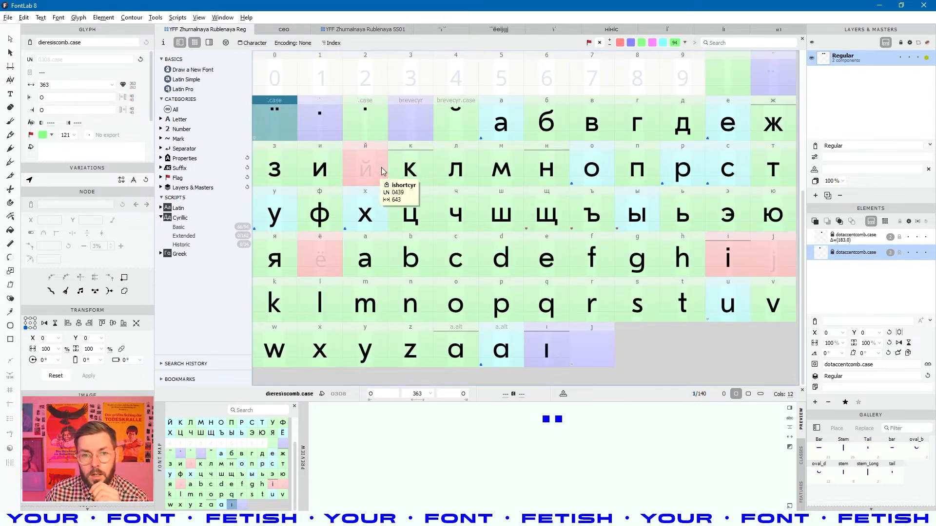
{"action": "left_click", "coordinate": [321, 123]}
{"action": "double_click", "coordinate": [321, 123]}
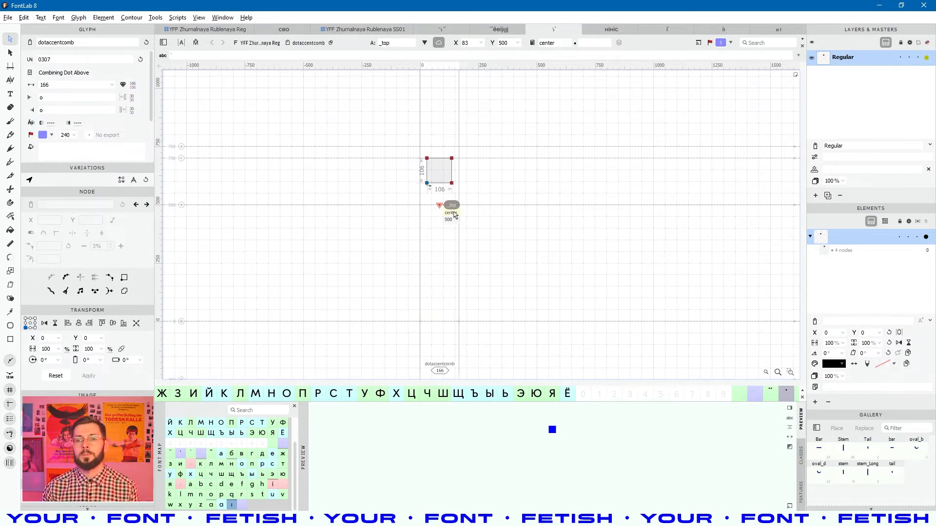
- Go back to the glyph grid and select the lowercase i
{"action": "left_click", "coordinate": [224, 30]}
{"action": "left_click", "coordinate": [514, 267]}
{"action": "left_click", "coordinate": [729, 264]}
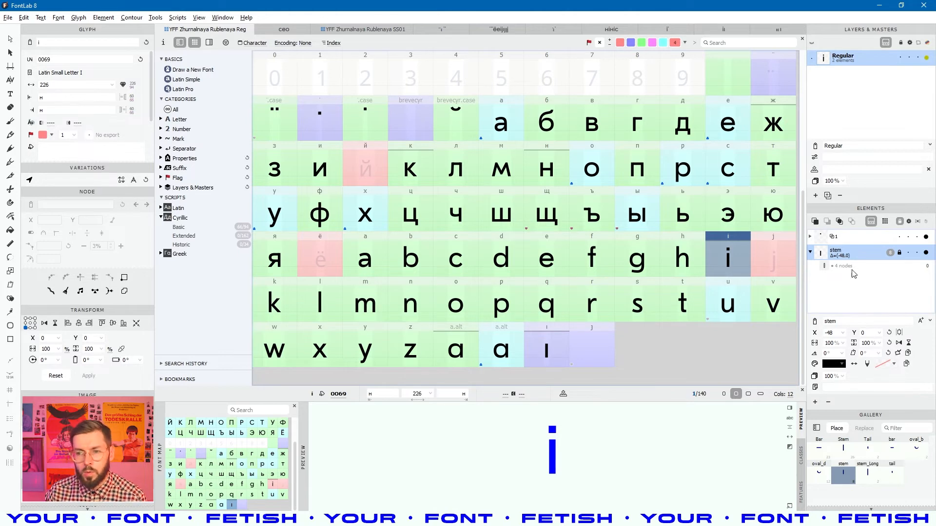
- Turn on Auto layer for the i's Regular layer and inspect its stem and dot elements
{"action": "left_click", "coordinate": [814, 170]}
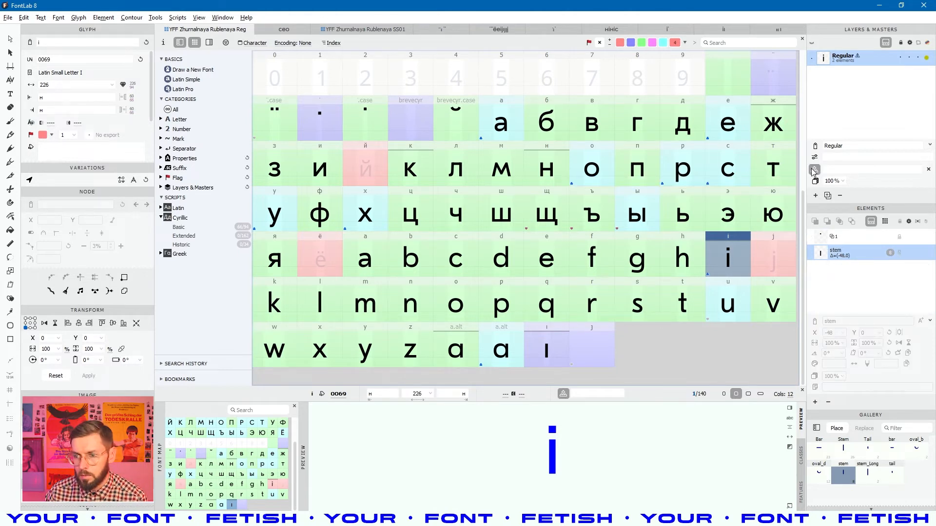
{"action": "double_click", "coordinate": [748, 261]}
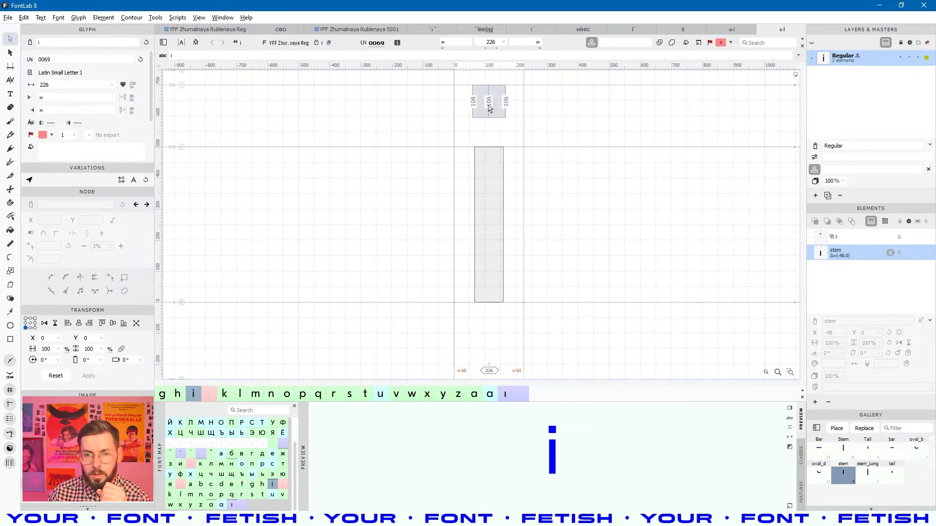
{"action": "scroll", "coordinate": [481, 152], "scroll_direction": "up", "scroll_amount": 1}
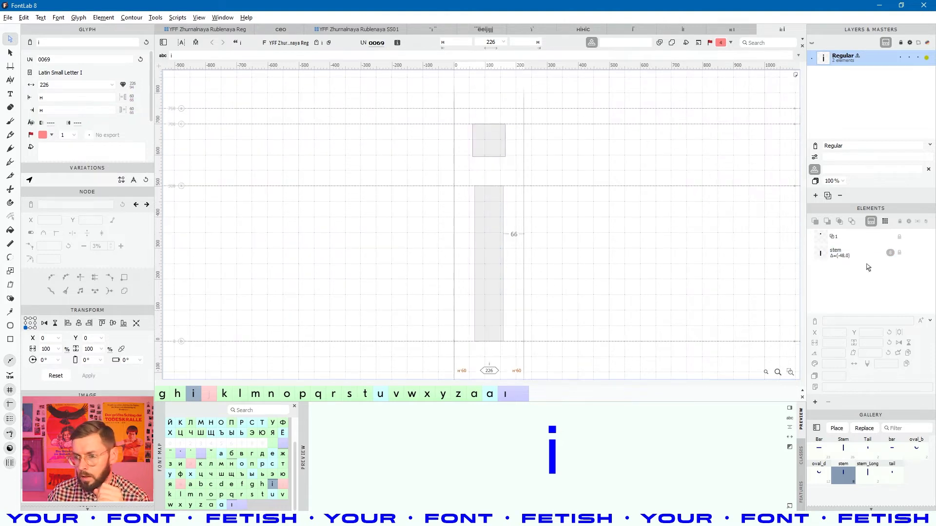
{"action": "left_click", "coordinate": [890, 237]}
{"action": "left_click", "coordinate": [882, 257]}
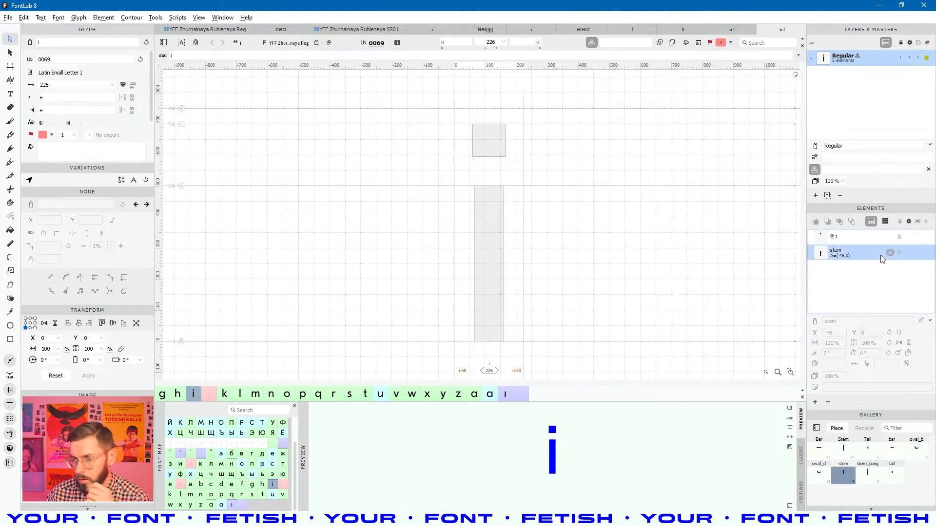
{"action": "left_click", "coordinate": [814, 170]}
{"action": "left_click", "coordinate": [833, 169]}
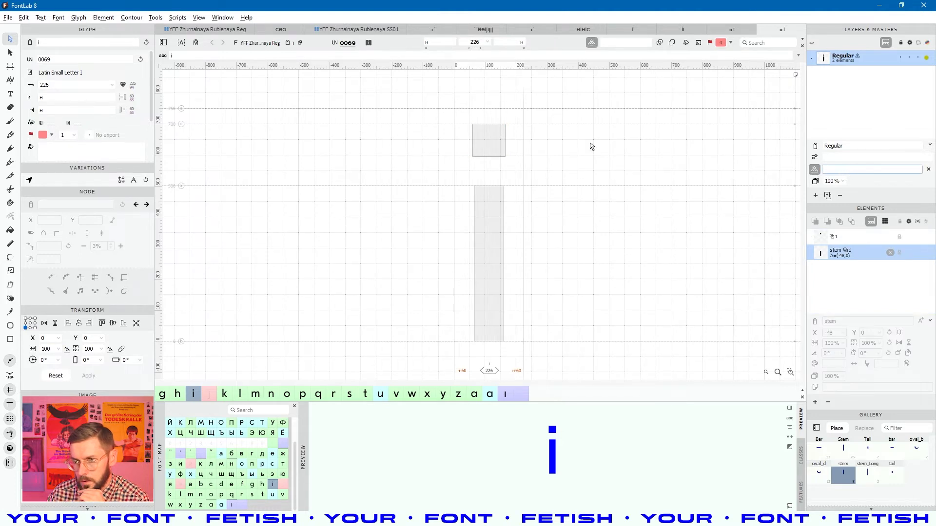
{"action": "left_click", "coordinate": [733, 100]}
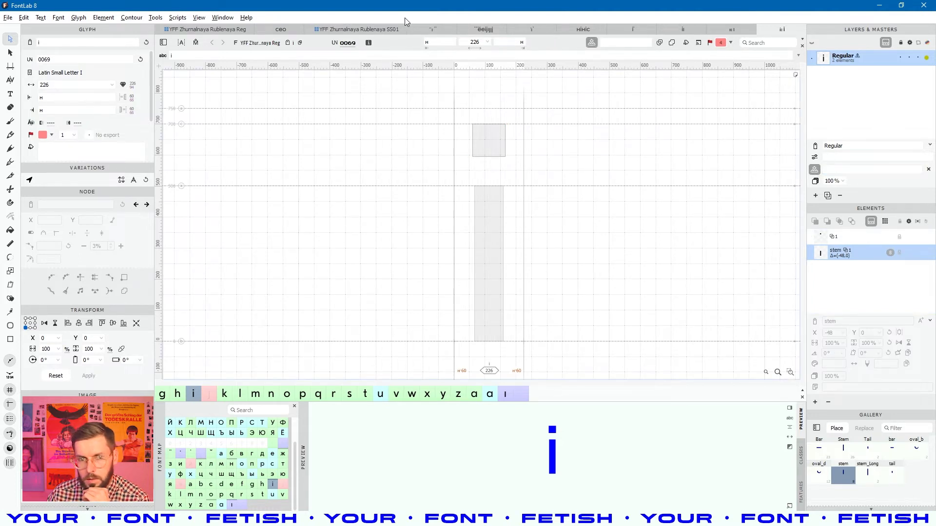
- Back in the glyph grid, reselect i, re-enable Auto layer, and clear its recipe field
{"action": "left_click", "coordinate": [217, 31]}
{"action": "left_click", "coordinate": [502, 251]}
{"action": "left_click", "coordinate": [723, 241]}
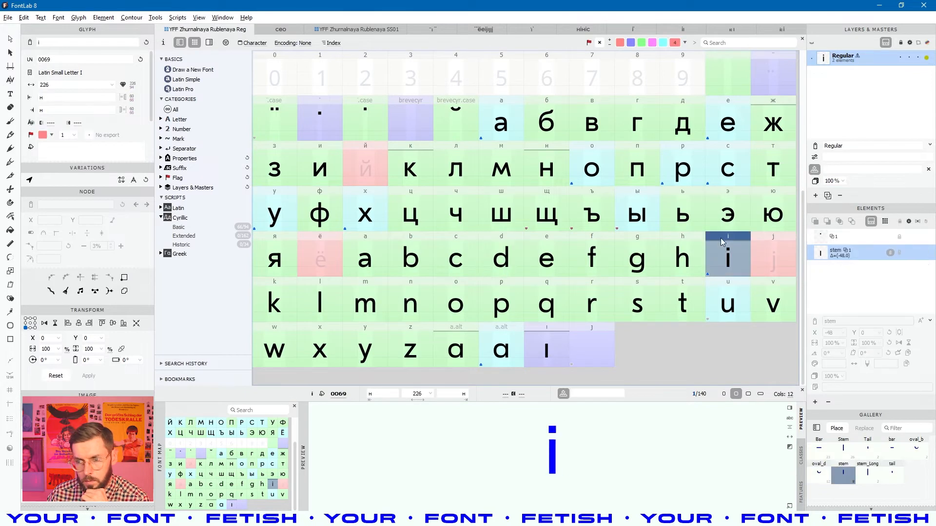
{"action": "left_click", "coordinate": [814, 170]}
{"action": "left_click", "coordinate": [816, 171]}
{"action": "left_click", "coordinate": [838, 169]}
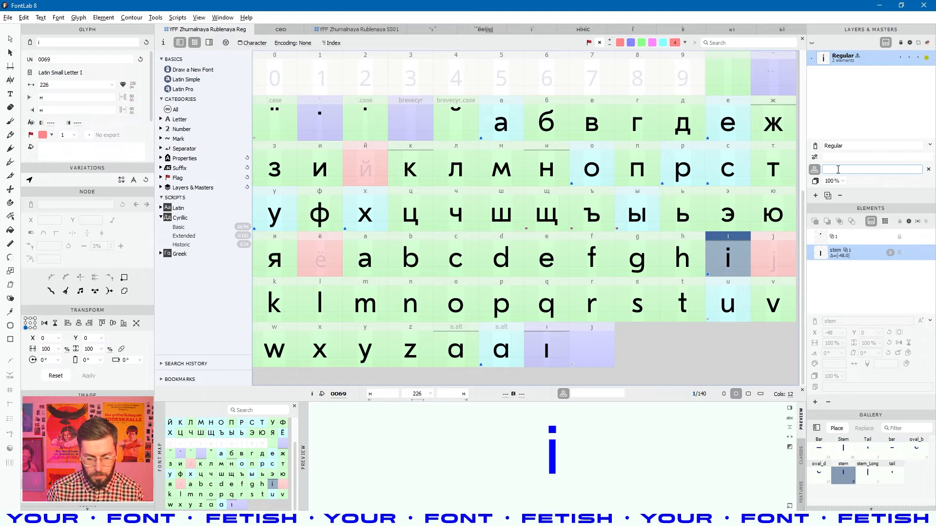
{"action": "key", "text": "BackSpace"}
{"action": "key", "text": "BackSpace"}
{"action": "key", "text": "BackSpace"}
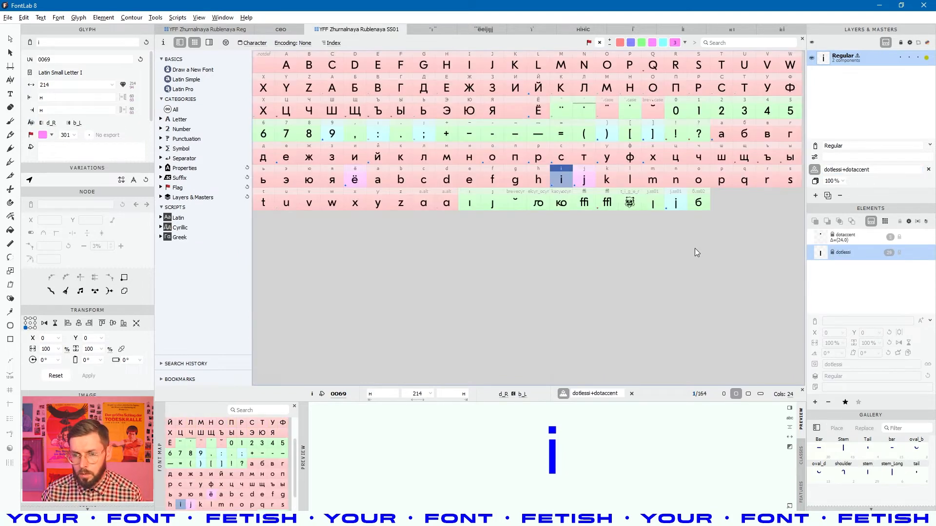
- Compare with how the SS01 font builds i, then enter 'dotlessi+' in the Regular i's recipe
{"action": "left_click", "coordinate": [354, 29]}
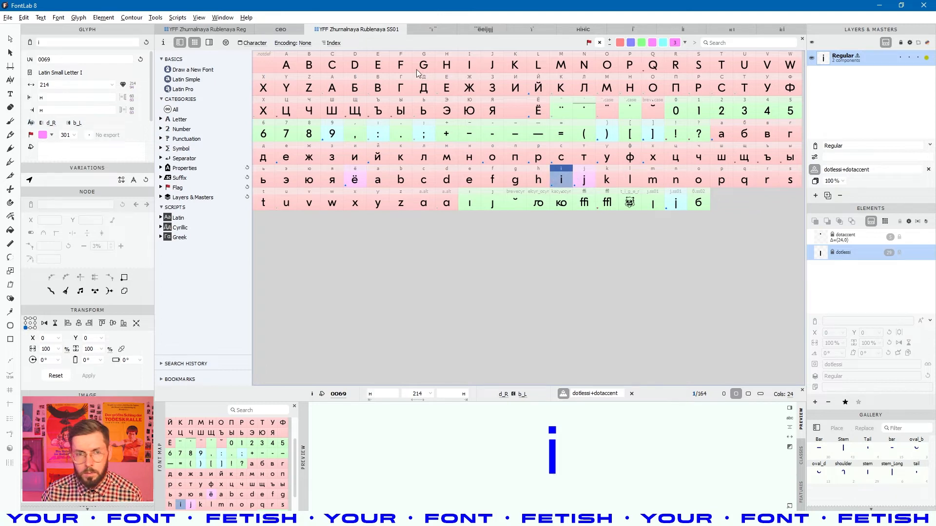
{"action": "left_click", "coordinate": [207, 30]}
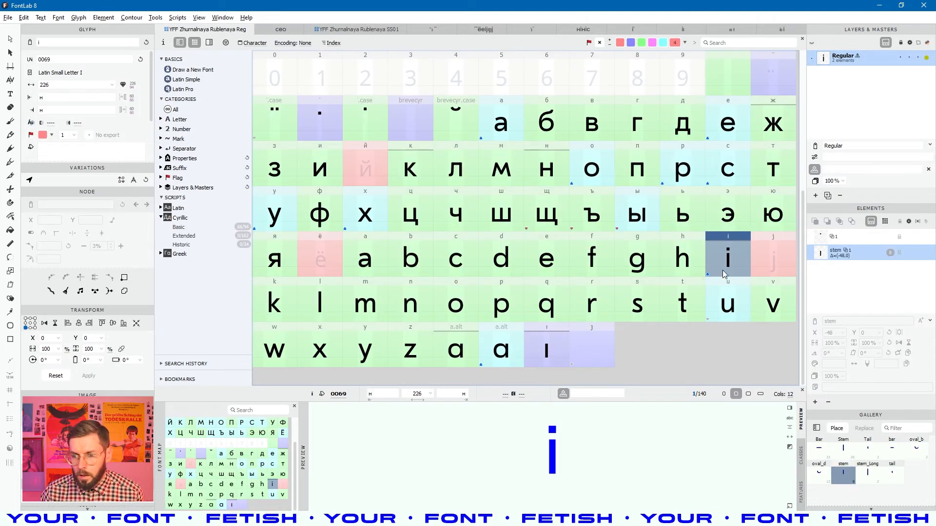
{"action": "left_click", "coordinate": [825, 169]}
{"action": "type", "text": "d"}
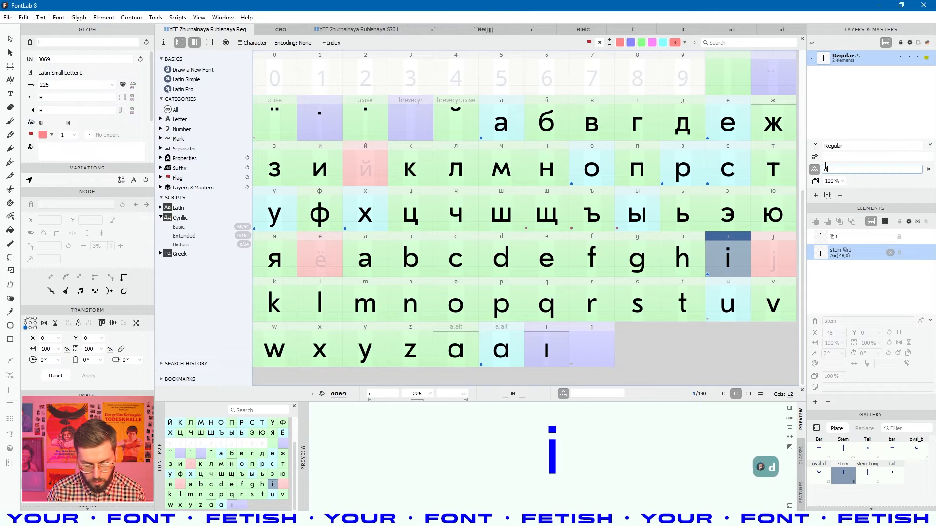
{"action": "type", "text": "otless"}
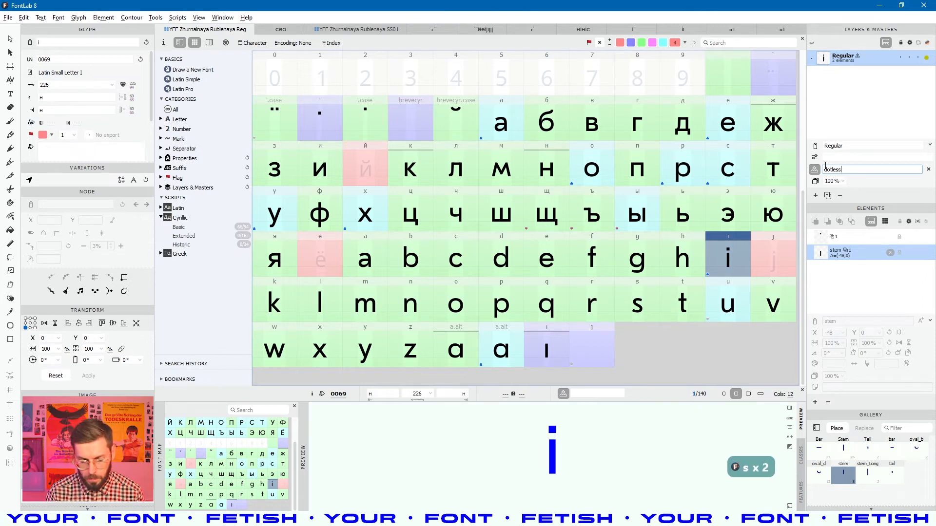
{"action": "type", "text": "i+"}
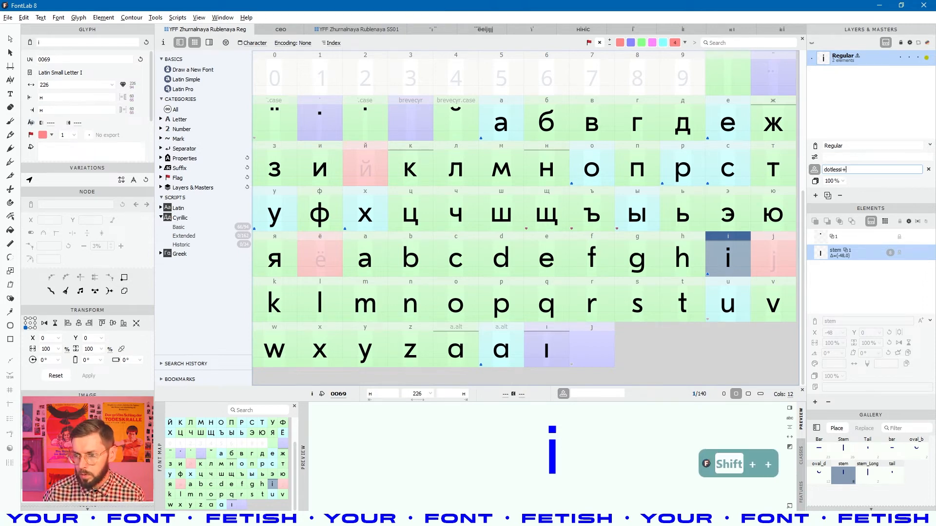
- Complete the recipe as dotlessi+dotaccentcomb, apply it, and open the rebuilt i
{"action": "left_click", "coordinate": [309, 118]}
{"action": "key", "text": "ctrl+c"}
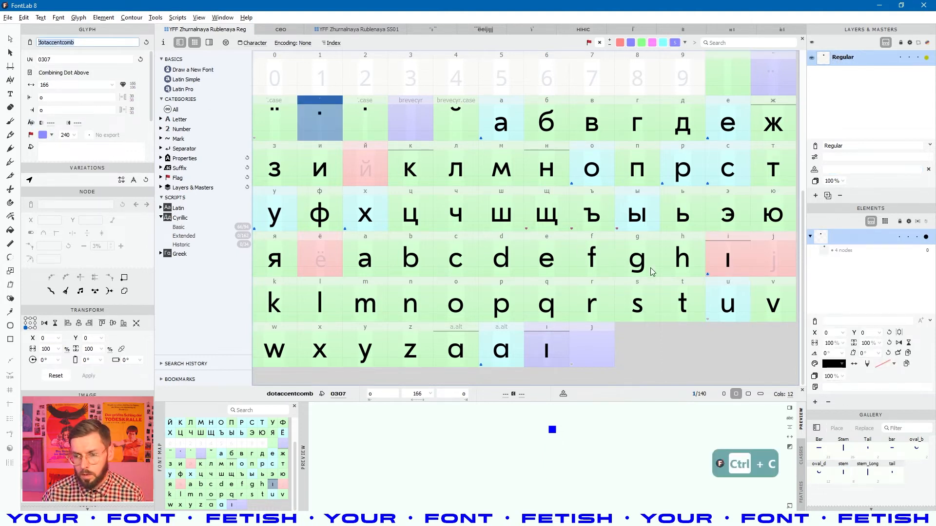
{"action": "left_click", "coordinate": [703, 261]}
{"action": "left_click", "coordinate": [712, 262]}
{"action": "left_click", "coordinate": [859, 169]}
{"action": "key", "text": "ctrl+v"}
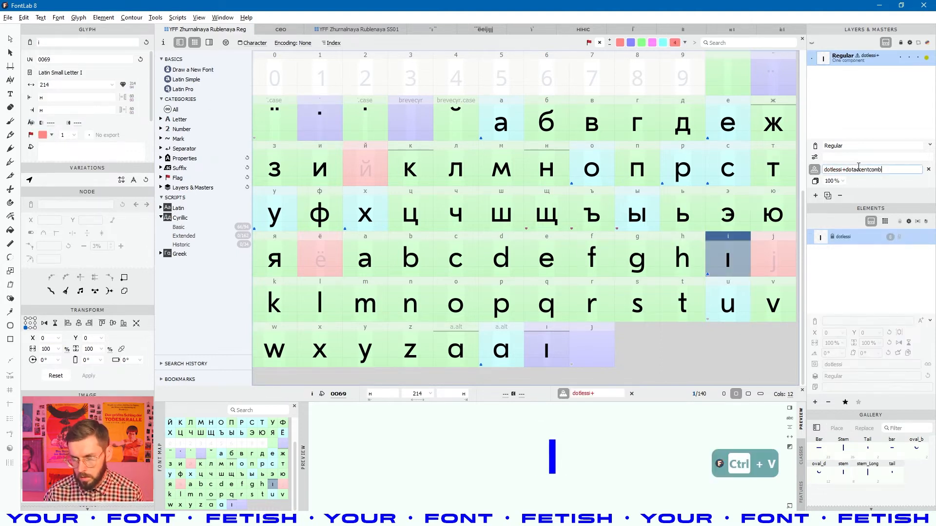
{"action": "key", "text": "Return"}
{"action": "left_click", "coordinate": [729, 285]}
{"action": "double_click", "coordinate": [731, 265]}
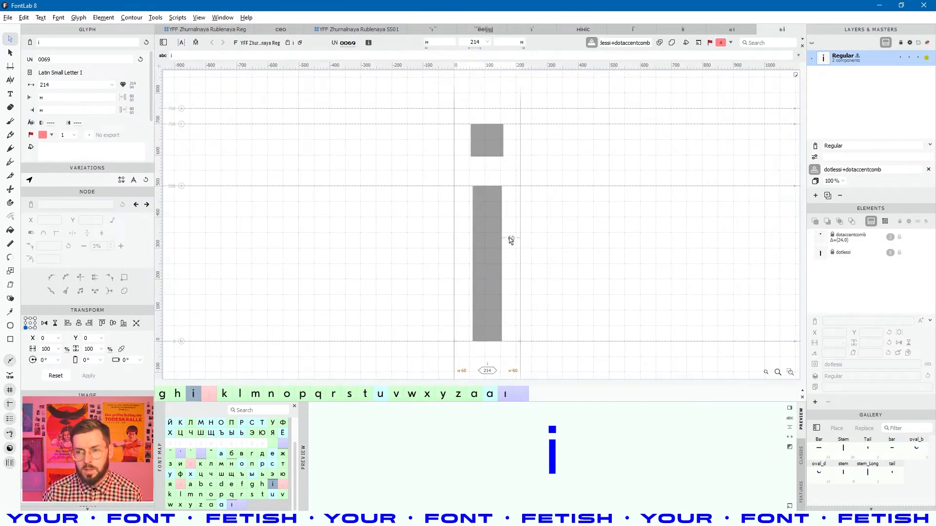
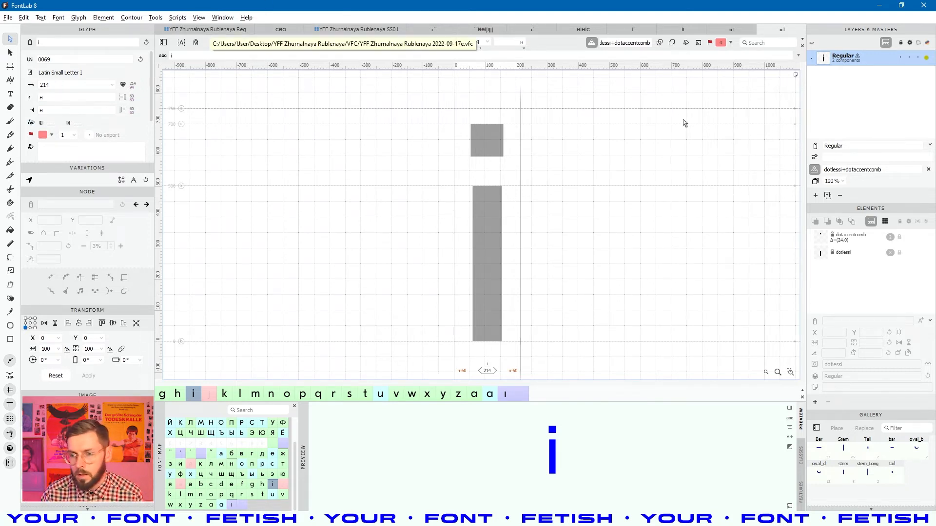
- Replace dotaccentcomb with brevecyr in the i's recipe, making it dotlessi+brevecyr
{"action": "left_click_drag", "start_coordinate": [894, 169], "coordinate": [848, 169]}
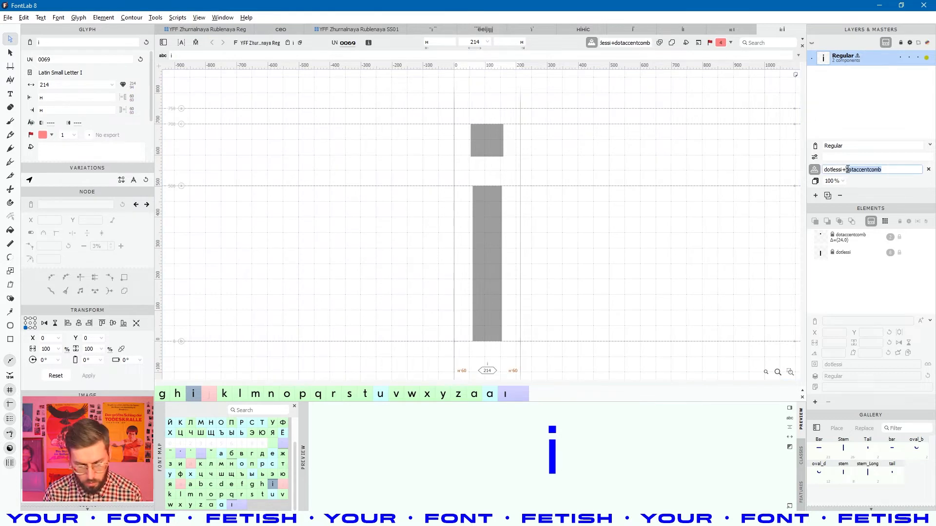
{"action": "type", "text": "breecyr"}
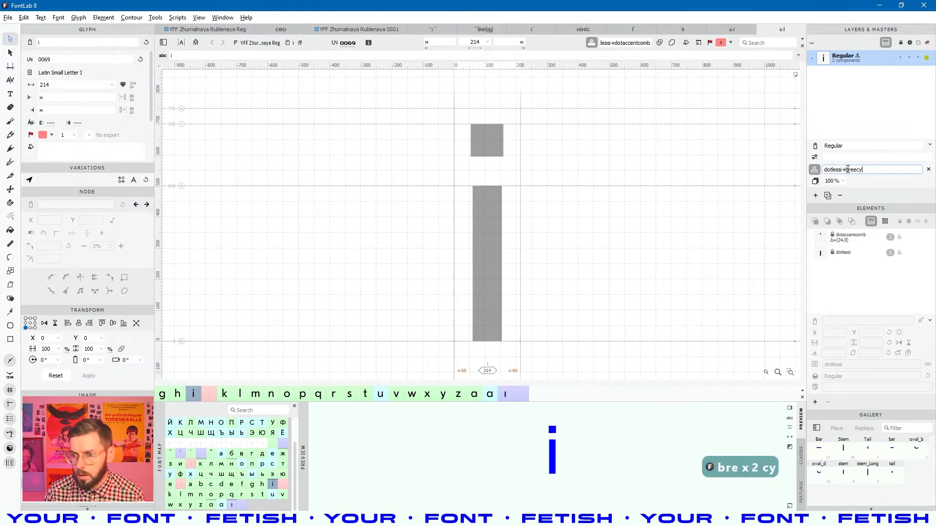
{"action": "key", "text": "Left"}
{"action": "key", "text": "Left"}
{"action": "key", "text": "Left"}
{"action": "key", "text": "Left"}
{"action": "type", "text": "b"}
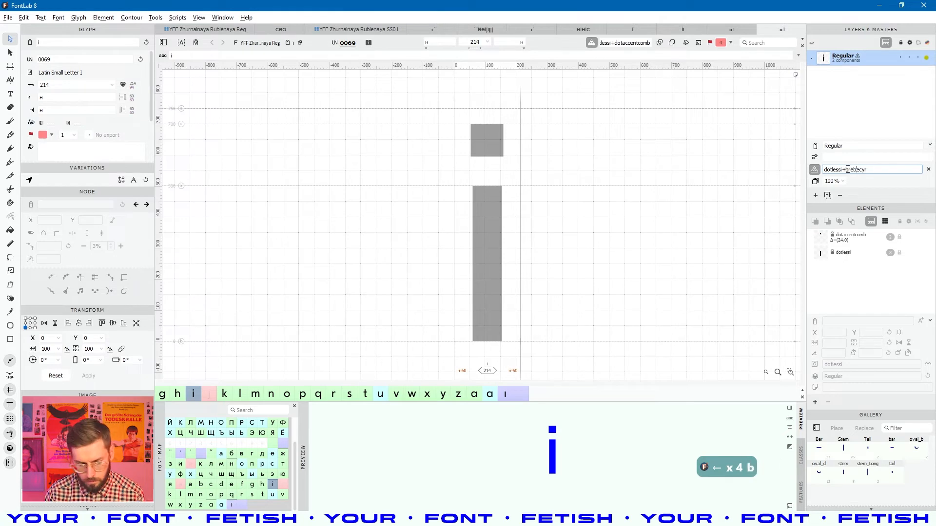
{"action": "key", "text": "BackSpace"}
{"action": "type", "text": "v"}
{"action": "key", "text": "Return"}
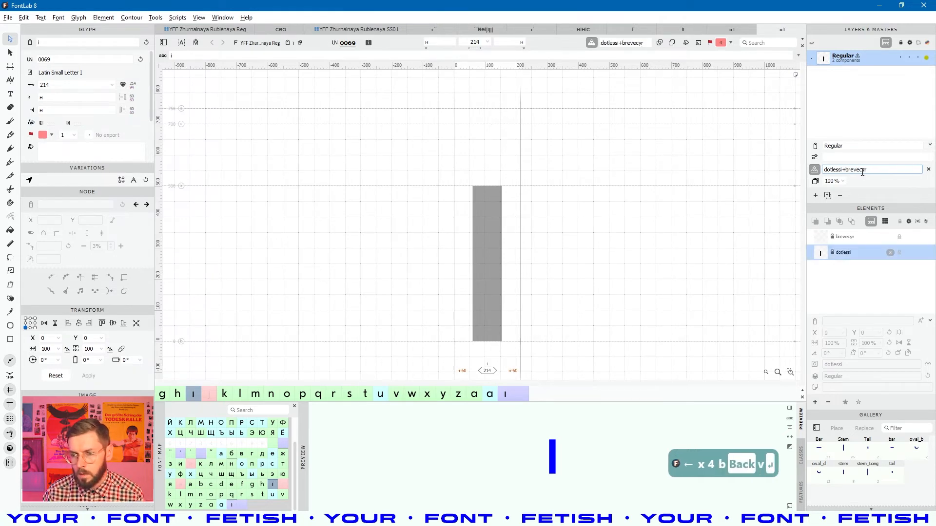
{"action": "left_click", "coordinate": [220, 31]}
{"action": "left_click", "coordinate": [384, 162]}
{"action": "left_click", "coordinate": [404, 133]}
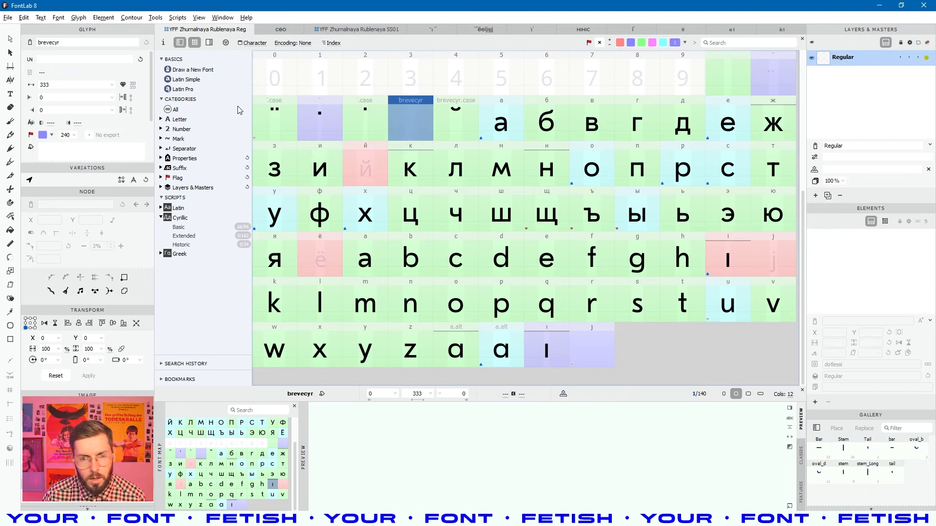
{"action": "left_click", "coordinate": [440, 133]}
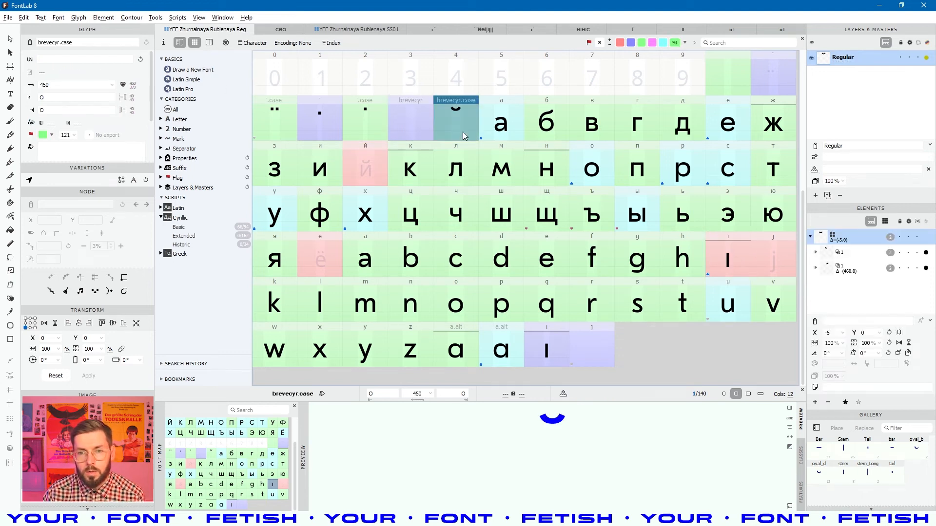
{"action": "left_click", "coordinate": [360, 31]}
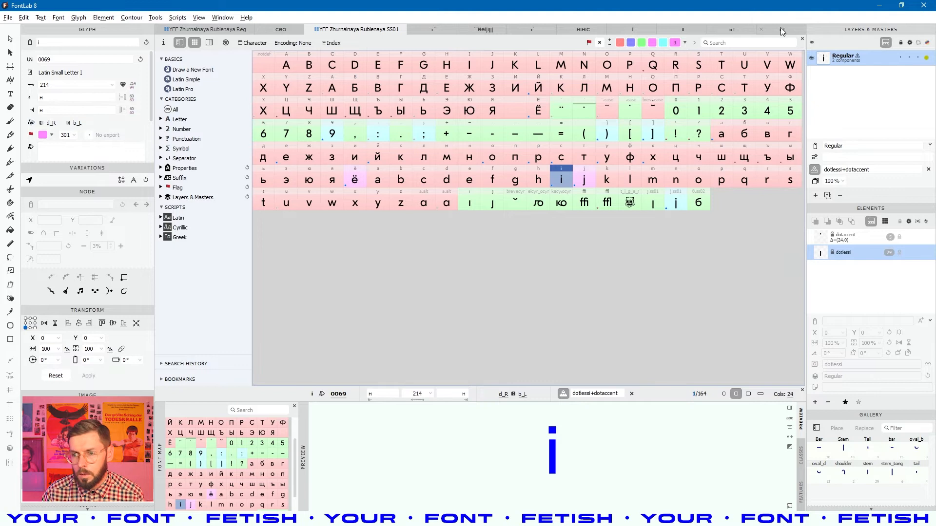
{"action": "left_click", "coordinate": [780, 31]}
{"action": "left_click", "coordinate": [874, 172]}
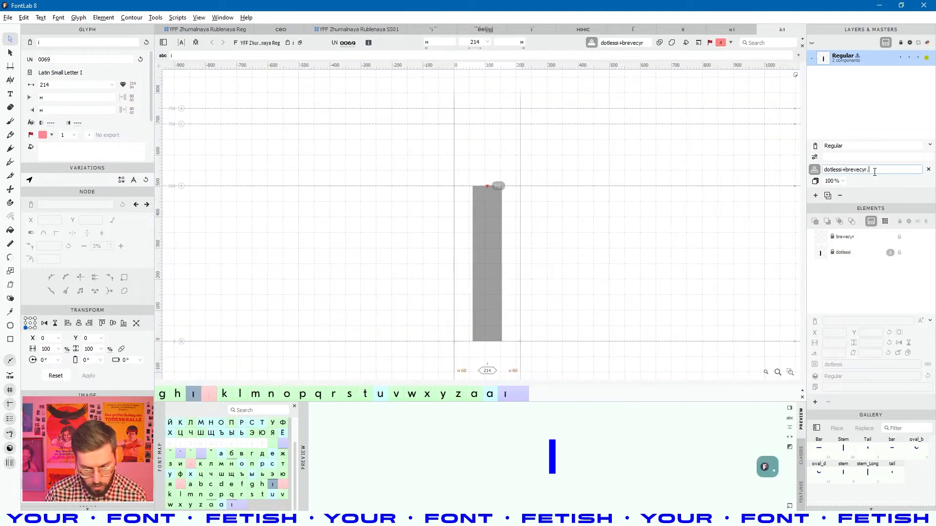
- Extend the i's recipe to dotlessi+brevecyr.case so the case breve sits above the stem
{"action": "type", "text": "case"}
{"action": "key", "text": "Return"}
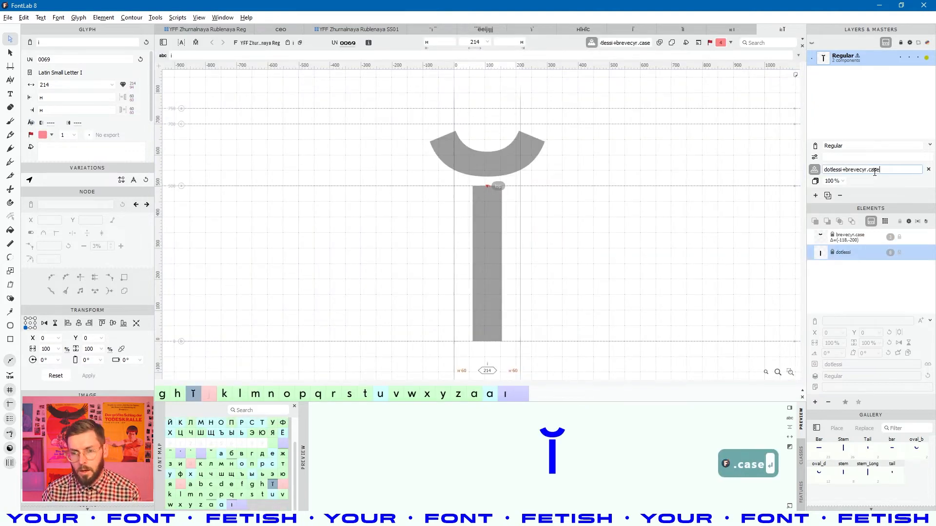
{"action": "left_click", "coordinate": [511, 208]}
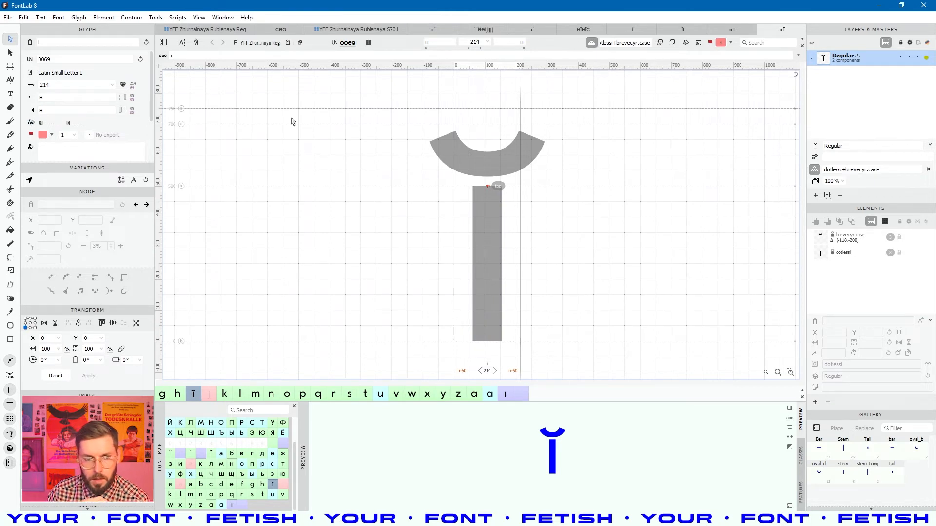
{"action": "left_click", "coordinate": [176, 56]}
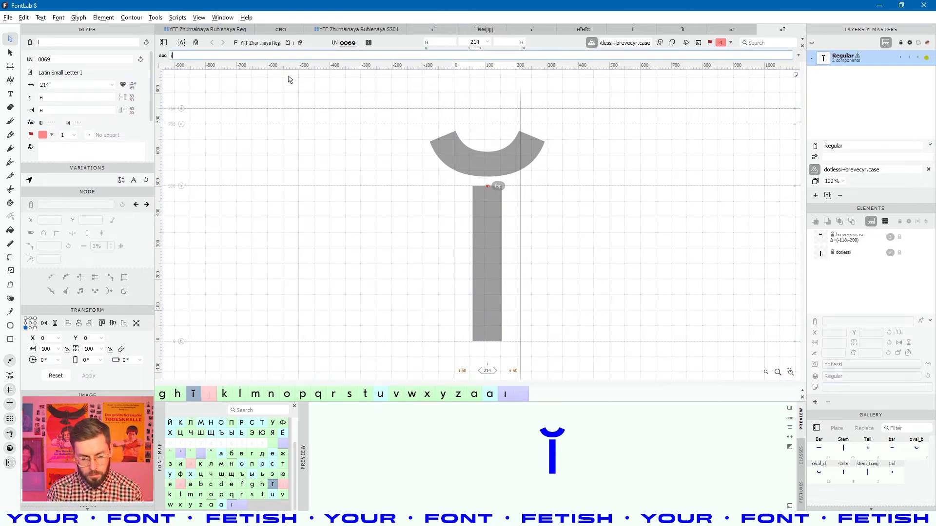
- Set the glyph text to н, i, H around the breved i and preview it filled
{"action": "type", "text": "y"}
{"action": "key", "text": "BackSpace"}
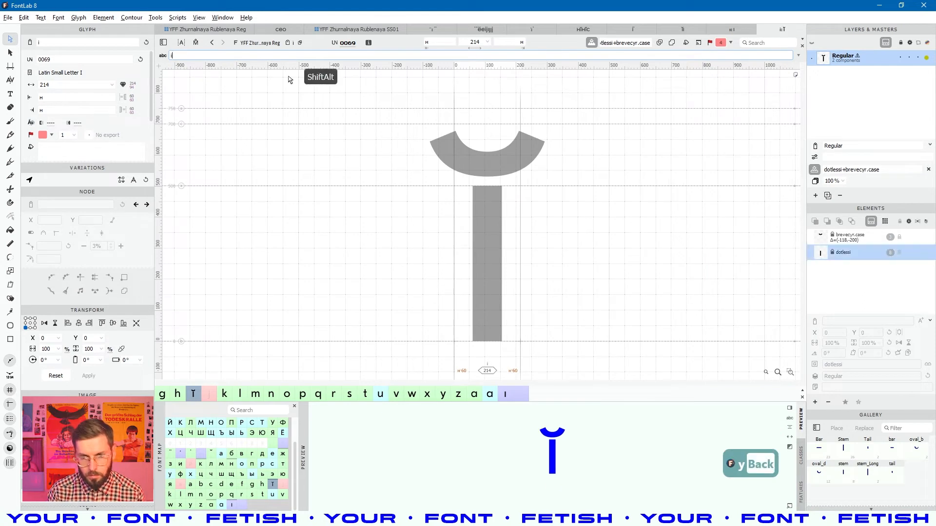
{"action": "type", "text": "H"}
{"action": "key", "text": "Left"}
{"action": "key", "text": "Left"}
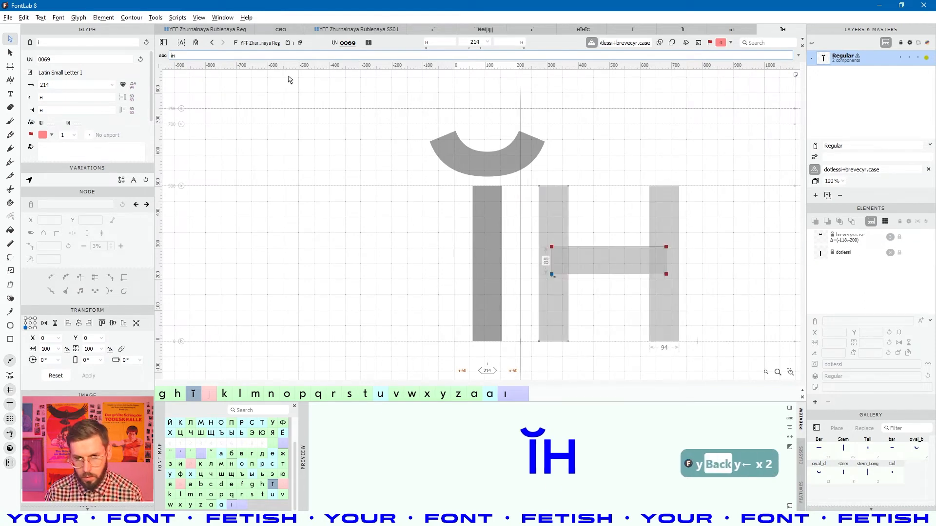
{"action": "type", "text": "н"}
{"action": "key", "text": "space"}
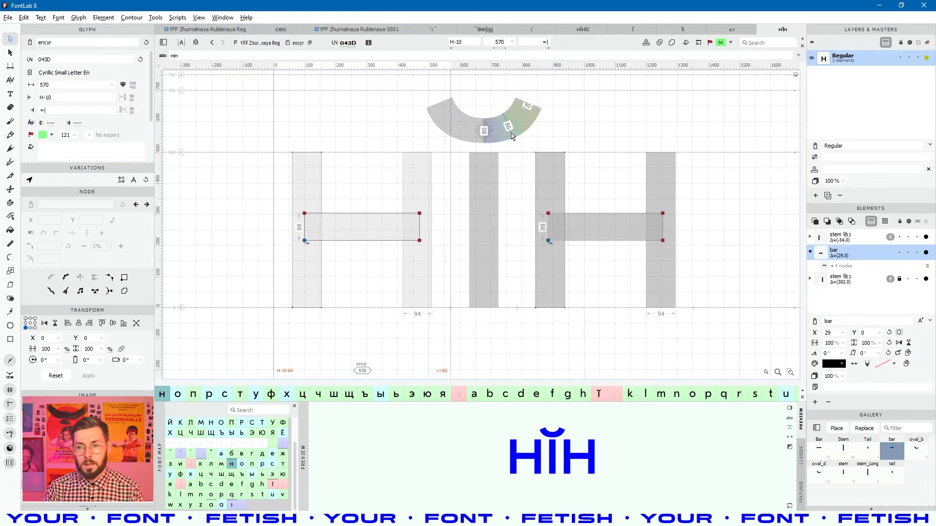
- Restore the middle i's recipe to dotlessi+dotaccentcomb and preview it filled in black
{"action": "left_click", "coordinate": [484, 242]}
{"action": "left_click_drag", "start_coordinate": [846, 169], "coordinate": [892, 171]}
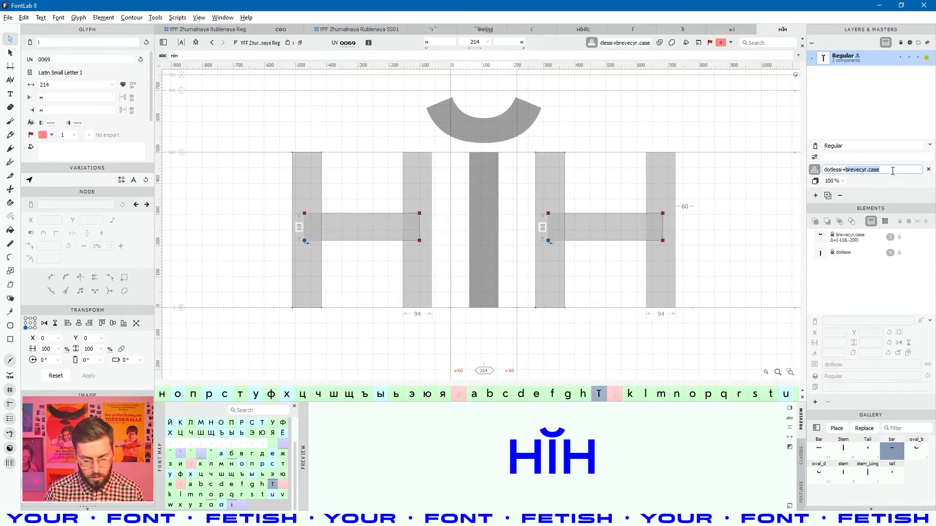
{"action": "type", "text": "вщефсутие"}
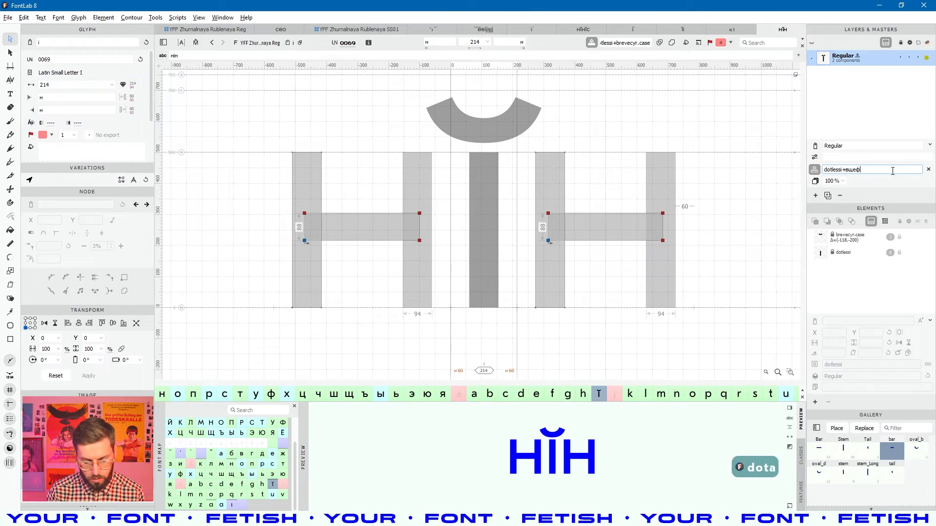
{"action": "key", "text": "BackSpace"}
{"action": "key", "text": "BackSpace"}
{"action": "key", "text": "BackSpace"}
{"action": "key", "text": "BackSpace"}
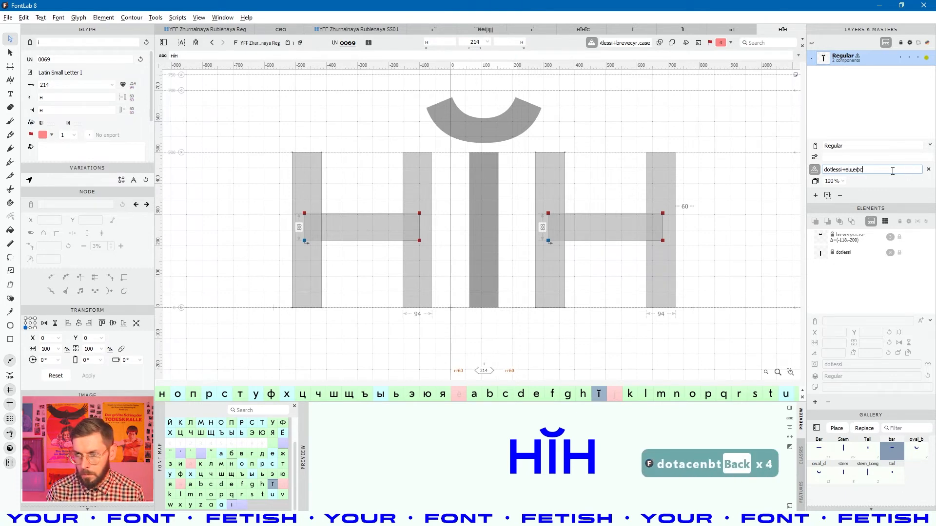
{"action": "key", "text": "BackSpace"}
{"action": "key", "text": "BackSpace"}
{"action": "type", "text": "+"}
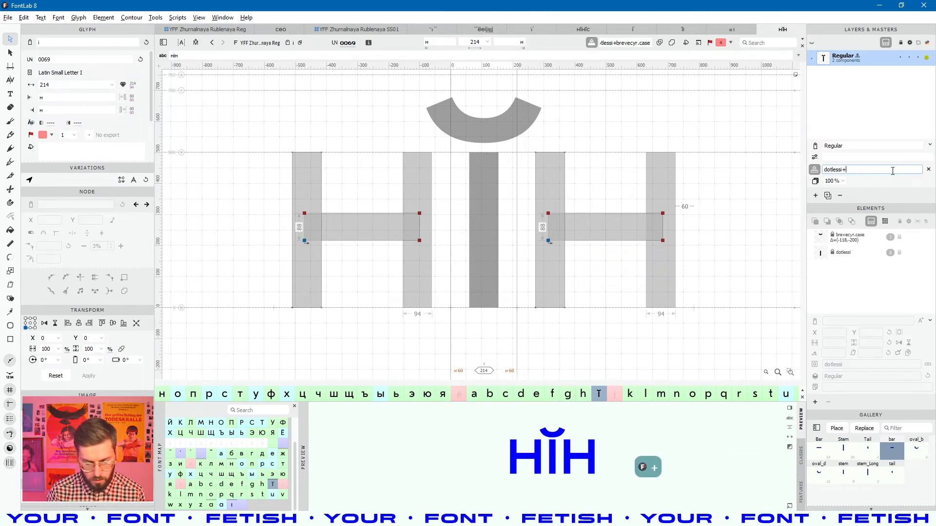
{"action": "type", "text": "dotacce"}
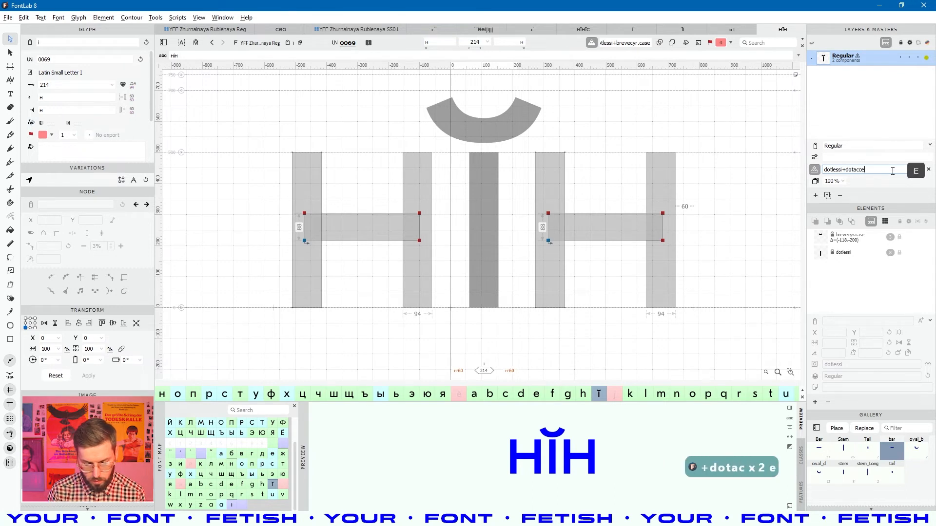
{"action": "type", "text": "ntcomb"}
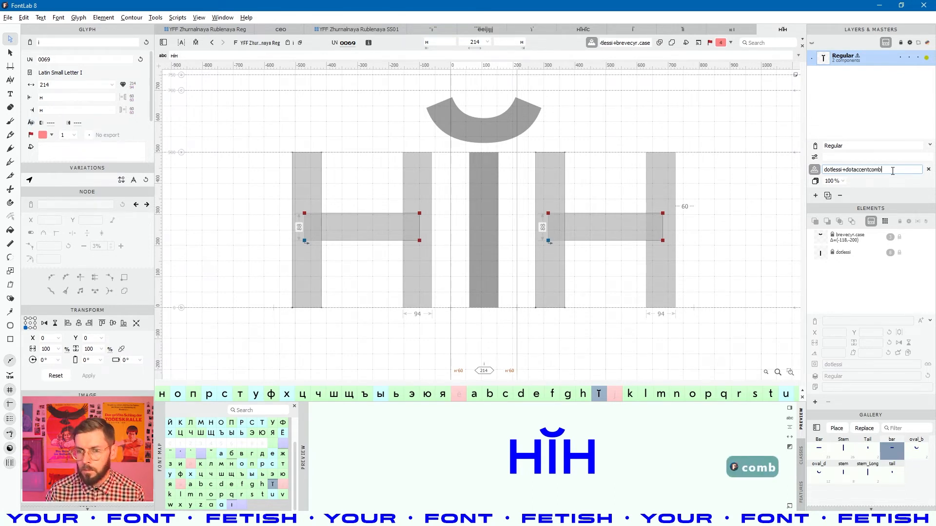
{"action": "key", "text": "Return"}
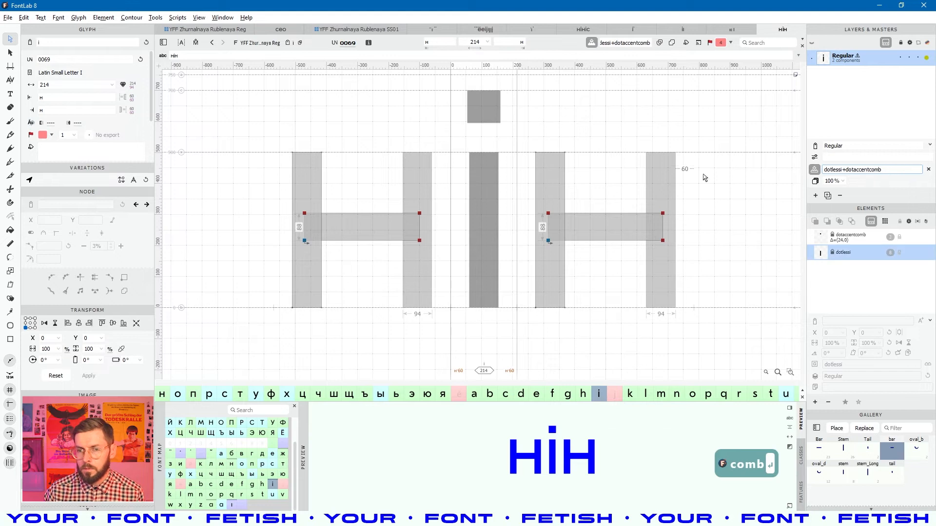
{"action": "key", "text": "space"}
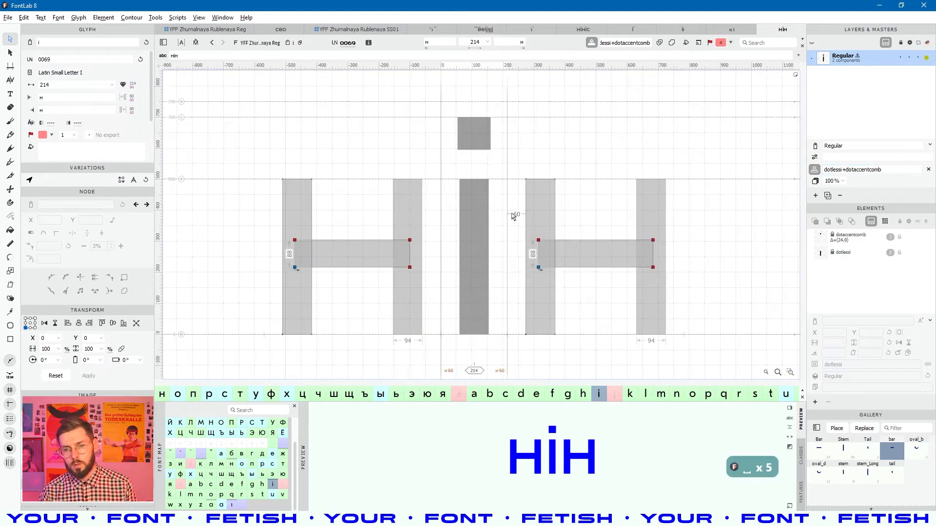
- Save the font and select the dotless i and dotless j in the glyph grid
{"action": "key", "text": "ctrl+s"}
{"action": "key", "text": "ctrl+s"}
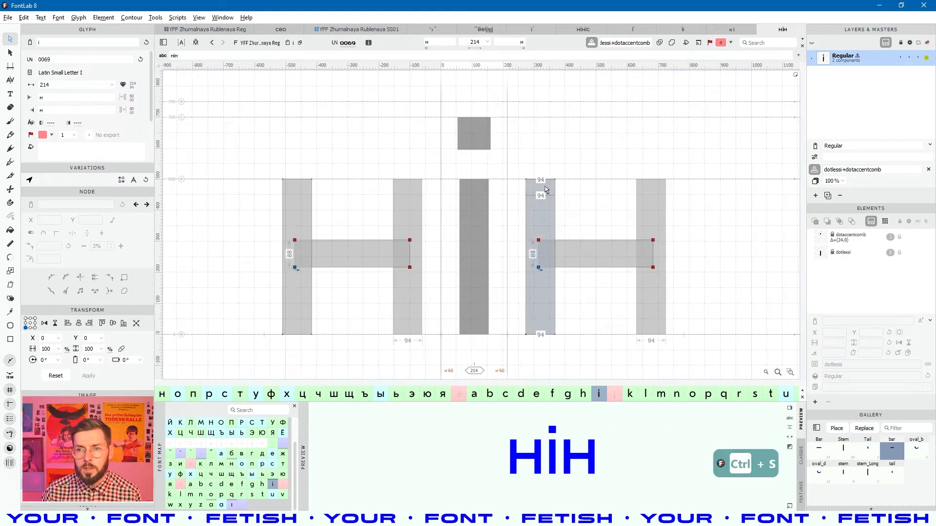
{"action": "left_click", "coordinate": [217, 33]}
{"action": "left_click", "coordinate": [546, 347]}
{"action": "left_click", "coordinate": [588, 332]}
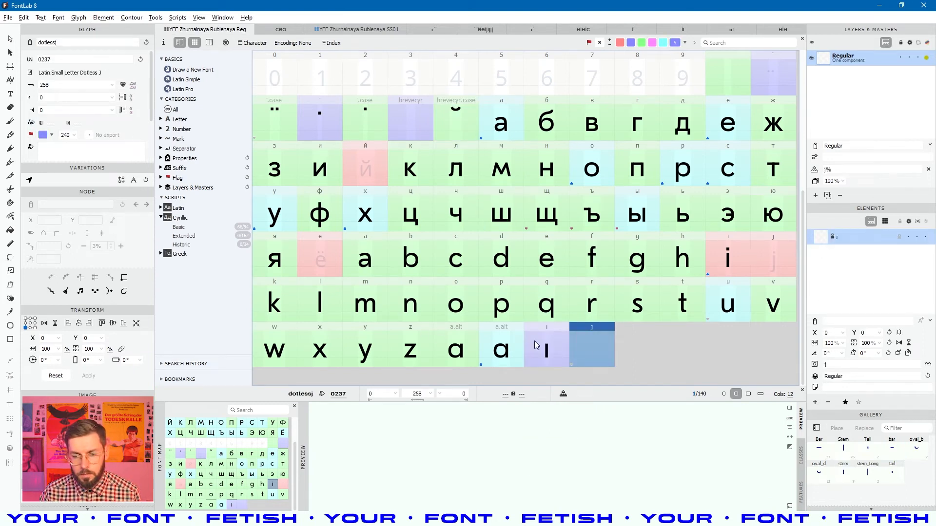
- Copy the SS01 dotless j contour into the empty Reg dotless j
{"action": "double_click", "coordinate": [600, 348]}
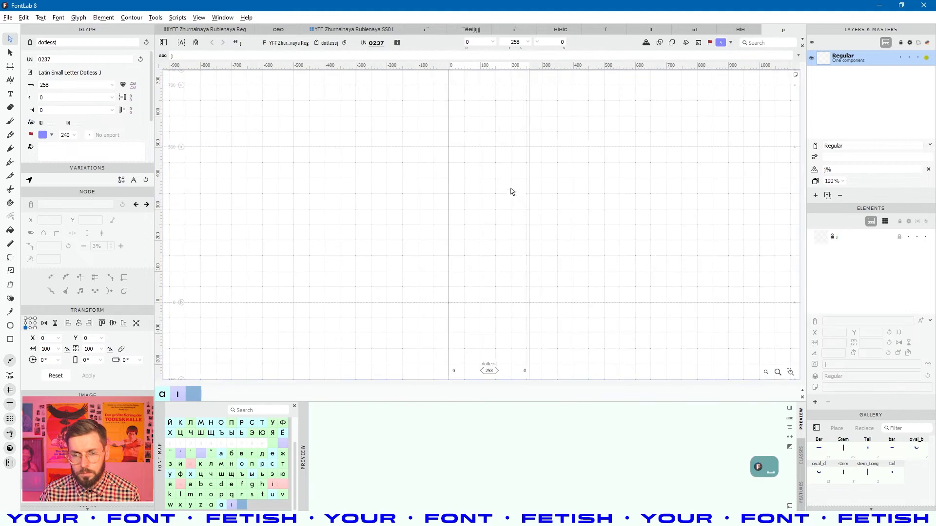
{"action": "key", "text": "minus"}
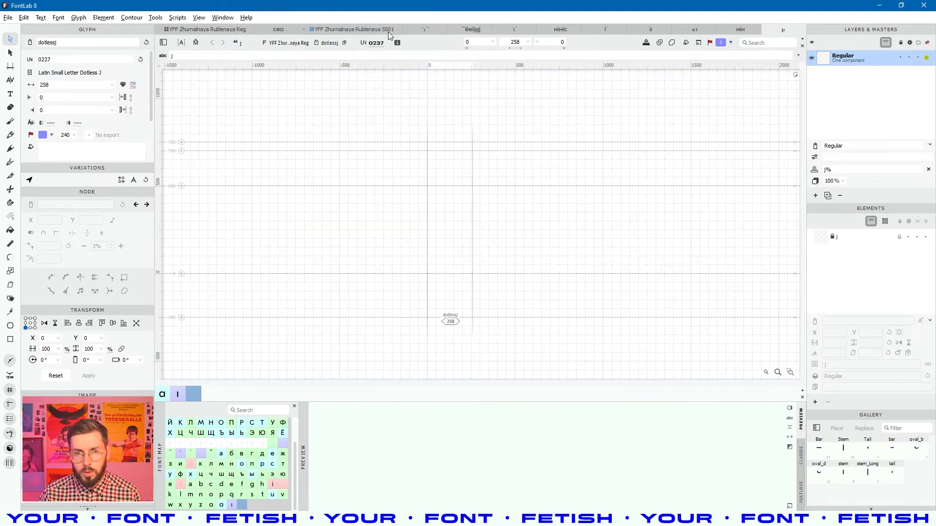
{"action": "left_click", "coordinate": [369, 30]}
{"action": "double_click", "coordinate": [493, 203]}
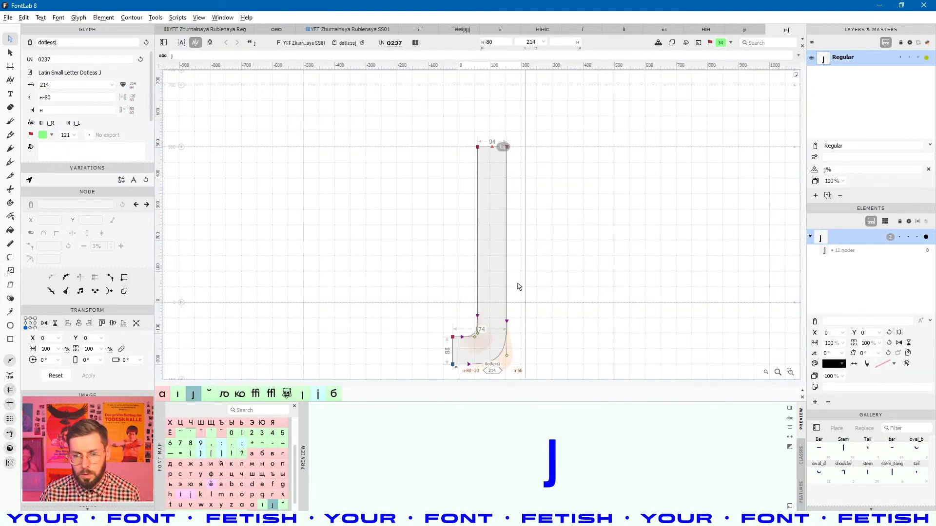
{"action": "key", "text": "ctrl+a"}
{"action": "key", "text": "ctrl+c"}
{"action": "left_click", "coordinate": [746, 30]}
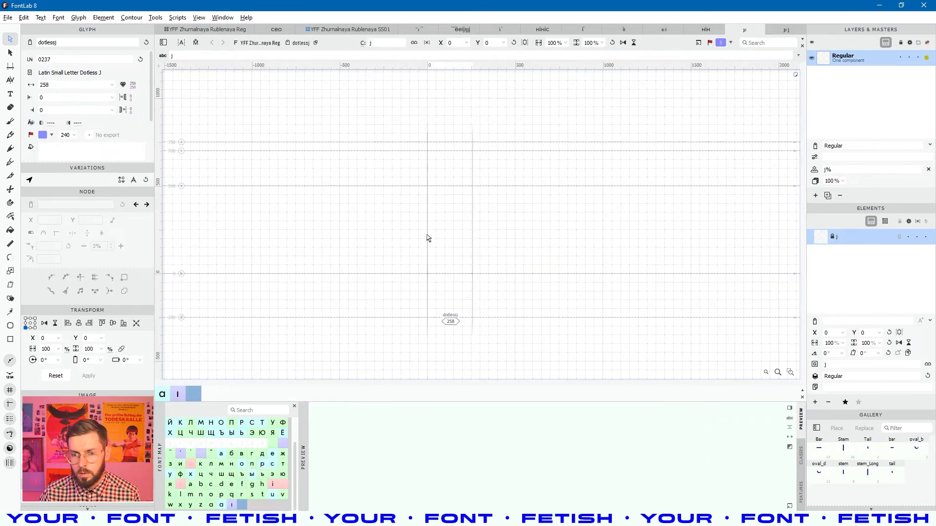
{"action": "key", "text": "ctrl+v"}
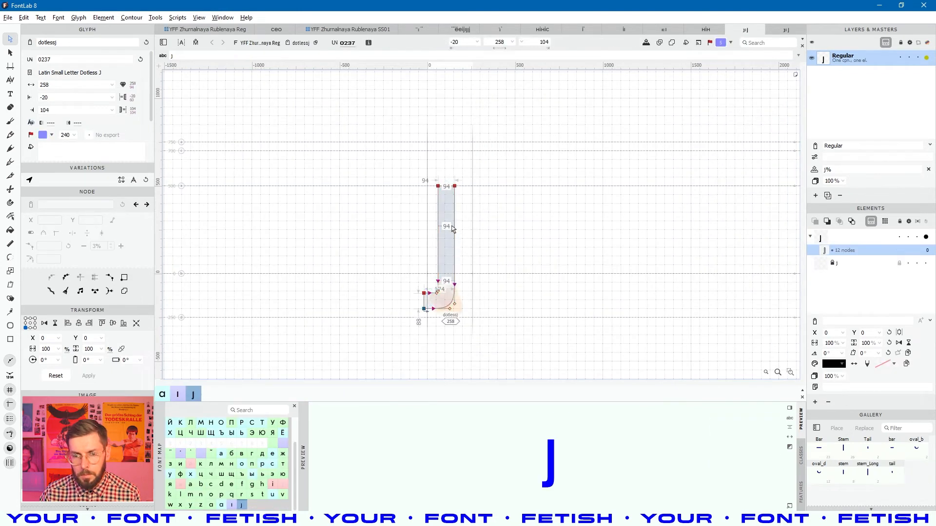
- Add a top anchor to the dotless j at 97, 500, then return to the Reg grid
{"action": "right_click", "coordinate": [451, 162]}
{"action": "left_click", "coordinate": [497, 255]}
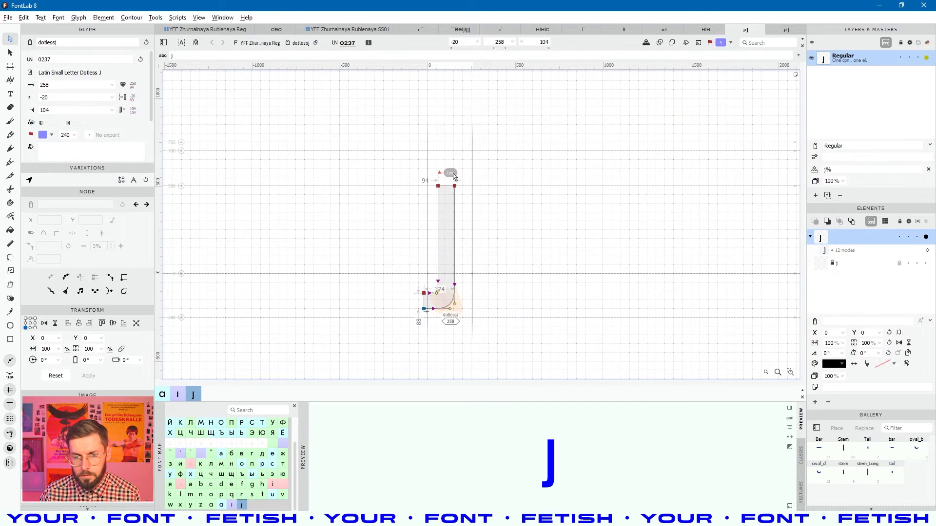
{"action": "scroll", "coordinate": [451, 193], "scroll_direction": "up", "scroll_amount": 5}
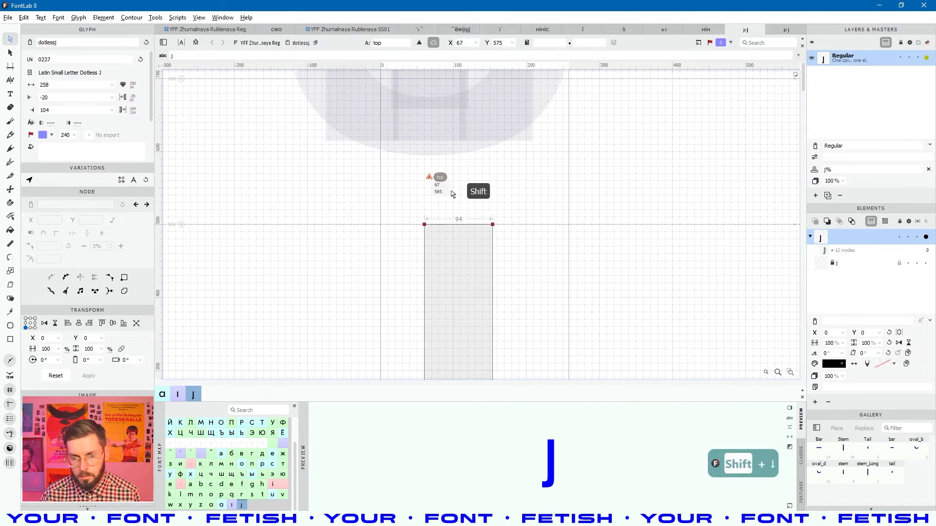
{"action": "key", "text": "shift+Down"}
{"action": "key", "text": "shift+Down"}
{"action": "key", "text": "shift+Right"}
{"action": "key", "text": "shift+Right"}
{"action": "key", "text": "shift+Down"}
{"action": "key", "text": "shift+Down"}
{"action": "key", "text": "shift+Down"}
{"action": "key", "text": "shift+Down"}
{"action": "key", "text": "shift+Down"}
{"action": "key", "text": "shift+Right"}
{"action": "key", "text": "Down"}
{"action": "key", "text": "Down"}
{"action": "key", "text": "Down"}
{"action": "key", "text": "Down"}
{"action": "key", "text": "Down"}
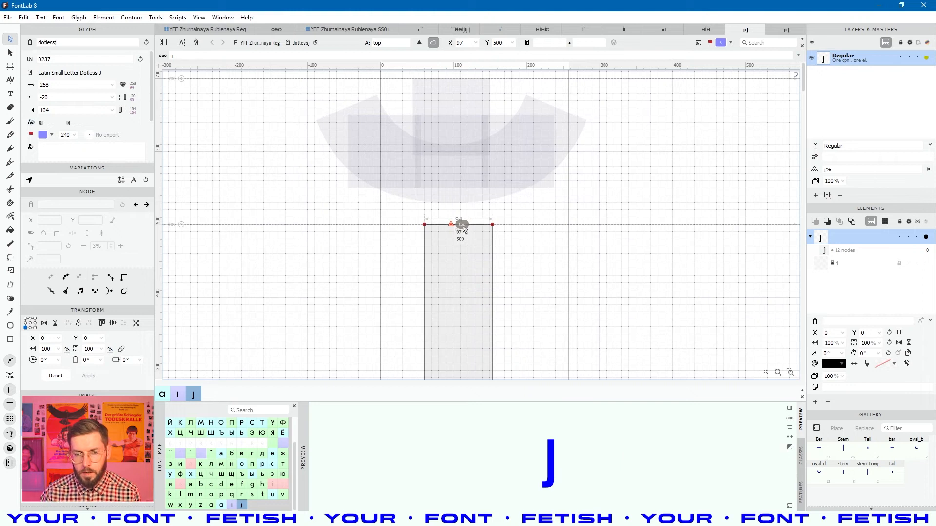
{"action": "scroll", "coordinate": [463, 225], "scroll_direction": "down", "scroll_amount": 5}
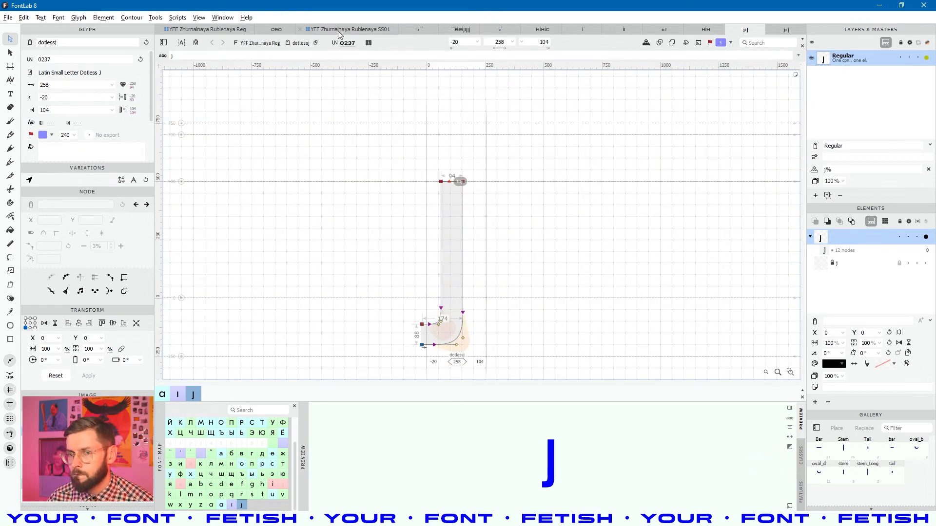
{"action": "left_click", "coordinate": [219, 30]}
{"action": "left_click", "coordinate": [533, 327]}
{"action": "left_click", "coordinate": [578, 341]}
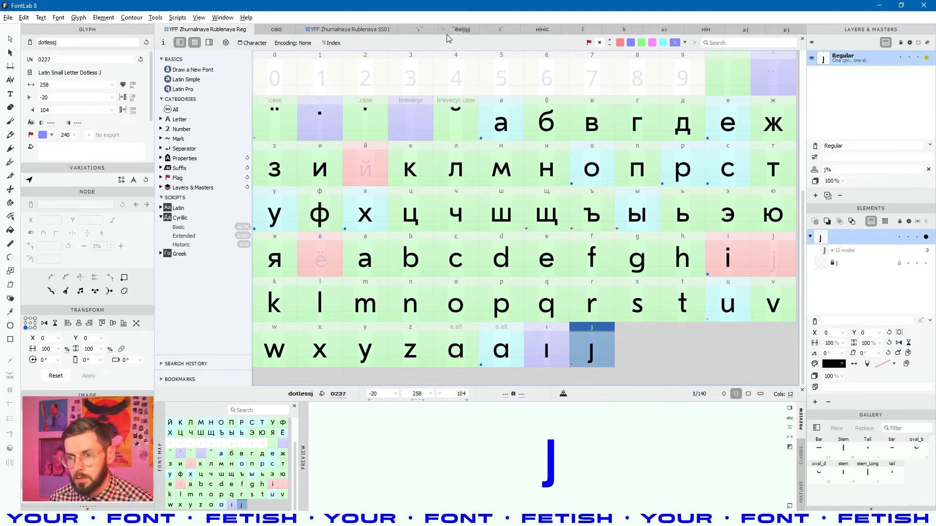
- Open the SS01 dotless j and set its left sidebearing to H
{"action": "left_click", "coordinate": [350, 31]}
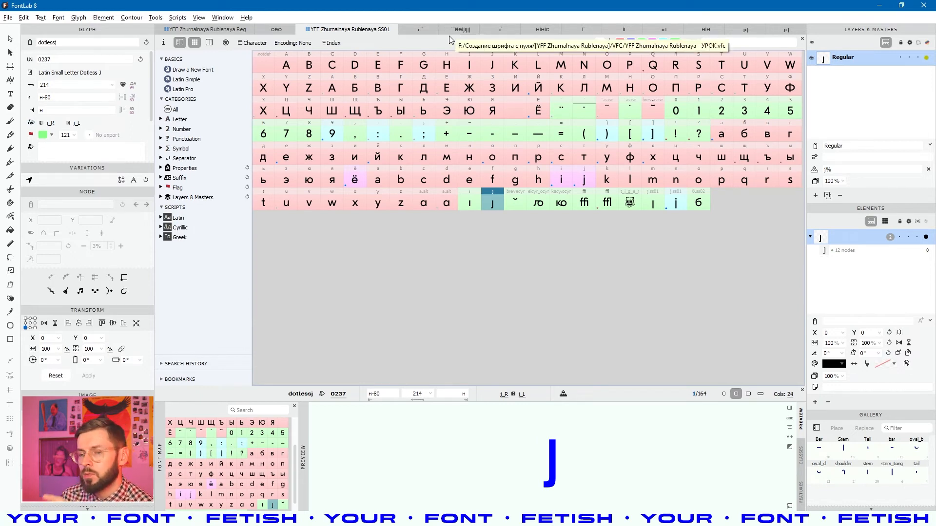
{"action": "double_click", "coordinate": [493, 198]}
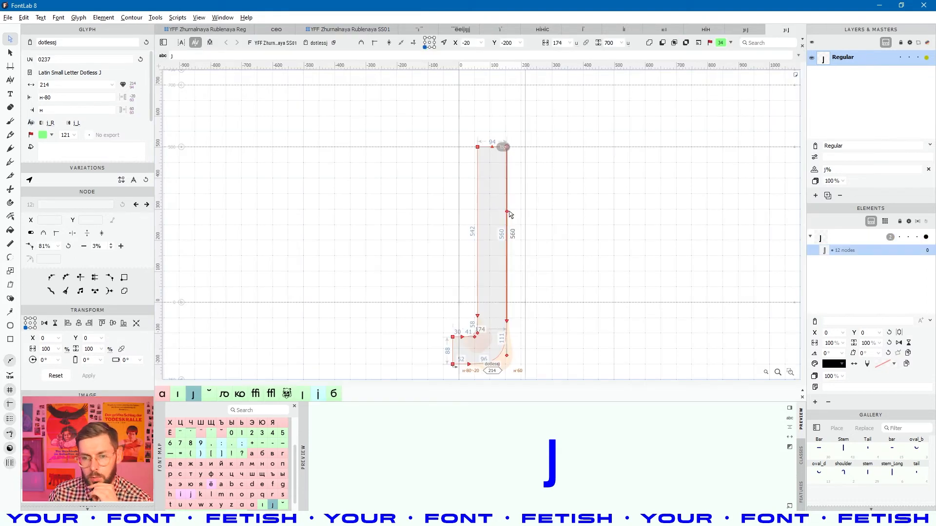
{"action": "left_click", "coordinate": [518, 201]}
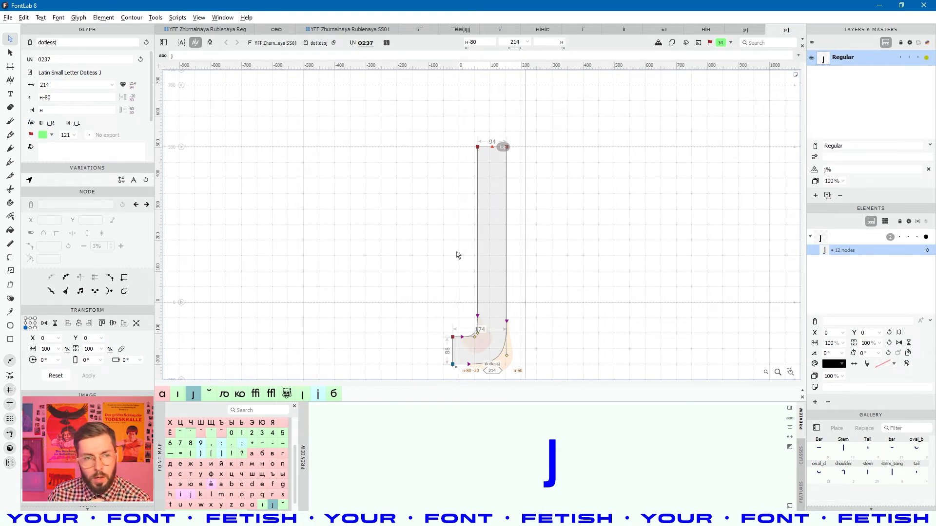
{"action": "left_click", "coordinate": [43, 98]}
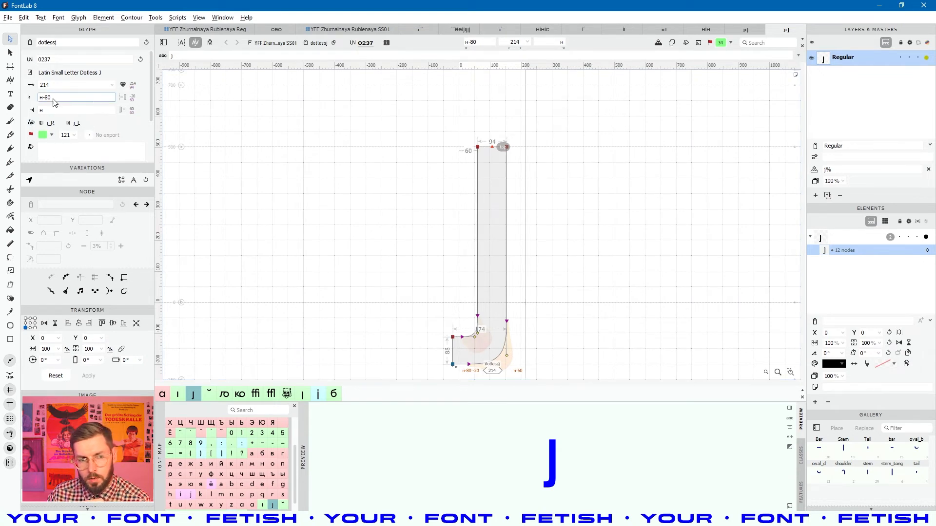
{"action": "key", "text": "BackSpace"}
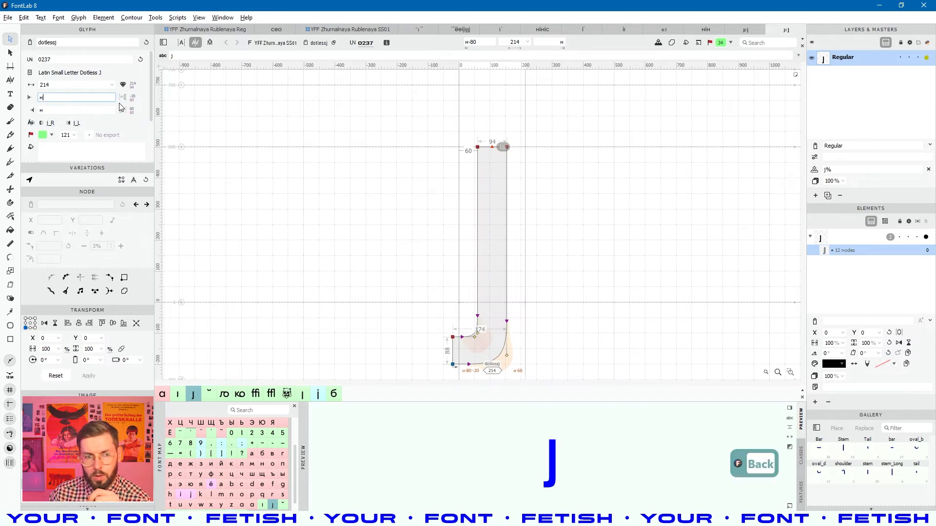
{"action": "key", "text": "Return"}
- Set the left sidebearing back to H-80 and type a test line of j's
{"action": "left_click", "coordinate": [48, 100]}
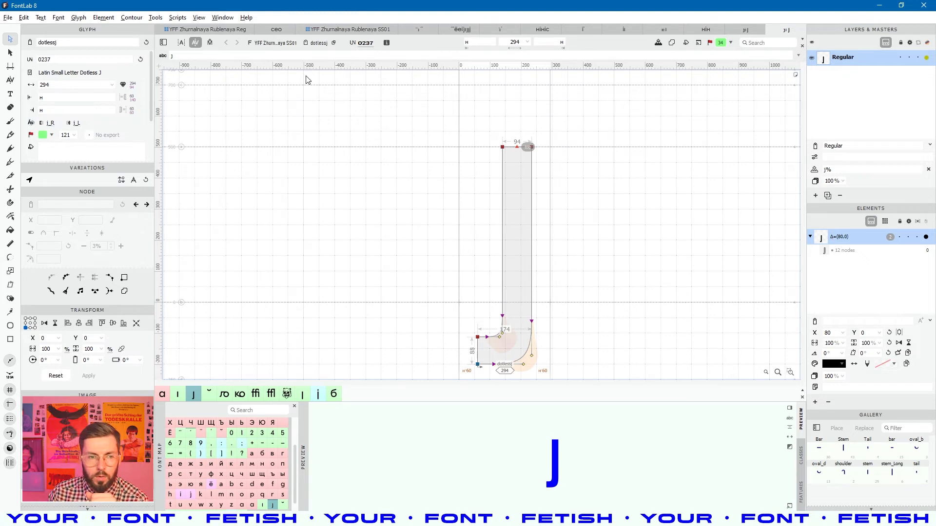
{"action": "left_click", "coordinate": [83, 101]}
{"action": "type", "text": "-80"}
{"action": "key", "text": "Return"}
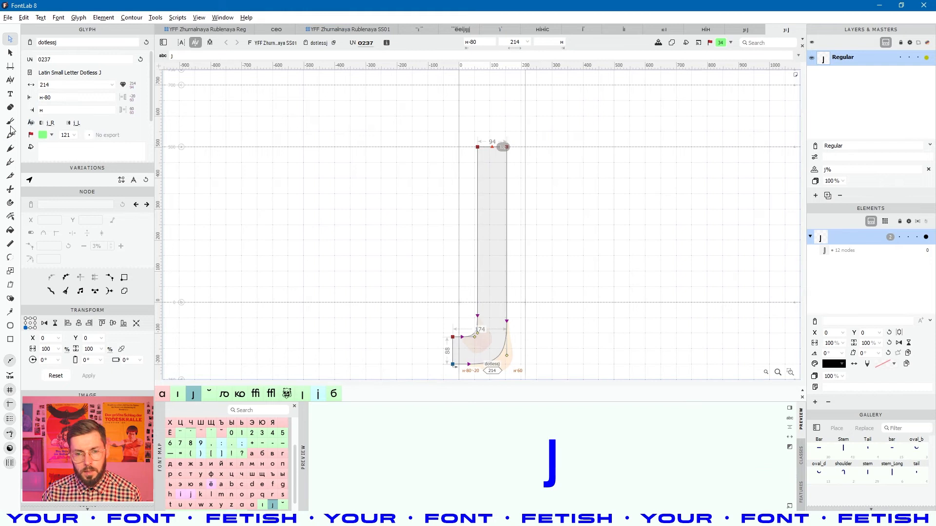
{"action": "type", "text": "t"}
{"action": "type", "text": "jjjjjjj"}
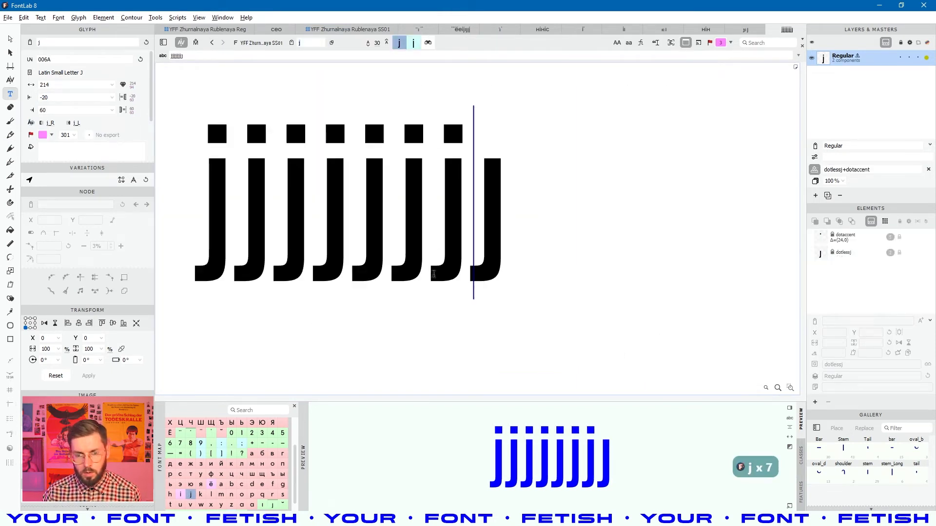
{"action": "type", "text": "LL"}
- Replace the trailing LL with llllllll and step through the j's in the test line
{"action": "key", "text": "BackSpace"}
{"action": "key", "text": "BackSpace"}
{"action": "key", "text": "BackSpace"}
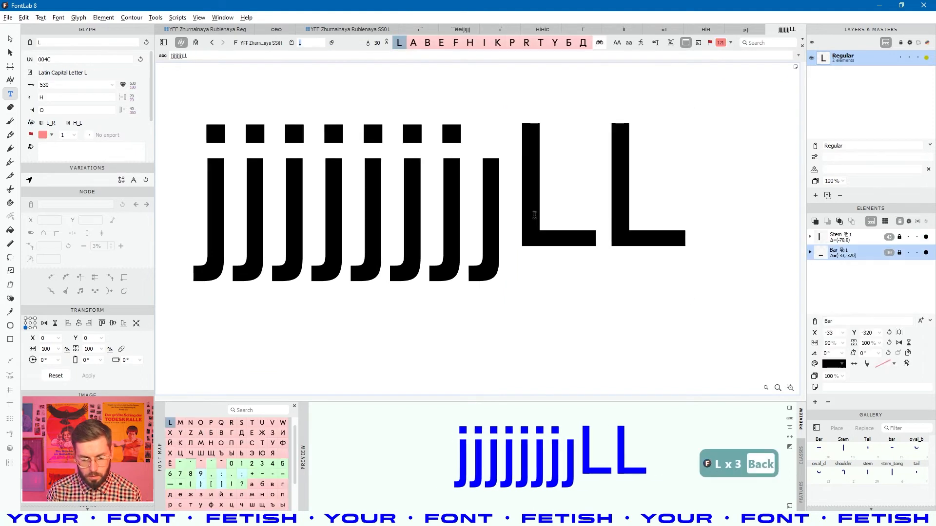
{"action": "type", "text": "llllllll"}
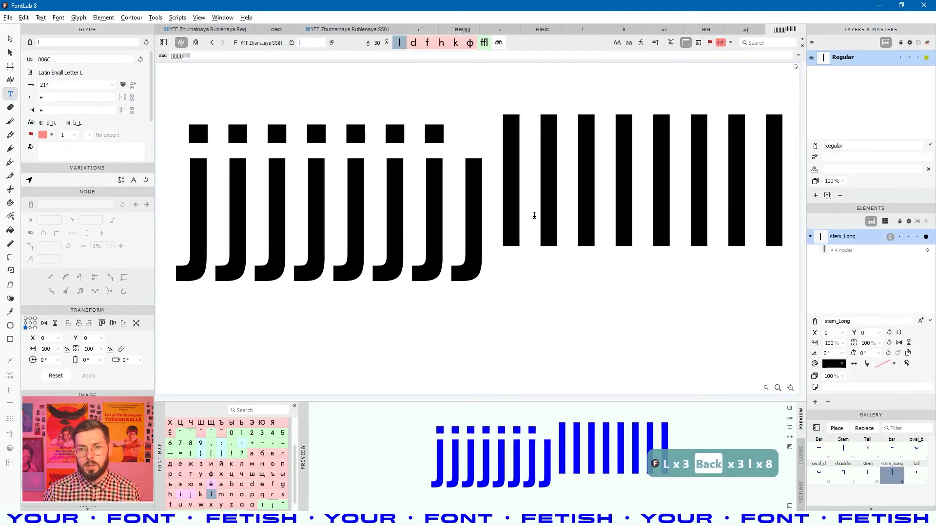
{"action": "left_click", "coordinate": [226, 159]}
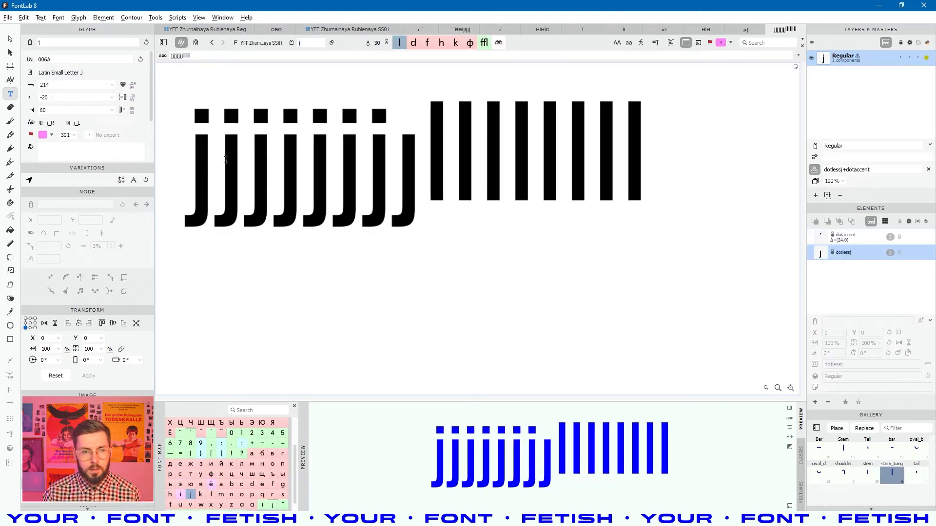
{"action": "left_click", "coordinate": [240, 145]}
{"action": "left_click", "coordinate": [305, 171]}
{"action": "left_click", "coordinate": [338, 183]}
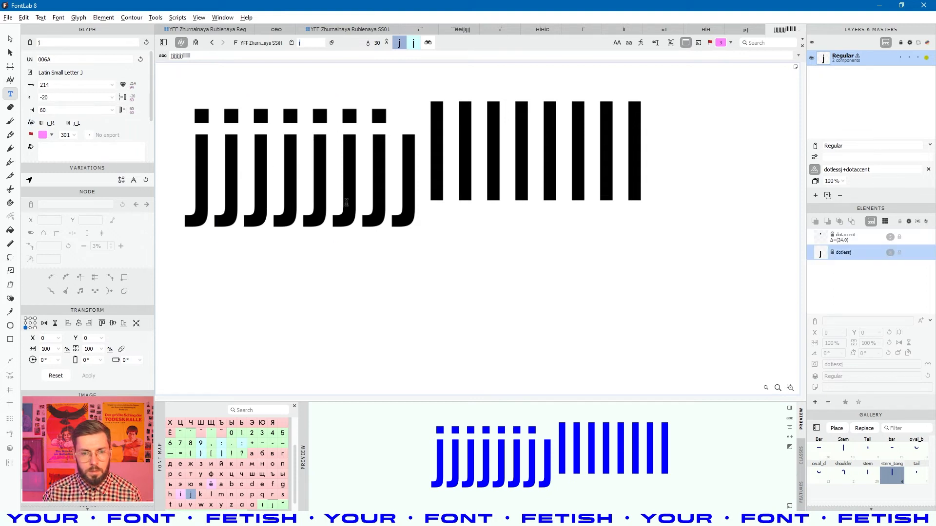
{"action": "left_click", "coordinate": [366, 187]}
{"action": "left_click", "coordinate": [391, 190]}
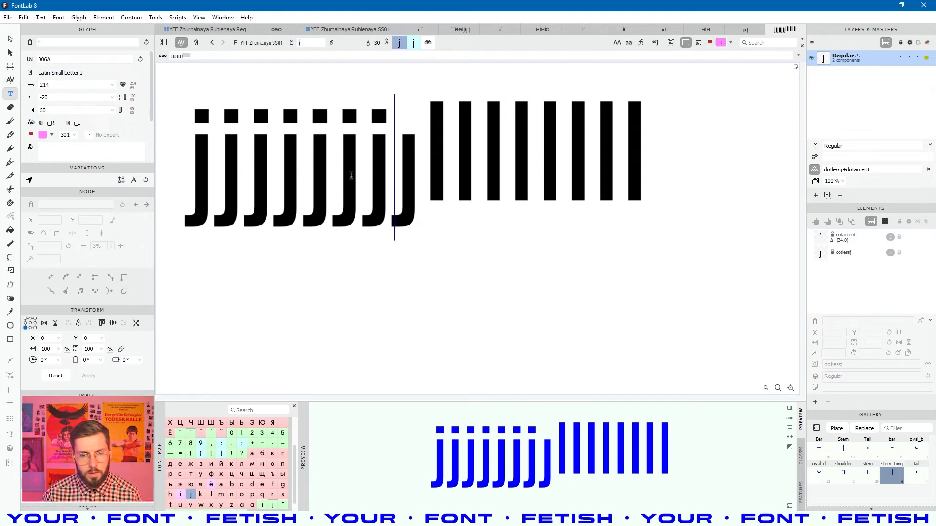
{"action": "left_click", "coordinate": [410, 185]}
- Change the SS01 dotless j's left sidebearing from H-80 to H, then open the Reg dotless j
{"action": "double_click", "coordinate": [47, 97]}
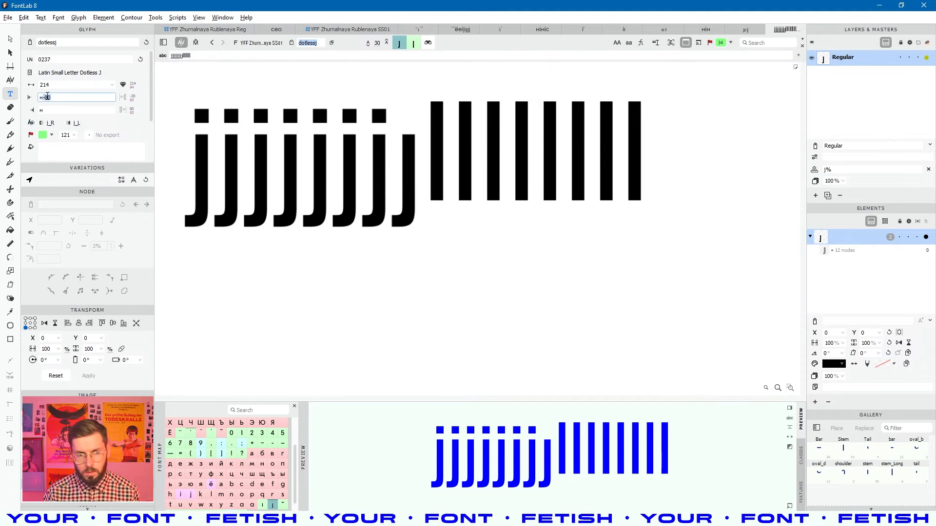
{"action": "key", "text": "BackSpace"}
{"action": "key", "text": "Return"}
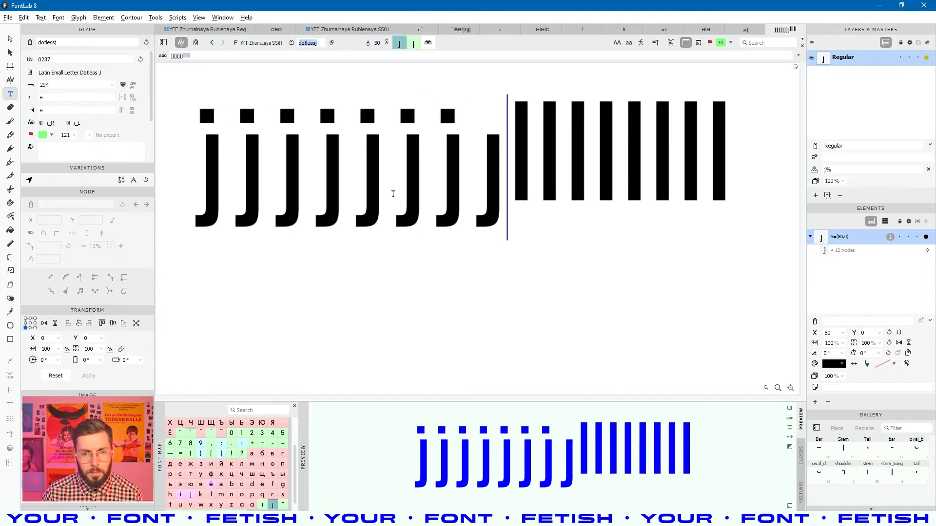
{"action": "left_click", "coordinate": [390, 127]}
{"action": "left_click", "coordinate": [489, 171]}
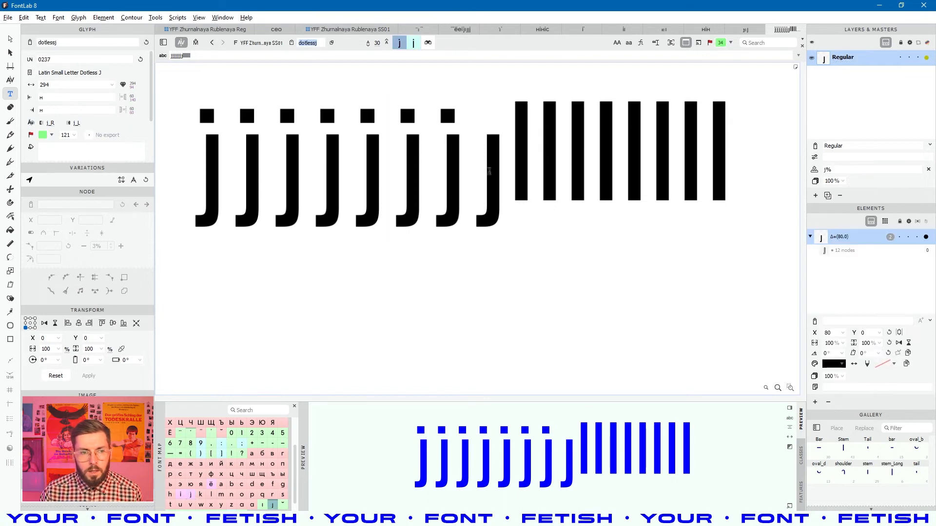
{"action": "left_click", "coordinate": [468, 179]}
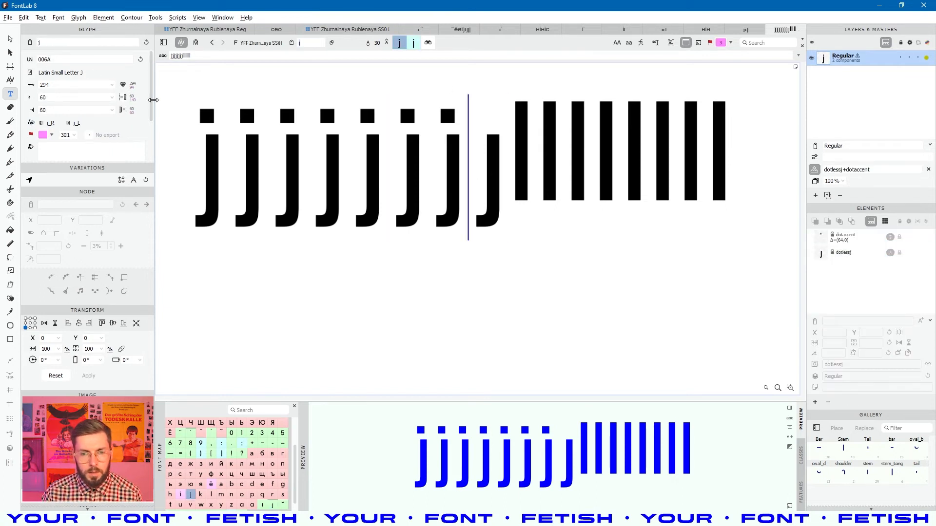
{"action": "left_click", "coordinate": [520, 196]}
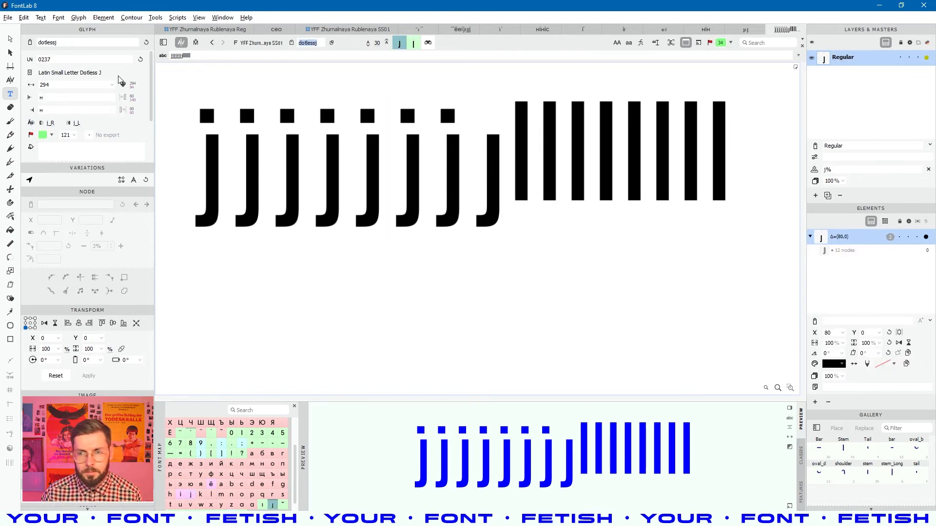
{"action": "left_click", "coordinate": [751, 30]}
{"action": "left_click", "coordinate": [77, 97]}
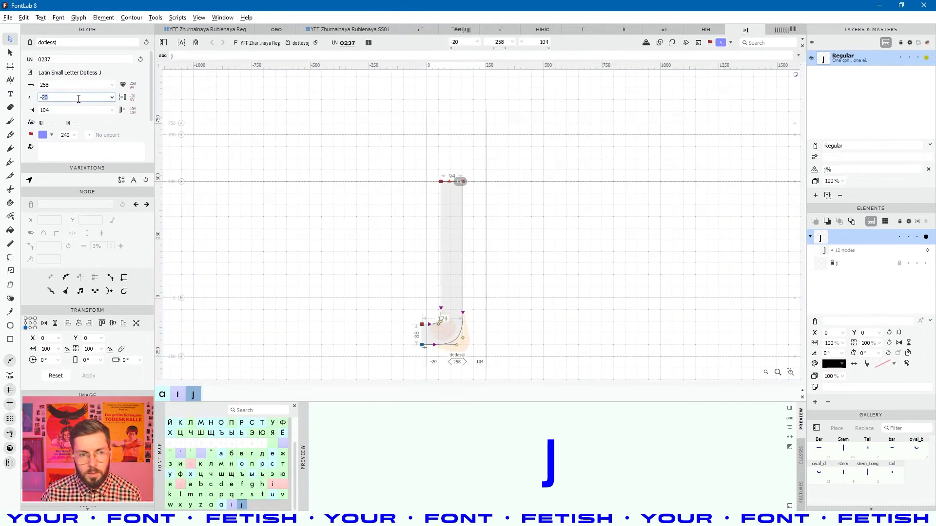
- Set the Reg dotless j's right sidebearing to H and left sidebearing to H-80
{"action": "type", "text": "y"}
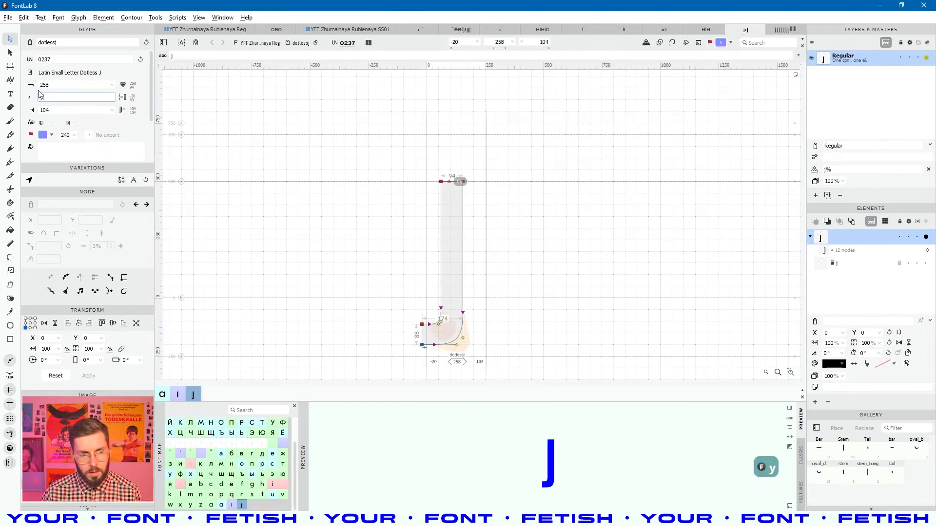
{"action": "key", "text": "BackSpace"}
{"action": "type", "text": "н"}
{"action": "left_click", "coordinate": [56, 111]}
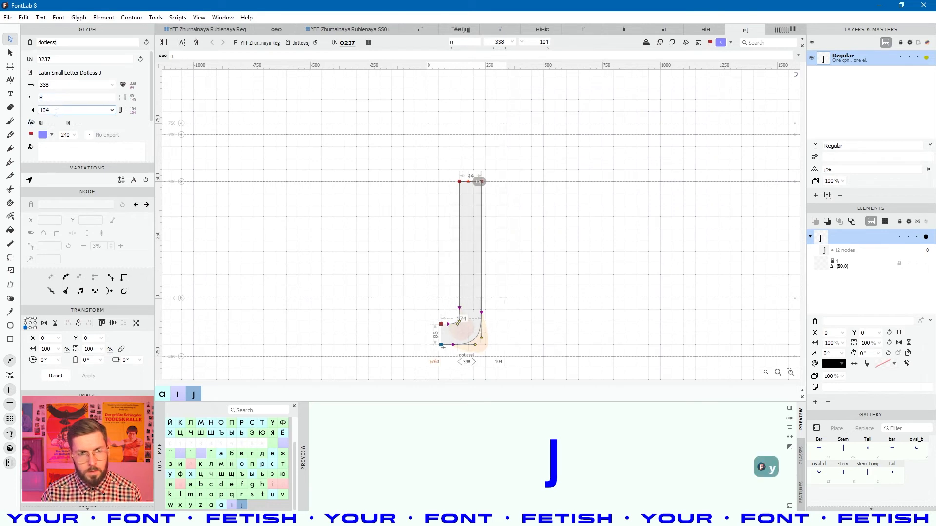
{"action": "type", "text": "н"}
{"action": "key", "text": "Return"}
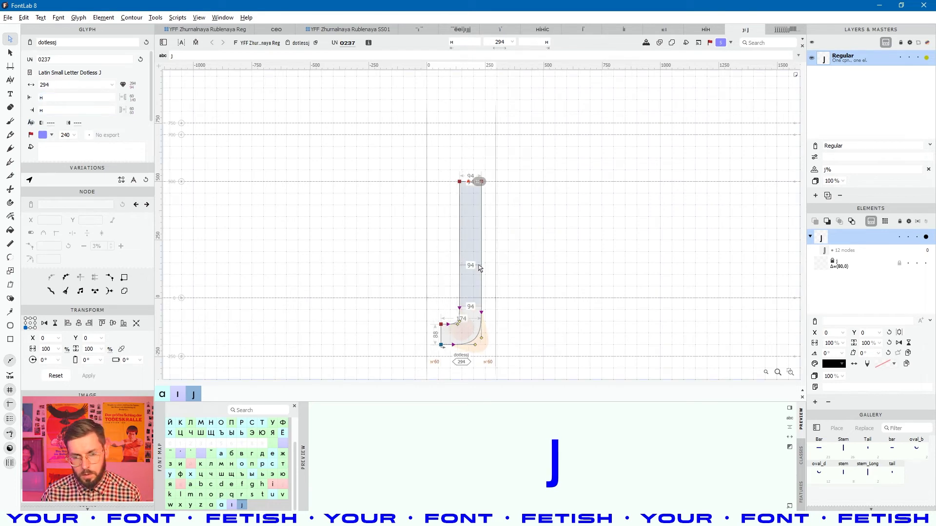
{"action": "left_click", "coordinate": [73, 97]}
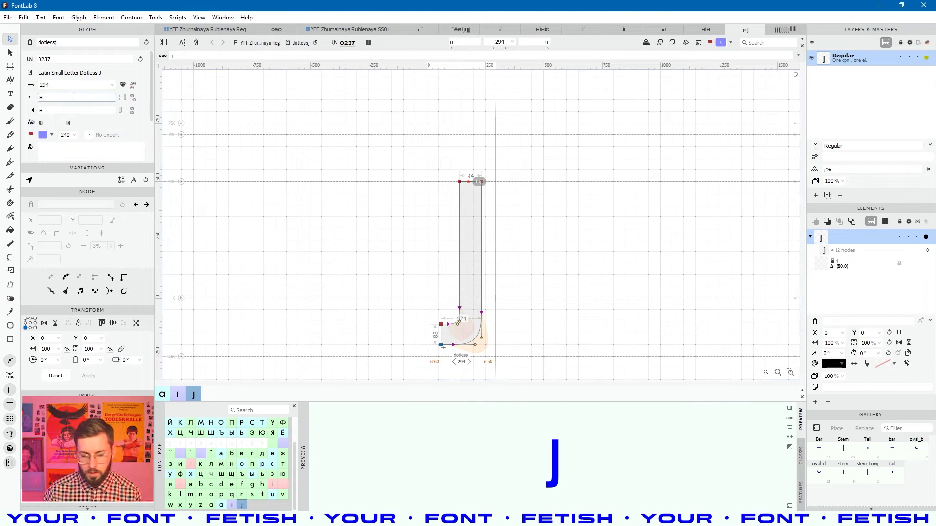
{"action": "key", "text": "shift+Down"}
{"action": "key", "text": "shift+Down"}
{"action": "key", "text": "shift+Down"}
{"action": "key", "text": "shift+Down"}
{"action": "key", "text": "shift+Down"}
{"action": "key", "text": "shift+Down"}
{"action": "key", "text": "shift+Down"}
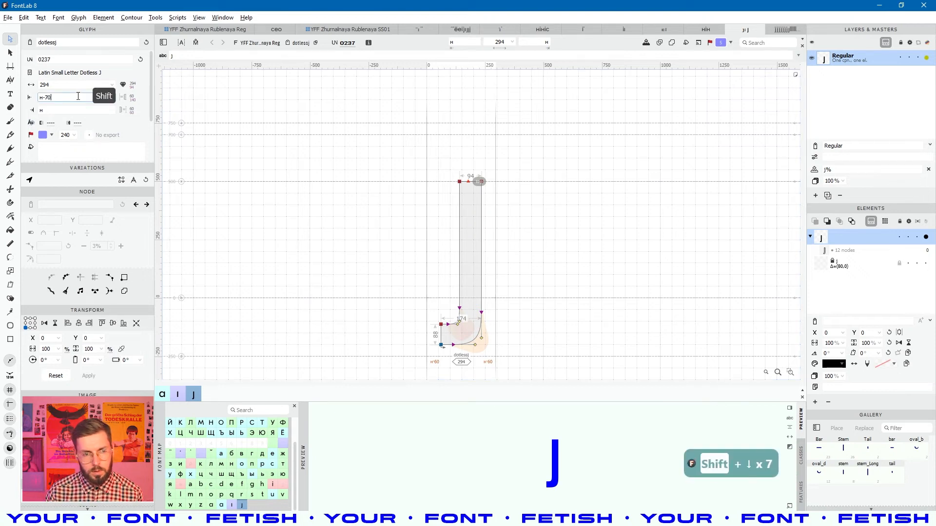
{"action": "key", "text": "Return"}
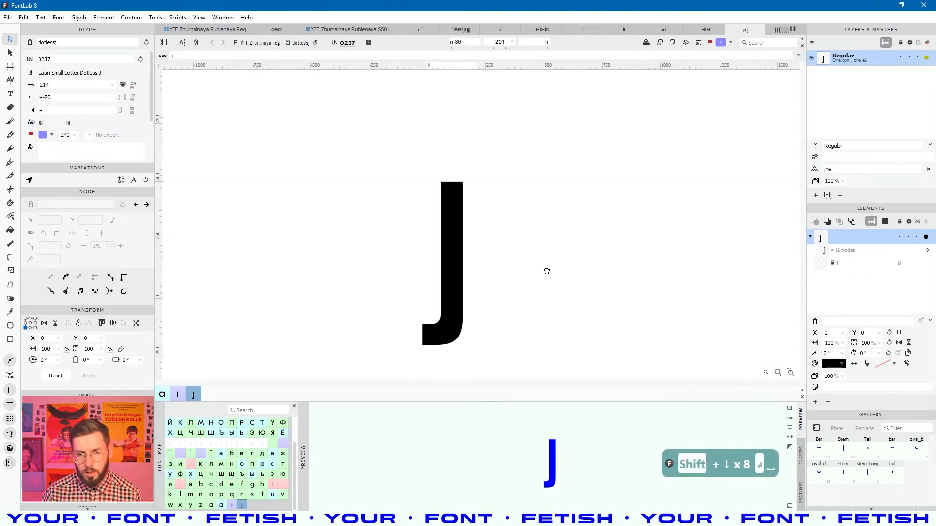
- Rename the dotless j's top anchor to 'center'
{"action": "scroll", "coordinate": [442, 200], "scroll_direction": "up", "scroll_amount": 3}
{"action": "left_click", "coordinate": [432, 175]}
{"action": "left_click", "coordinate": [548, 44]}
{"action": "type", "text": "сутеук"}
{"action": "key", "text": "ctrl+a"}
{"action": "key", "text": "shift+alt"}
{"action": "type", "text": "center"}
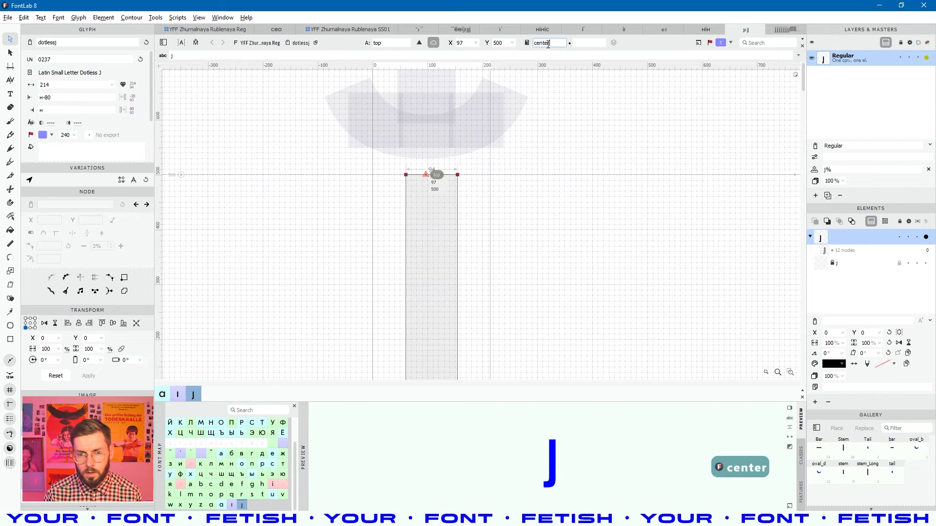
{"action": "key", "text": "Return"}
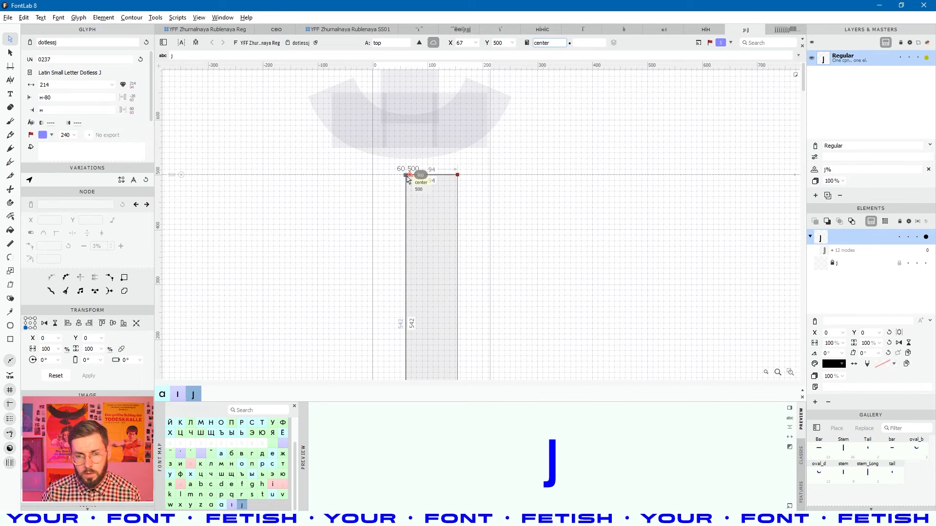
- Clear the anchor's center expression and nudge the top anchor to x 107 over the stem
{"action": "scroll", "coordinate": [411, 178], "scroll_direction": "down", "scroll_amount": 3}
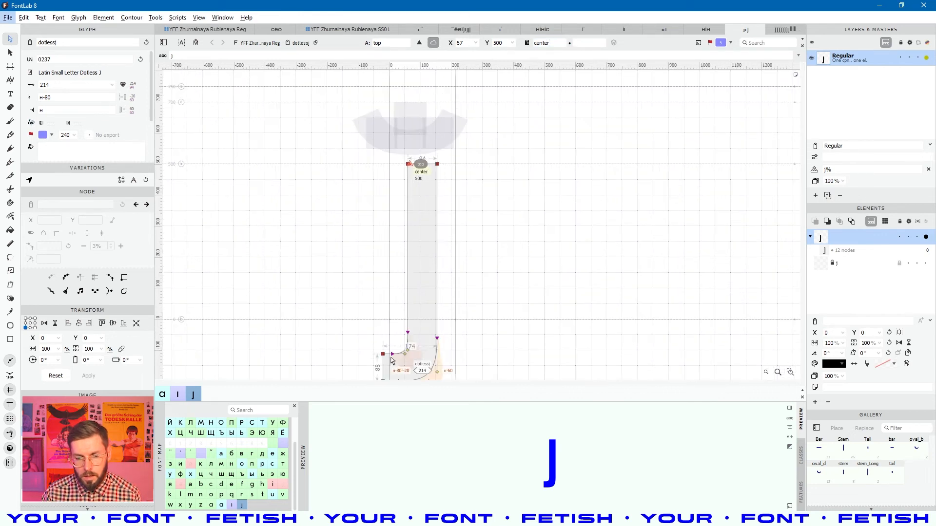
{"action": "scroll", "coordinate": [440, 151], "scroll_direction": "up", "scroll_amount": 5}
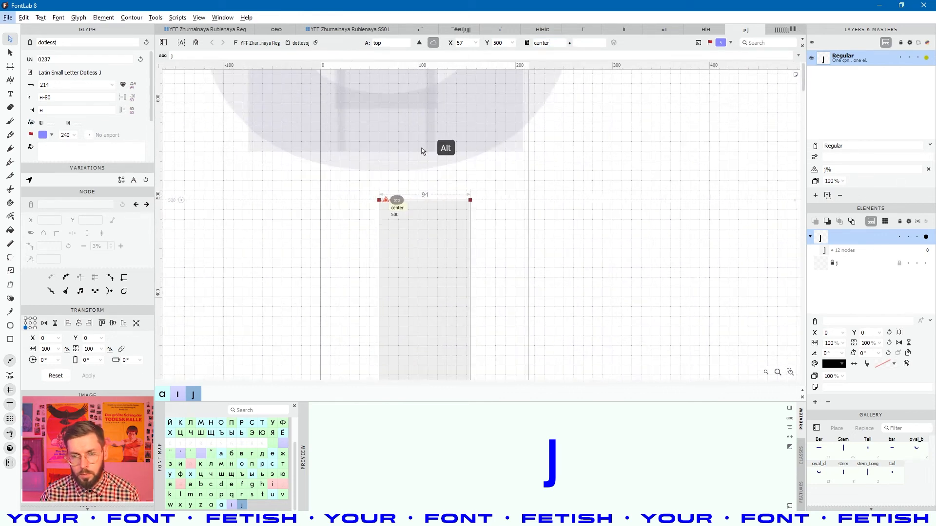
{"action": "double_click", "coordinate": [551, 45]}
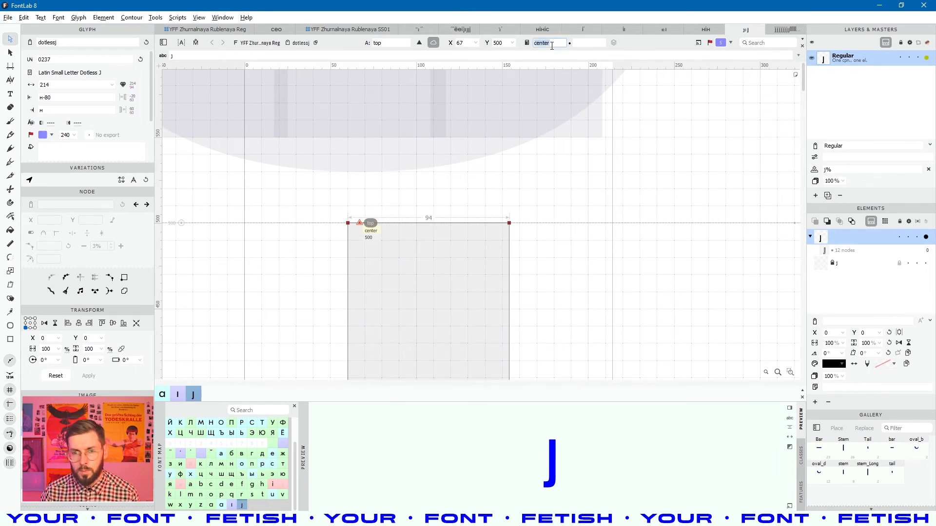
{"action": "key", "text": "BackSpace"}
{"action": "left_click", "coordinate": [366, 232]}
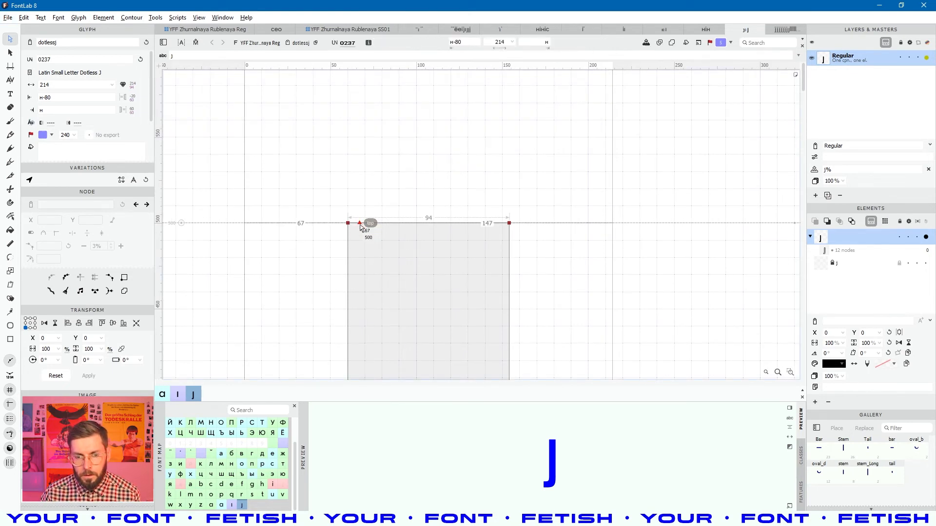
{"action": "left_click", "coordinate": [361, 227]}
{"action": "key", "text": "shift+Right"}
{"action": "key", "text": "shift+Right"}
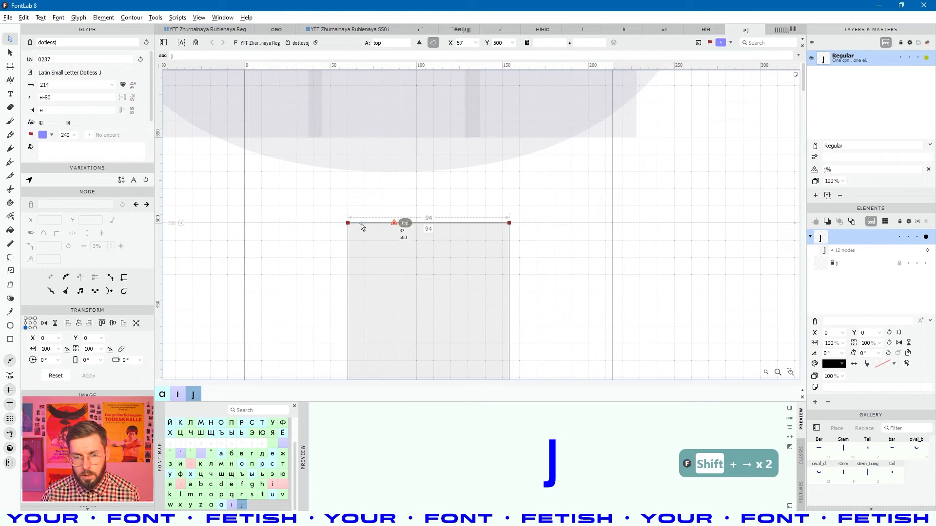
{"action": "key", "text": "Right"}
{"action": "key", "text": "Right"}
{"action": "key", "text": "Right"}
{"action": "key", "text": "Right"}
{"action": "key", "text": "Right"}
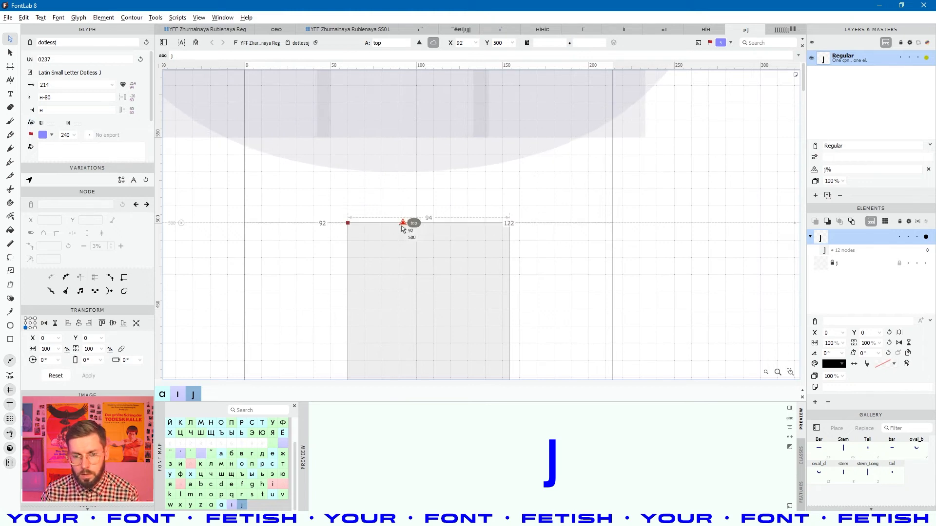
{"action": "key", "text": "Right"}
{"action": "key", "text": "Right"}
{"action": "key", "text": "Right"}
{"action": "key", "text": "Right"}
{"action": "key", "text": "Right"}
{"action": "key", "text": "Right"}
{"action": "key", "text": "Right"}
{"action": "key", "text": "Right"}
{"action": "key", "text": "Right"}
{"action": "key", "text": "Right"}
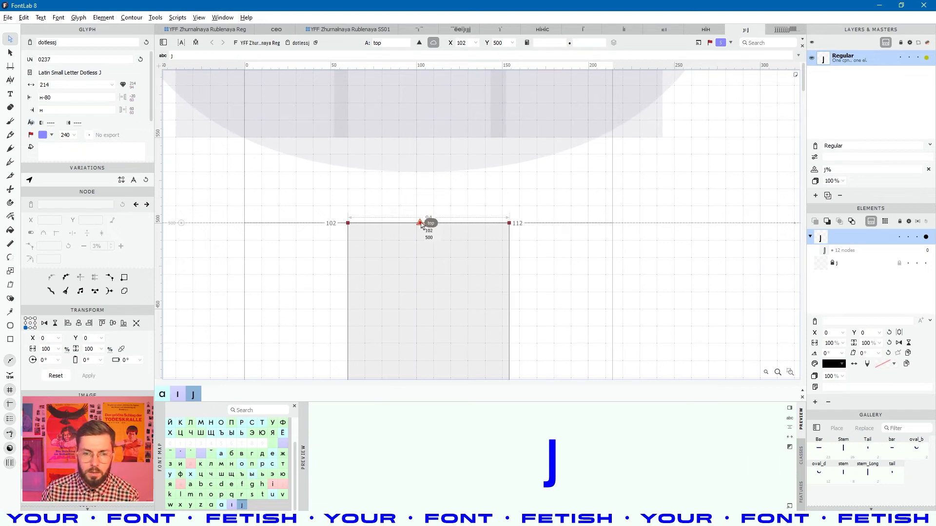
{"action": "key", "text": "Right"}
{"action": "key", "text": "Right"}
{"action": "key", "text": "Right"}
{"action": "key", "text": "Right"}
{"action": "key", "text": "Right"}
{"action": "key", "text": "Right"}
{"action": "key", "text": "Left"}
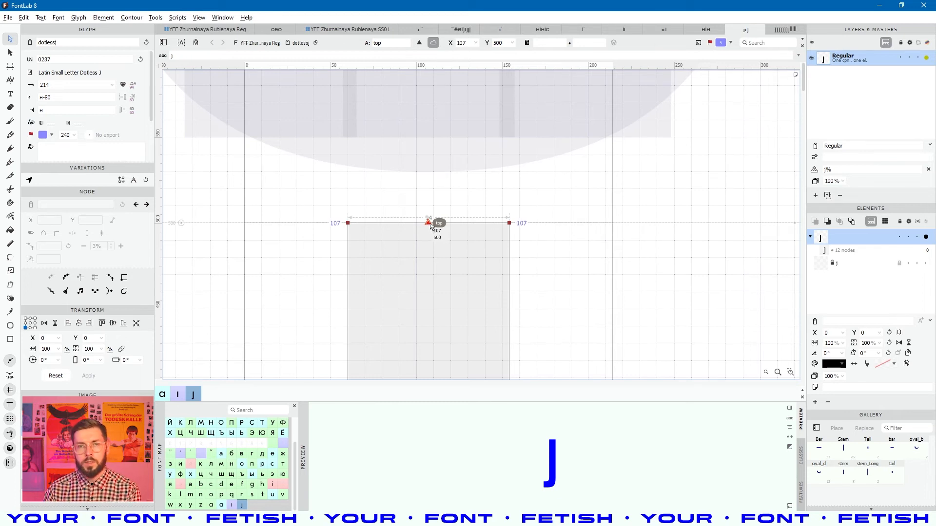
- View the whole dotless j, save the font, and return to the glyph grid
{"action": "scroll", "coordinate": [430, 226], "scroll_direction": "down", "scroll_amount": 5}
{"action": "left_click", "coordinate": [441, 309]}
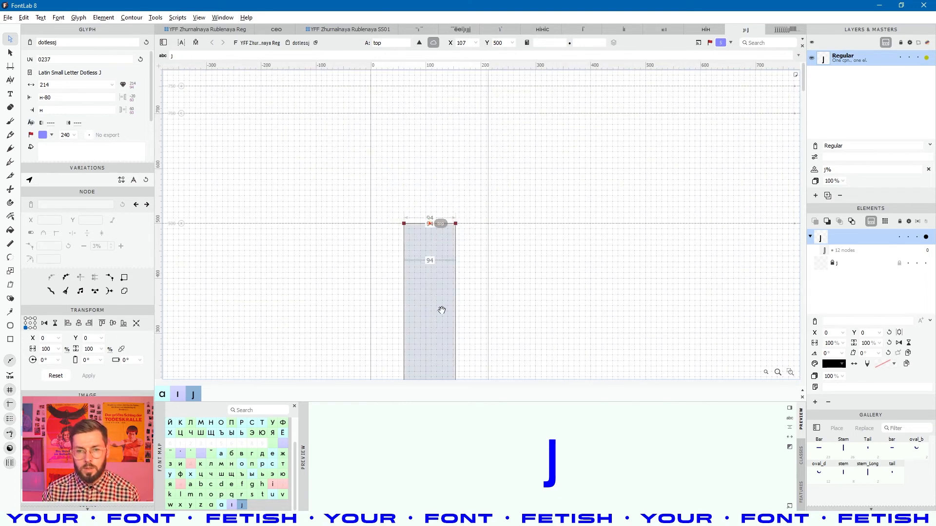
{"action": "key", "text": "space"}
{"action": "left_click_drag", "start_coordinate": [440, 309], "coordinate": [431, 273]}
{"action": "scroll", "coordinate": [431, 278], "scroll_direction": "down", "scroll_amount": 6}
{"action": "key", "text": "ctrl+s"}
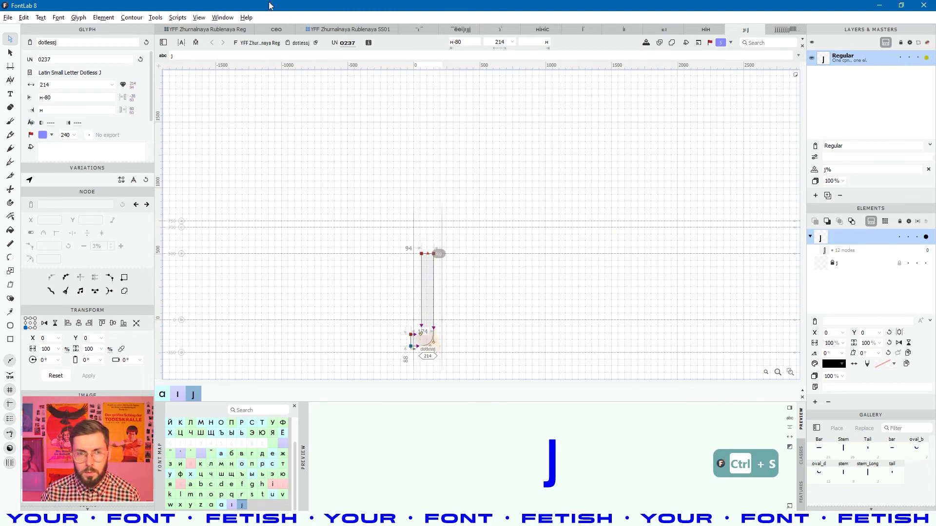
{"action": "left_click", "coordinate": [246, 28]}
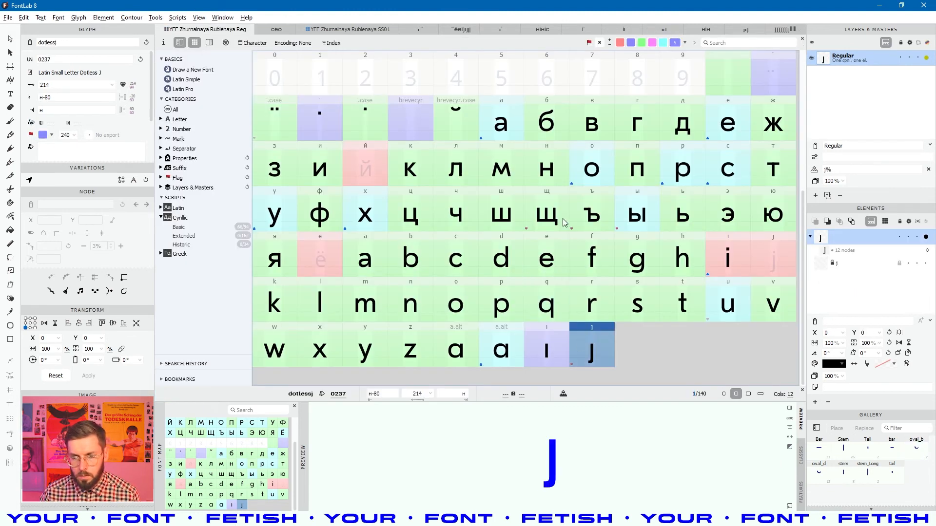
- Enable j's component reference field and enter 'dotlessj+' copied from the dotless j's name
{"action": "left_click", "coordinate": [782, 262]}
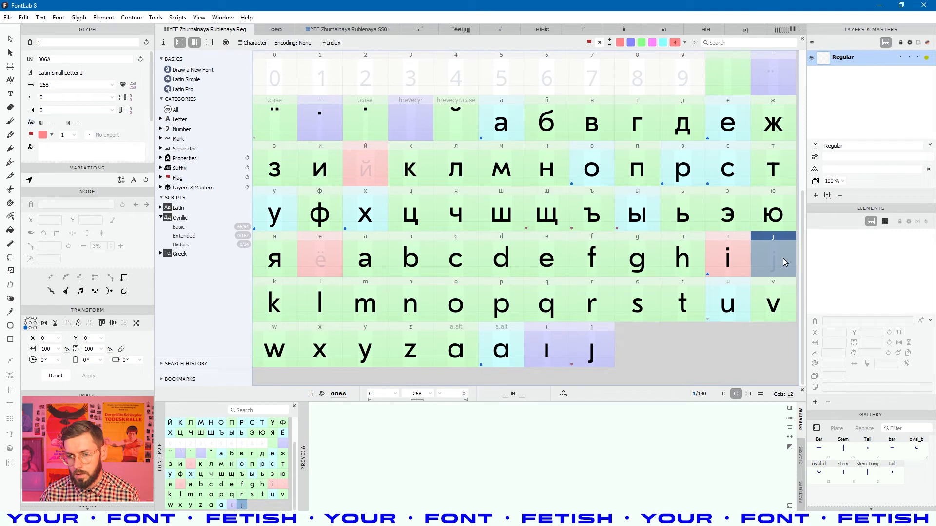
{"action": "left_click", "coordinate": [814, 171]}
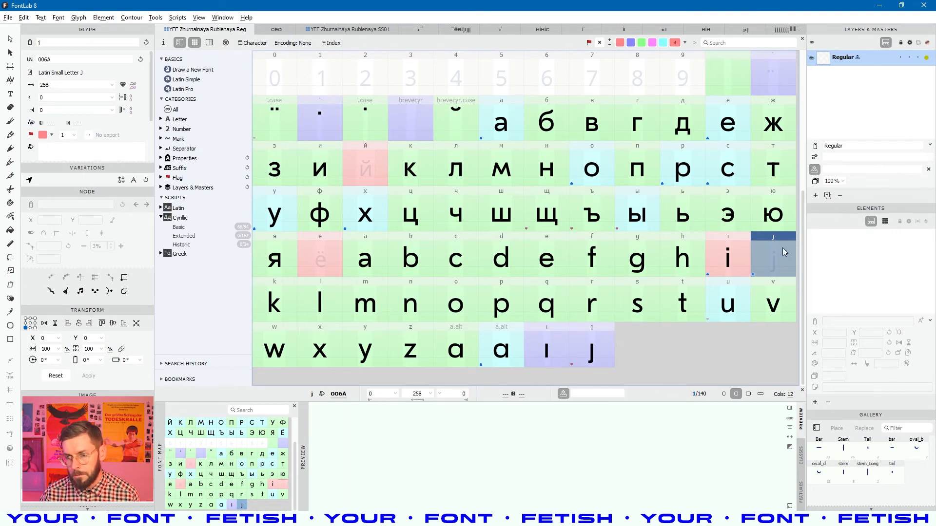
{"action": "left_click", "coordinate": [835, 170]}
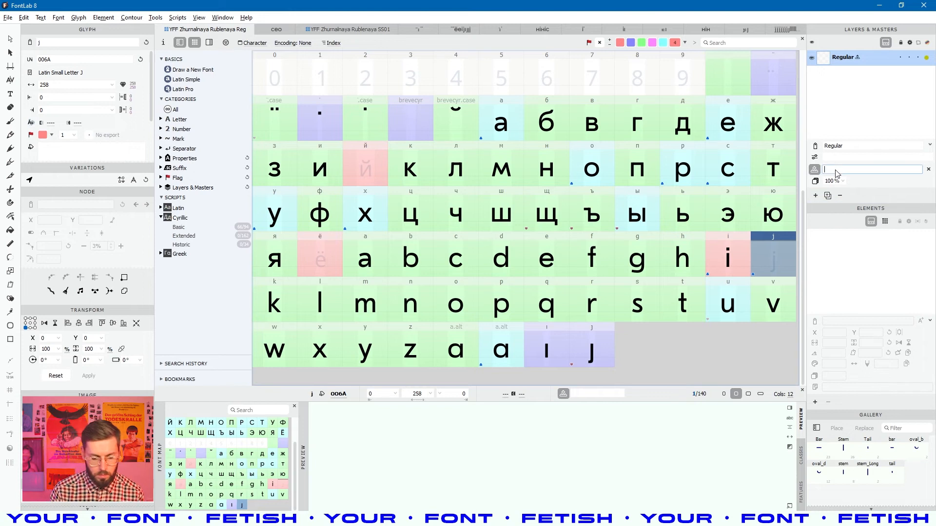
{"action": "left_click", "coordinate": [593, 352]}
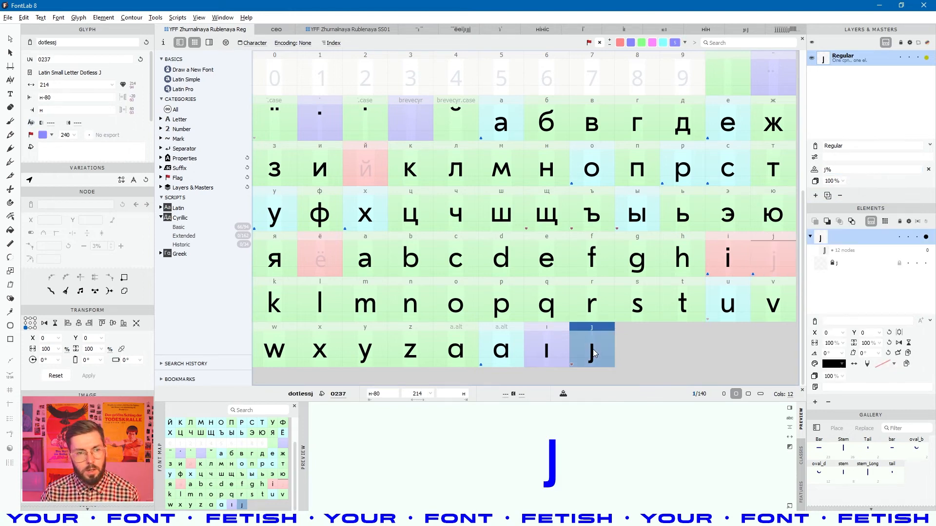
{"action": "double_click", "coordinate": [81, 43]}
{"action": "key", "text": "ctrl+c"}
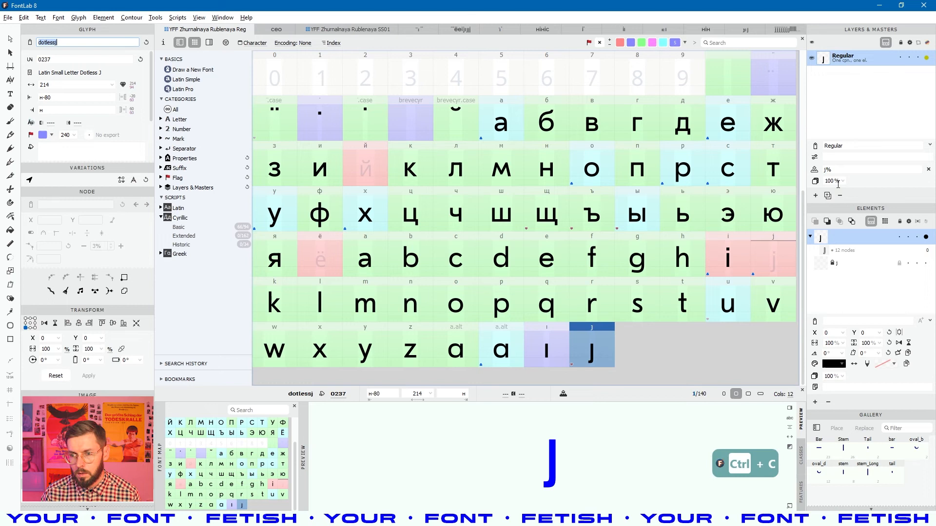
{"action": "left_click", "coordinate": [839, 170]}
{"action": "key", "text": "ctrl+a"}
{"action": "left_click", "coordinate": [770, 252]}
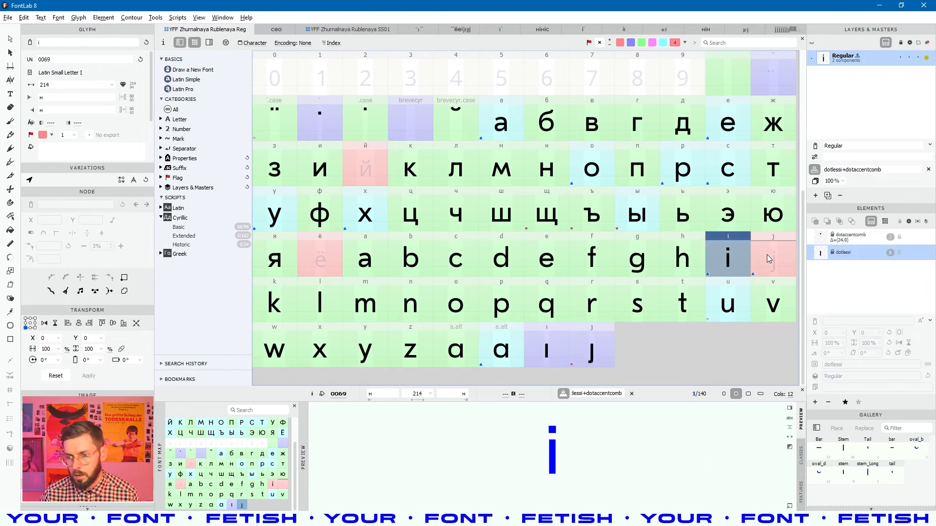
{"action": "left_click", "coordinate": [833, 170]}
{"action": "key", "text": "ctrl+v"}
{"action": "type", "text": "+"}
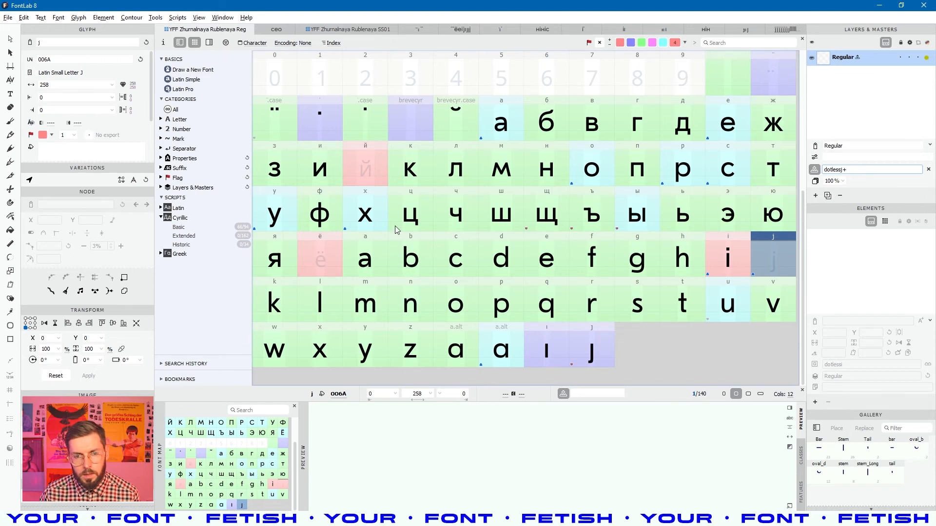
- Complete j's recipe as dotlessj+dotaccentcomb, apply it, and save the font
{"action": "left_click", "coordinate": [325, 133]}
{"action": "double_click", "coordinate": [98, 44]}
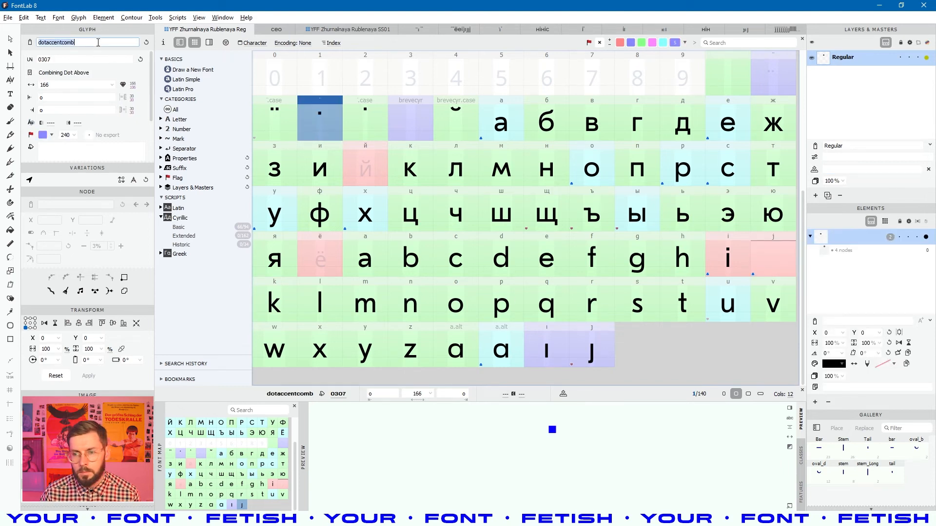
{"action": "key", "text": "ctrl+c"}
{"action": "left_click", "coordinate": [768, 255]}
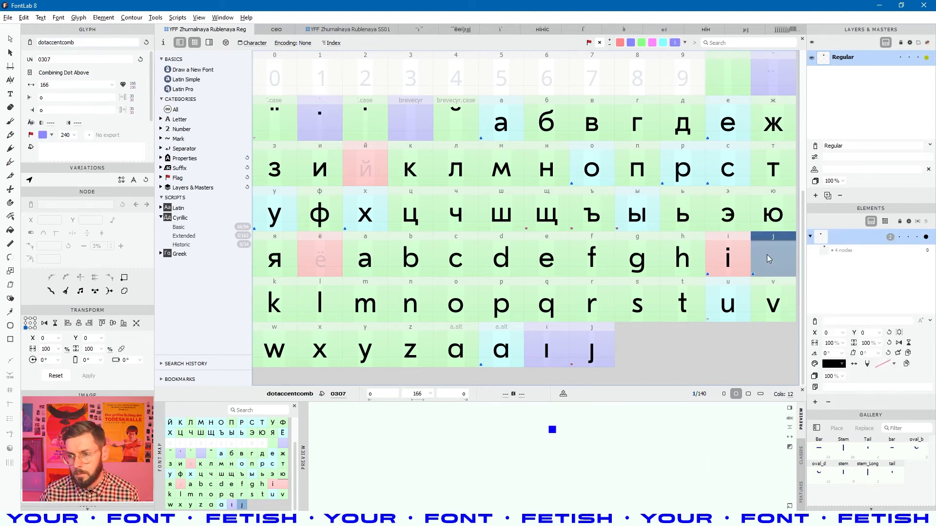
{"action": "left_click", "coordinate": [859, 169]}
{"action": "key", "text": "ctrl+v"}
{"action": "key", "text": "Return"}
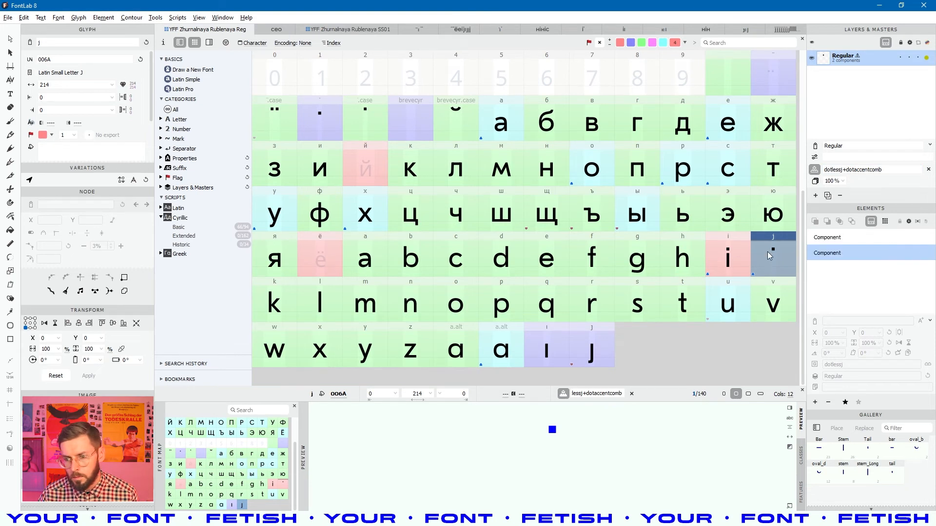
{"action": "key", "text": "ctrl+s"}
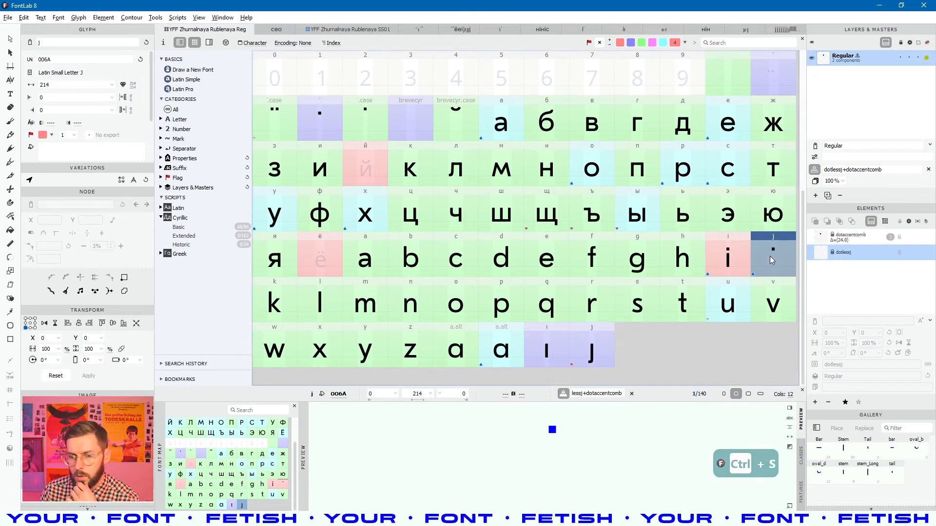
{"action": "left_click", "coordinate": [595, 338]}
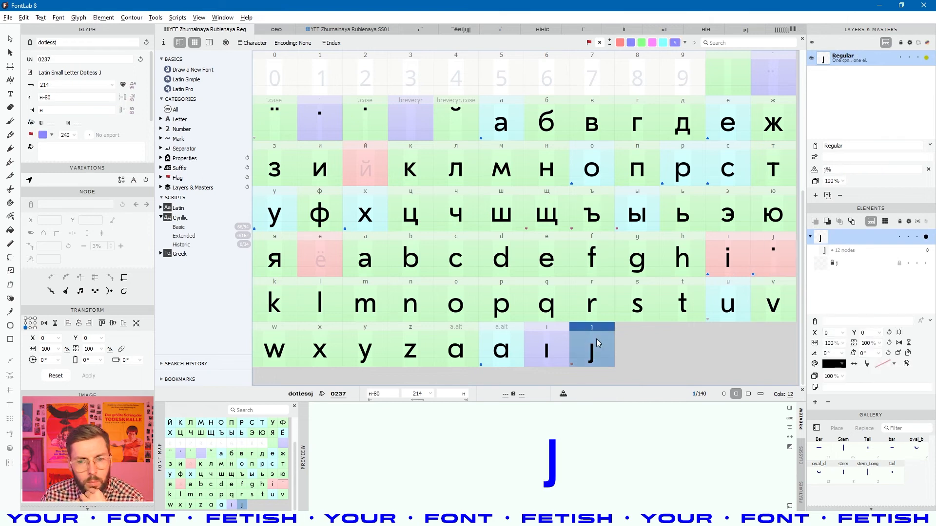
{"action": "double_click", "coordinate": [596, 338]}
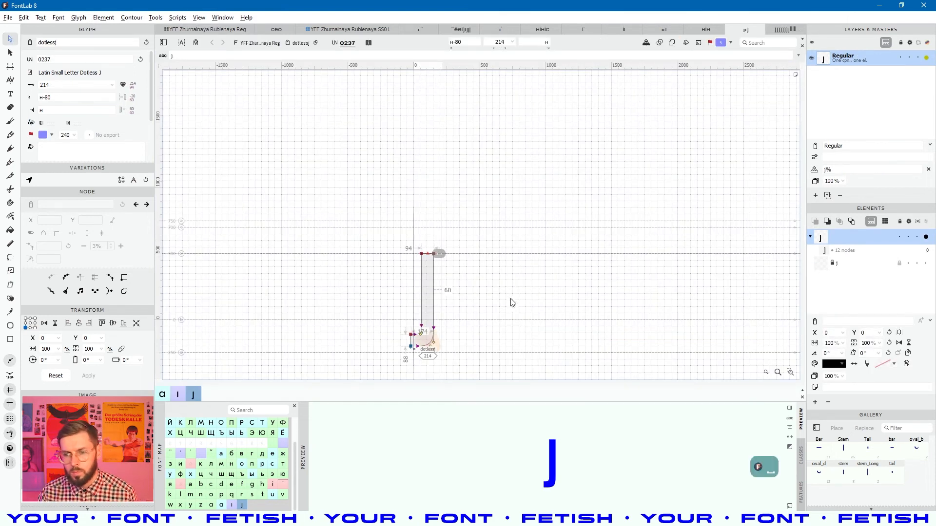
- Delete the leftover locked j element from dotlessj
{"action": "key", "text": "space"}
{"action": "left_click", "coordinate": [837, 263]}
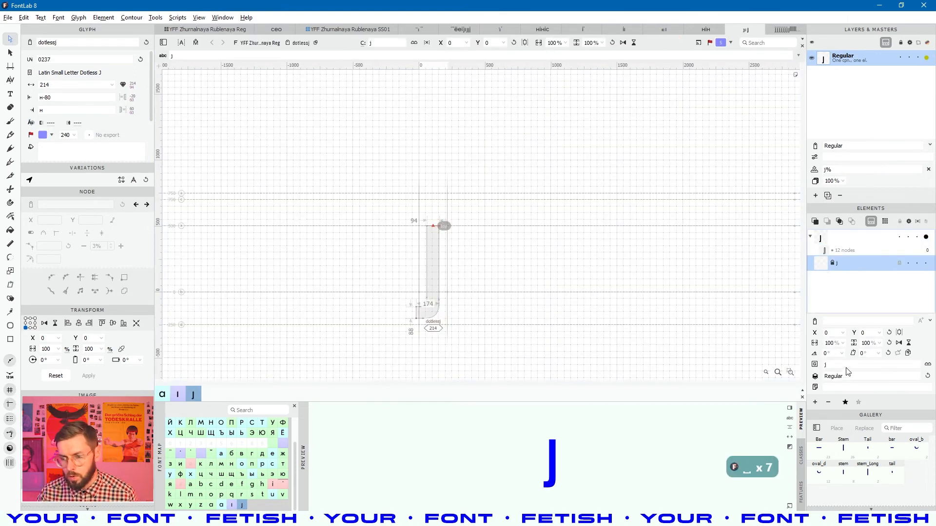
{"action": "left_click", "coordinate": [831, 403]}
- Compare the j, dotlessj, dotlessi and i glyphs in the font grid
{"action": "left_click", "coordinate": [205, 30]}
{"action": "left_click", "coordinate": [753, 260]}
{"action": "left_click", "coordinate": [613, 349]}
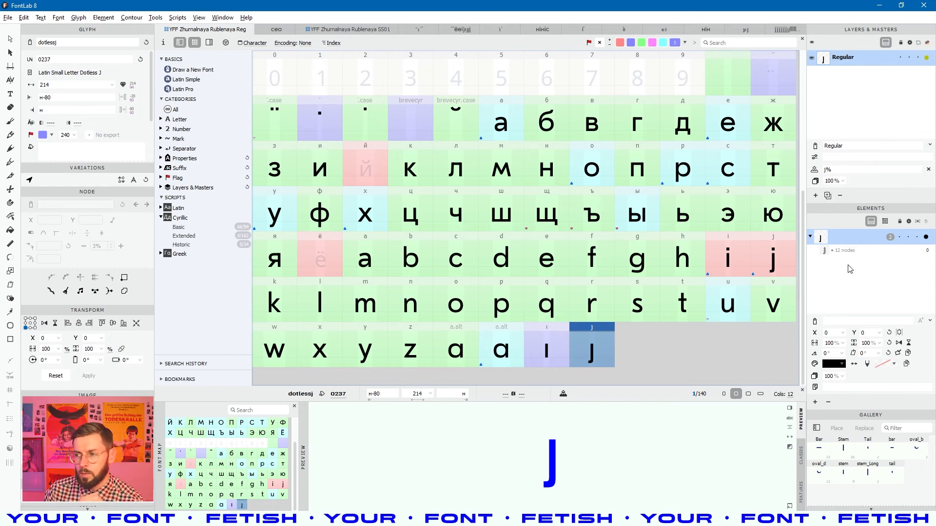
{"action": "left_click", "coordinate": [771, 263]}
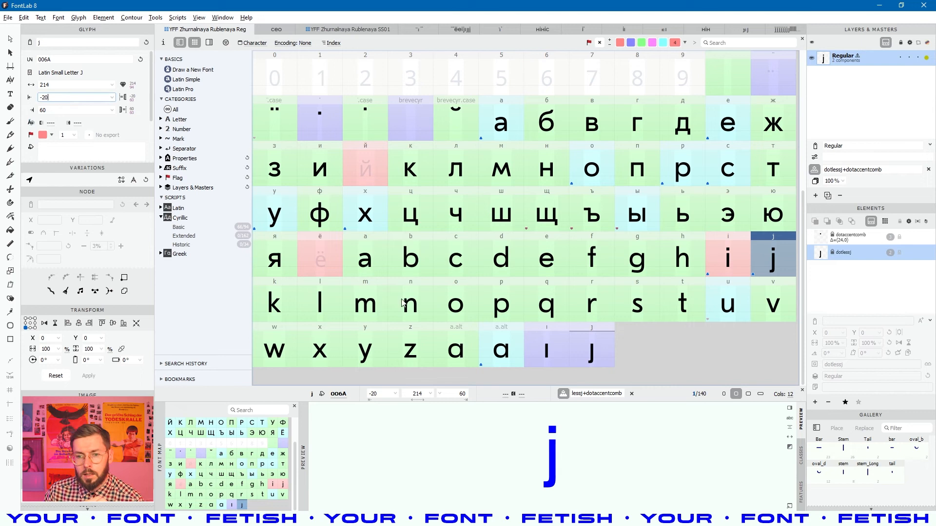
{"action": "left_click", "coordinate": [547, 344]}
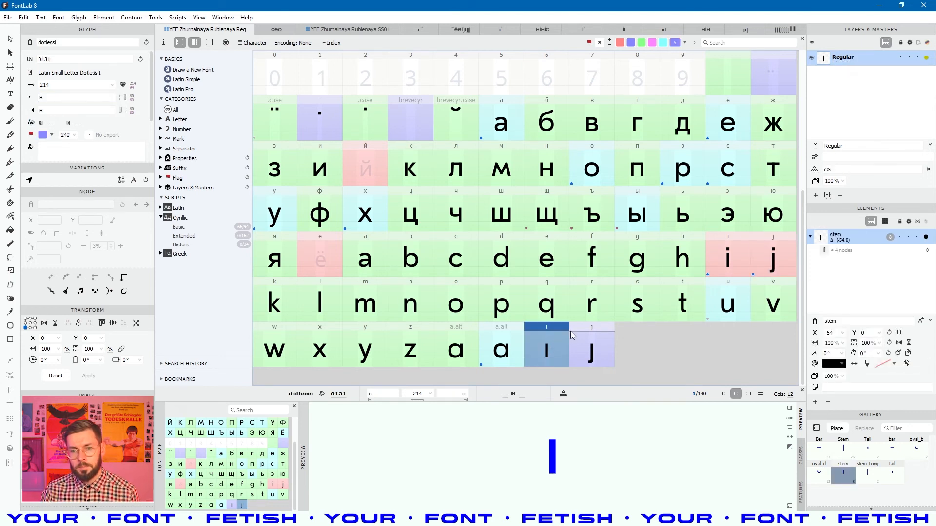
{"action": "left_click", "coordinate": [722, 265]}
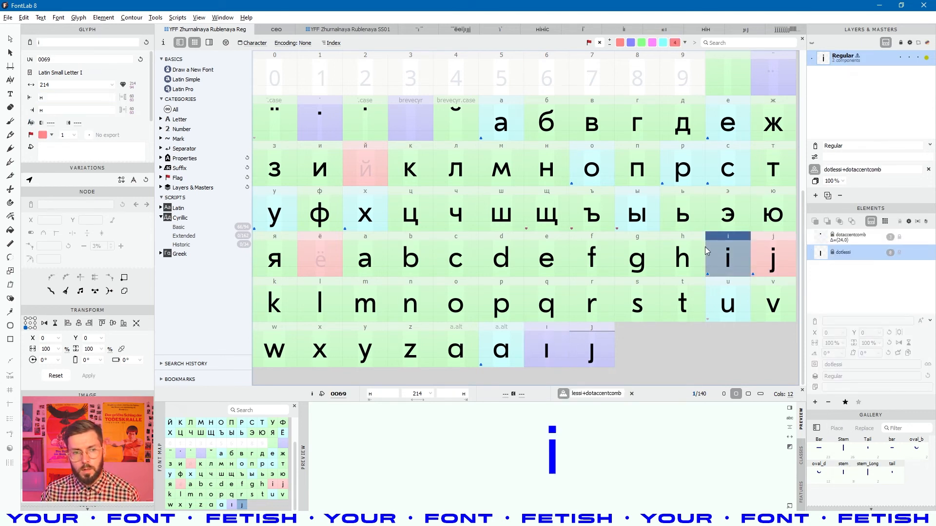
- Link both of i's sidebearings to dotlessi
{"action": "left_click", "coordinate": [70, 97]}
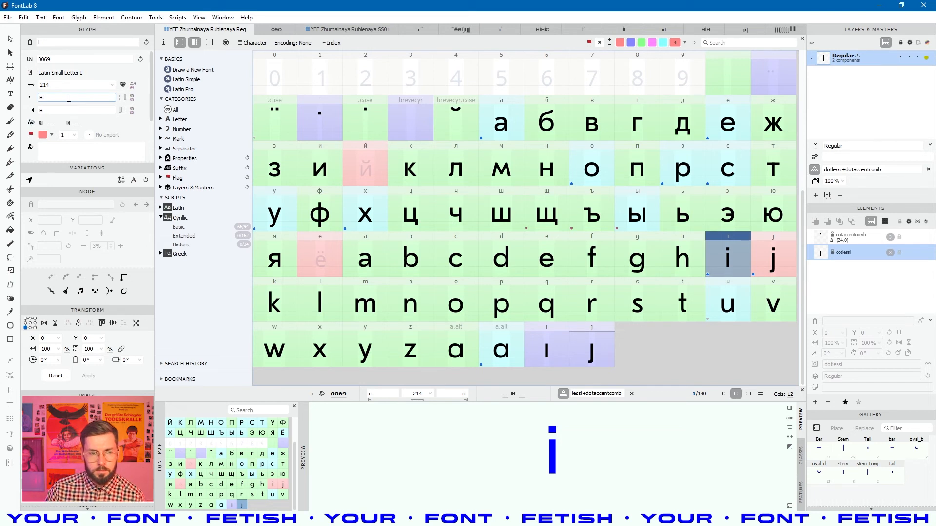
{"action": "left_click", "coordinate": [550, 351]}
{"action": "double_click", "coordinate": [80, 44]}
{"action": "key", "text": "ctrl+c"}
{"action": "left_click", "coordinate": [720, 266]}
{"action": "double_click", "coordinate": [72, 97]}
{"action": "key", "text": "ctrl+v"}
{"action": "double_click", "coordinate": [61, 111]}
{"action": "key", "text": "ctrl+v"}
{"action": "left_click", "coordinate": [547, 237]}
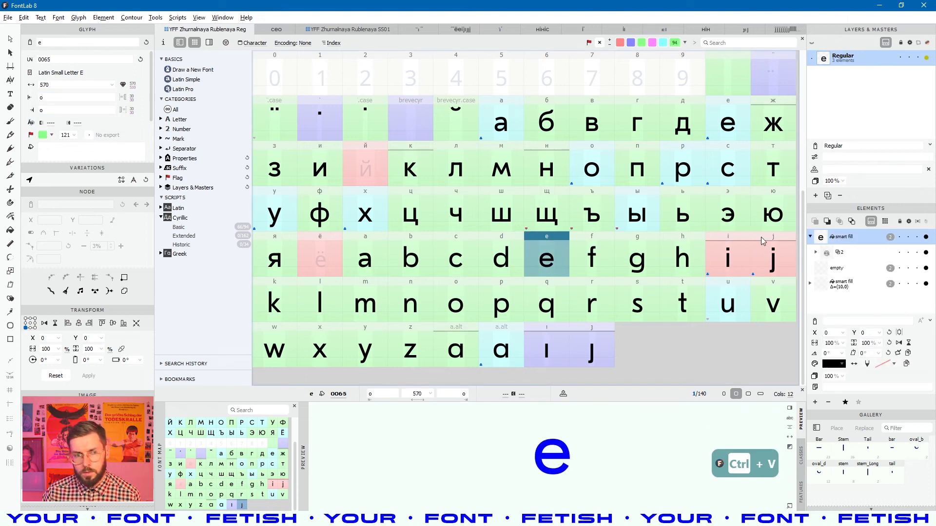
- Replace j's left sidebearing -20 with a link to dotlessj, and link its right sidebearing too
{"action": "left_click", "coordinate": [764, 244]}
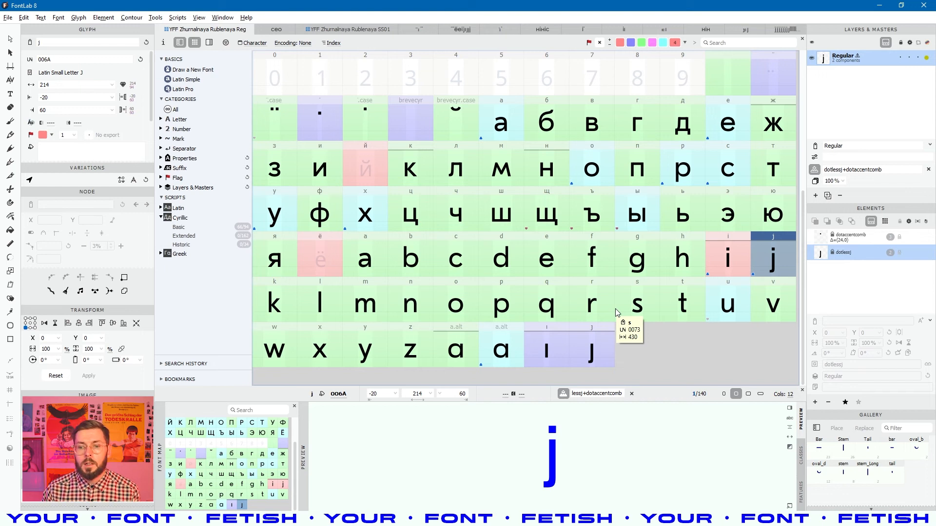
{"action": "left_click", "coordinate": [594, 357]}
{"action": "double_click", "coordinate": [79, 42]}
{"action": "key", "text": "ctrl+c"}
{"action": "left_click", "coordinate": [765, 263]}
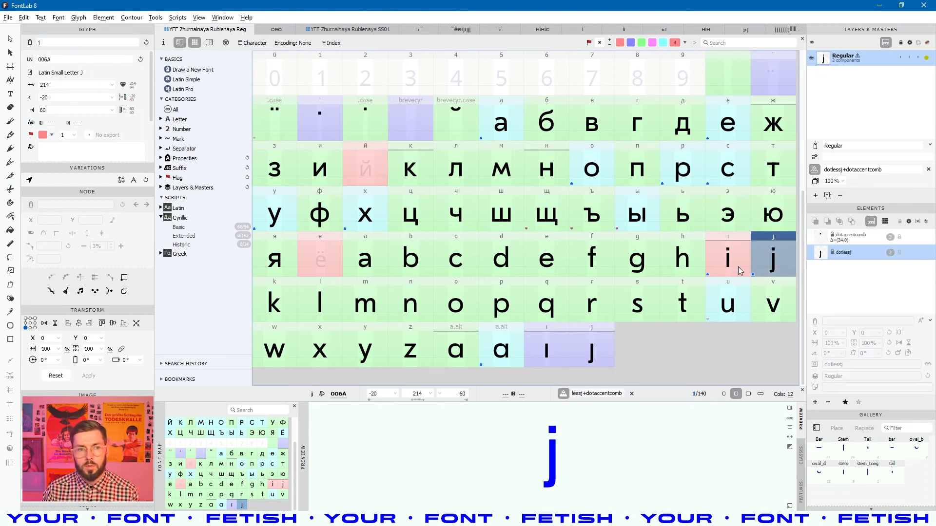
{"action": "left_click", "coordinate": [68, 97]}
{"action": "key", "text": "ctrl+a"}
{"action": "key", "text": "ctrl+v"}
{"action": "left_click", "coordinate": [65, 111]}
{"action": "key", "text": "ctrl+v"}
{"action": "left_click", "coordinate": [367, 214]}
- Check the dotlessi, dotlessj, r and ё glyphs in the grid
{"action": "left_click", "coordinate": [564, 332]}
{"action": "left_click", "coordinate": [592, 345]}
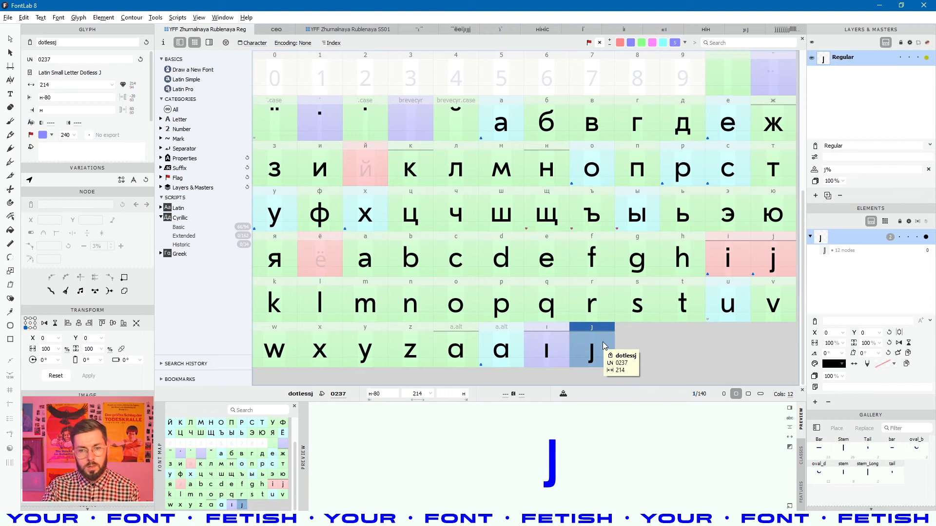
{"action": "left_click", "coordinate": [585, 281]}
{"action": "left_click", "coordinate": [329, 266]}
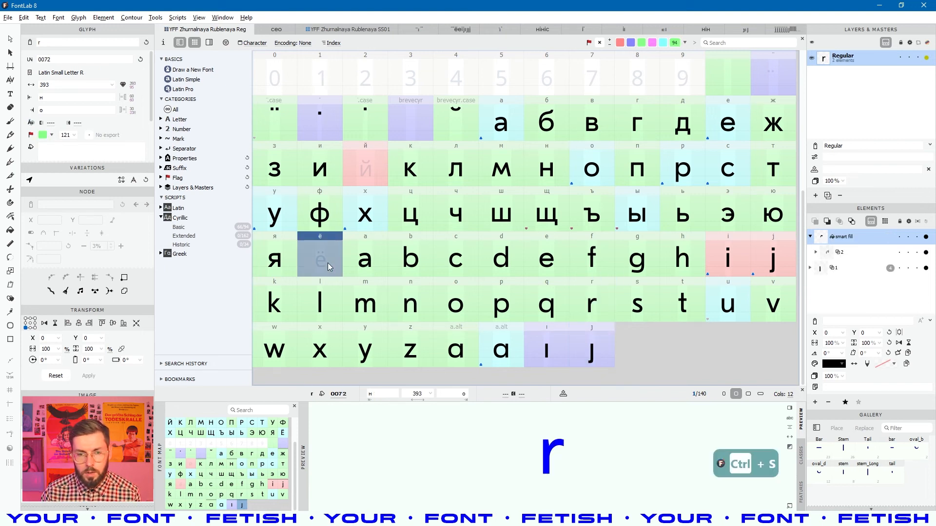
- Insert a dotaccentcomb component into the empty brevecyr glyph
{"action": "scroll", "coordinate": [408, 247], "scroll_direction": "up", "scroll_amount": 1}
{"action": "left_click", "coordinate": [340, 159]}
{"action": "double_click", "coordinate": [423, 169]}
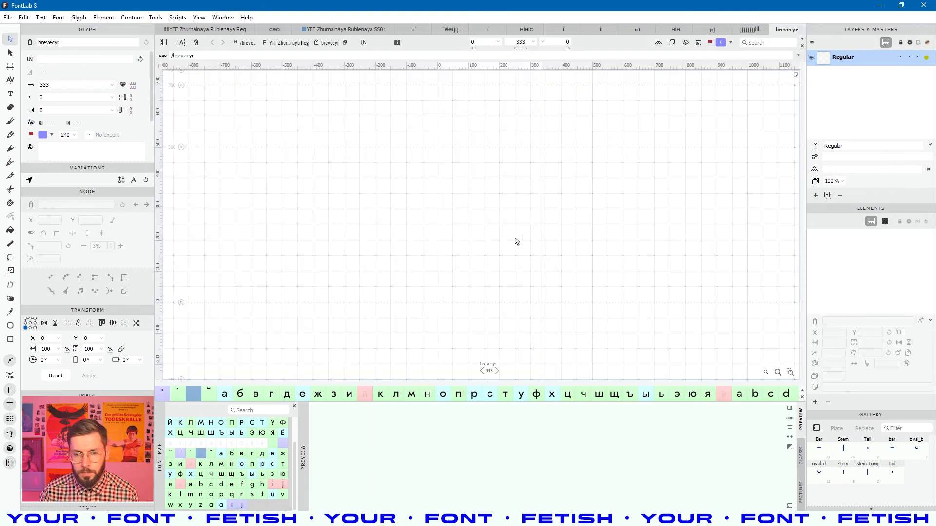
{"action": "right_click", "coordinate": [496, 193]}
{"action": "left_click", "coordinate": [535, 311]}
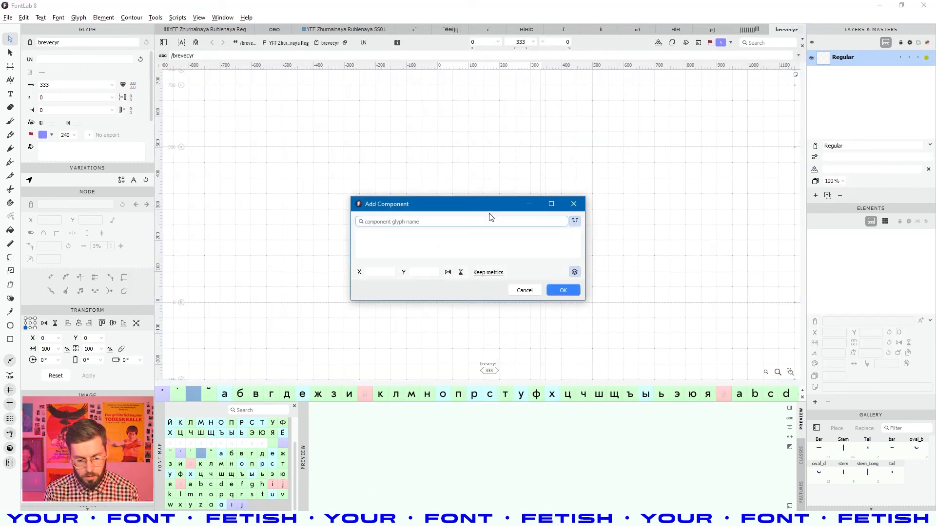
{"action": "type", "text": "dot"}
{"action": "double_click", "coordinate": [428, 250]}
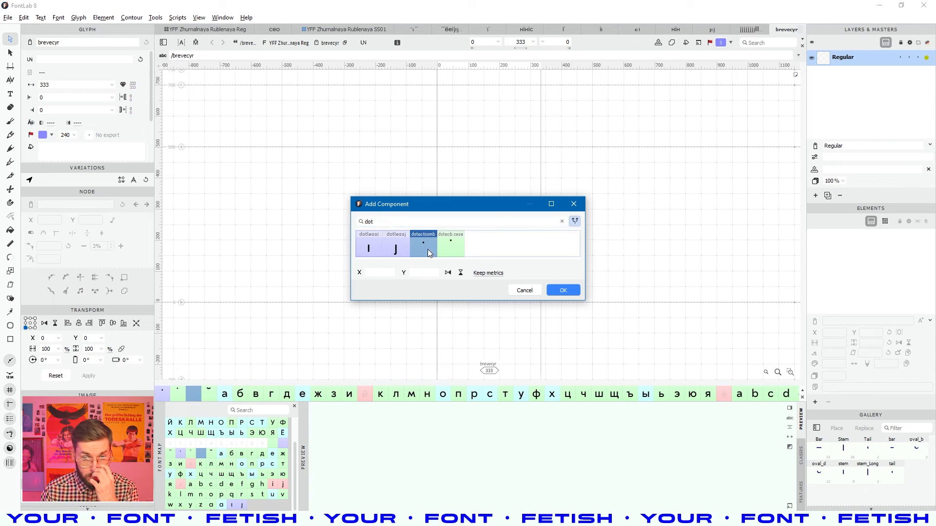
{"action": "left_click", "coordinate": [500, 159]}
{"action": "key", "text": "space"}
{"action": "left_click_drag", "start_coordinate": [500, 159], "coordinate": [476, 171]}
{"action": "key", "text": "v"}
{"action": "left_click", "coordinate": [11, 56]}
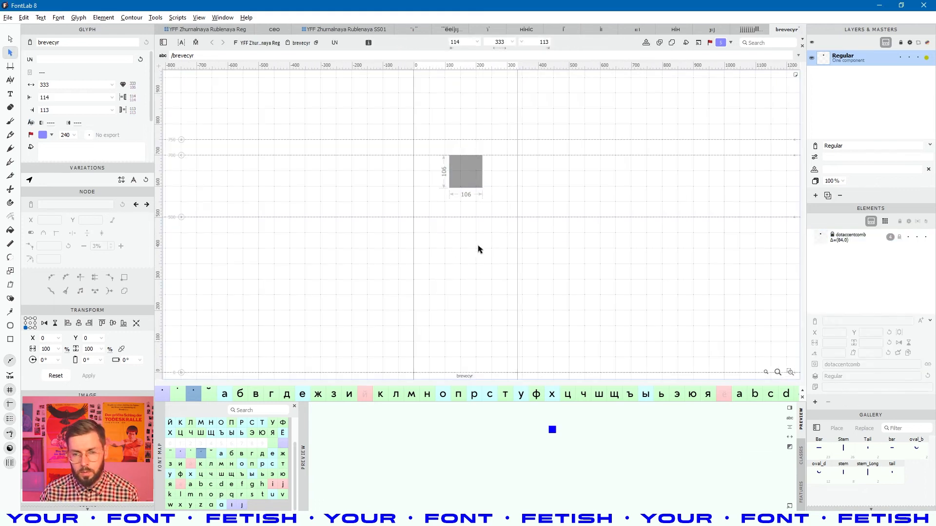
- Duplicate the dot to the right and set both sidebearings to o
{"action": "left_click", "coordinate": [472, 181]}
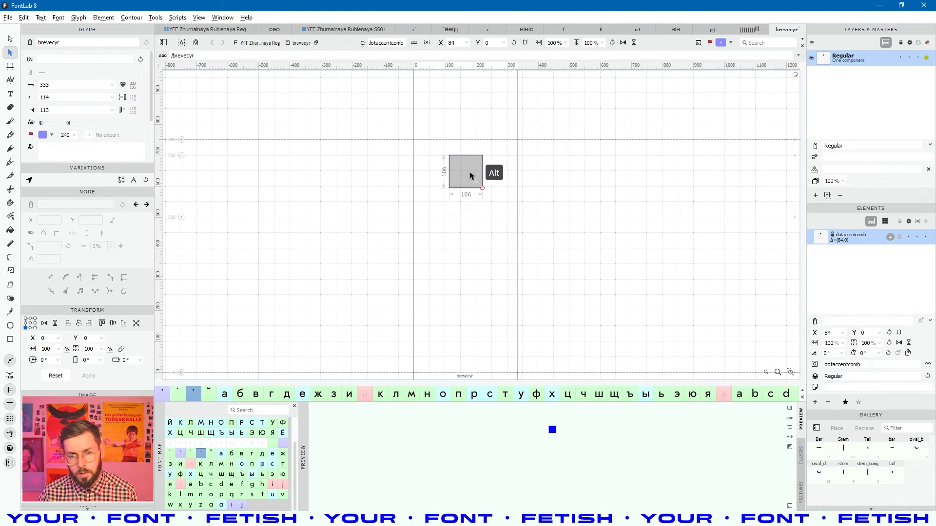
{"action": "left_click_drag", "start_coordinate": [469, 173], "coordinate": [531, 174]}
{"action": "double_click", "coordinate": [57, 98]}
{"action": "type", "text": "o"}
{"action": "left_click", "coordinate": [57, 110]}
{"action": "double_click", "coordinate": [57, 110]}
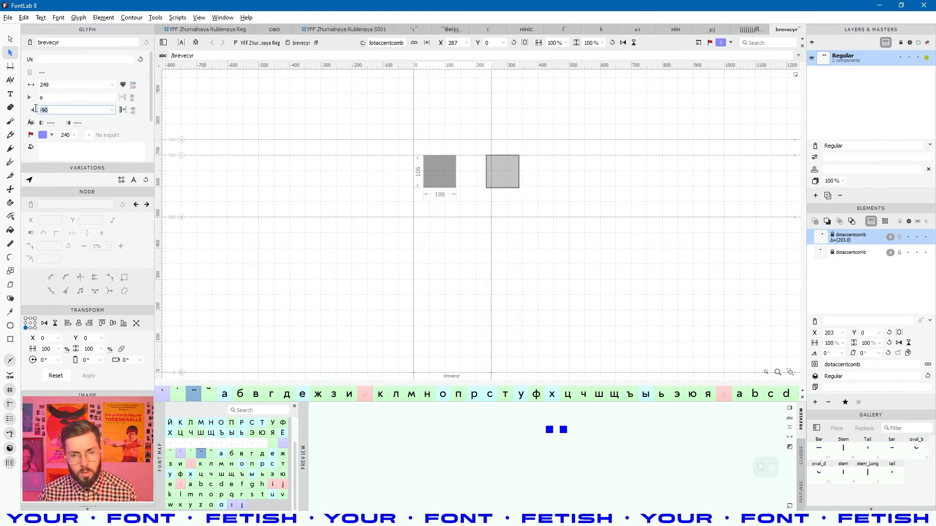
{"action": "type", "text": "o"}
{"action": "left_click", "coordinate": [384, 232]}
- Nudge the right-hand dot one unit right and preview the glyph filled
{"action": "scroll", "coordinate": [470, 176], "scroll_direction": "up", "scroll_amount": 5}
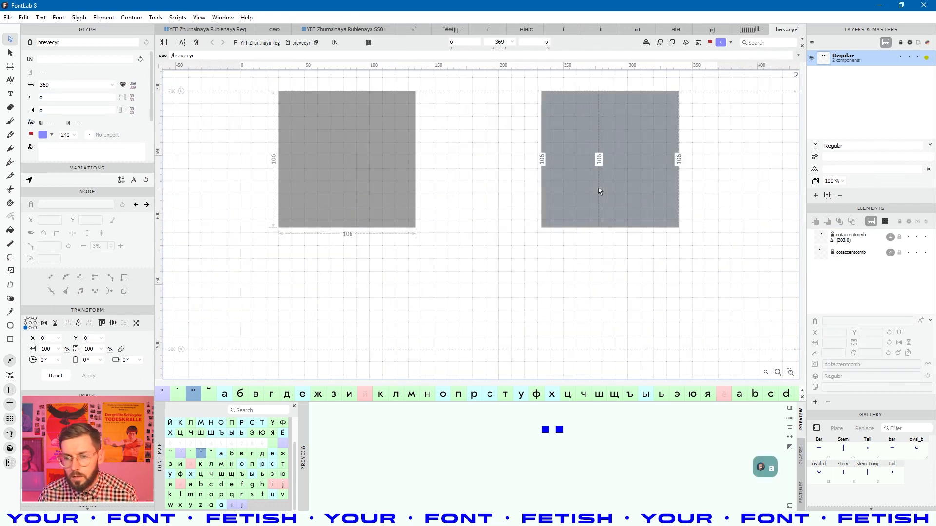
{"action": "left_click", "coordinate": [602, 189]}
{"action": "scroll", "coordinate": [681, 215], "scroll_direction": "up", "scroll_amount": 5}
{"action": "scroll", "coordinate": [681, 215], "scroll_direction": "up", "scroll_amount": 3}
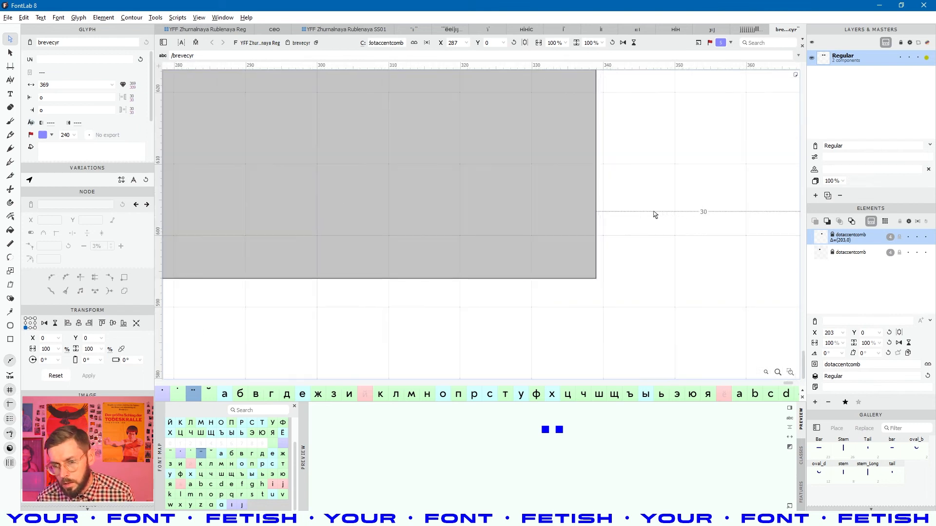
{"action": "key", "text": "Right"}
{"action": "scroll", "coordinate": [564, 236], "scroll_direction": "down", "scroll_amount": 6}
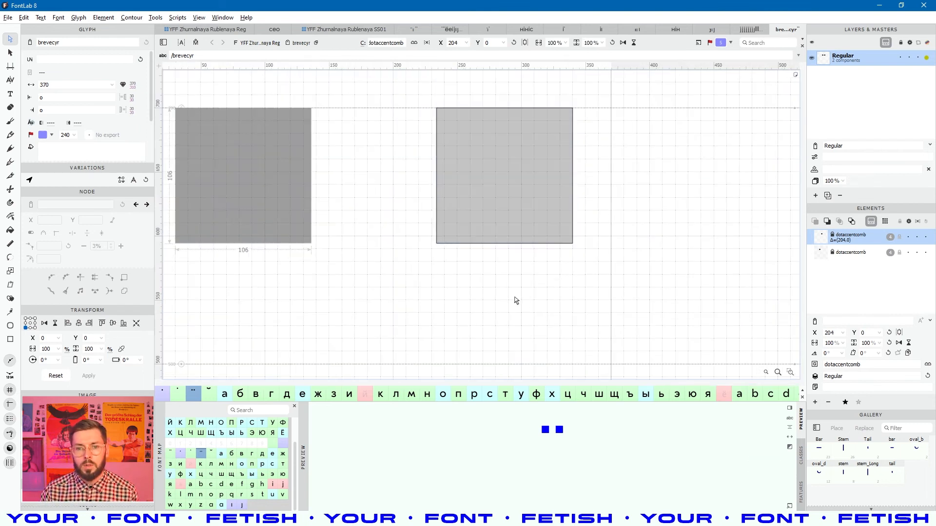
{"action": "left_click", "coordinate": [515, 300]}
{"action": "scroll", "coordinate": [436, 251], "scroll_direction": "down", "scroll_amount": 4}
{"action": "key", "text": "space"}
{"action": "key", "text": "a"}
{"action": "right_click", "coordinate": [413, 261]}
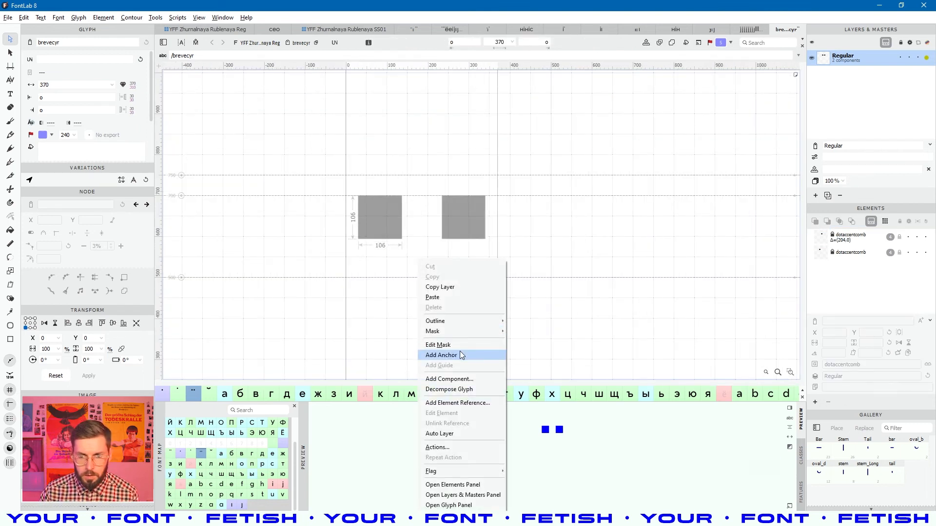
- Add an anchor with center alignment and name it _top
{"action": "left_click", "coordinate": [462, 355]}
{"action": "left_click", "coordinate": [422, 166]}
{"action": "left_click", "coordinate": [542, 45]}
{"action": "type", "text": "center"}
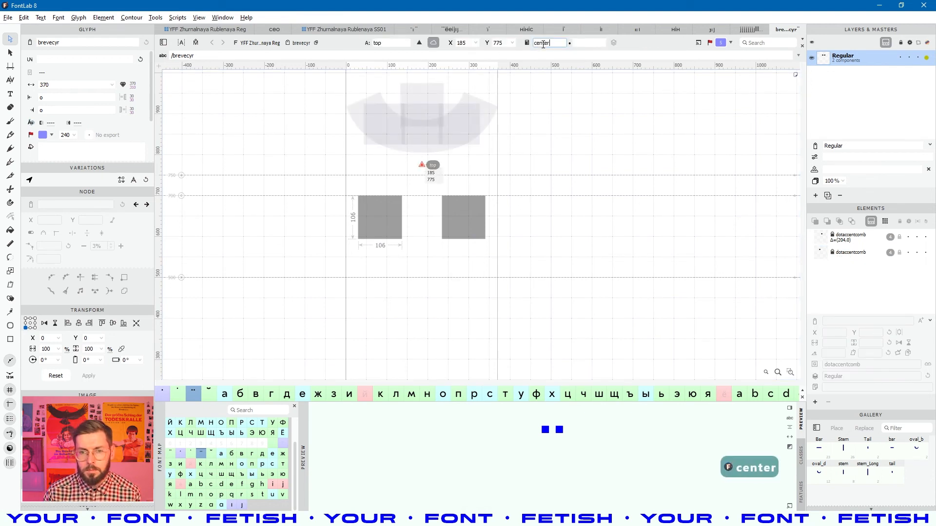
{"action": "key", "text": "Return"}
{"action": "left_click", "coordinate": [374, 43]}
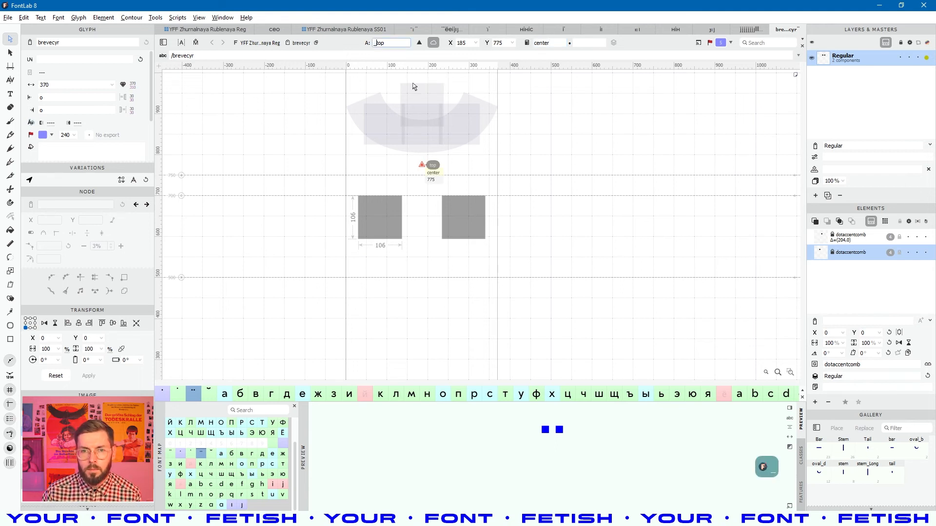
{"action": "key", "text": "Return"}
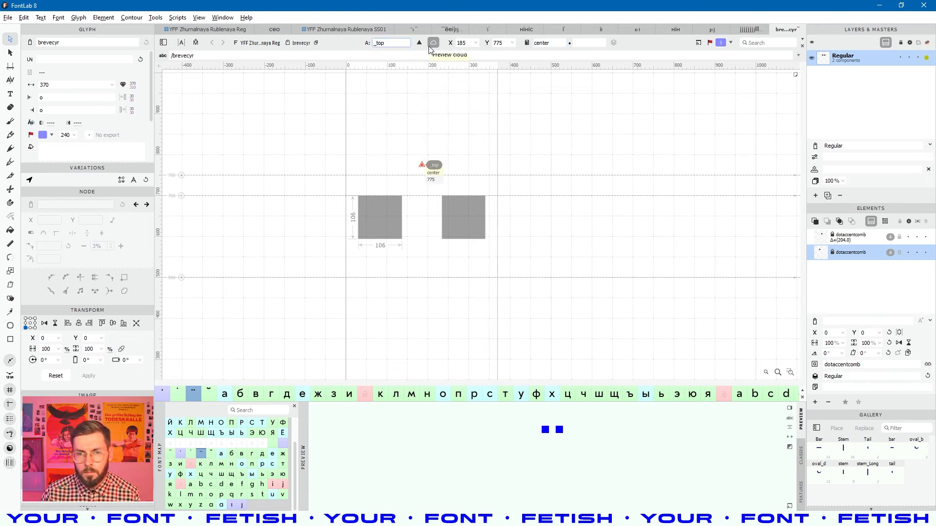
- Move the _top anchor down to a height of 500
{"action": "left_click", "coordinate": [422, 167]}
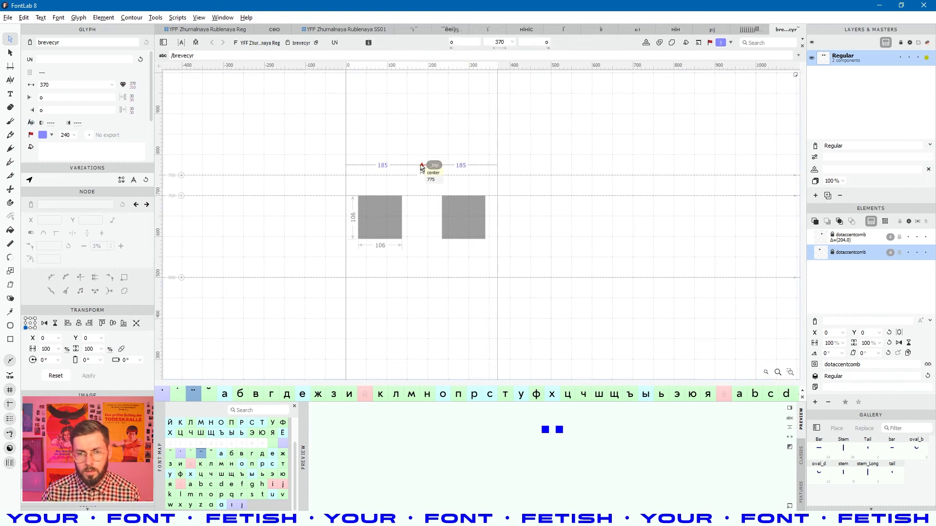
{"action": "left_click", "coordinate": [422, 167]}
{"action": "key", "text": "ctrl+Down"}
{"action": "key", "text": "ctrl+Down"}
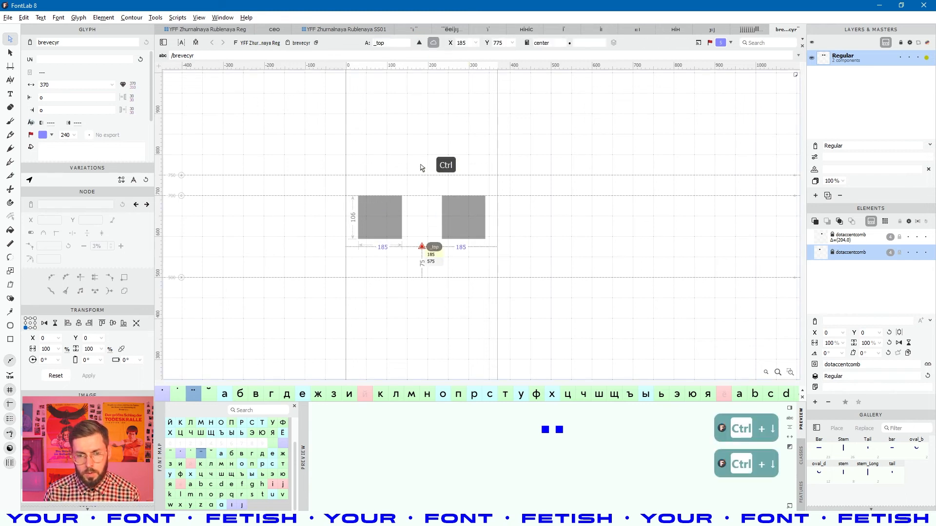
{"action": "key", "text": "ctrl+Down"}
{"action": "key", "text": "shift+Up"}
{"action": "key", "text": "shift+Up"}
{"action": "key", "text": "shift+Up"}
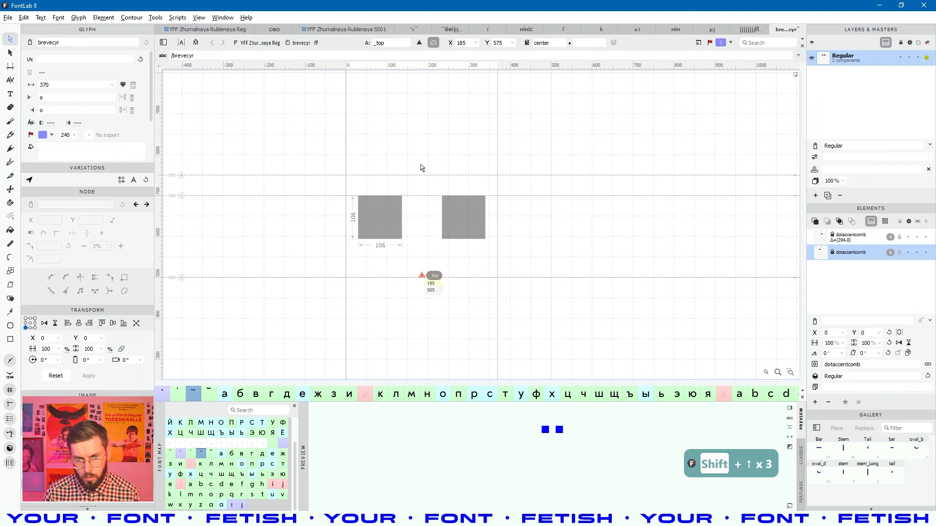
{"action": "key", "text": "Down"}
{"action": "key", "text": "Down"}
{"action": "key", "text": "Down"}
{"action": "key", "text": "Down"}
{"action": "key", "text": "Down"}
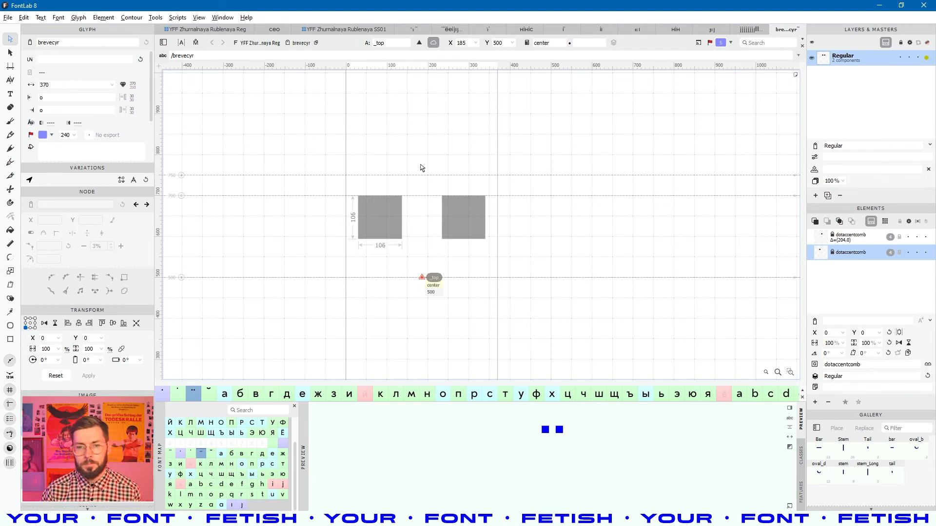
{"action": "left_click", "coordinate": [420, 166]}
{"action": "key", "text": "space"}
- Save the font and open the Latin e from the glyph grid
{"action": "key", "text": "ctrl+s"}
{"action": "scroll", "coordinate": [510, 193], "scroll_direction": "down", "scroll_amount": 4}
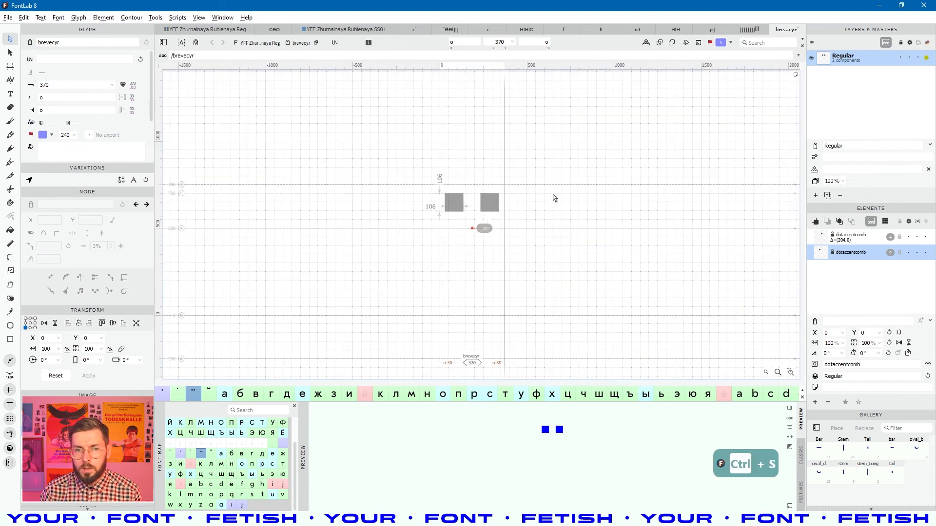
{"action": "left_click", "coordinate": [228, 27]}
{"action": "left_click", "coordinate": [592, 166]}
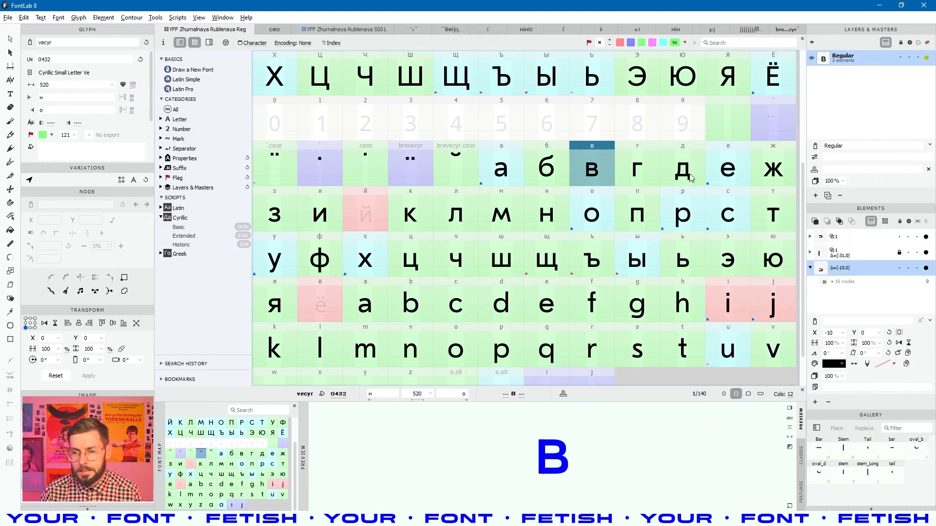
{"action": "scroll", "coordinate": [702, 185], "scroll_direction": "up", "scroll_amount": 4}
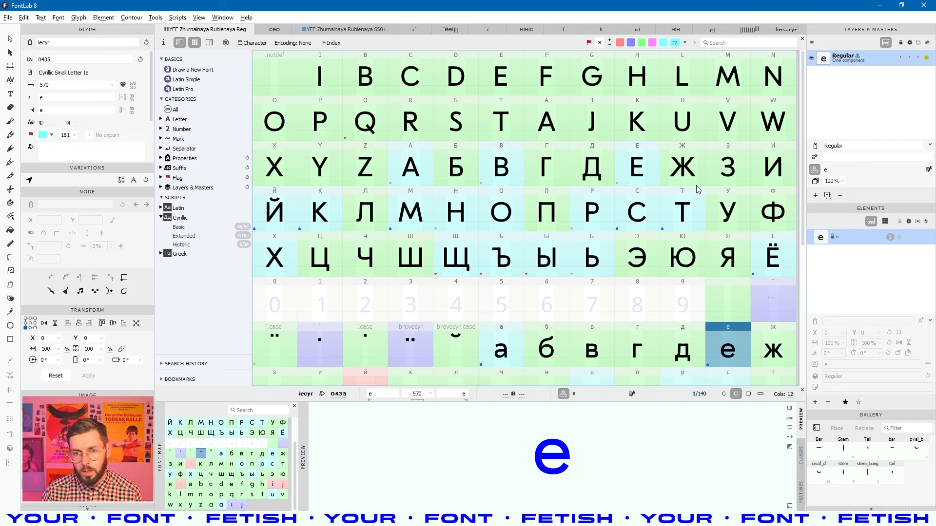
{"action": "scroll", "coordinate": [560, 182], "scroll_direction": "down", "scroll_amount": 5}
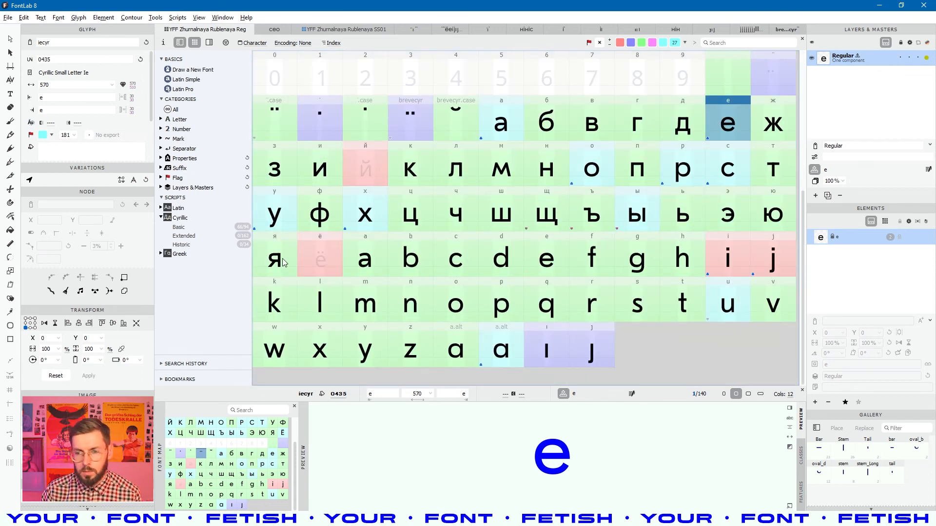
{"action": "left_click", "coordinate": [611, 293]}
{"action": "left_click", "coordinate": [553, 271]}
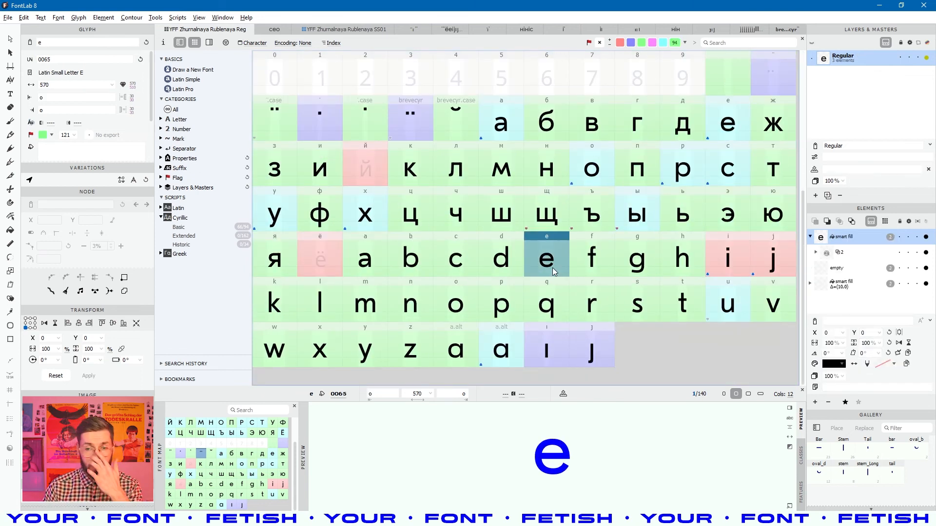
{"action": "double_click", "coordinate": [552, 268]}
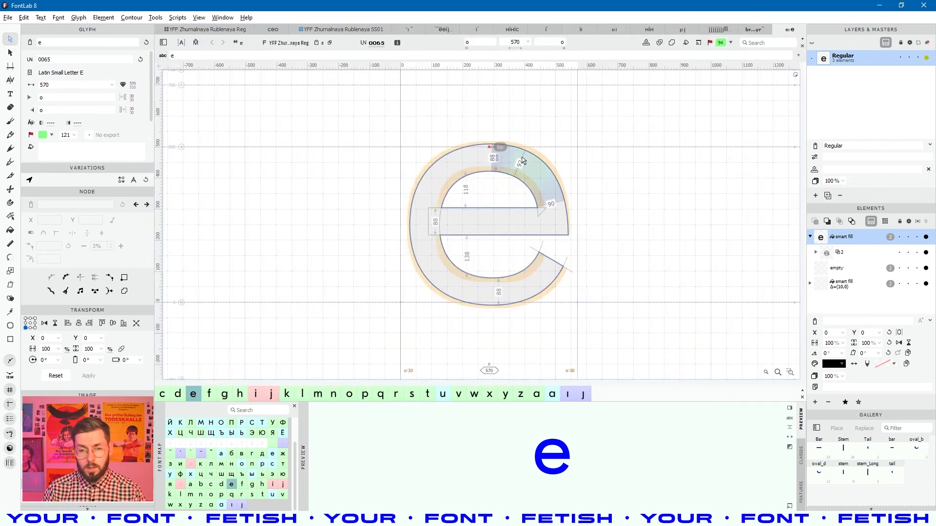
{"action": "left_click_drag", "start_coordinate": [584, 207], "coordinate": [553, 217]}
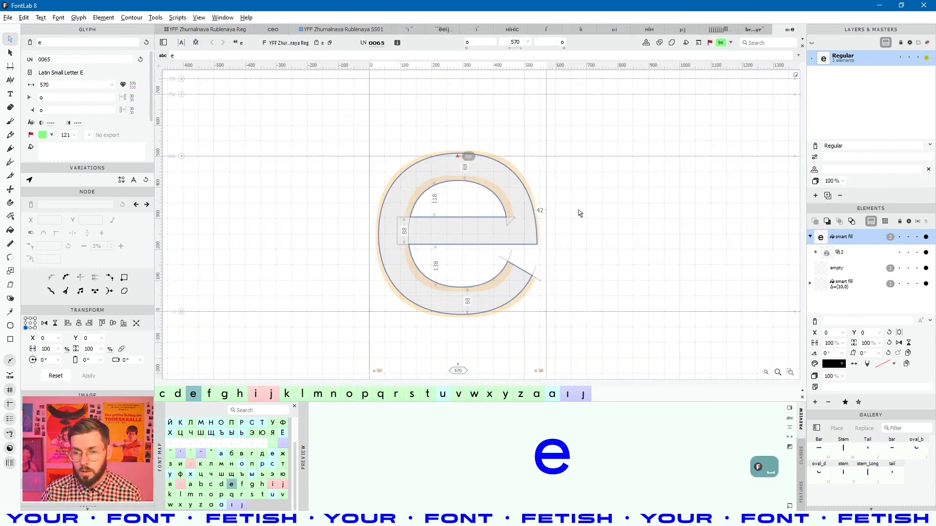
- Delete the empty element and the offset smart-fill copy from e, then save
{"action": "left_click", "coordinate": [853, 268]}
{"action": "key", "text": "Delete"}
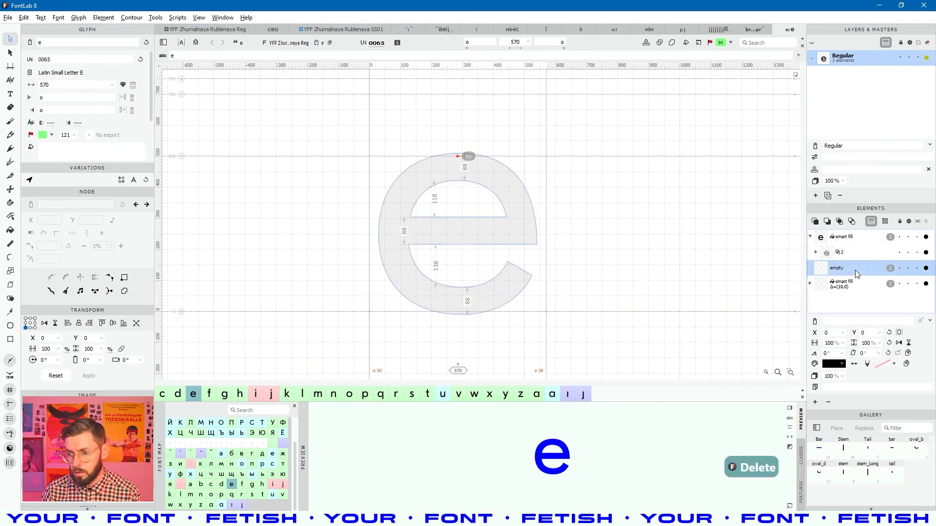
{"action": "left_click", "coordinate": [847, 289]}
{"action": "key", "text": "Delete"}
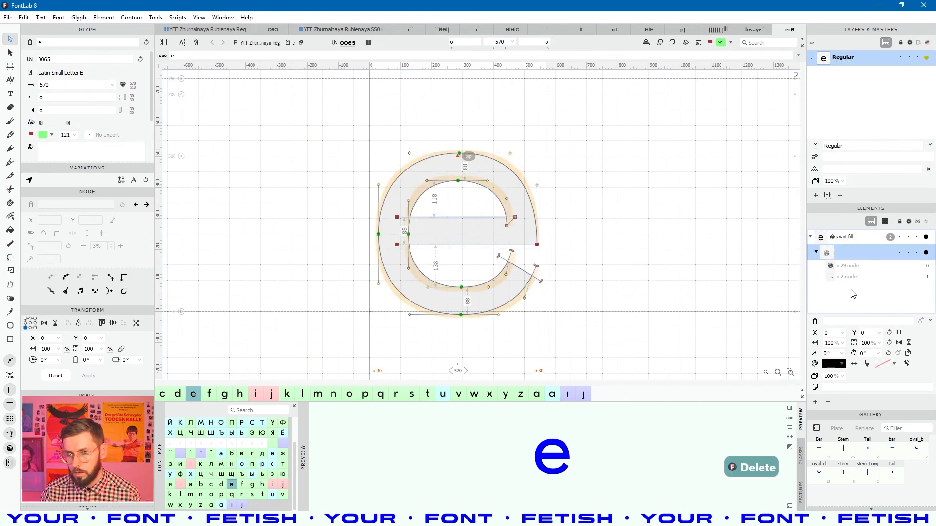
{"action": "left_click", "coordinate": [631, 276]}
{"action": "left_click_drag", "start_coordinate": [608, 288], "coordinate": [596, 291]}
{"action": "key", "text": "ctrl+s"}
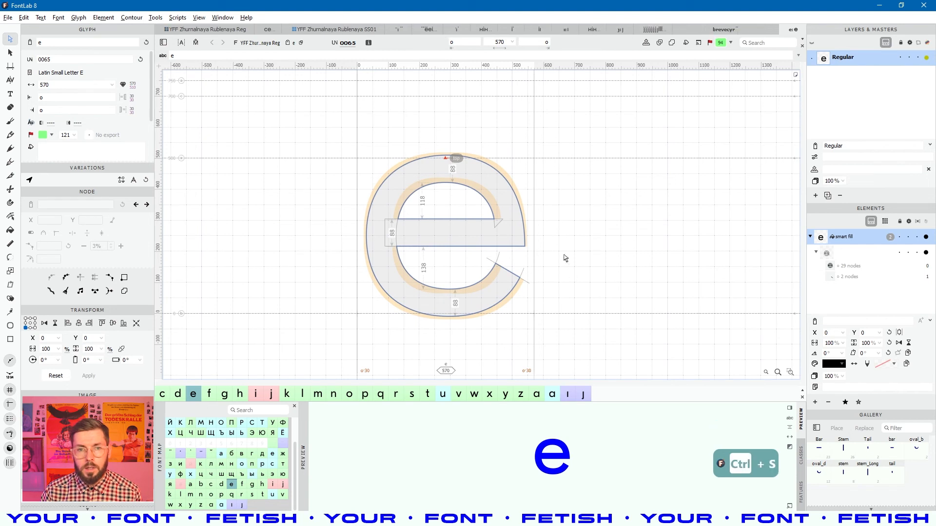
{"action": "left_click", "coordinate": [200, 30]}
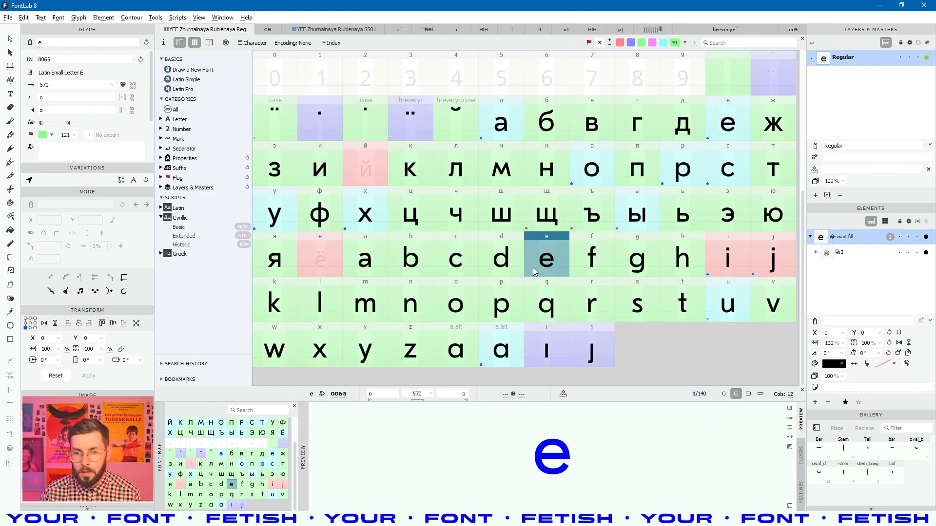
- Inspect ё's uni0435+dieresiscomb recipe and the Cyrillic е glyph
{"action": "left_click", "coordinate": [505, 261]}
{"action": "left_click", "coordinate": [485, 287]}
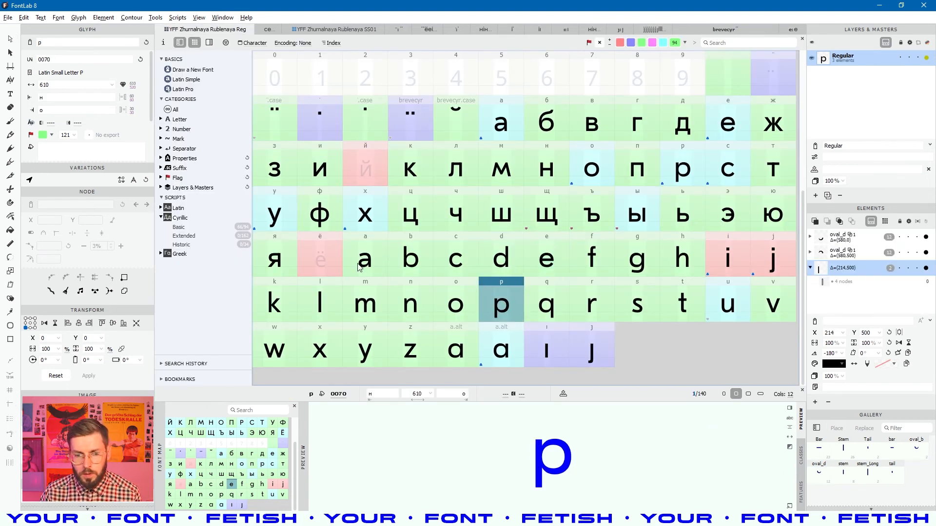
{"action": "left_click", "coordinate": [329, 249]}
{"action": "left_click", "coordinate": [814, 171]}
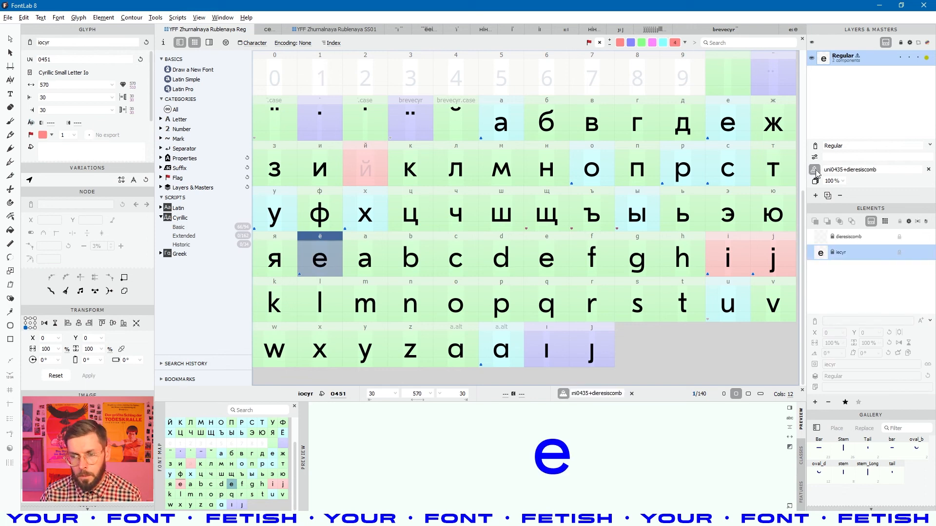
{"action": "left_click", "coordinate": [850, 170]}
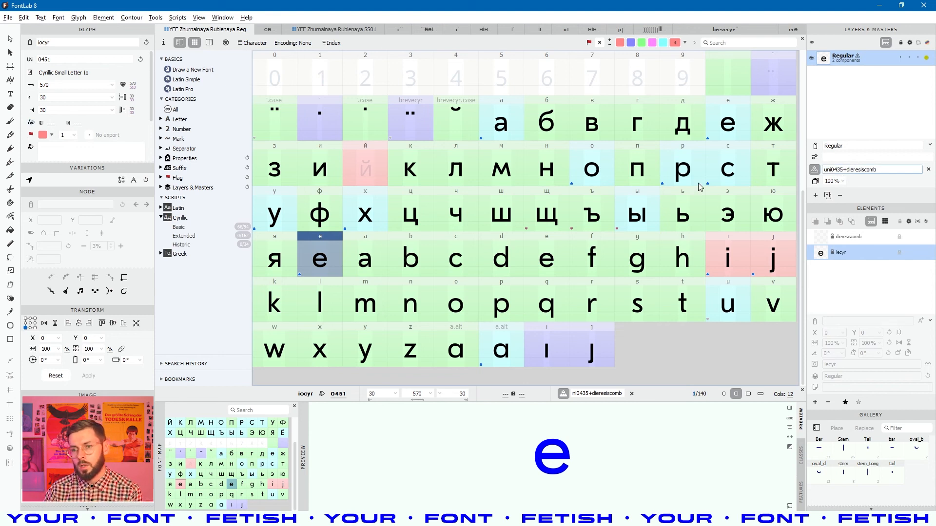
{"action": "left_click", "coordinate": [727, 161]}
{"action": "double_click", "coordinate": [729, 124]}
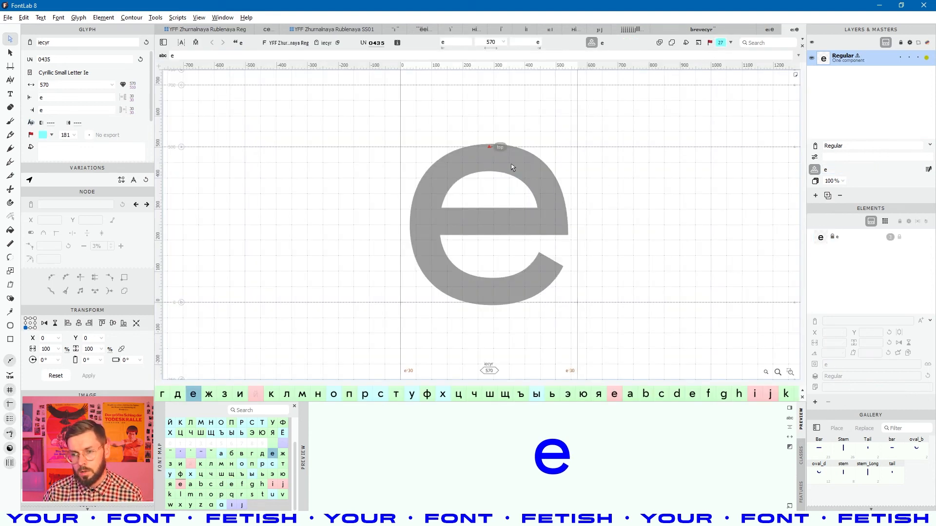
{"action": "left_click", "coordinate": [207, 30]}
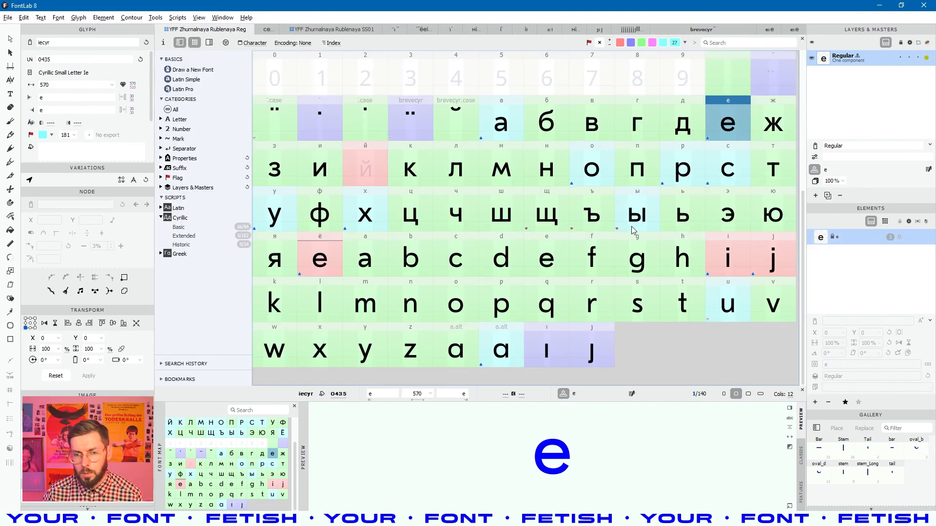
- Change ё's recipe to e+dieresiscomb and check its dieresiscomb component
{"action": "left_click", "coordinate": [321, 258]}
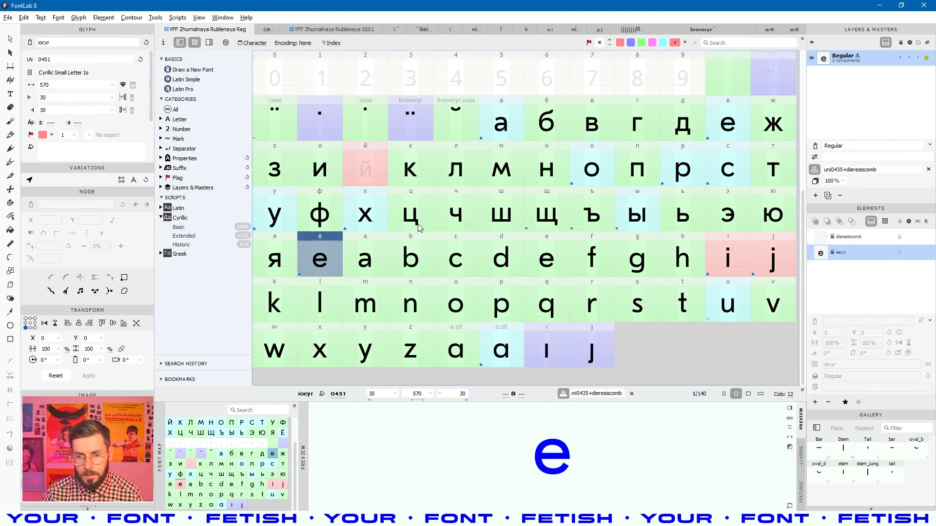
{"action": "left_click_drag", "start_coordinate": [843, 169], "coordinate": [819, 168]}
{"action": "type", "text": "e"}
{"action": "key", "text": "Return"}
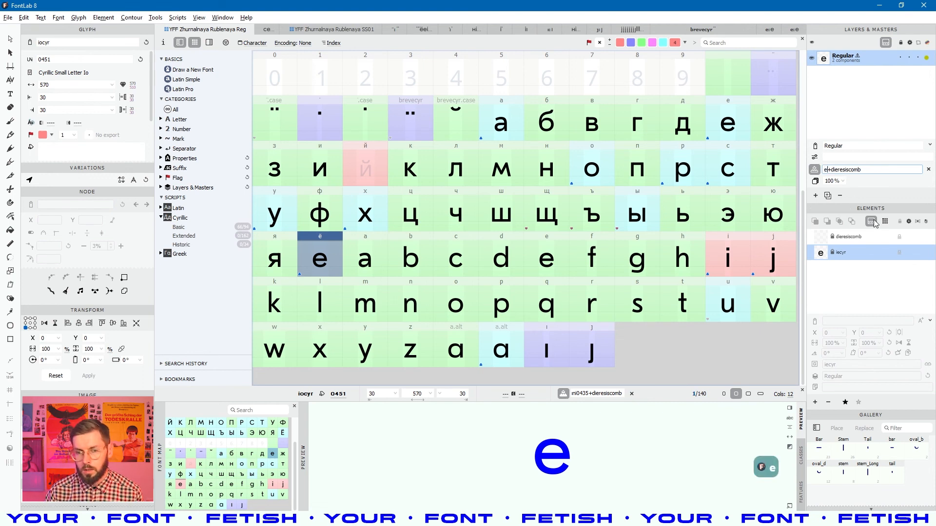
{"action": "left_click", "coordinate": [514, 269]}
{"action": "left_click", "coordinate": [337, 267]}
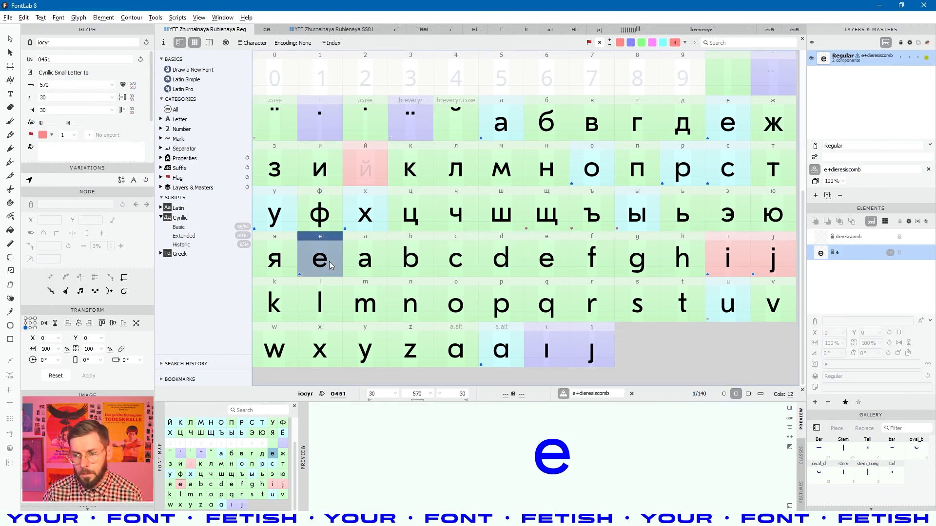
{"action": "left_click", "coordinate": [850, 241]}
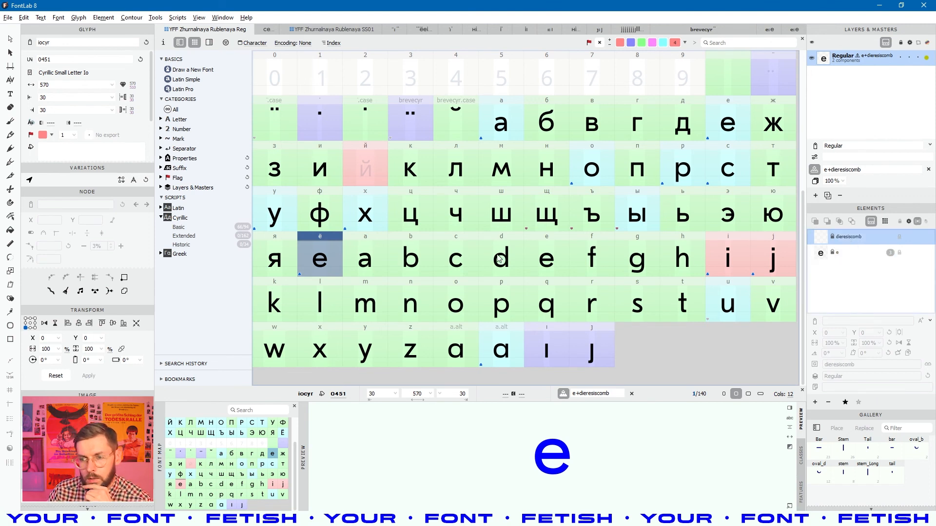
{"action": "left_click", "coordinate": [420, 119]}
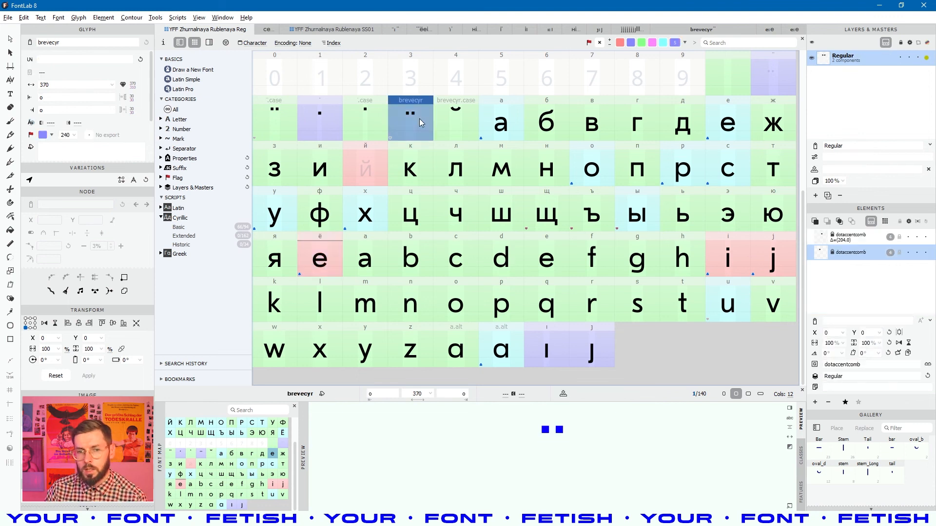
- Open brevecyr and select its contents
{"action": "left_click", "coordinate": [312, 250]}
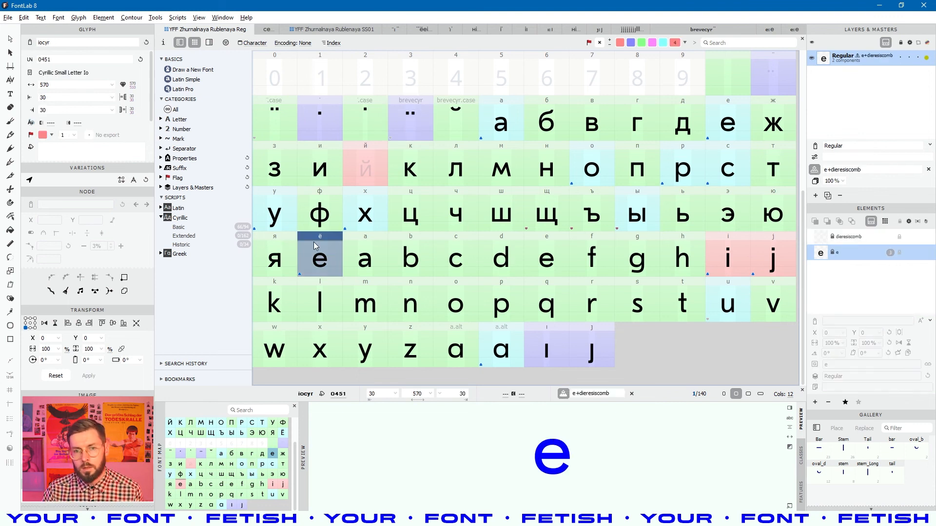
{"action": "left_click", "coordinate": [417, 122]}
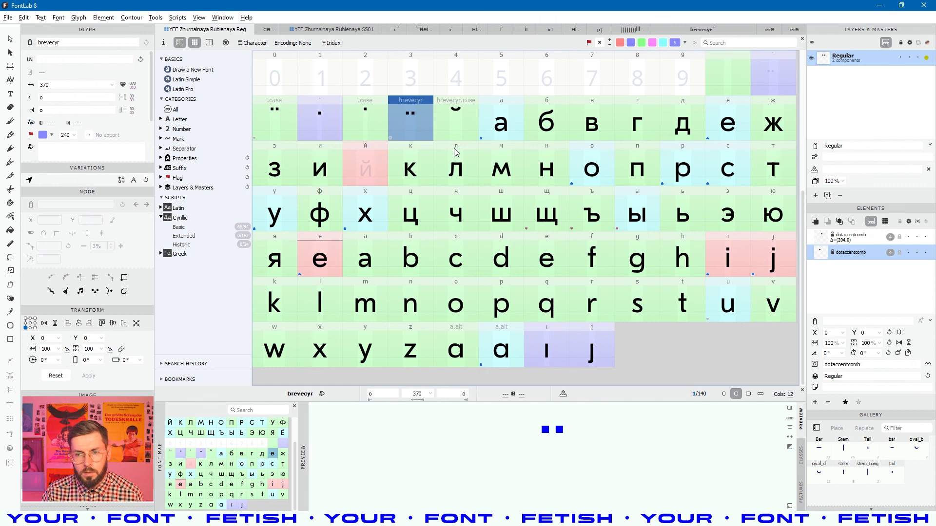
{"action": "scroll", "coordinate": [429, 165], "scroll_direction": "up", "scroll_amount": 1}
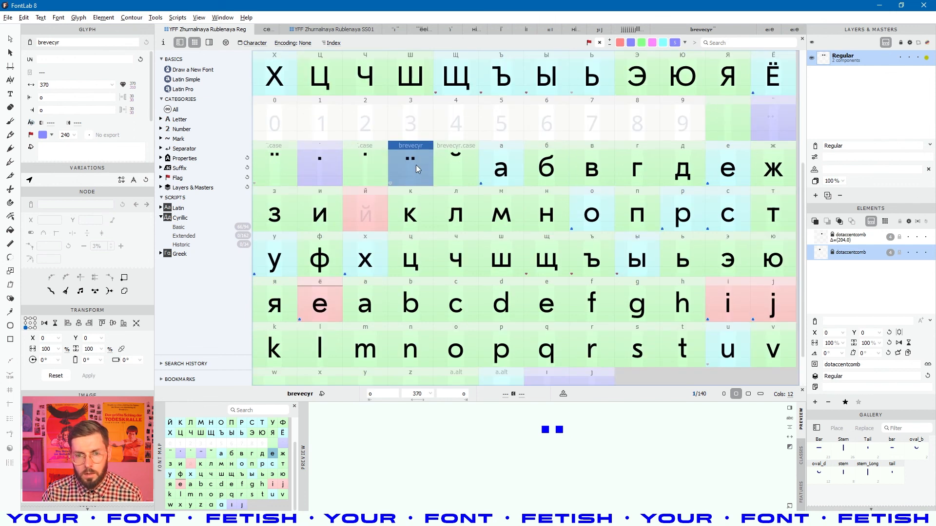
{"action": "double_click", "coordinate": [416, 165]}
{"action": "key", "text": "ctrl+a"}
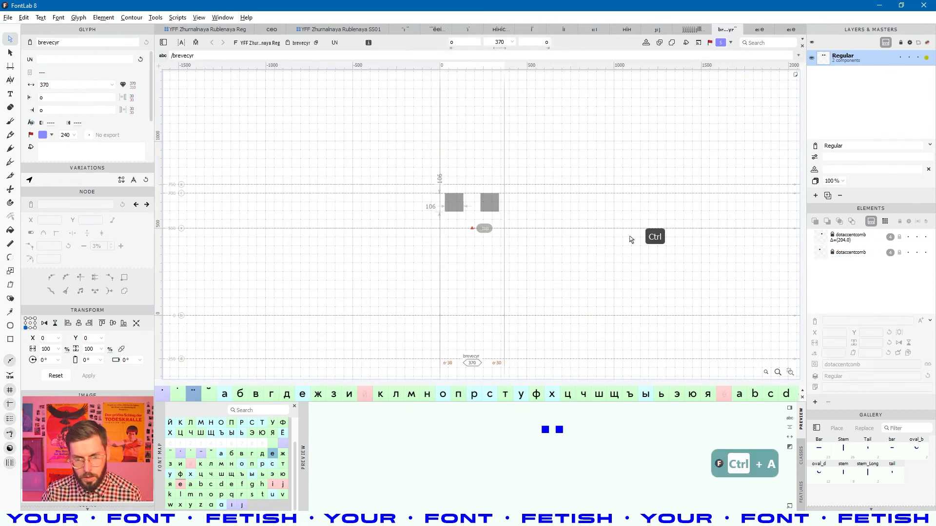
{"action": "type", "text": "dotlessj"}
{"action": "left_click", "coordinate": [214, 30]}
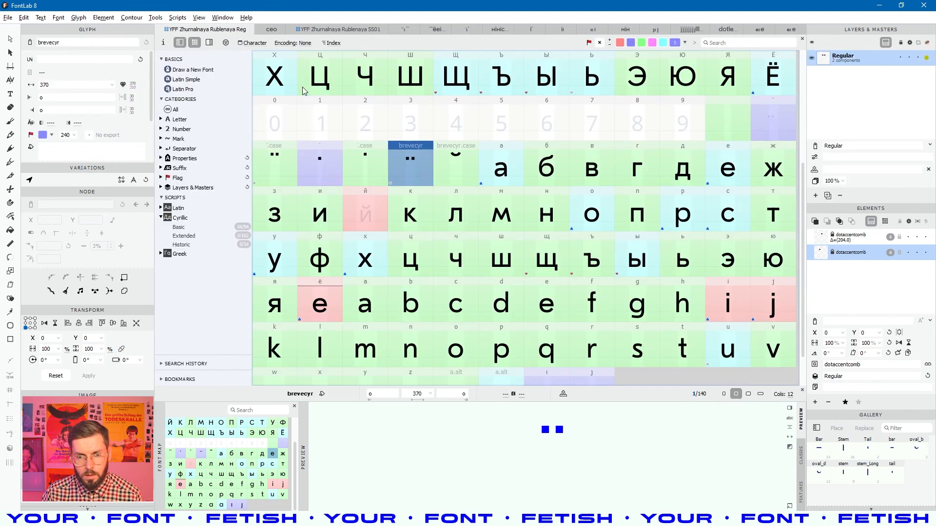
- Copy brevecyr's two dots and paste them into dieresiscomb, replacing its contents
{"action": "double_click", "coordinate": [408, 164]}
{"action": "key", "text": "ctrl+a"}
{"action": "key", "text": "ctrl+c"}
{"action": "left_click", "coordinate": [212, 30]}
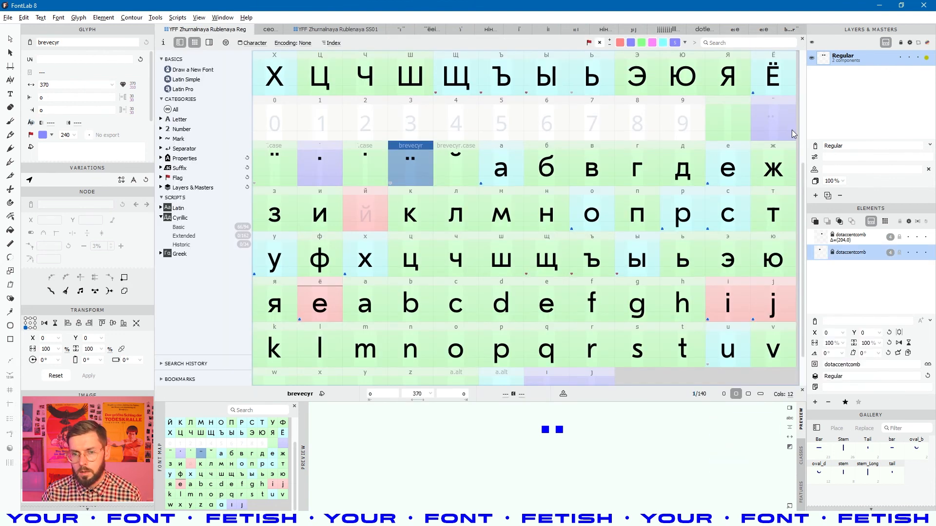
{"action": "key", "text": "ctrl+c"}
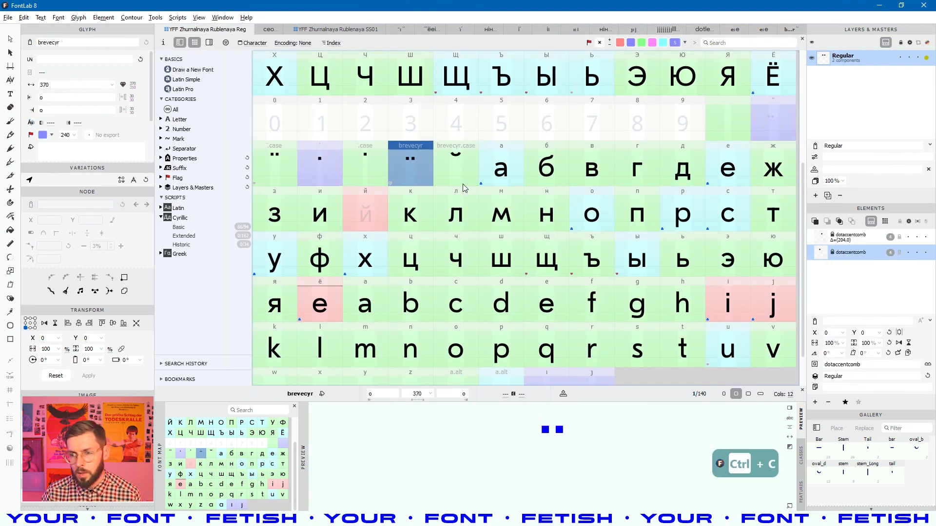
{"action": "left_click", "coordinate": [782, 118]}
{"action": "key", "text": "ctrl+v"}
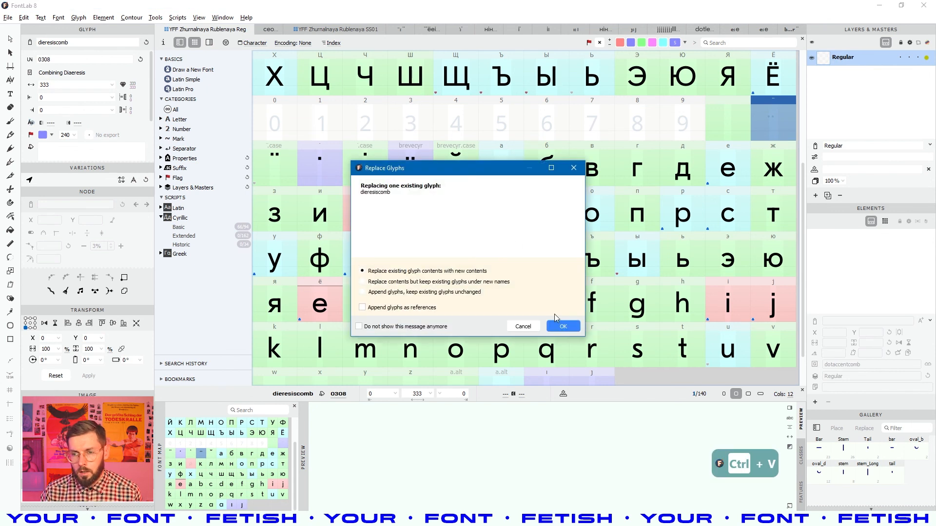
{"action": "left_click", "coordinate": [561, 326]}
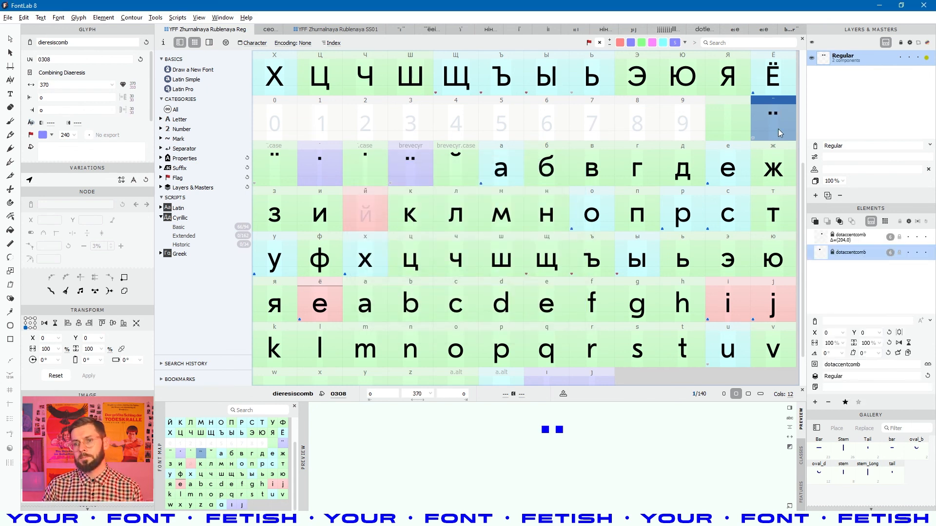
- Delete both dots from brevecyr, save, and check ё's new dieresis
{"action": "left_click", "coordinate": [417, 165]}
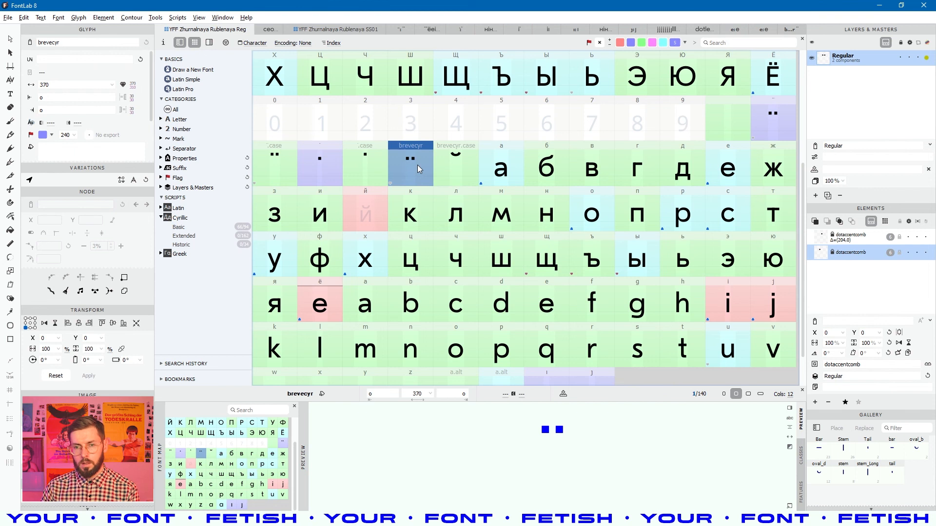
{"action": "double_click", "coordinate": [418, 165]}
{"action": "key", "text": "Delete"}
{"action": "key", "text": "Delete"}
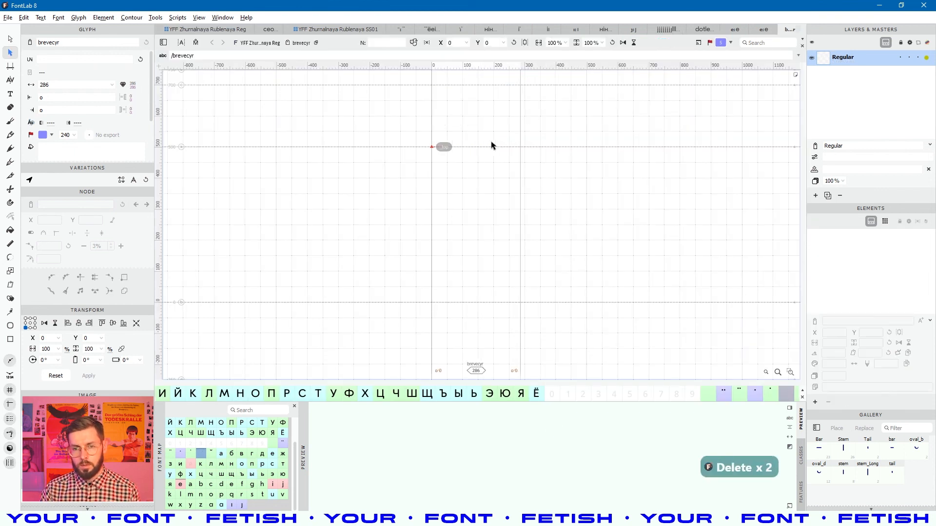
{"action": "left_click", "coordinate": [216, 29]}
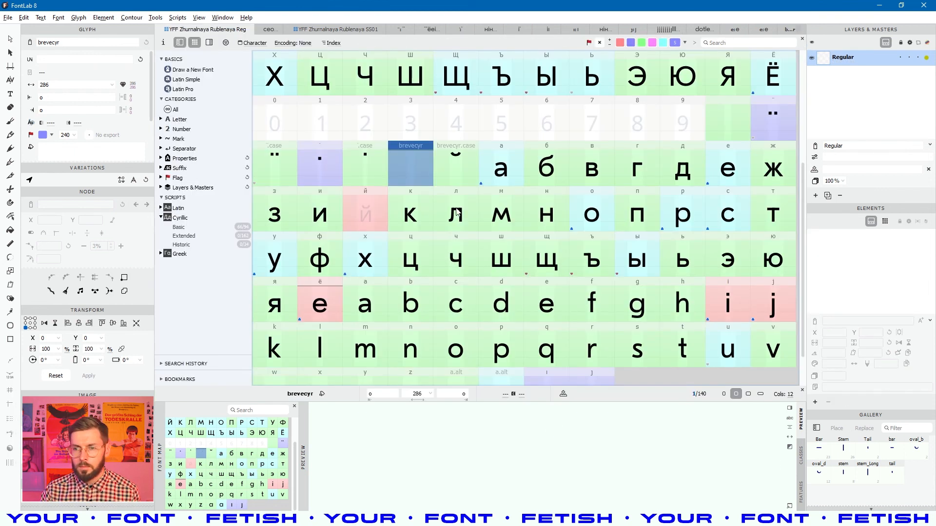
{"action": "left_click", "coordinate": [520, 185]}
{"action": "left_click", "coordinate": [763, 138]}
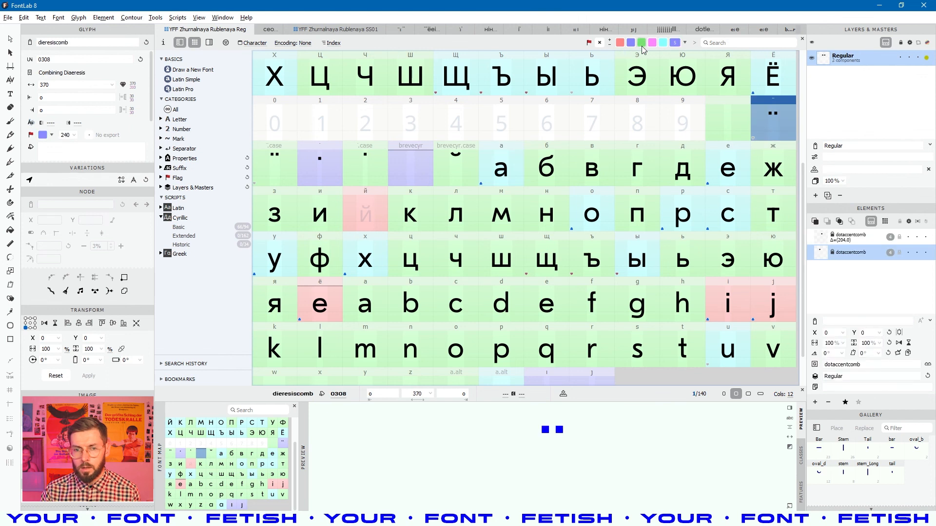
{"action": "left_click", "coordinate": [330, 168]}
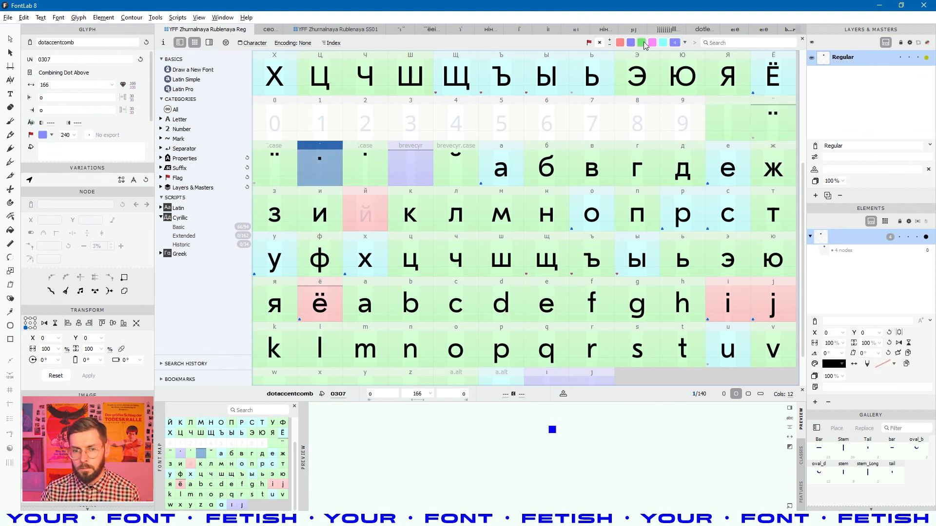
{"action": "left_click", "coordinate": [561, 227]}
{"action": "key", "text": "ctrl+s"}
{"action": "left_click", "coordinate": [339, 297]}
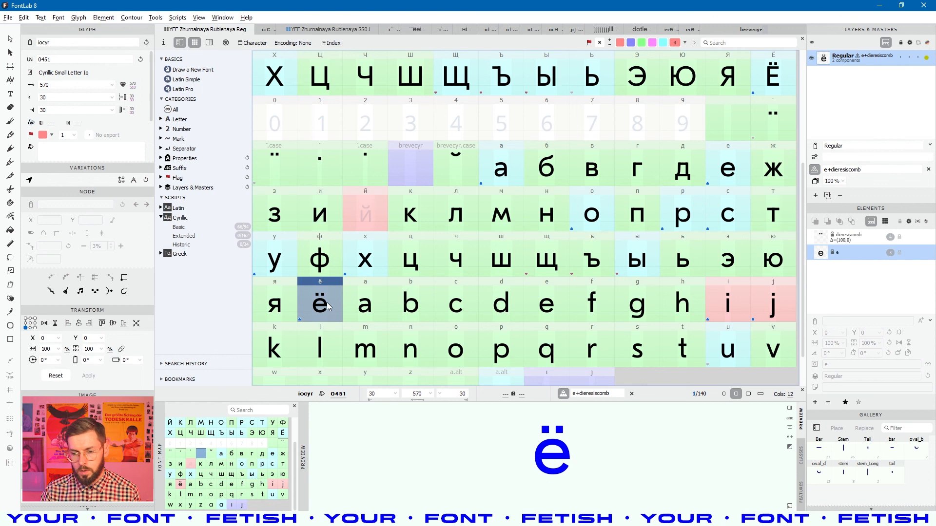
{"action": "key", "text": "alt+Tab"}
- Close the crop window and zoom the Фото-наборные Шрифты specimen to 100% on its ё
{"action": "left_click", "coordinate": [624, 351]}
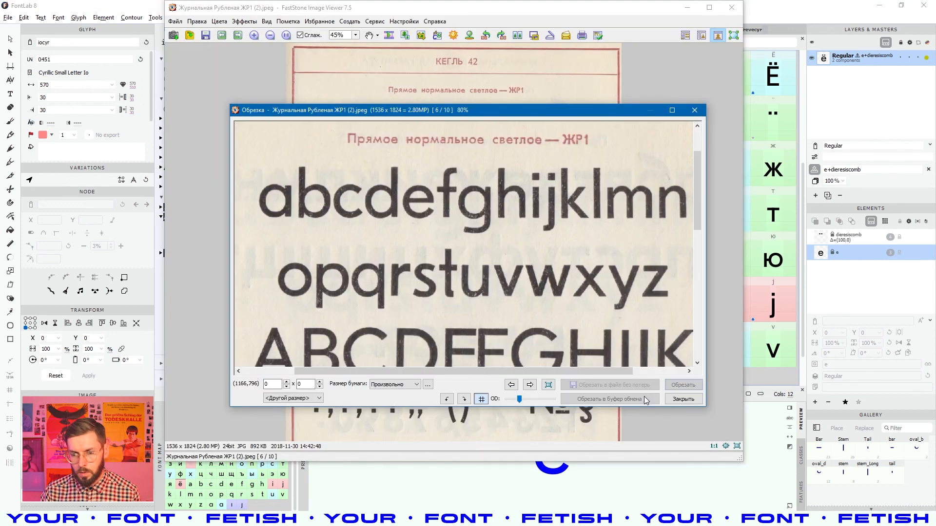
{"action": "left_click", "coordinate": [677, 398]}
{"action": "scroll", "coordinate": [509, 251], "scroll_direction": "down", "scroll_amount": 1}
{"action": "scroll", "coordinate": [525, 242], "scroll_direction": "up", "scroll_amount": 2}
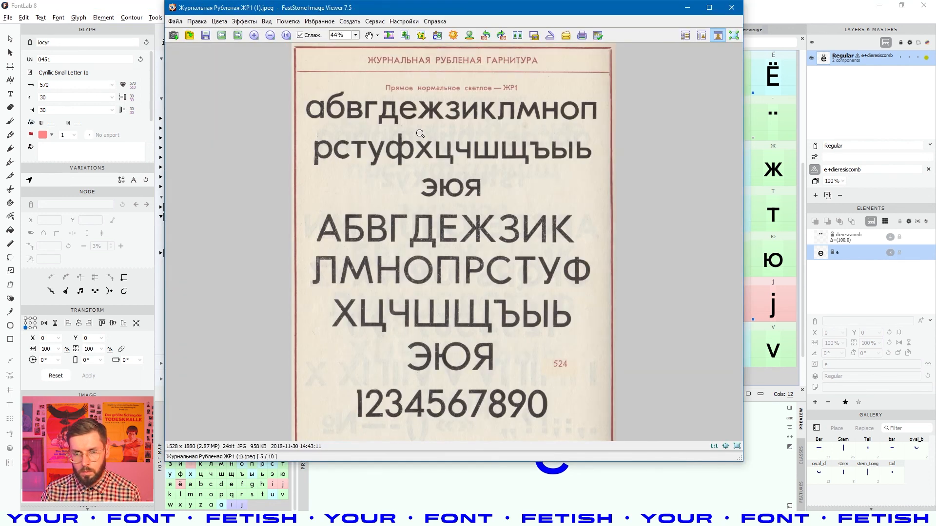
{"action": "scroll", "coordinate": [422, 133], "scroll_direction": "down", "scroll_amount": 5}
{"action": "left_click_drag", "start_coordinate": [282, 208], "coordinate": [711, 234]}
{"action": "middle_click", "coordinate": [288, 207]}
{"action": "left_click_drag", "start_coordinate": [323, 268], "coordinate": [574, 330]}
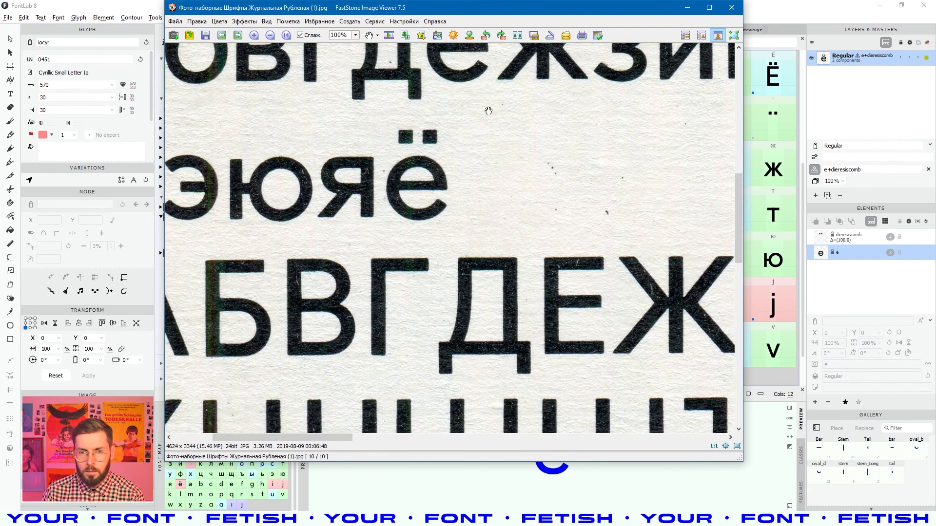
- Move the viewer window to the right beside the FontLab glyph grid
{"action": "left_click_drag", "start_coordinate": [412, 11], "coordinate": [753, 59]}
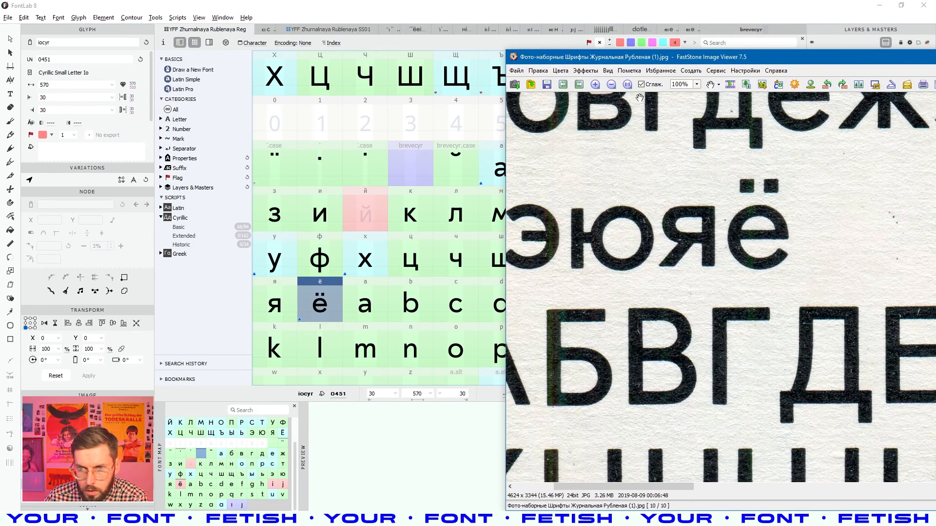
{"action": "left_click_drag", "start_coordinate": [660, 54], "coordinate": [754, 84]}
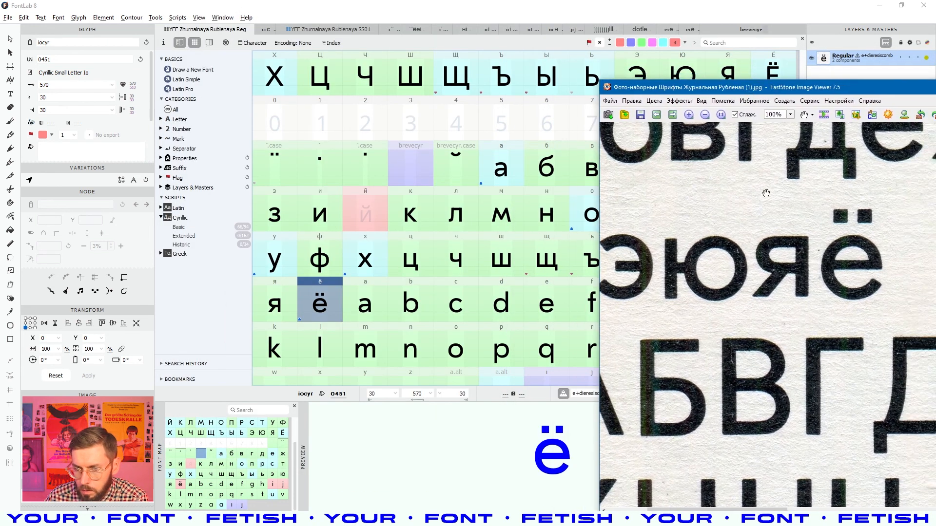
{"action": "left_click", "coordinate": [451, 319]}
- Compare ё with the specimen, then flag the Latin i and j glyphs cyan
{"action": "left_click", "coordinate": [333, 319]}
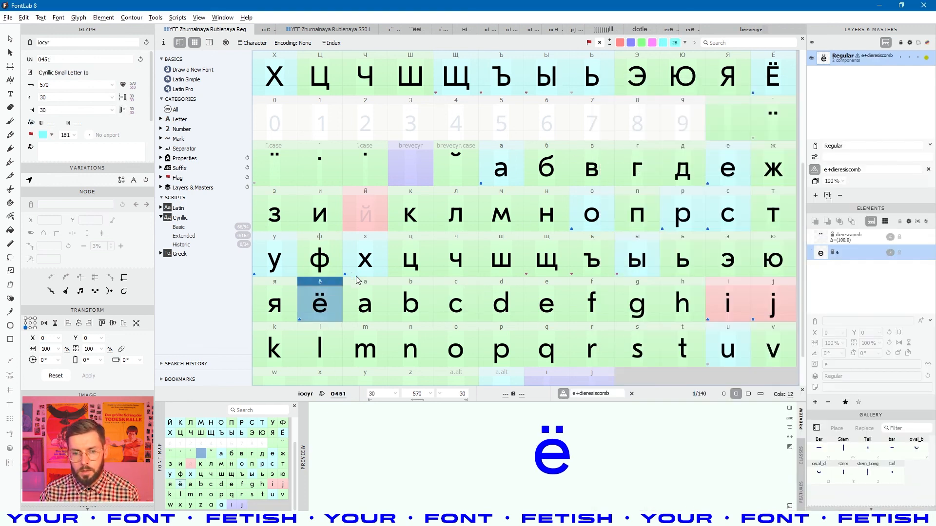
{"action": "scroll", "coordinate": [366, 293], "scroll_direction": "down", "scroll_amount": 1}
{"action": "left_click", "coordinate": [746, 266]}
{"action": "key", "text": "shift+Right"}
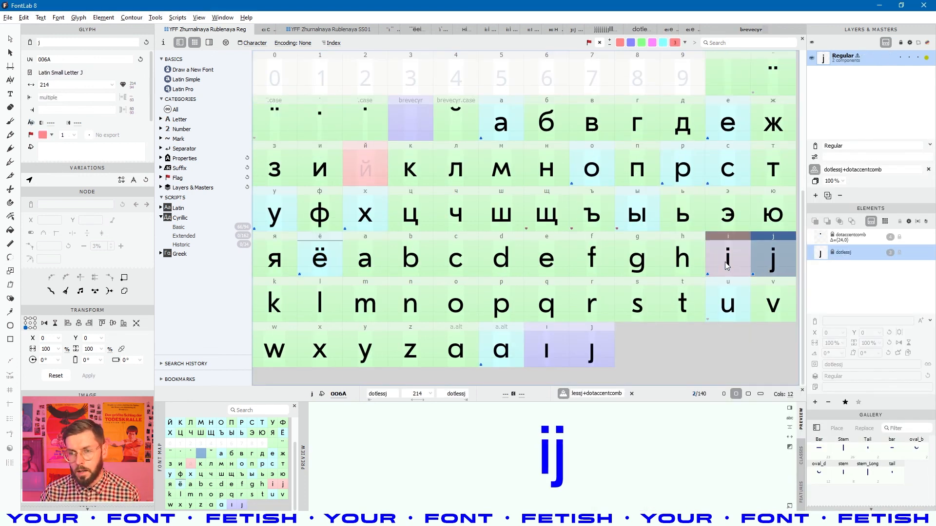
{"action": "left_click", "coordinate": [662, 44]}
- Inspect the i and щ glyphs, then give dotless ı and ȷ a different flag colour
{"action": "left_click", "coordinate": [726, 263]}
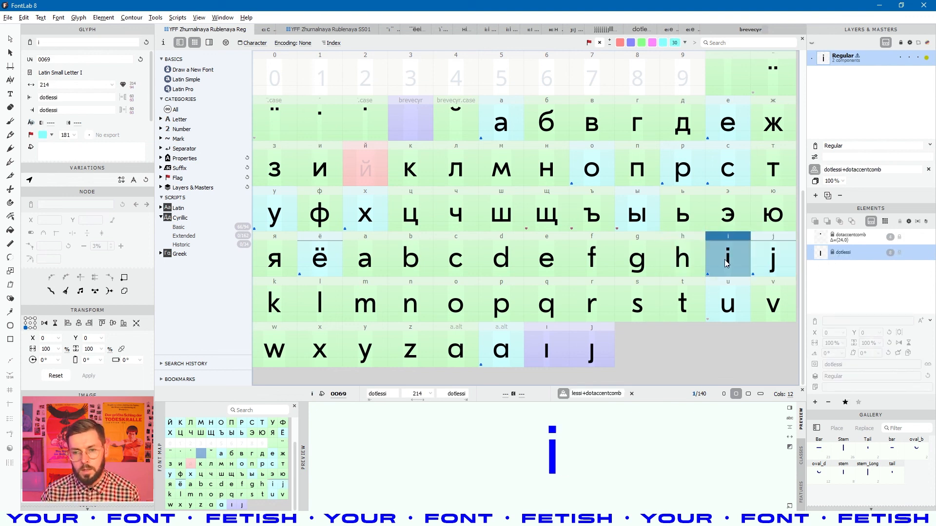
{"action": "left_click", "coordinate": [559, 222]}
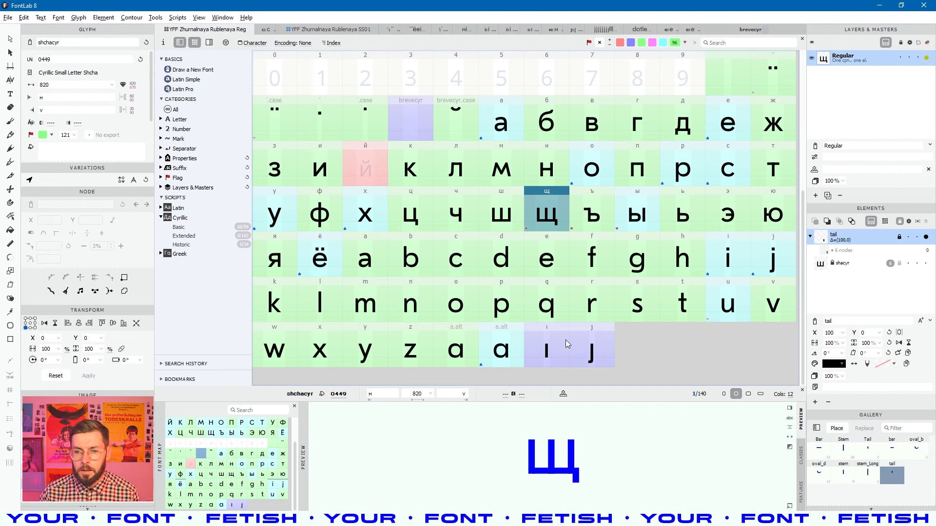
{"action": "left_click", "coordinate": [565, 344]}
{"action": "left_click", "coordinate": [591, 347], "text": "shift"}
{"action": "left_click", "coordinate": [641, 44]}
{"action": "left_click", "coordinate": [546, 302]}
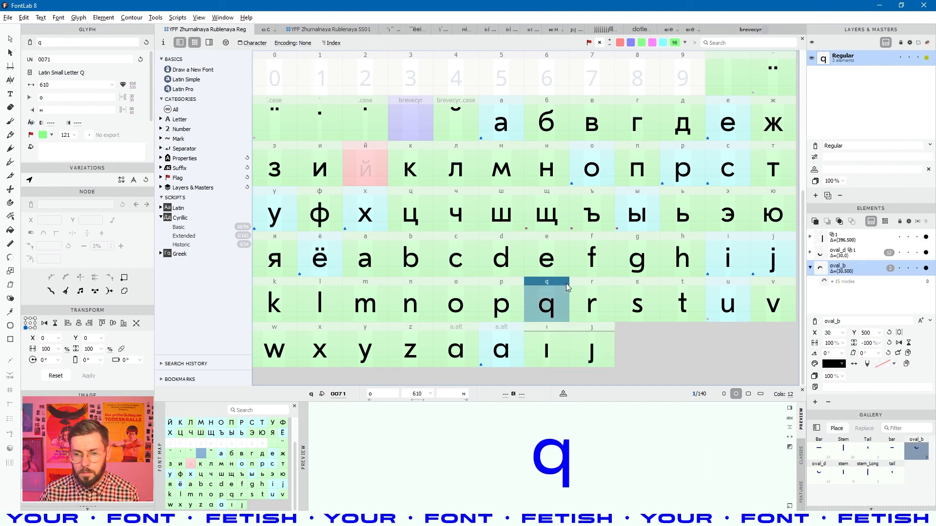